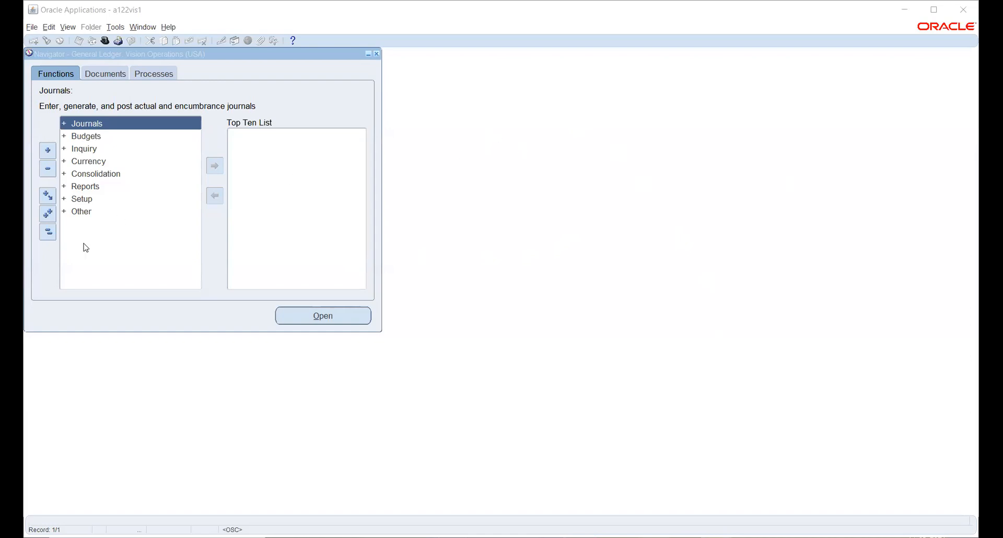
Expand Setup in the Navigator functions, then minimize Oracle Applications to reveal the Excel workbook.
click(83, 200)
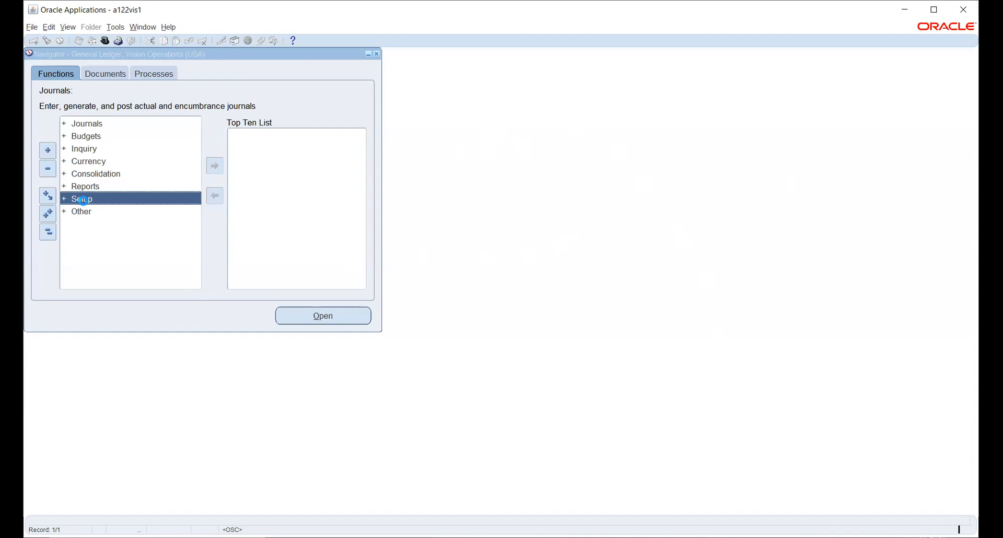
double_click(84, 200)
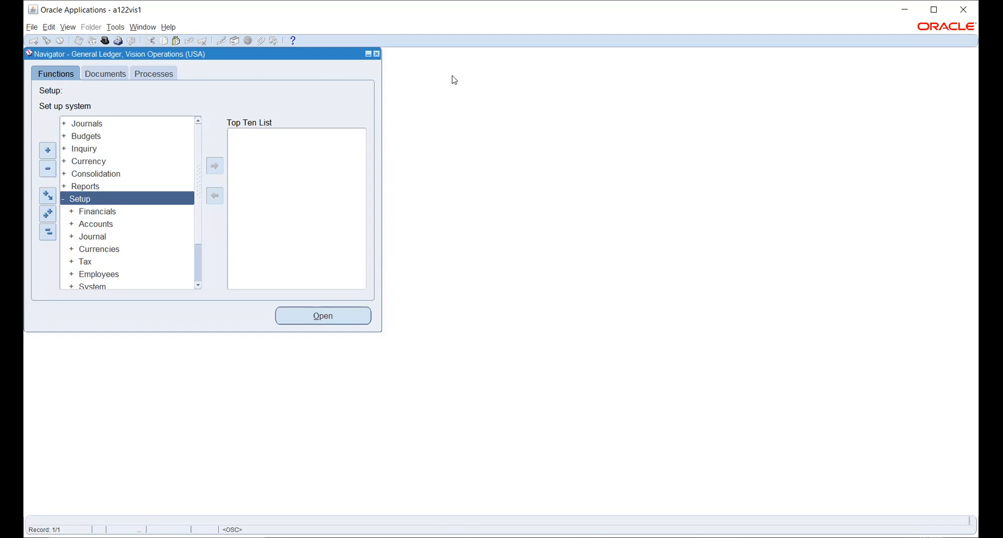
click(902, 16)
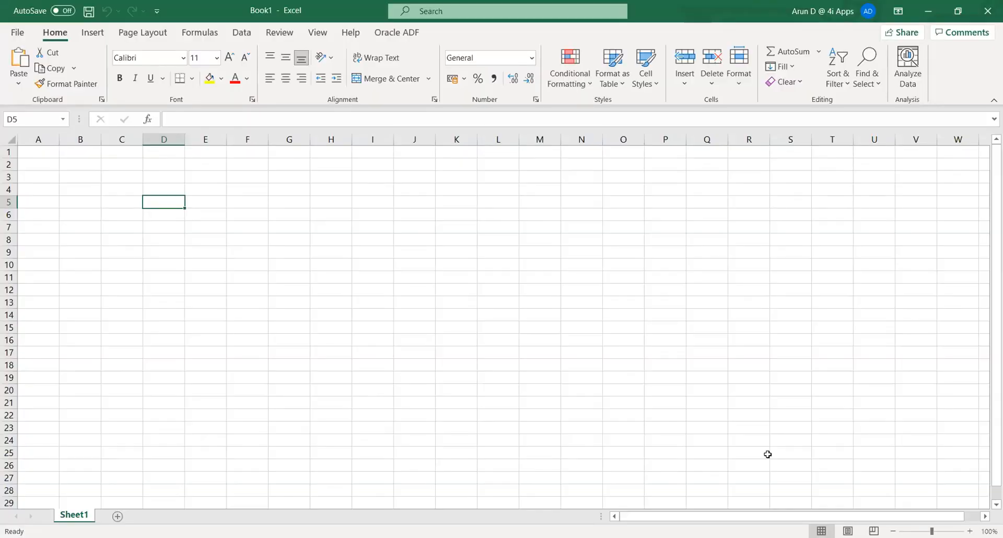
Enter 4Cs, Currency, Calendar, COA and Accounting convention down cells D7:D11.
click(167, 226)
text(4)
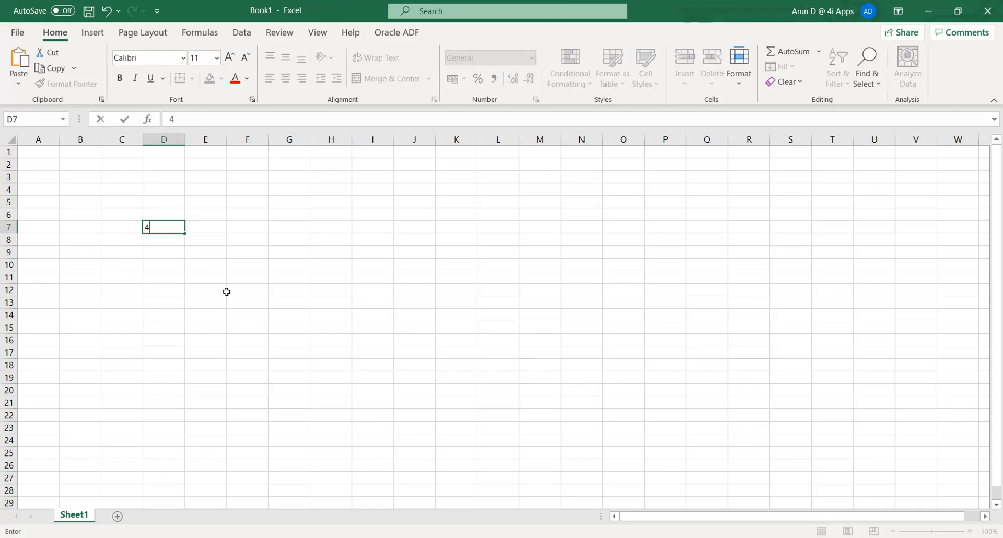
text(Cs)
key(Return)
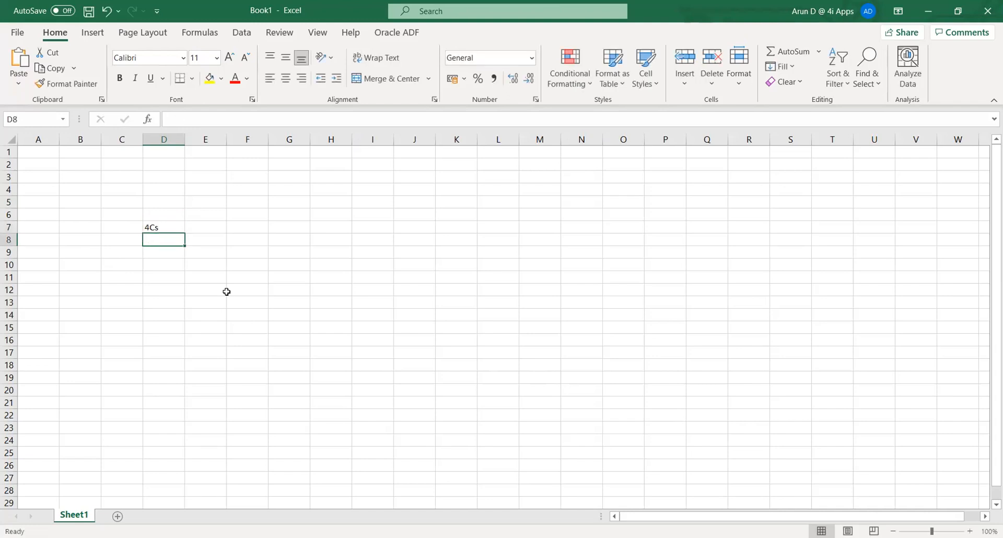
text(Currency)
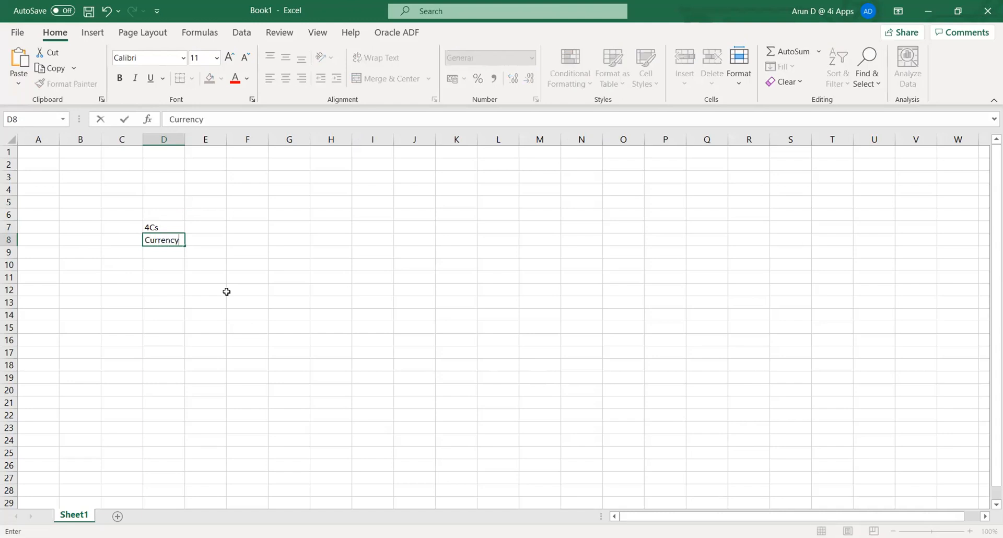
key(Return)
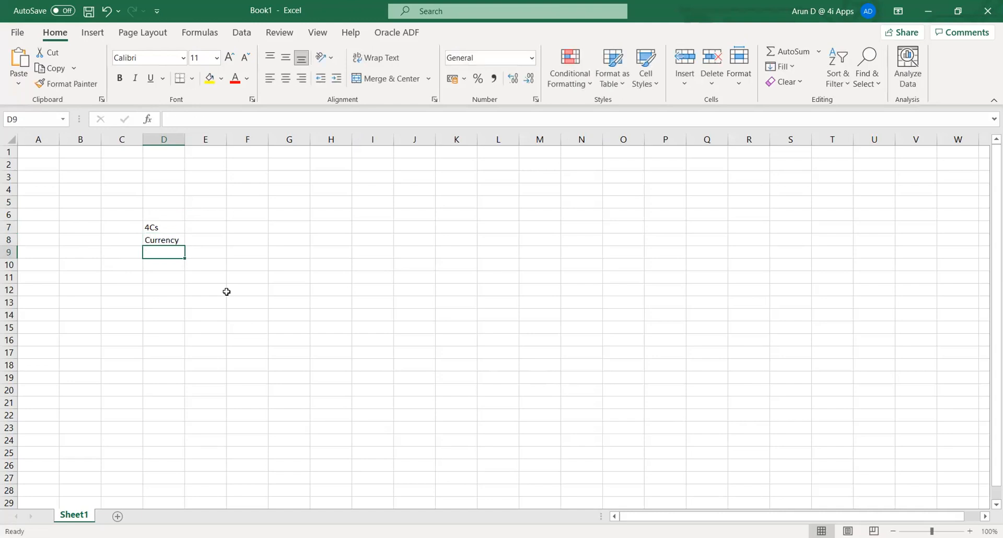
text(Calendar)
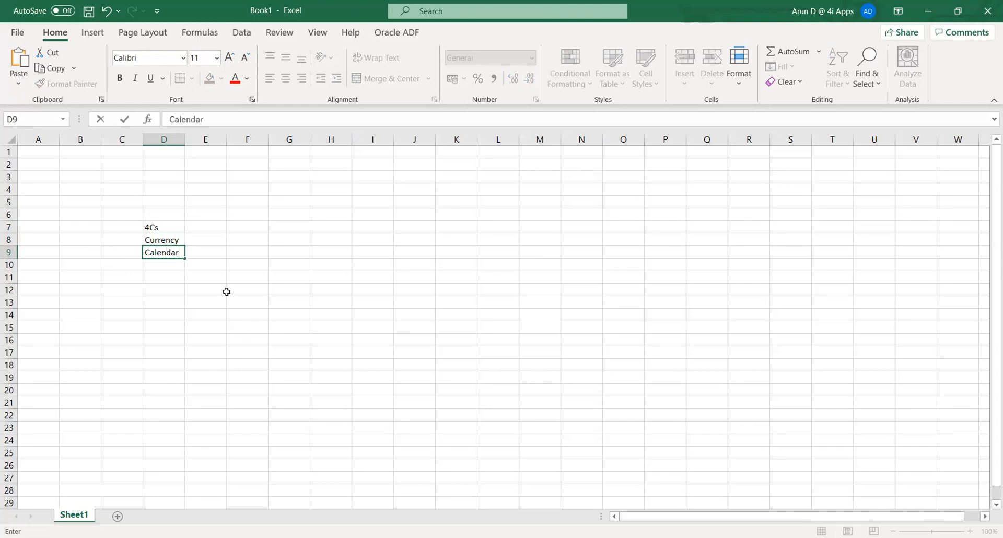
key(Return)
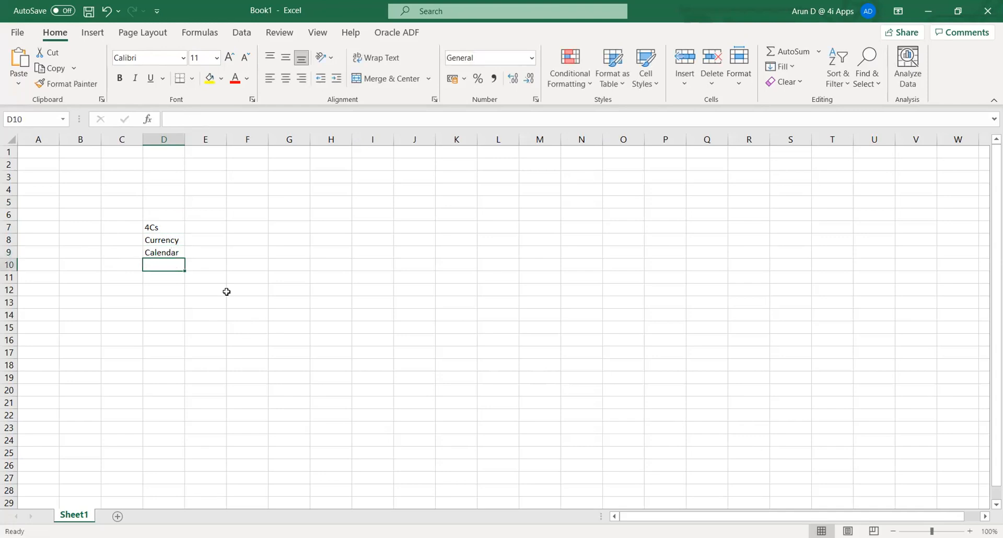
text(COA)
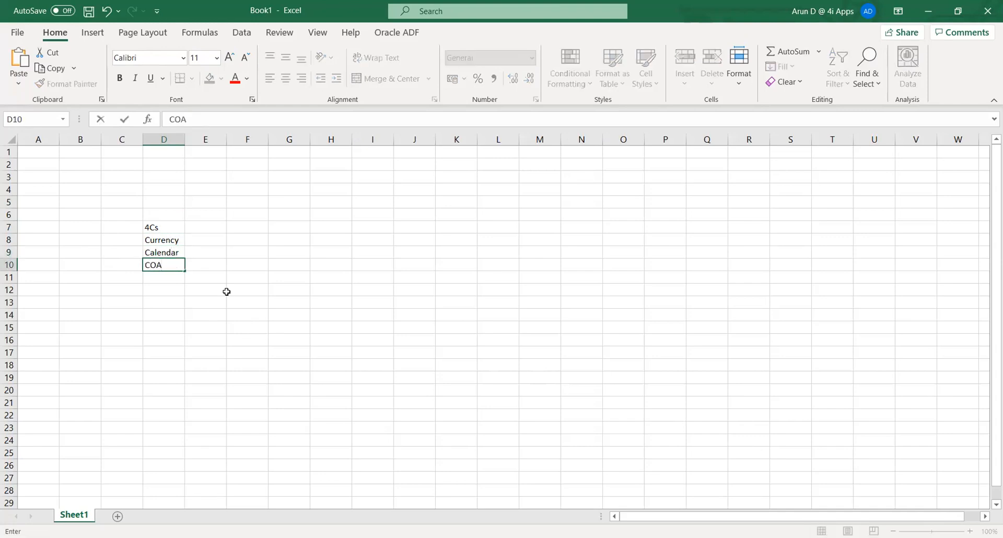
key(Return)
text(Acc)
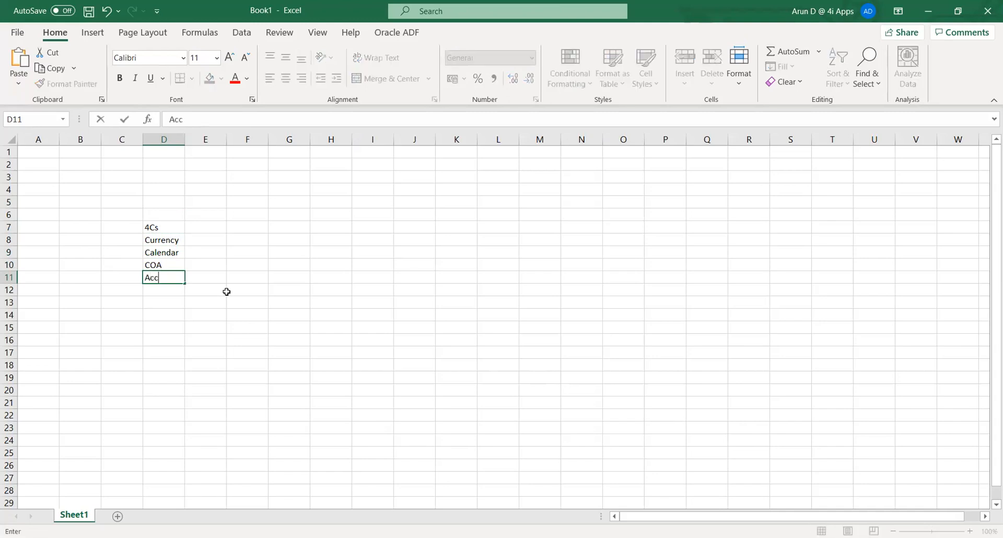
text(ounting convention)
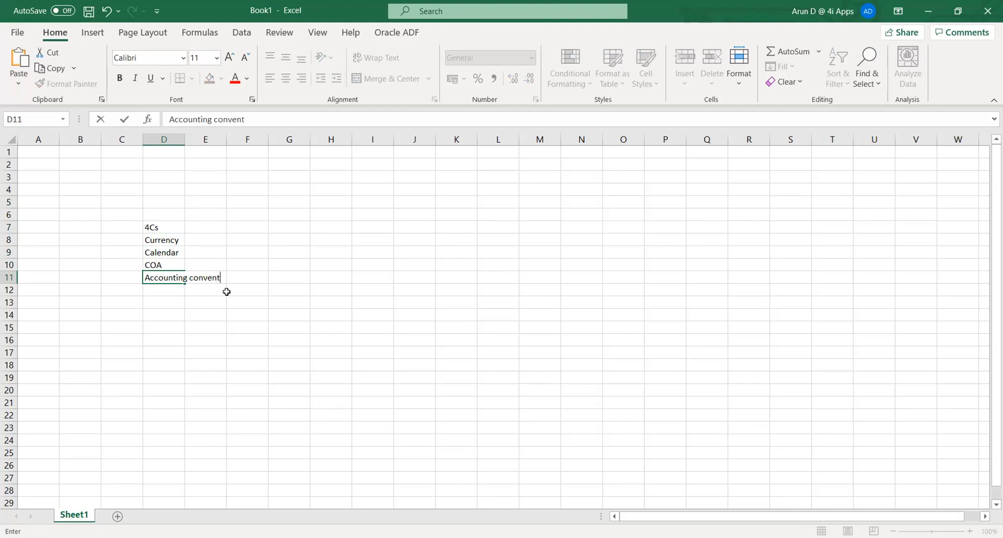
key(Tab)
key(Up)
key(Up)
key(Up)
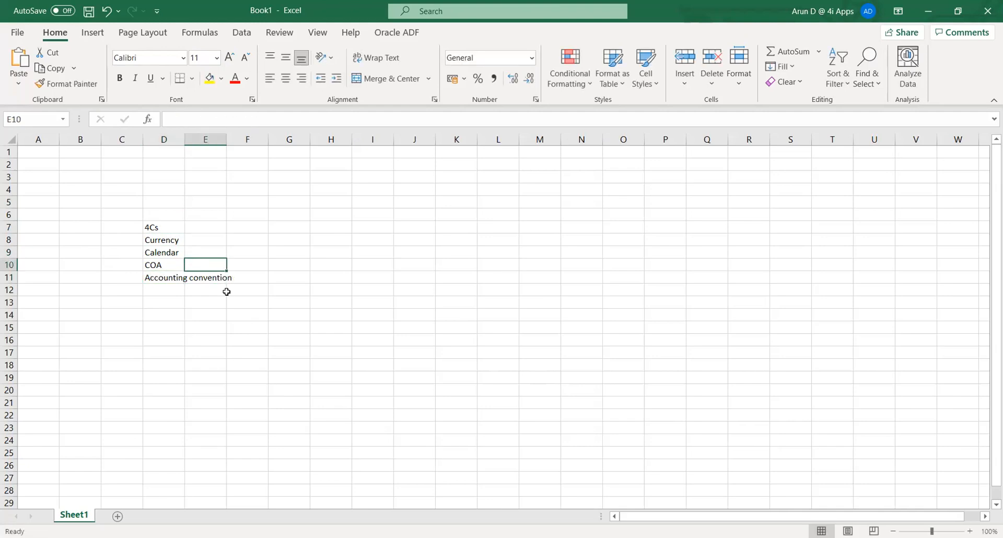
key(Right)
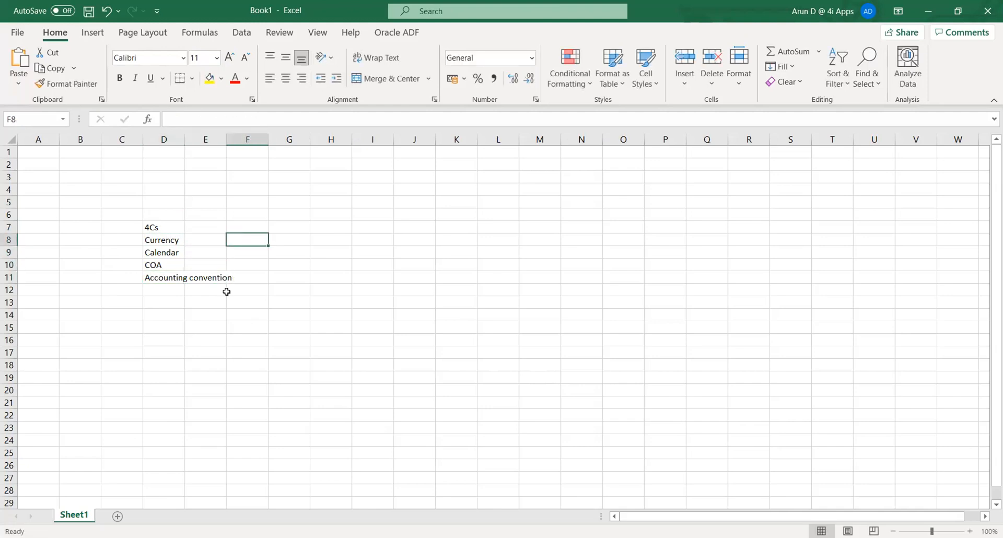
Make the 4Cs heading in D7 bold.
click(154, 228)
click(154, 226)
key(ctrl+b)
click(173, 307)
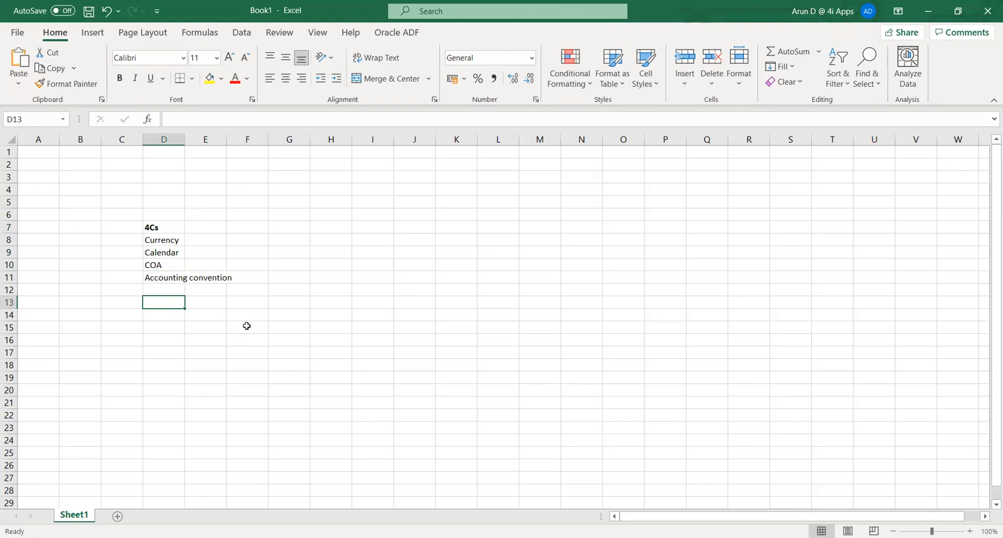
Enter Primary Ledger, JV and Budget down cells D13:D15.
text(P)
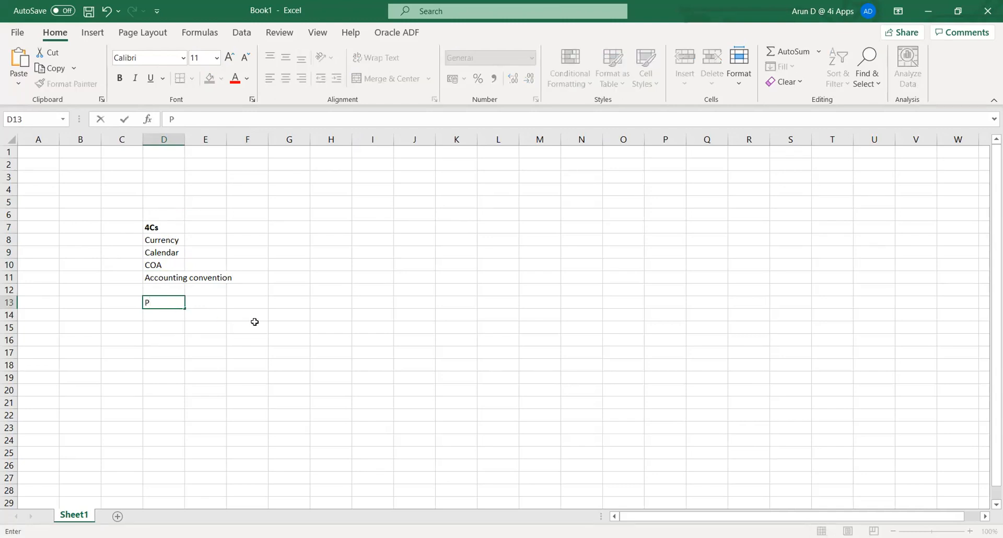
text(rimary Ledger)
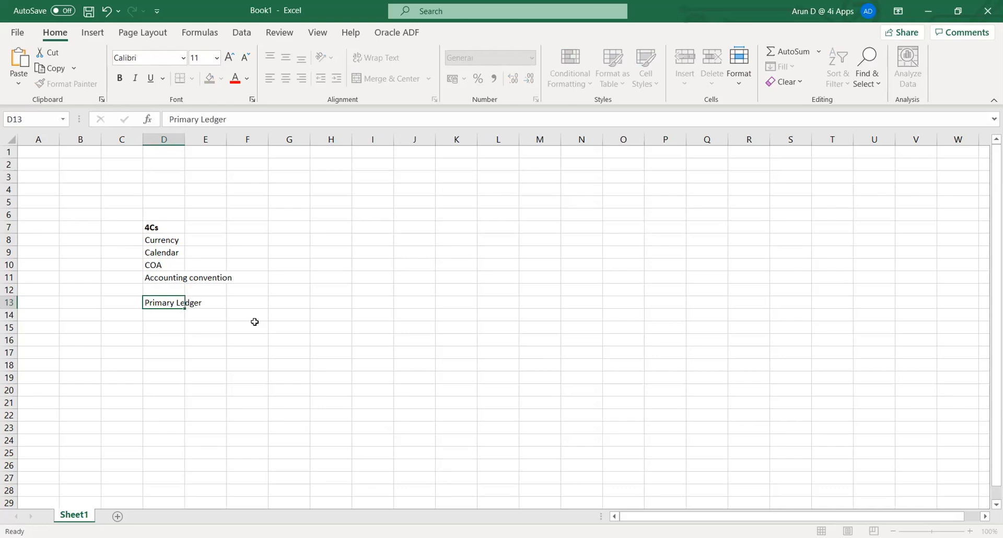
key(Return)
text(J)
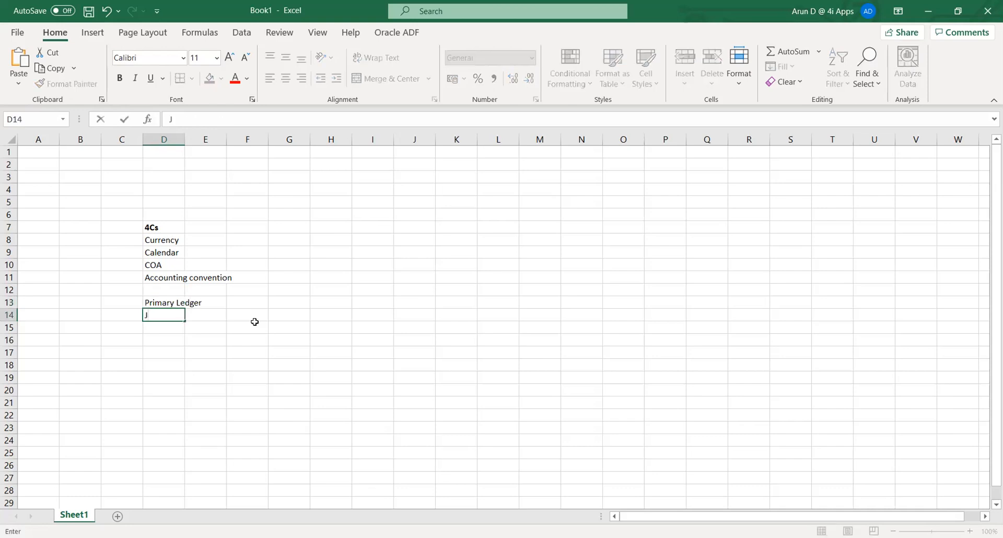
text(V)
key(Return)
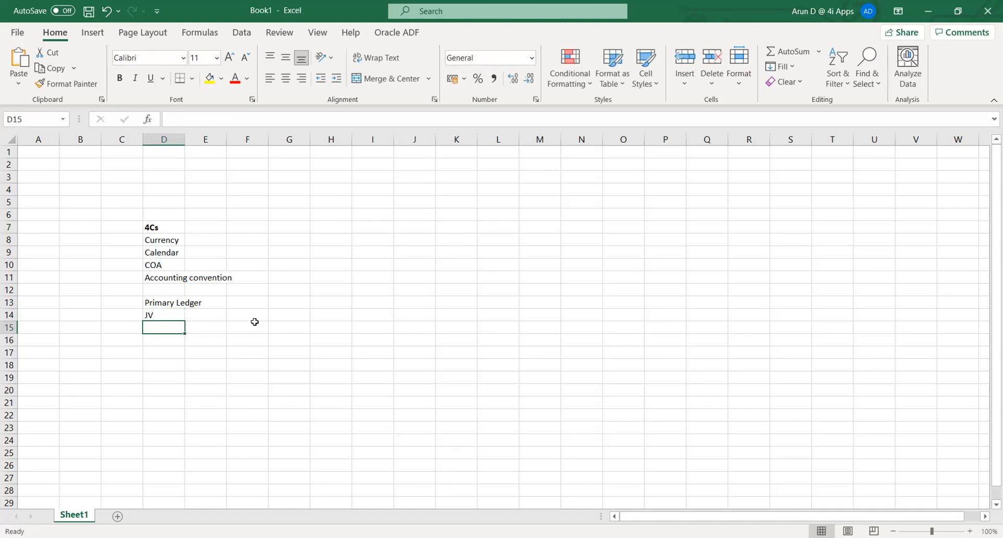
text(Budget)
key(Tab)
key(Left)
key(Up)
key(Up)
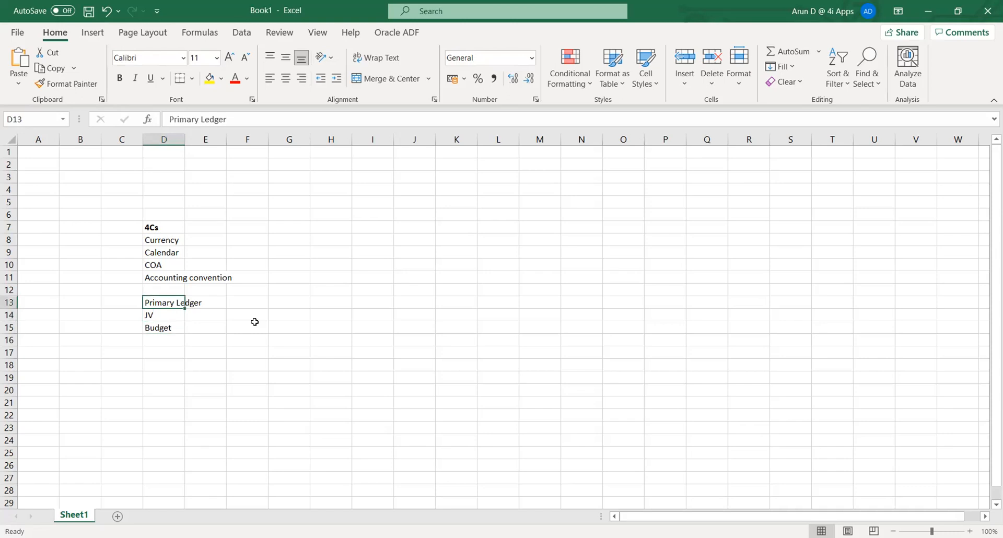
Make the Primary Ledger heading in D13 bold.
key(ctrl+b)
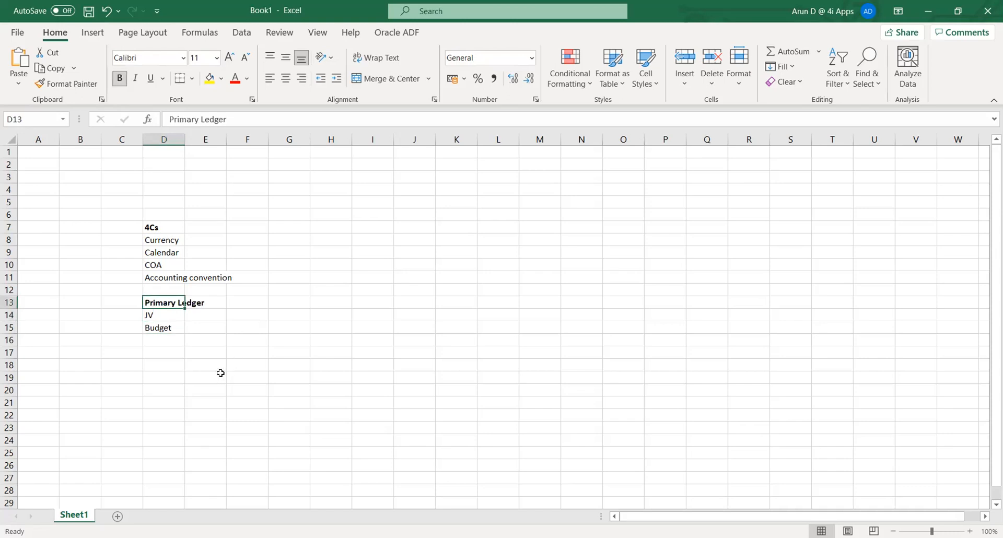
click(166, 353)
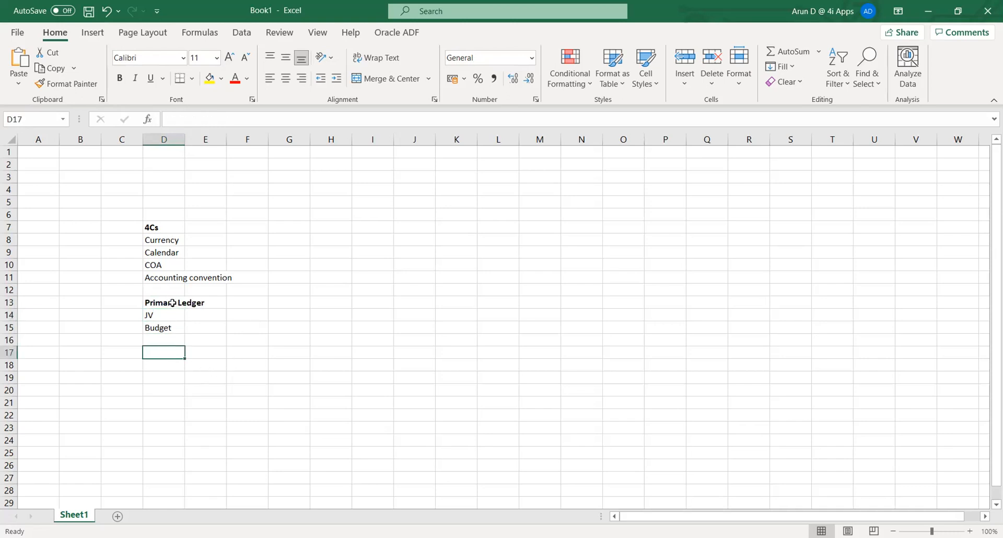
click(174, 302)
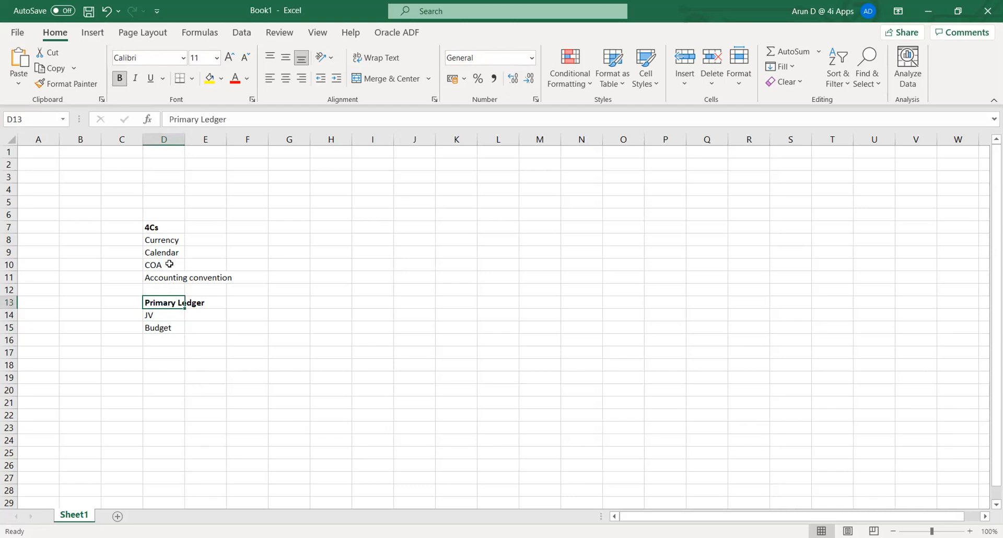
click(162, 238)
click(166, 278)
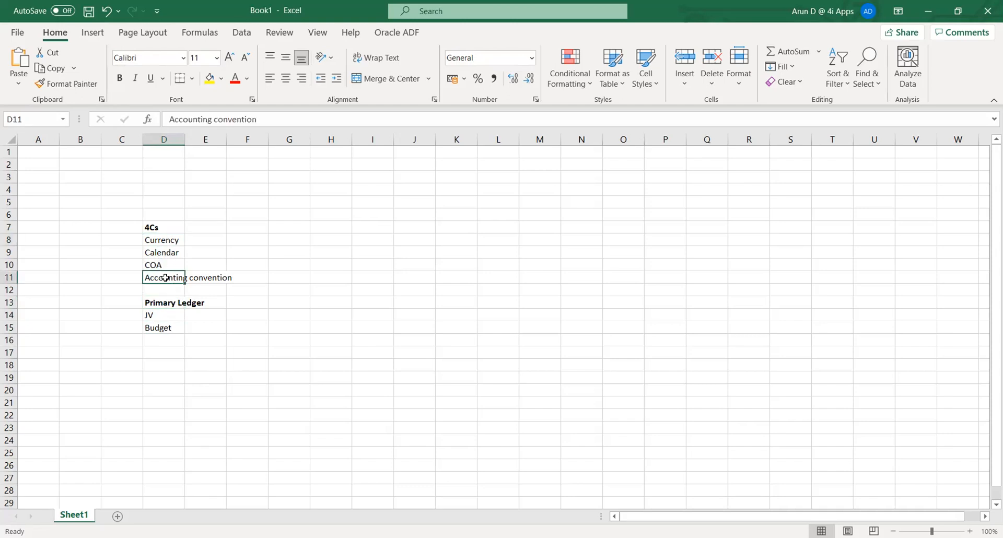
Autofit column D and enter INR beside Currency and FY beside Calendar.
double_click(184, 141)
click(250, 239)
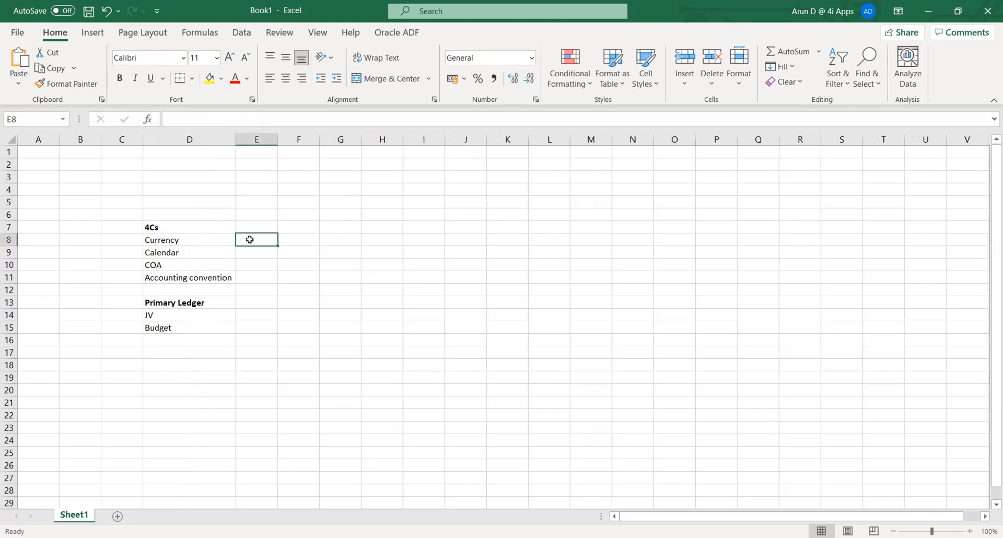
text(INR)
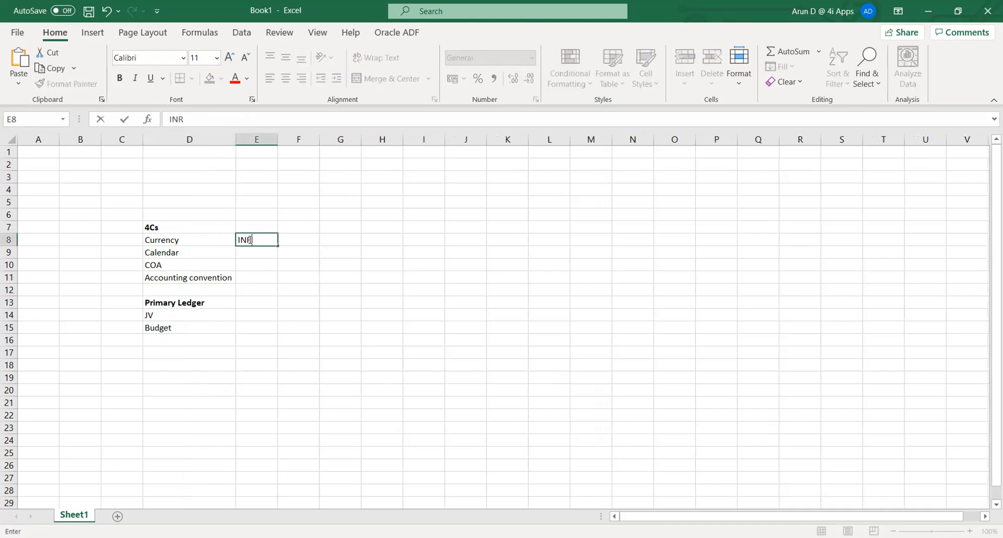
key(Tab)
key(Down)
key(Left)
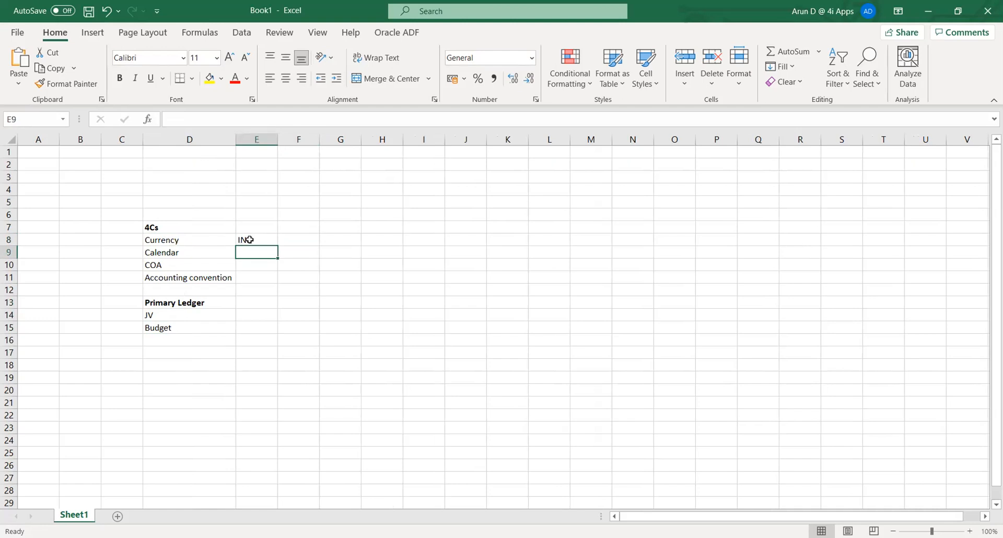
text(FY)
key(Tab)
key(Down)
key(Left)
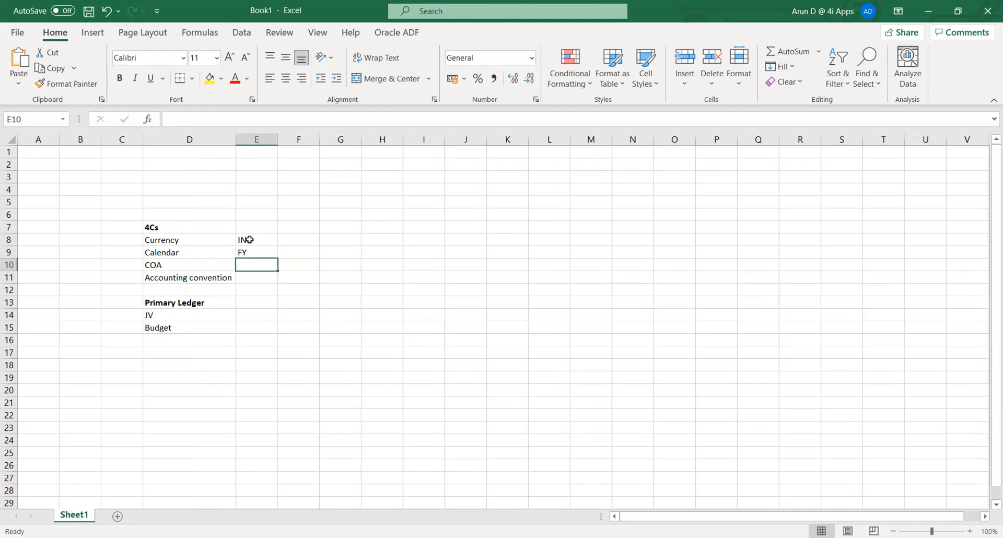
Enter Cash & Accrual in E11 and widen column E to fit it.
key(Down)
key(Up)
key(Down)
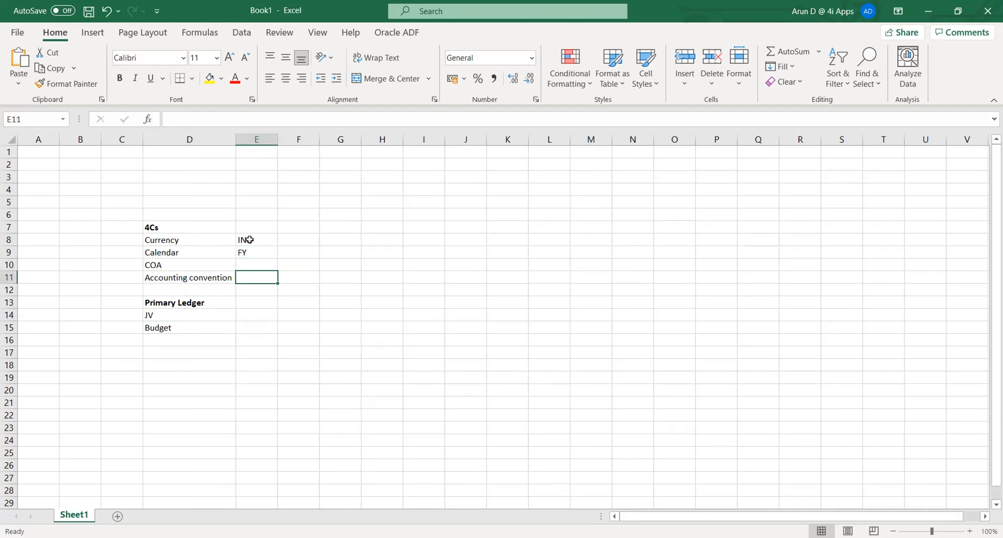
key(Left)
key(Right)
text(Cash)
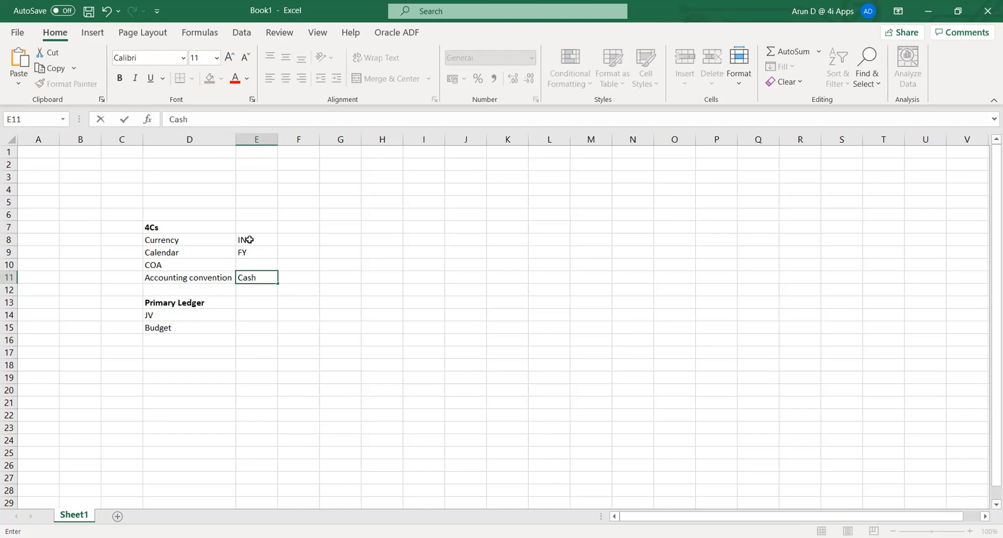
text( & Accrual)
key(Tab)
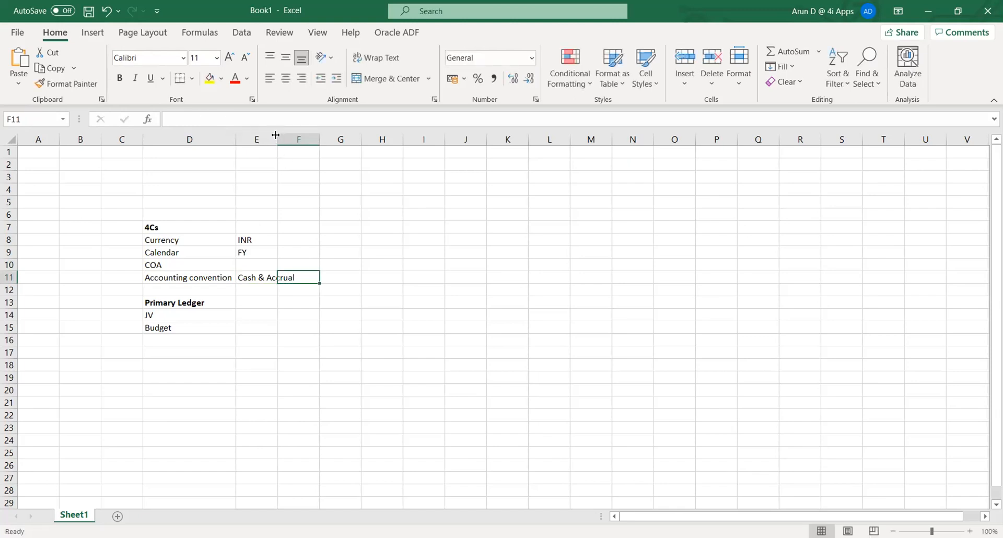
drag(278, 139, 298, 272)
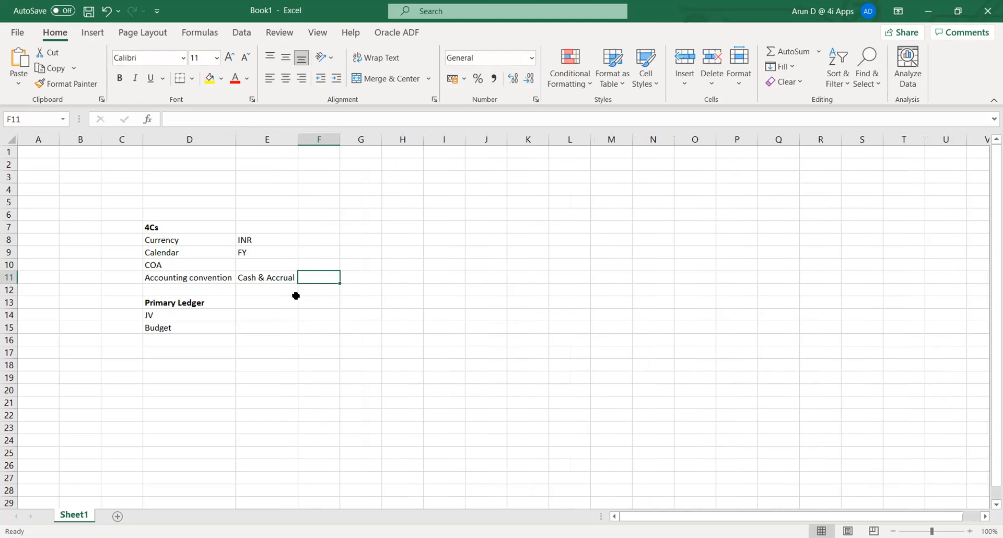
click(280, 287)
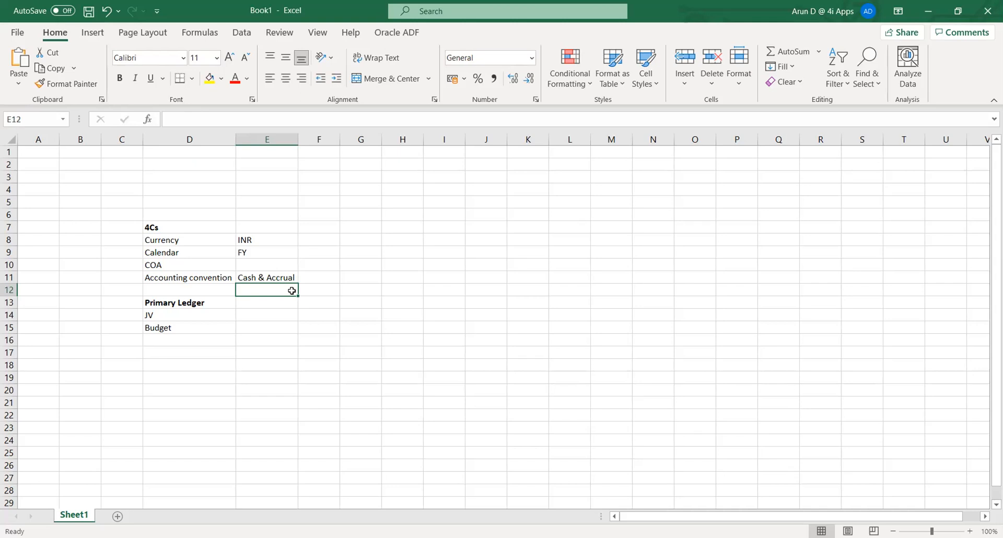
click(254, 276)
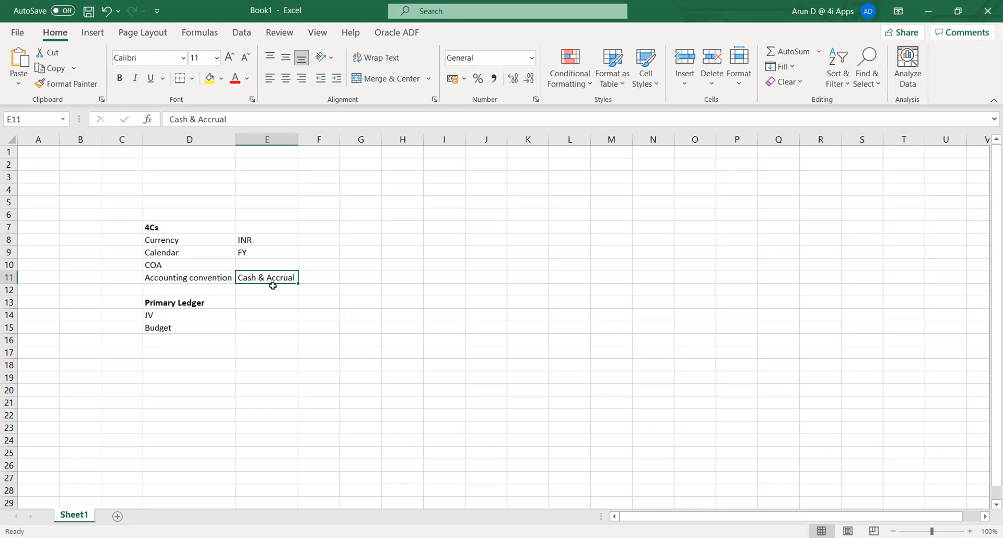
Type the heading 'COA (Chart of Account)' into cell G7.
key(Up)
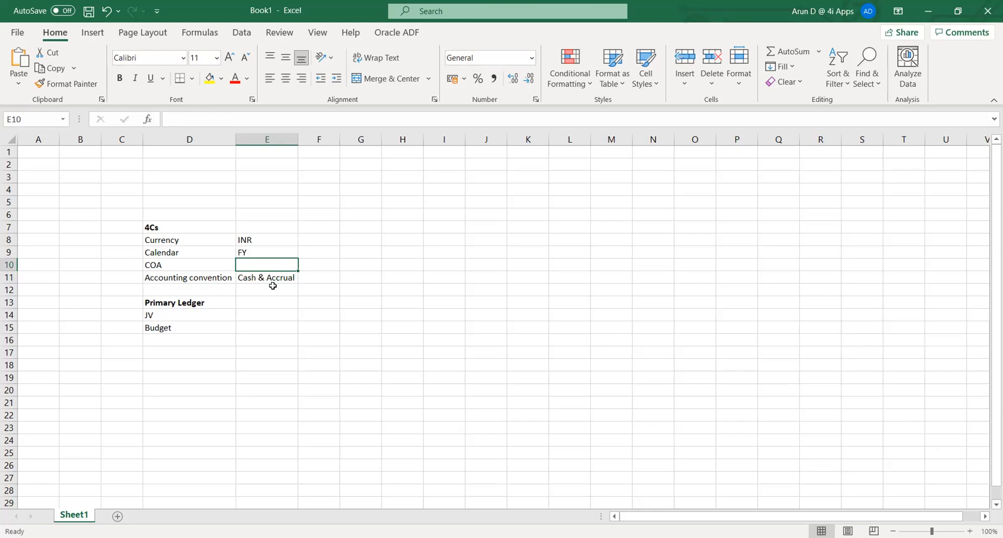
key(Left)
key(Right)
key(Right)
key(Right)
key(Up)
key(Up)
key(Up)
key(Up)
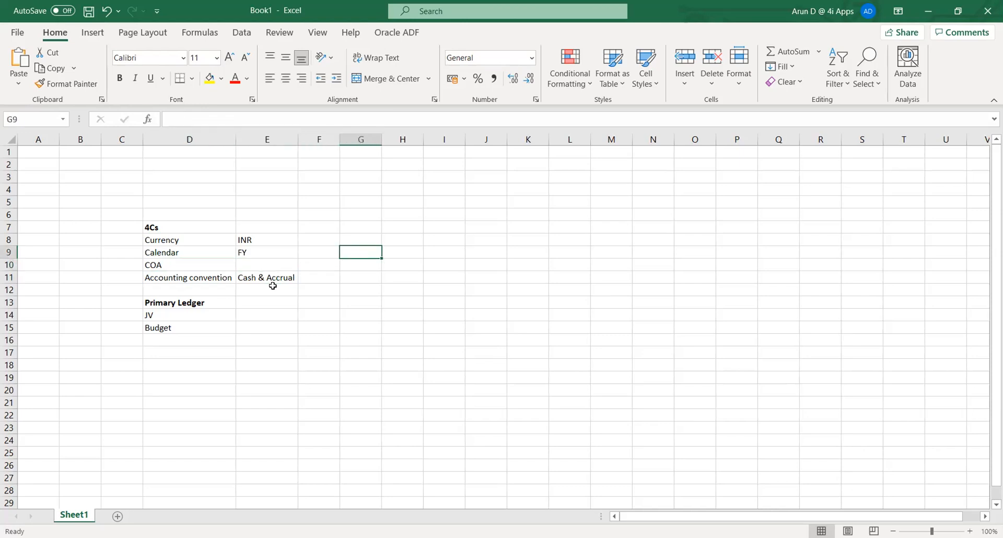
key(Down)
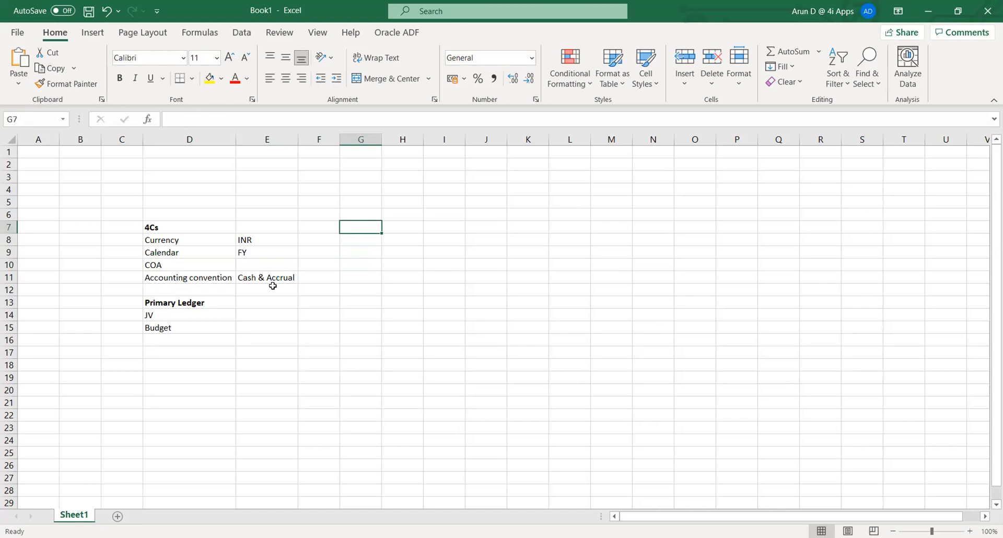
text(COA)
key(Return)
key(Up)
key(F2)
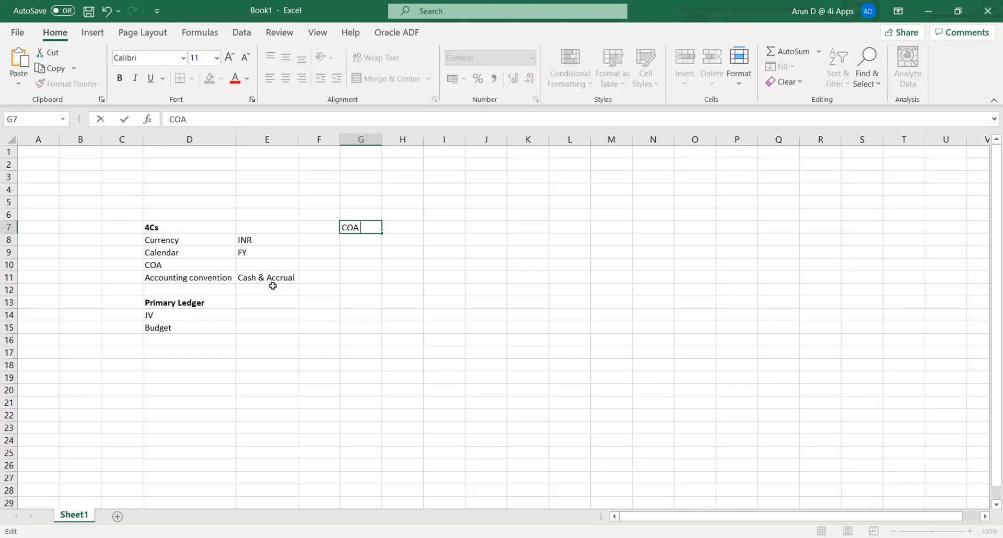
text((Chart of Accoun)
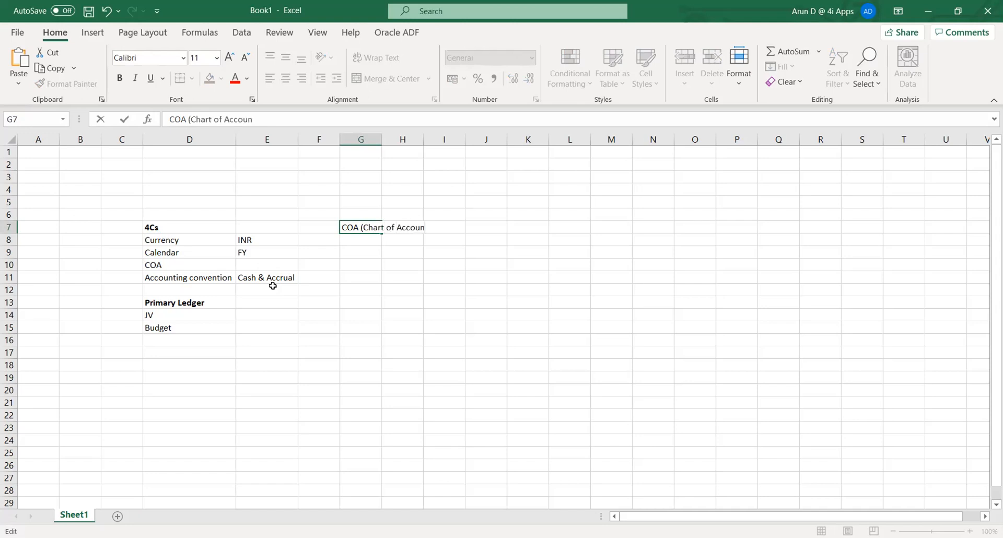
text(t))
key(Tab)
key(Down)
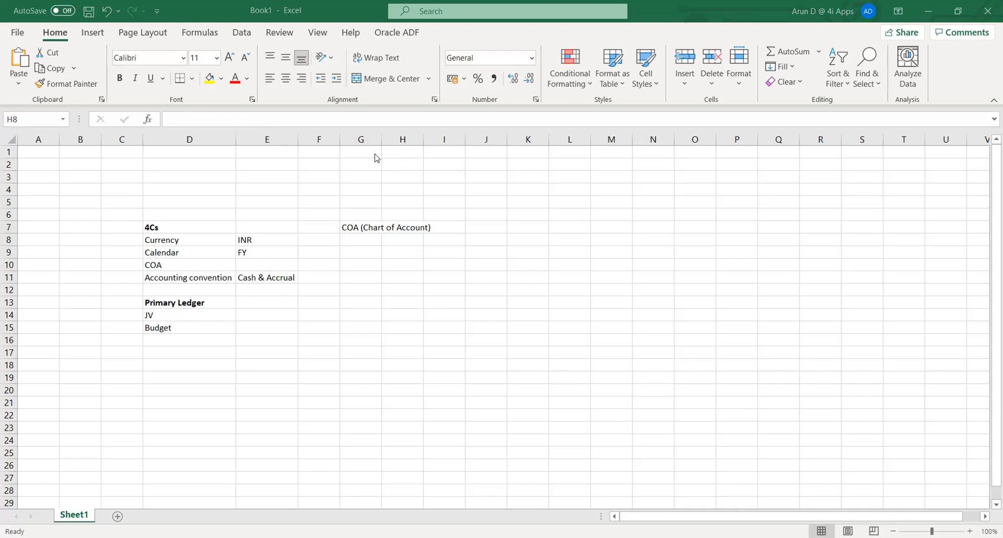
Widen column G to fit the heading and make it bold.
drag(382, 139, 435, 140)
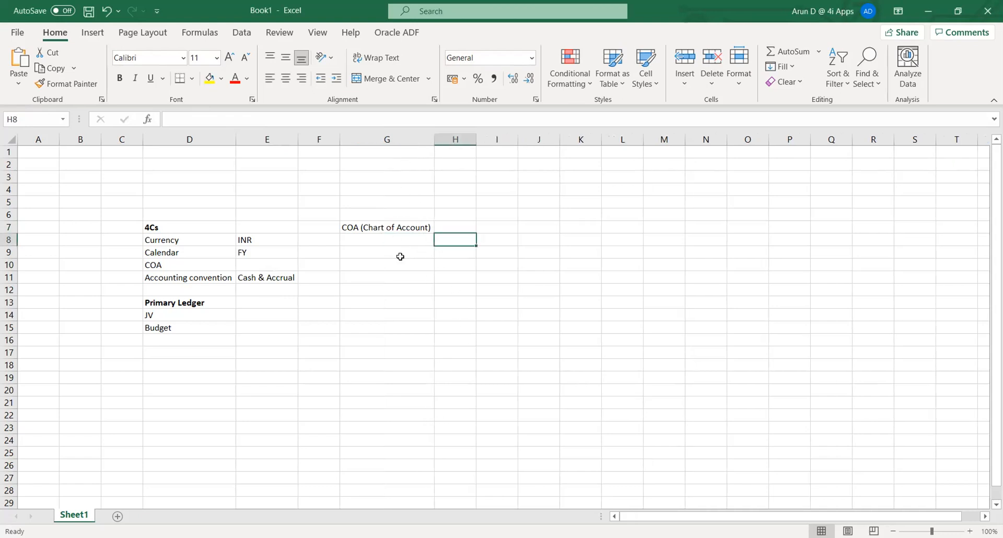
click(385, 242)
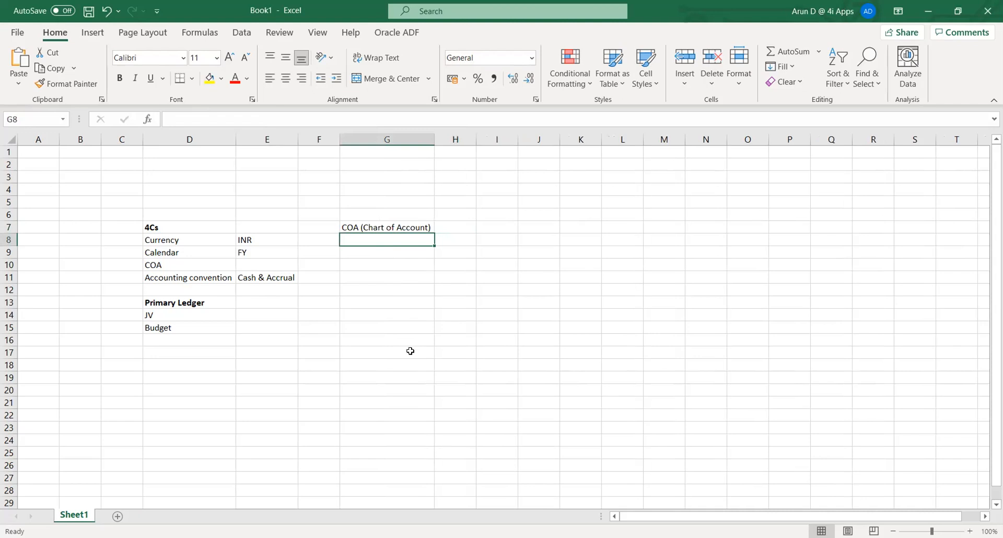
key(Up)
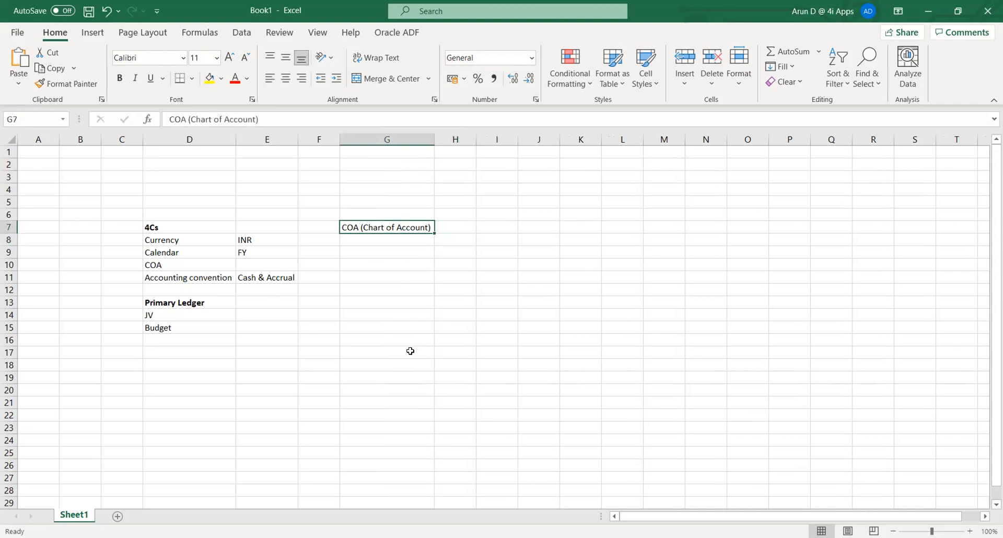
key(ctrl+b)
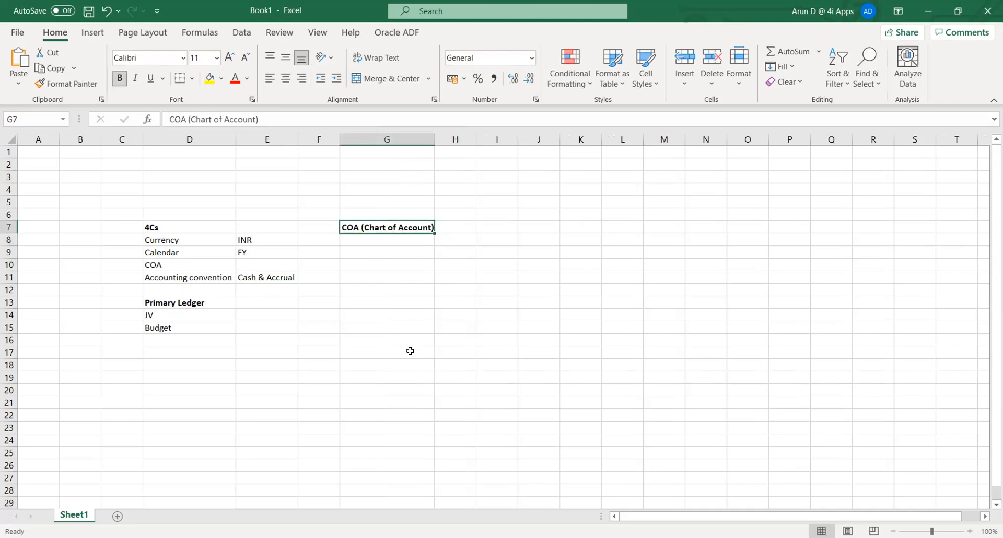
key(Down)
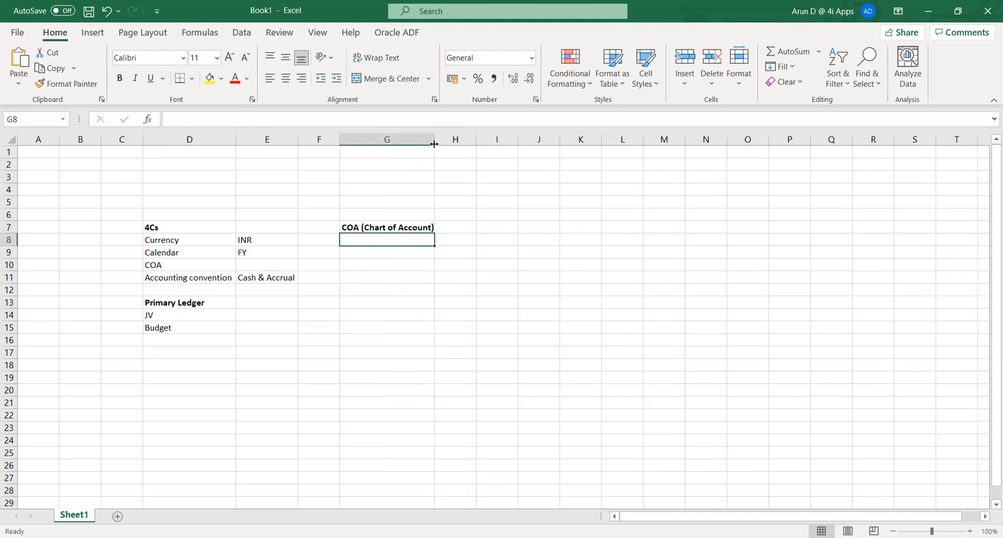
drag(434, 144, 438, 145)
click(396, 280)
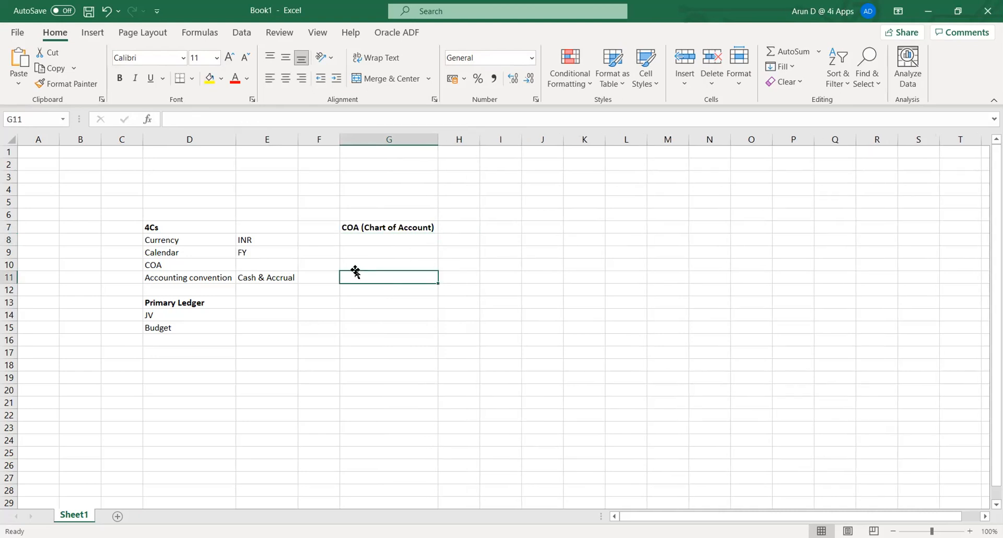
click(201, 252)
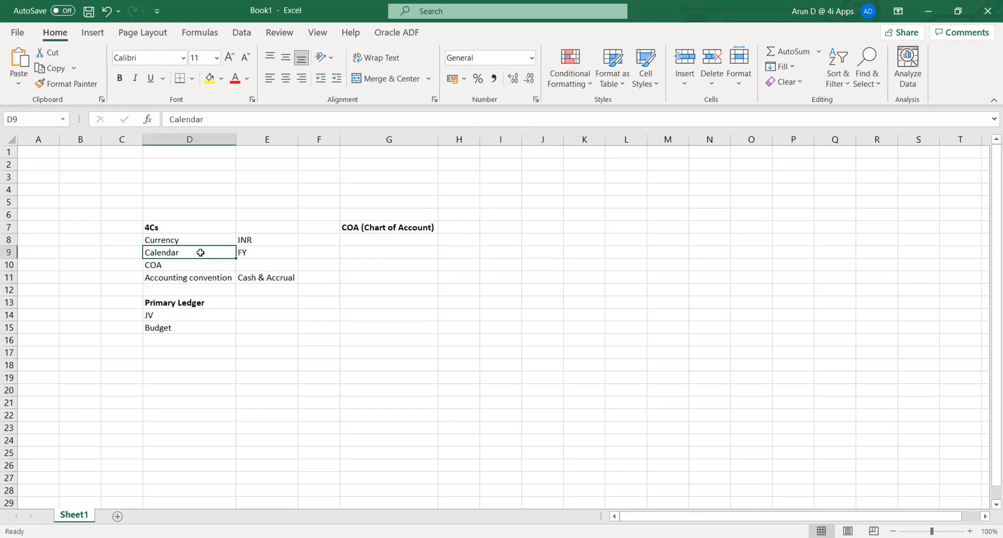
click(245, 343)
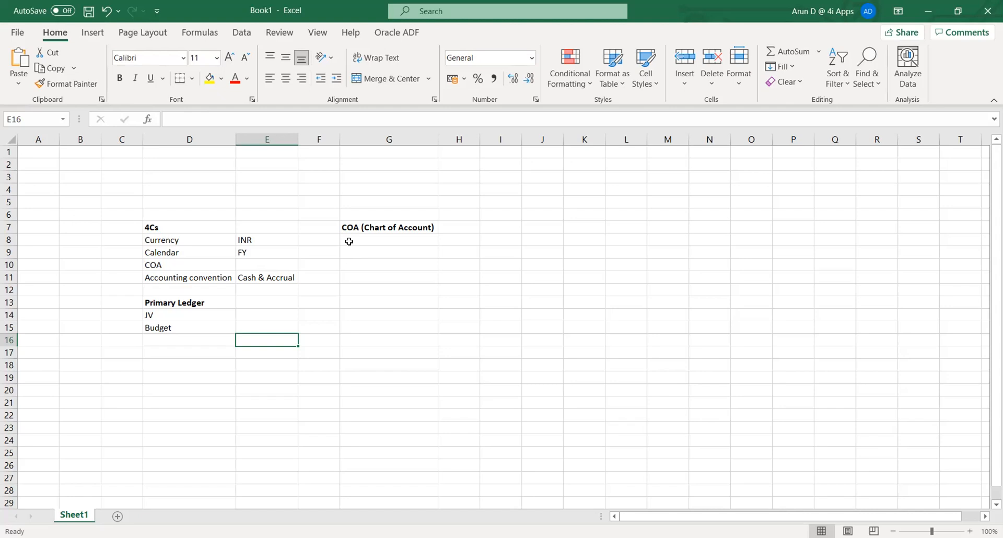
click(349, 241)
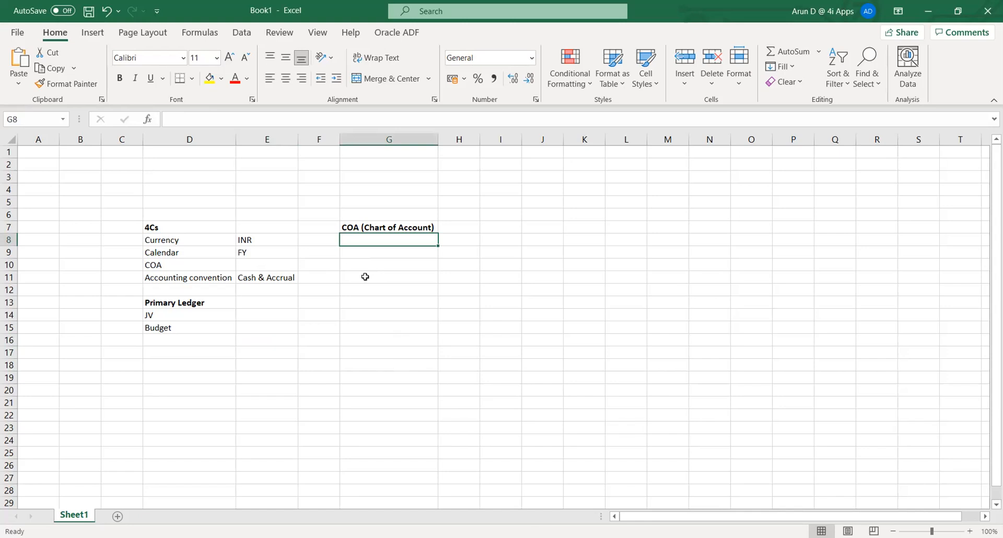
text(Segment)
key(Return)
text(Value set)
key(Return)
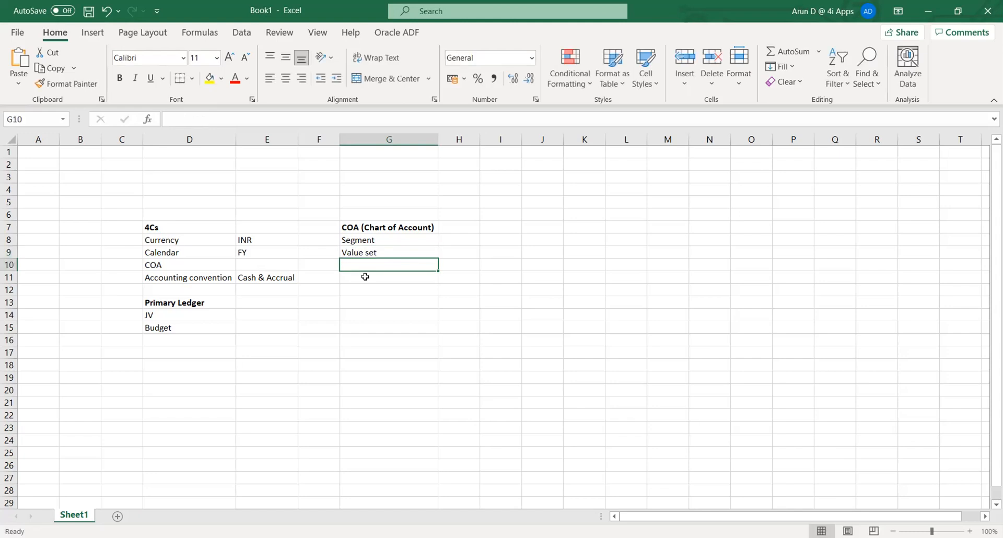
text(Str)
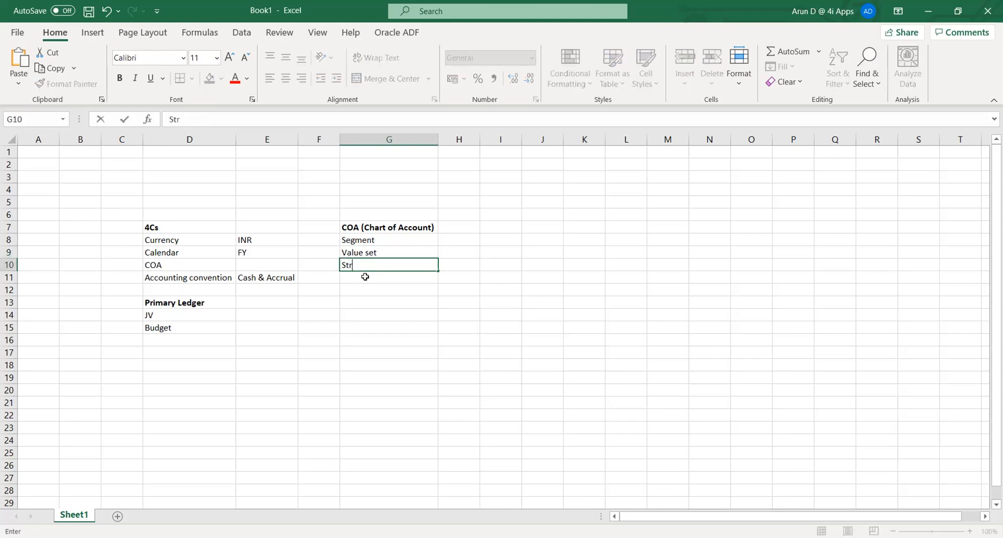
text(ucture)
key(Tab)
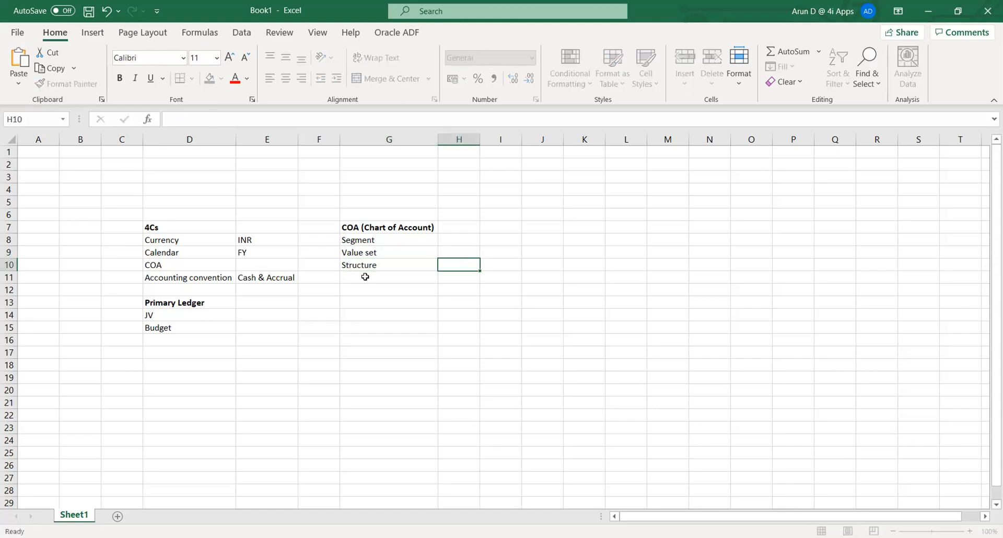
key(Down)
click(365, 277)
key(Down)
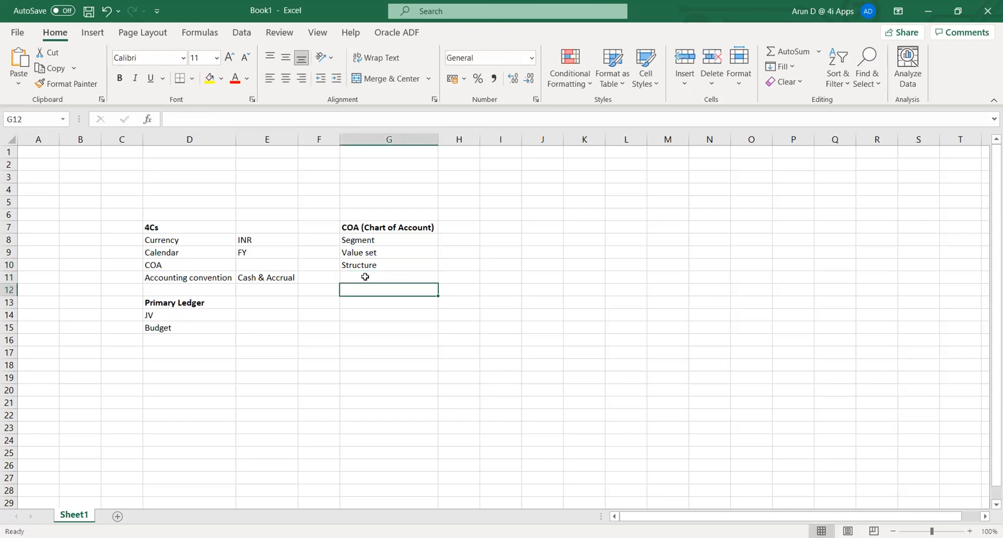
key(Up)
key(Up)
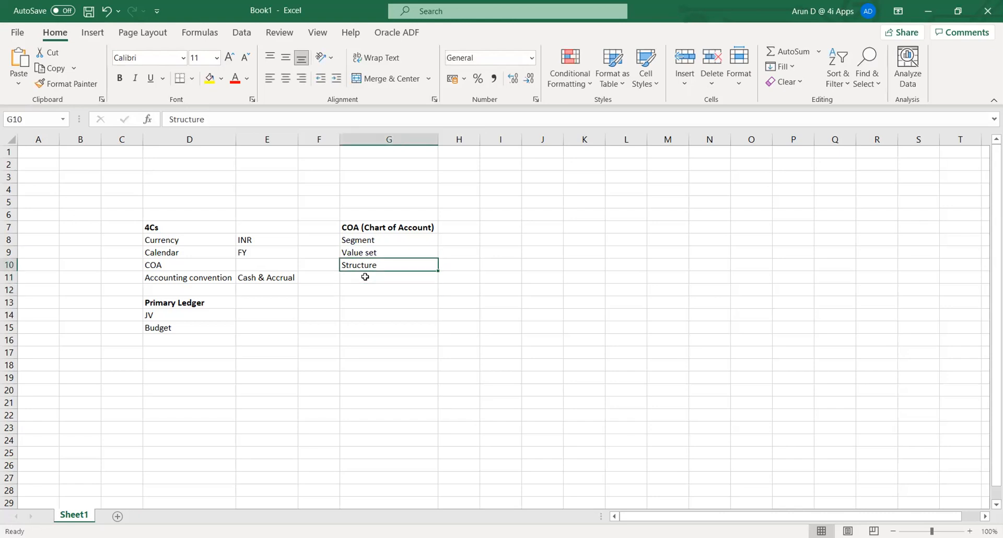
key(Right)
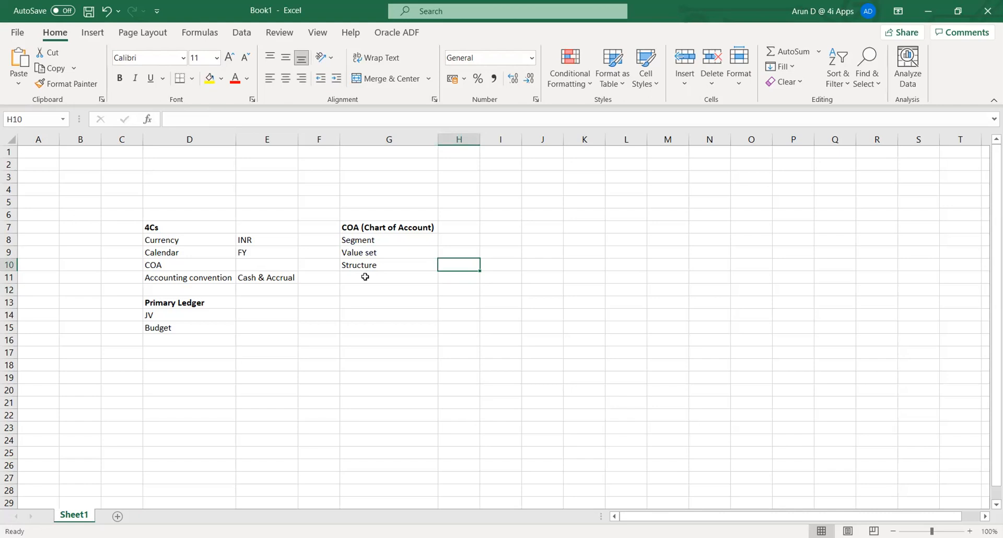
key(Left)
key(Up)
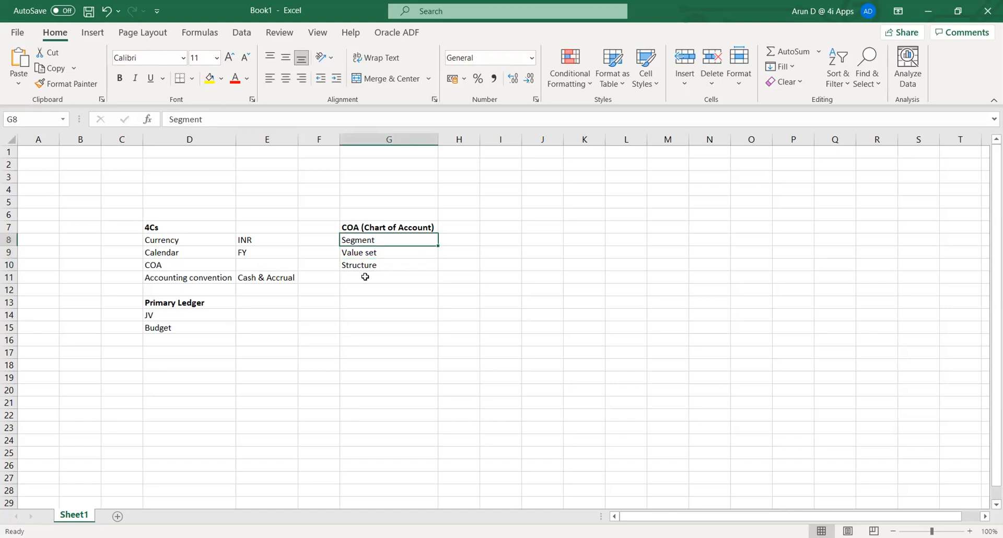
key(Down)
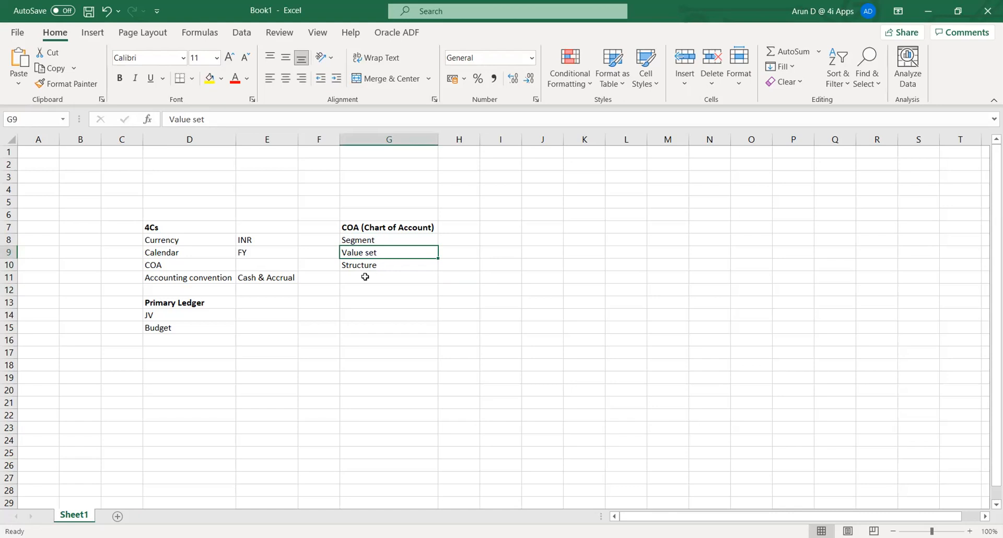
key(Up)
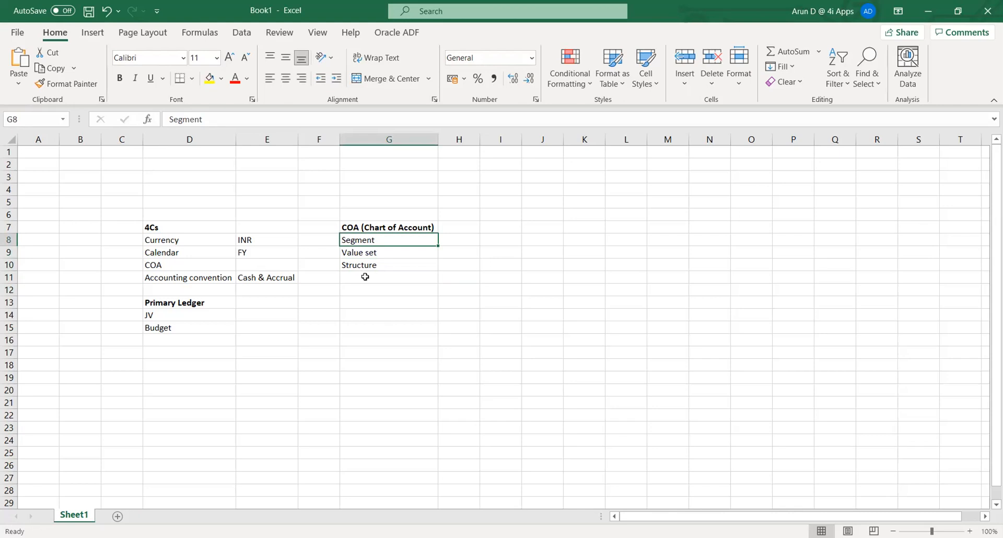
key(Down)
key(Down)
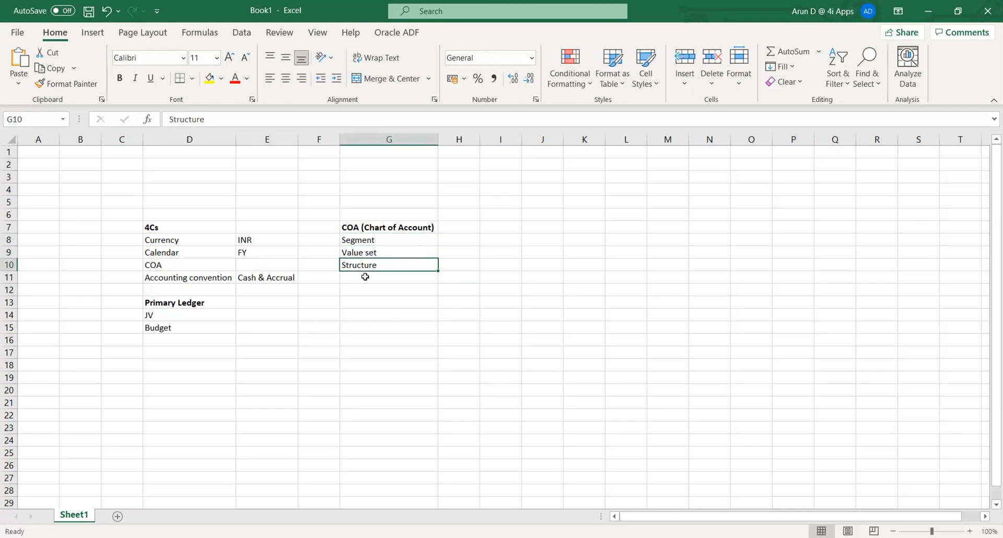
key(Right)
key(Right)
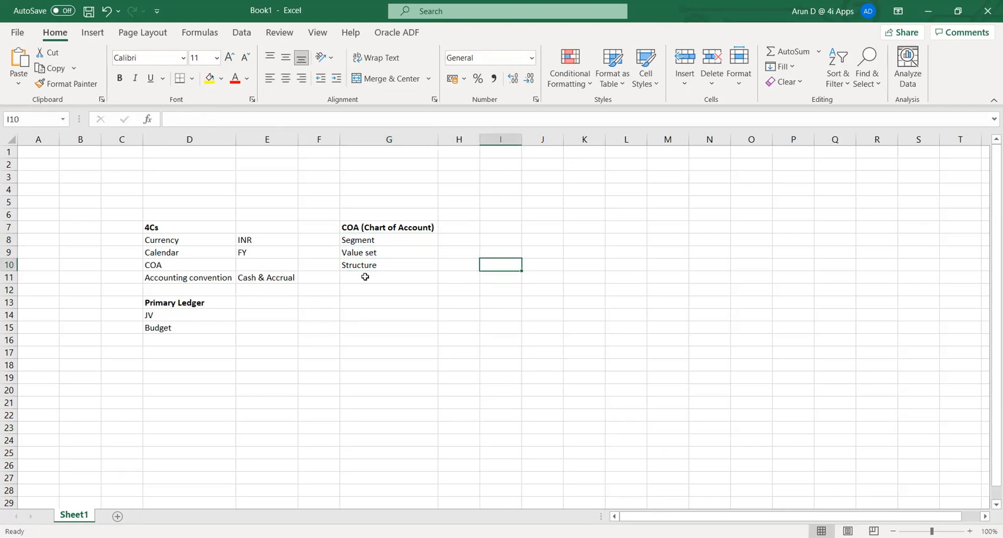
key(Up)
key(Up)
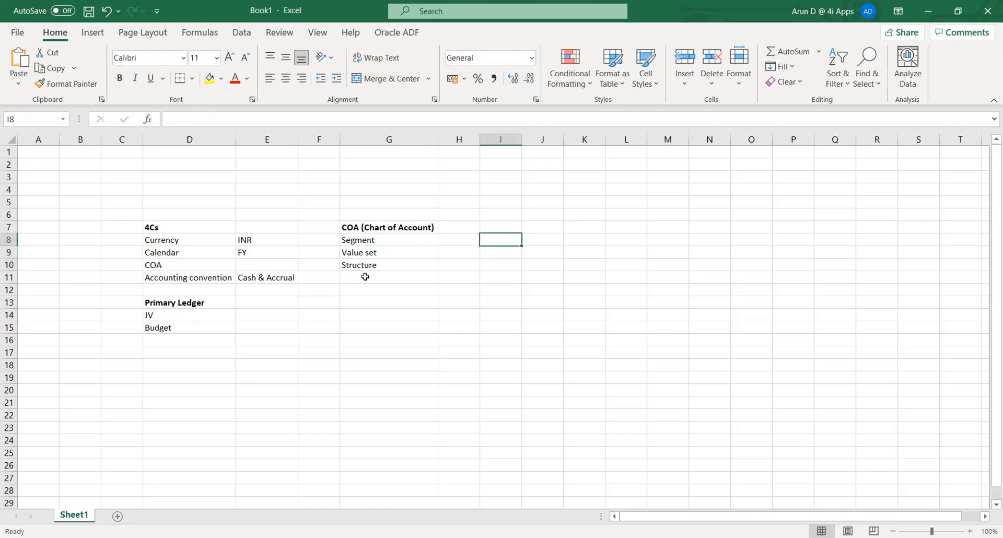
Type 'Manufacturer - 6 months , pipeline' into I8 and move down to I10.
text(Manufacturer )
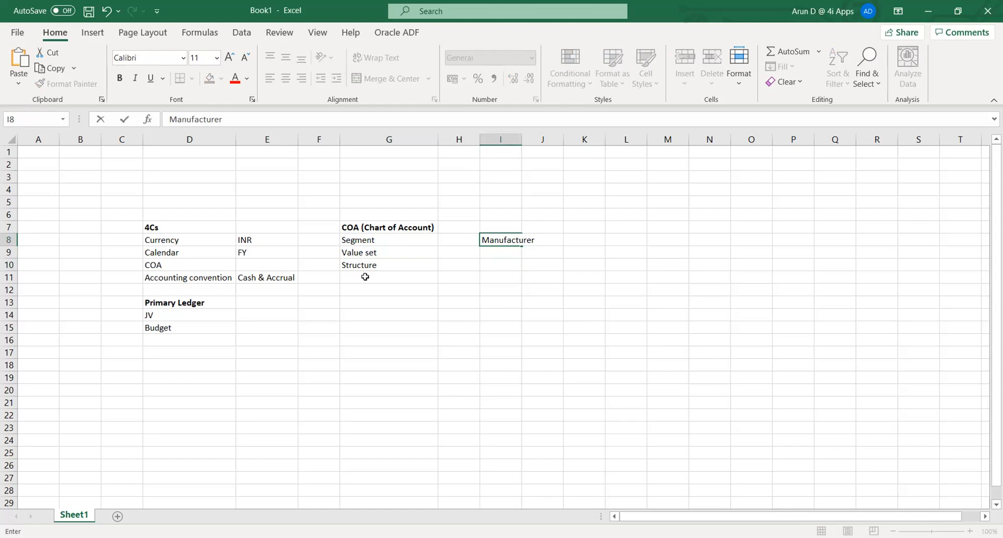
text( - 6 months , pipeline)
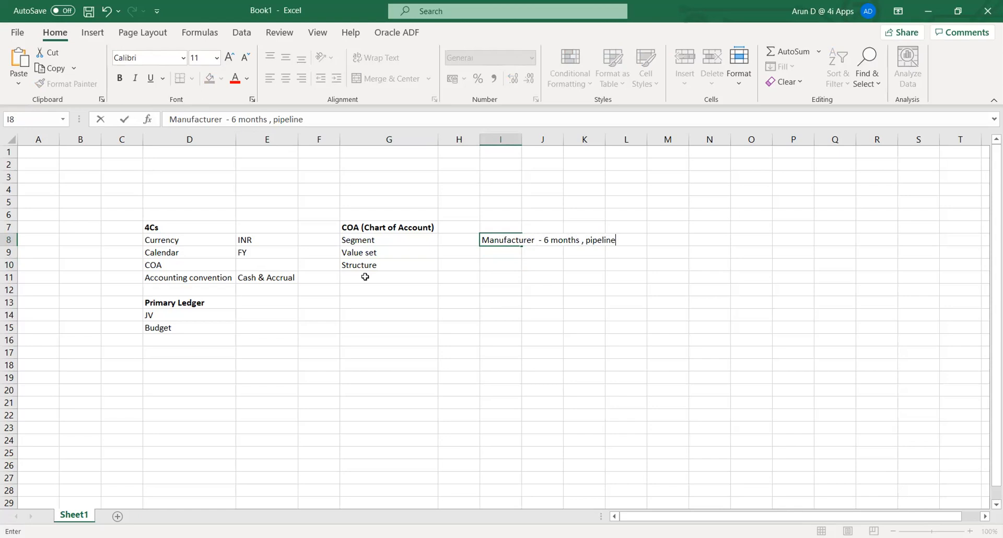
key(Return)
key(Down)
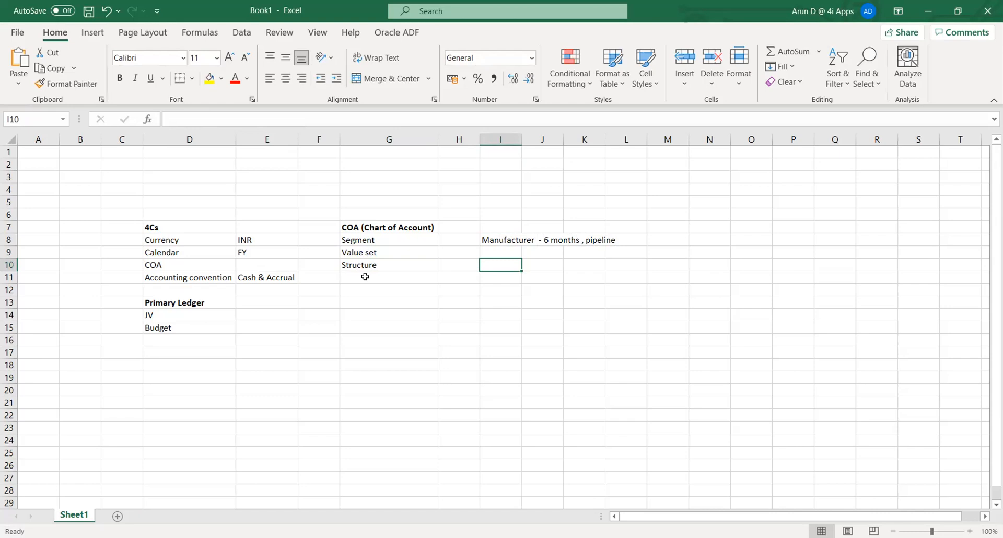
Enter Company and Account in I10 and I11.
text(Company)
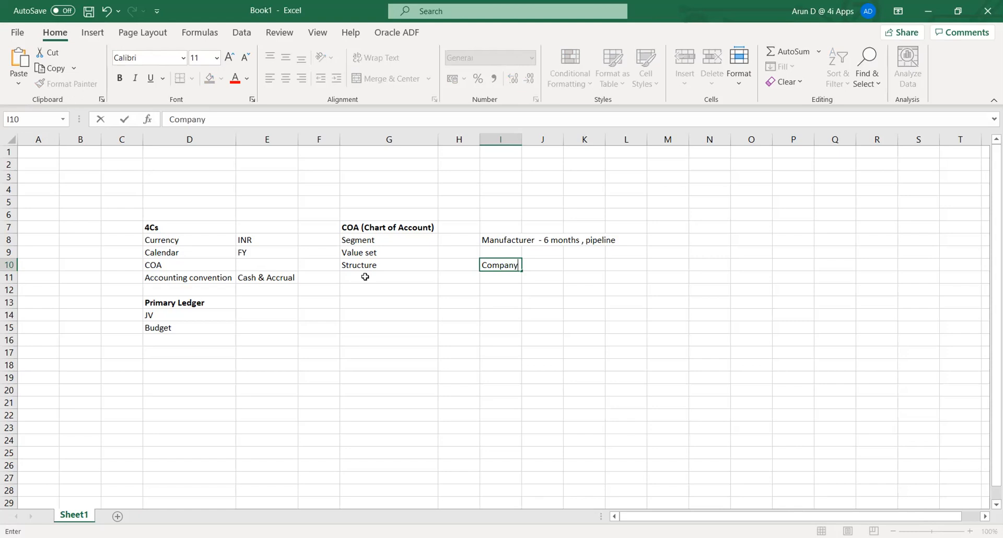
key(Return)
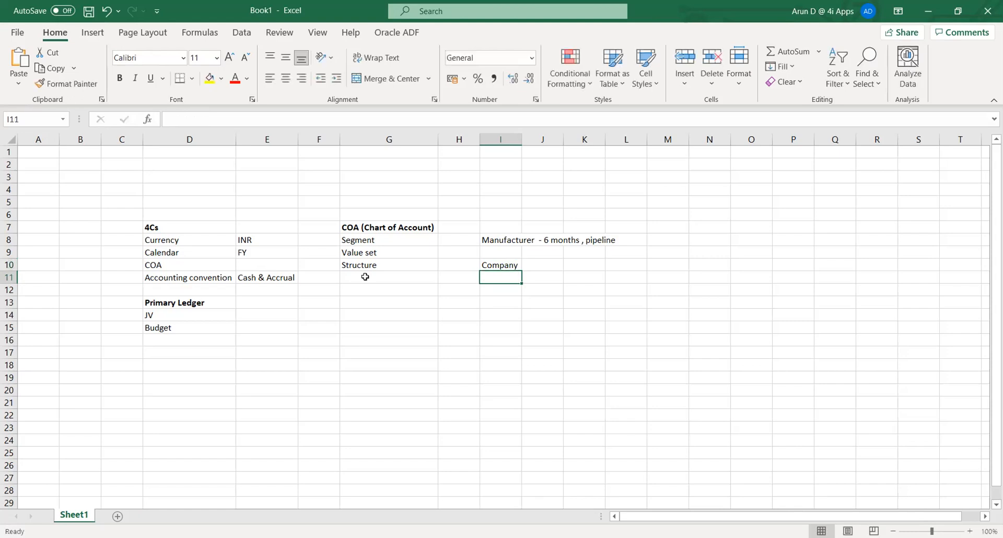
text(Account)
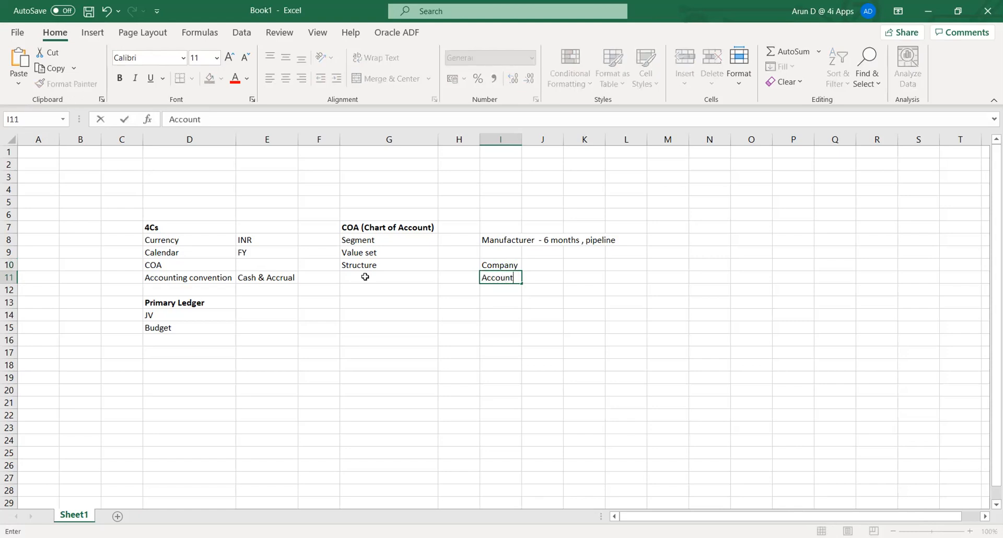
key(Return)
key(Return)
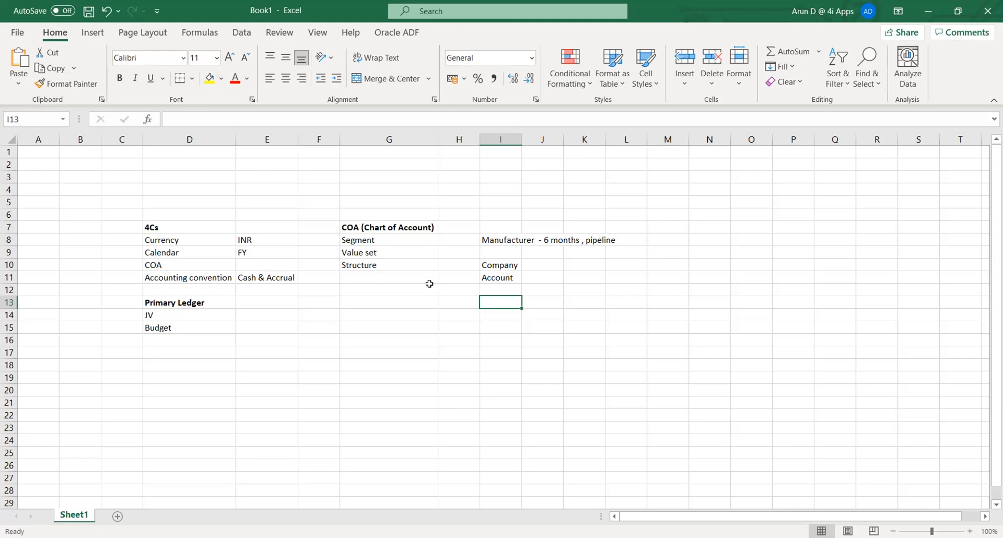
click(492, 264)
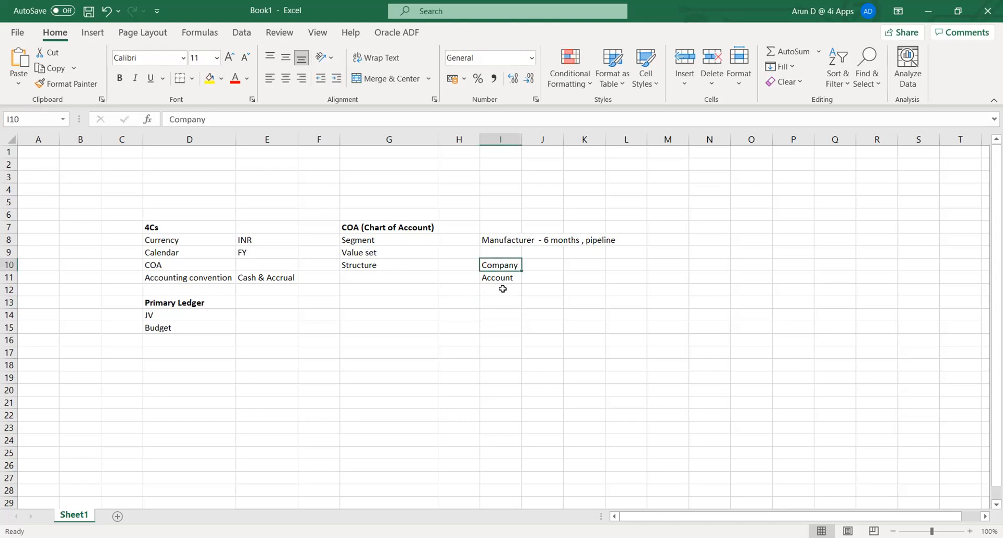
click(499, 287)
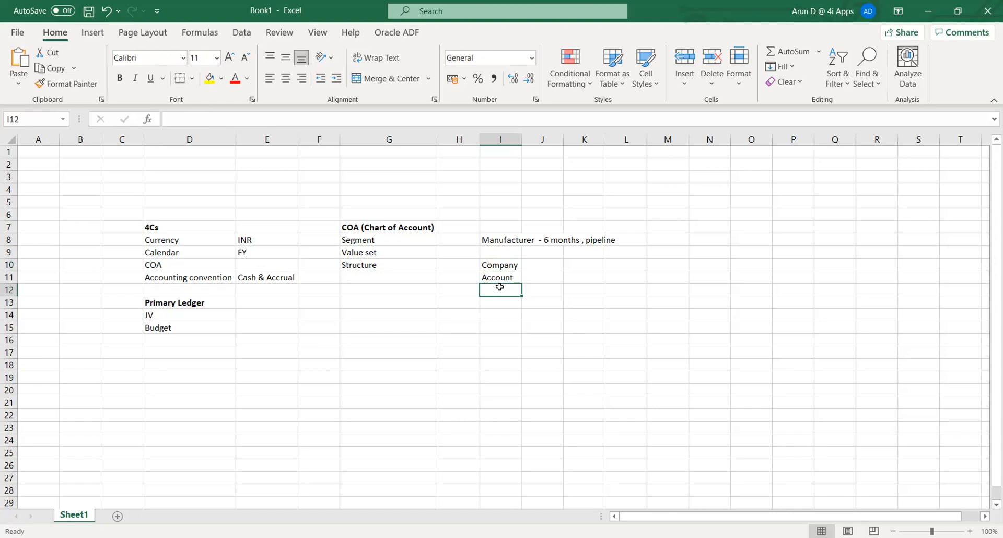
Enter Product, Project and Department in I12:I14, then move to J9.
text(Product)
key(Return)
text(Proje)
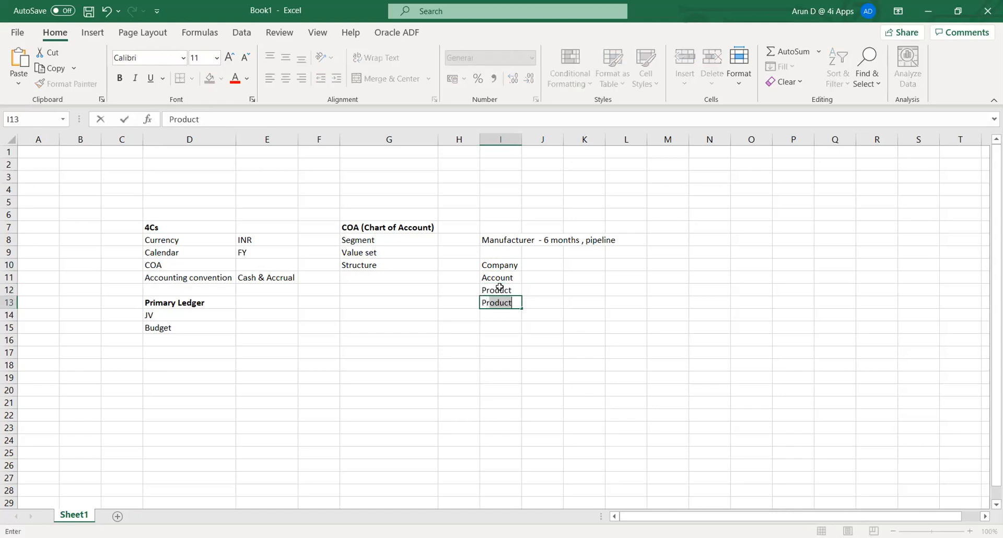
text(ct)
key(Return)
text(Department)
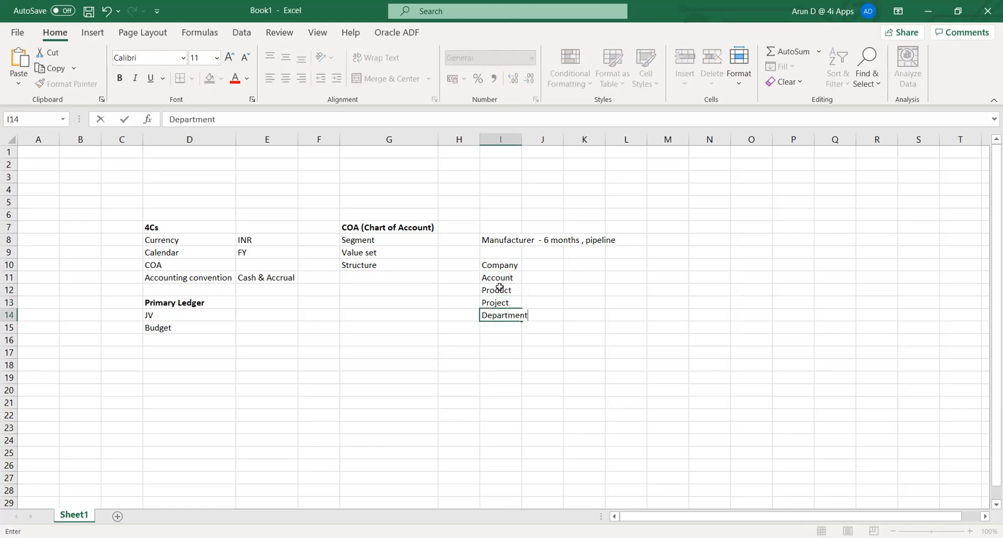
key(Tab)
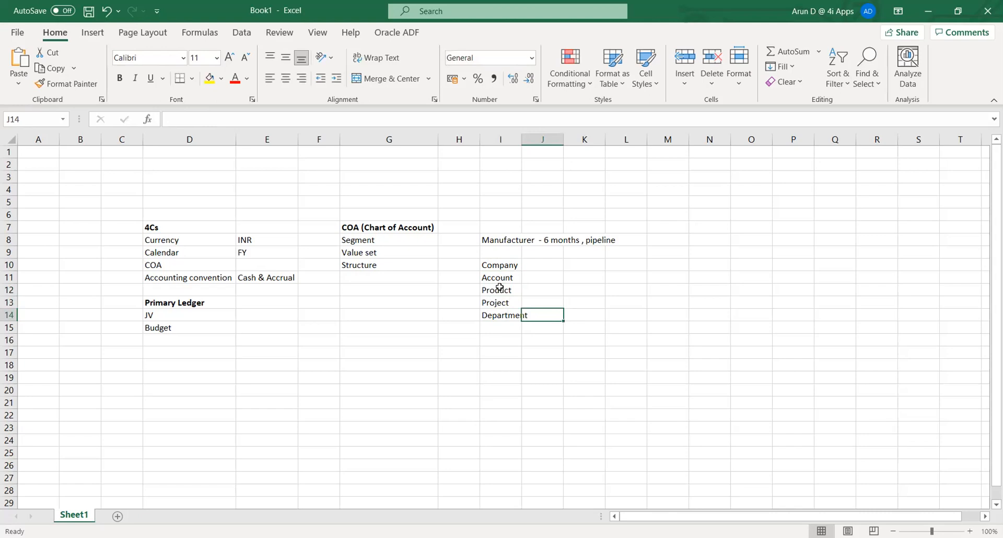
key(Up)
key(Up)
key(Up)
key(Up)
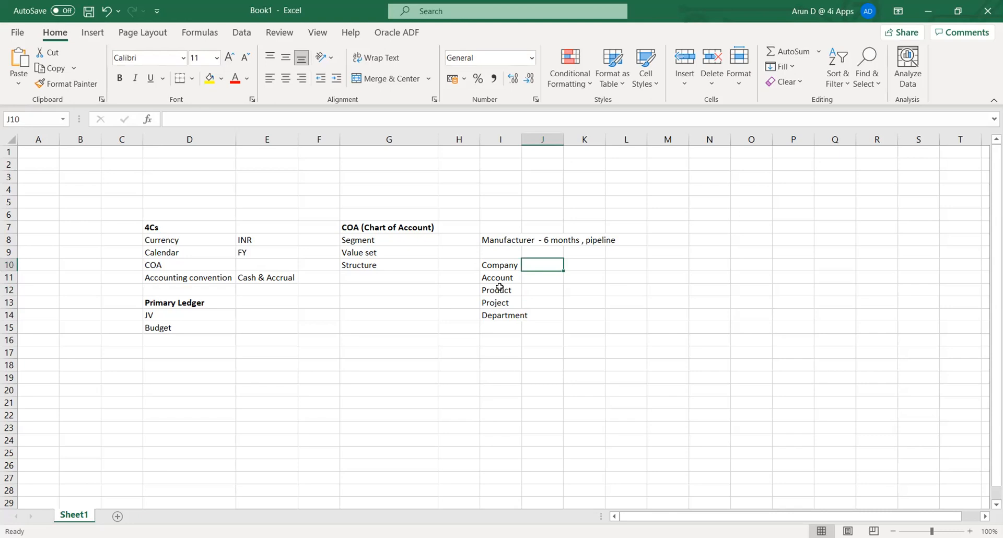
key(Left)
key(Right)
key(Up)
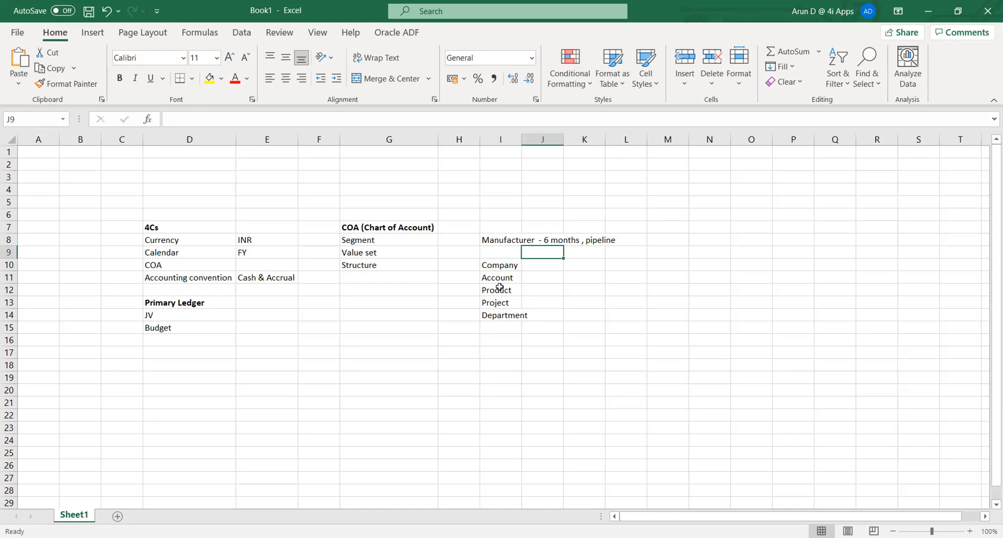
Enter the Qualifers heading in J9 and Balance beside Company in J10.
text(Qu)
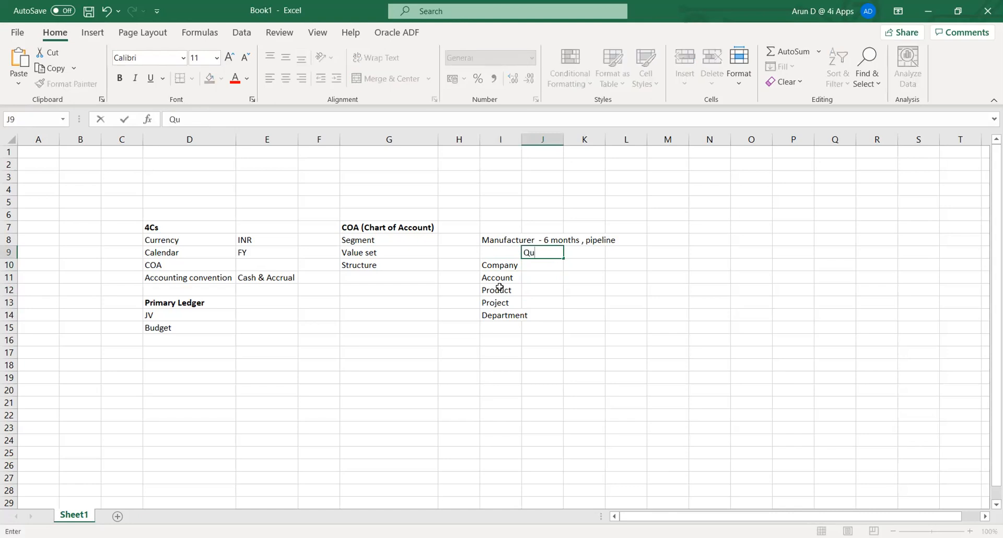
text(alifers)
key(Return)
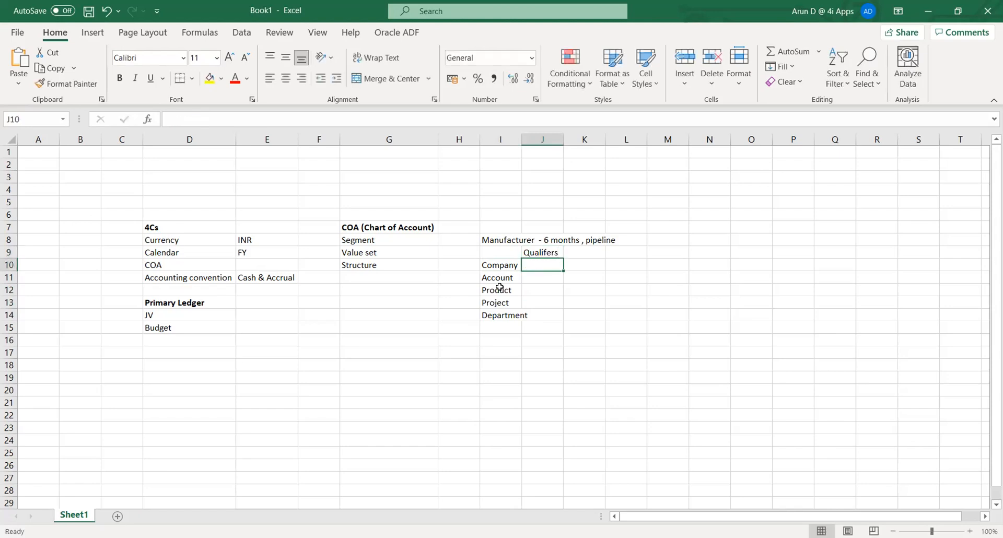
key(Left)
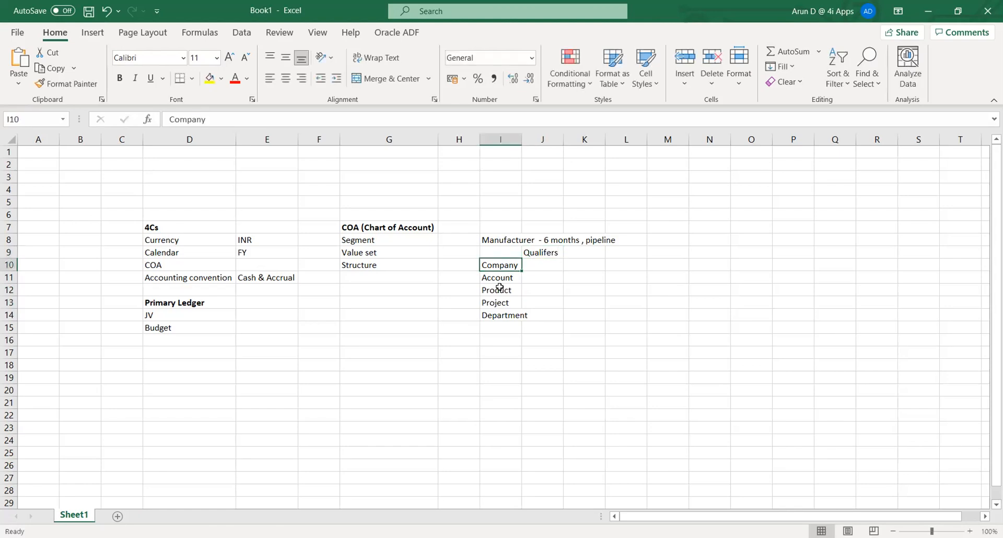
key(Right)
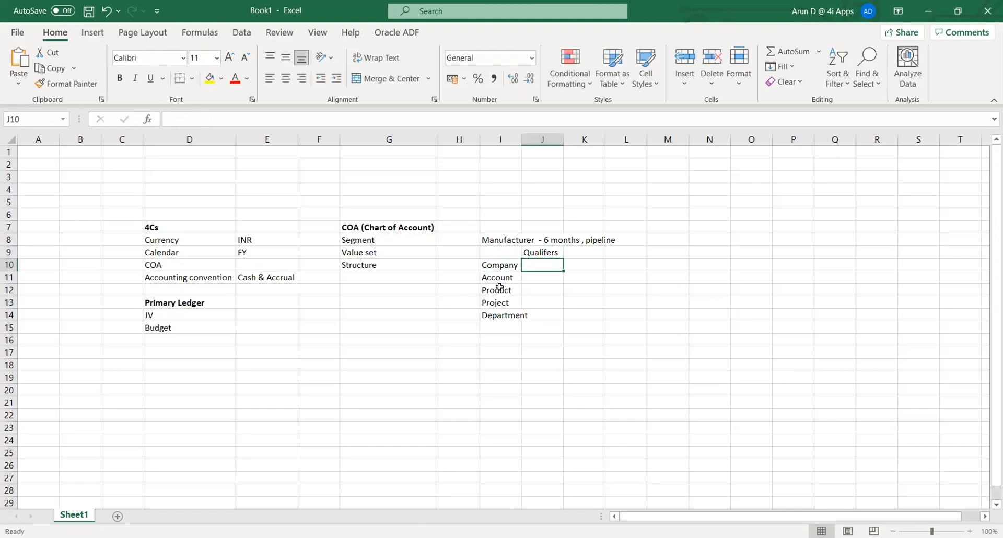
text(Balance)
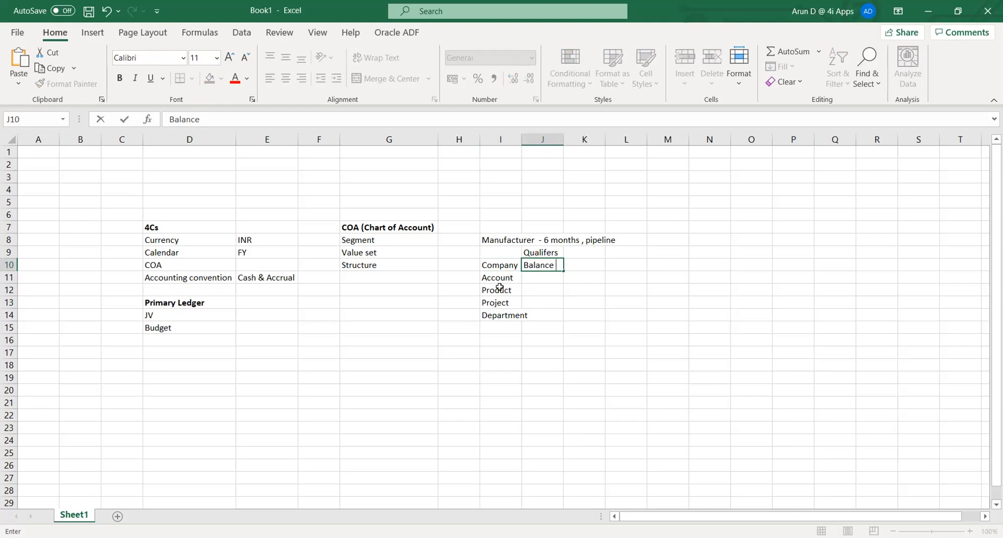
key(Return)
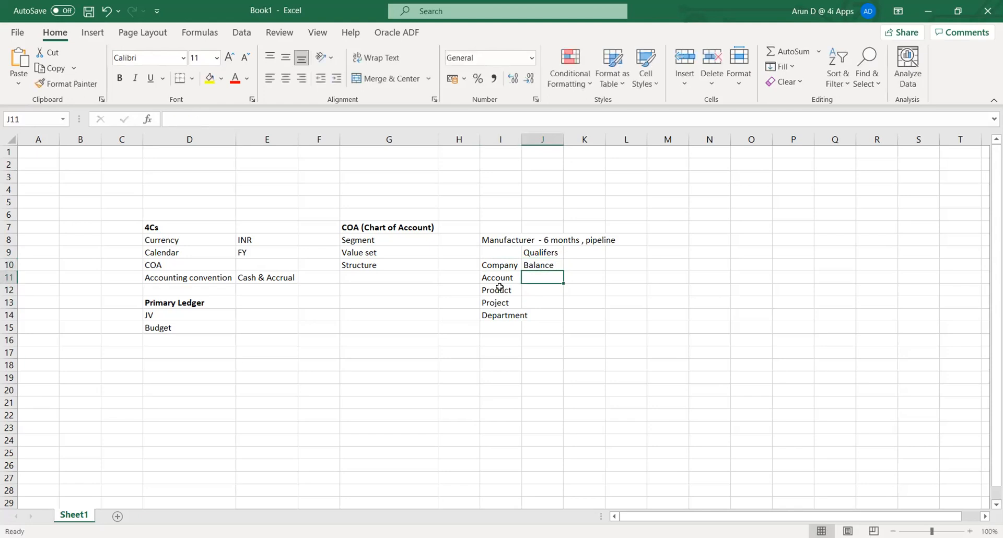
Enter Natural a/c in J11 as the qualifier beside Account.
key(Up)
key(Left)
key(Down)
key(Right)
text(Natural a/c)
key(Return)
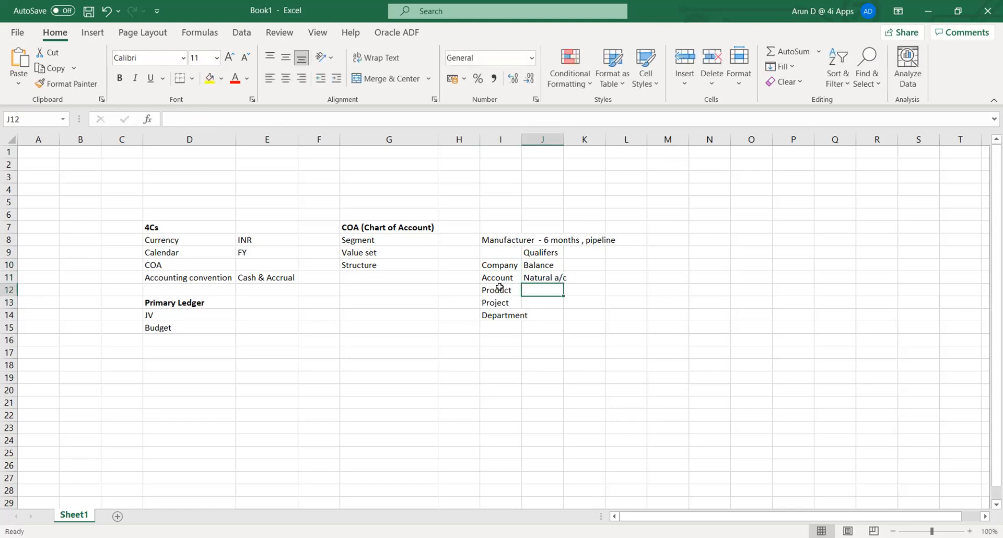
key(Down)
key(Down)
key(Down)
key(Up)
key(Up)
key(Up)
key(Up)
key(Up)
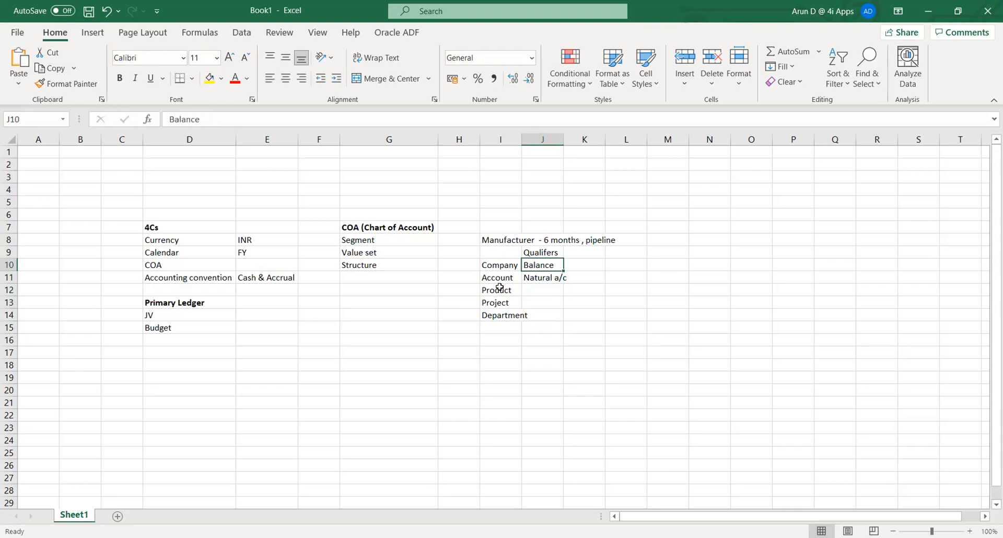
key(Left)
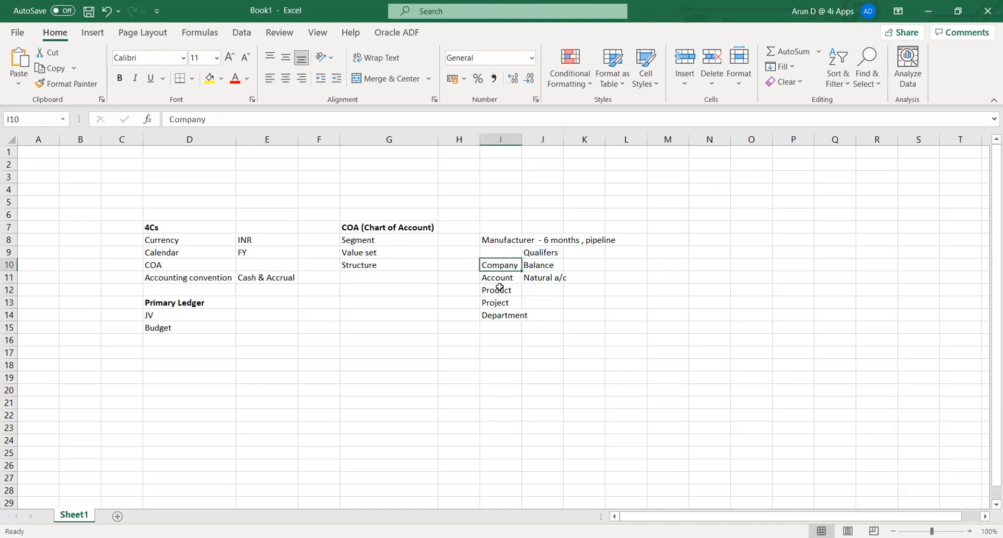
key(Down)
key(Right)
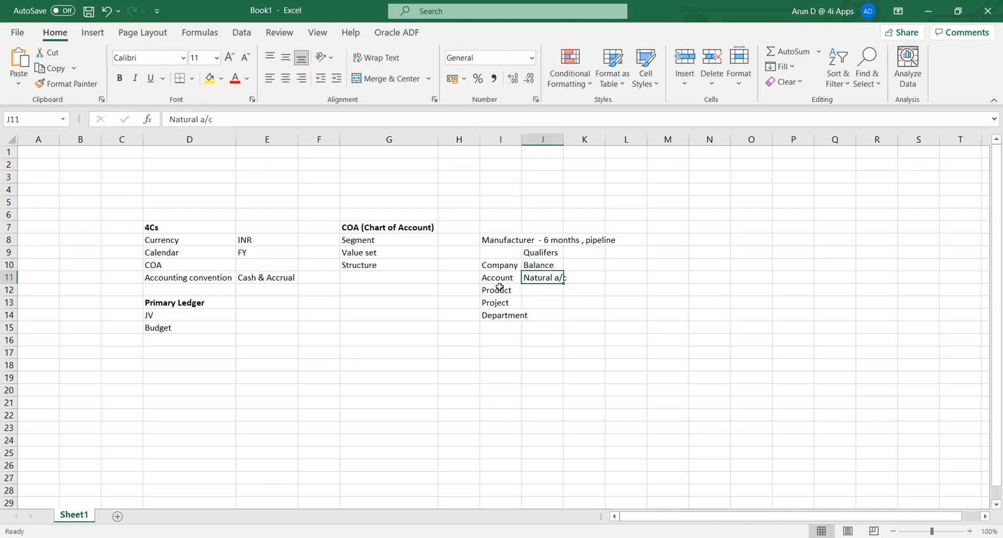
key(Left)
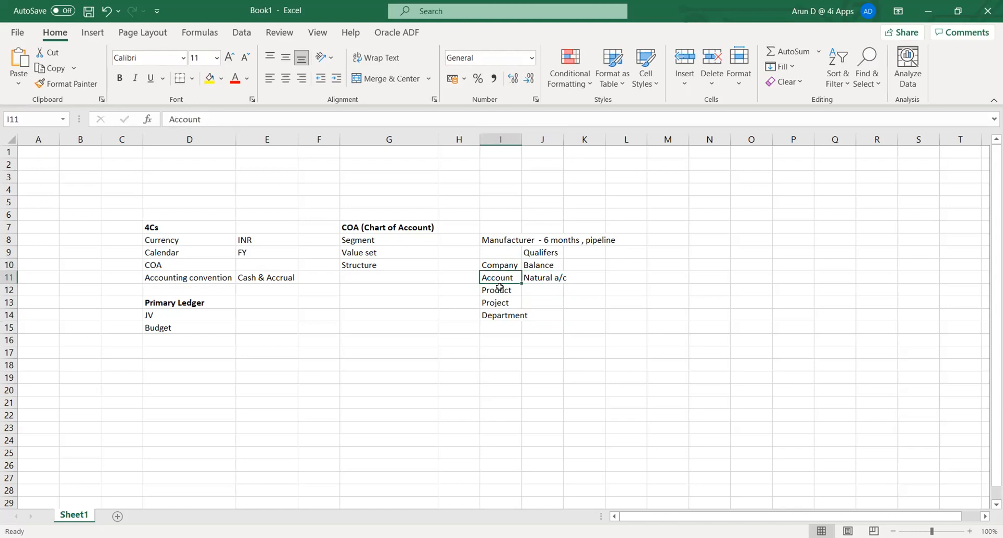
key(Right)
key(Left)
key(Left)
key(Left)
key(Left)
key(Right)
key(Up)
key(Up)
key(Up)
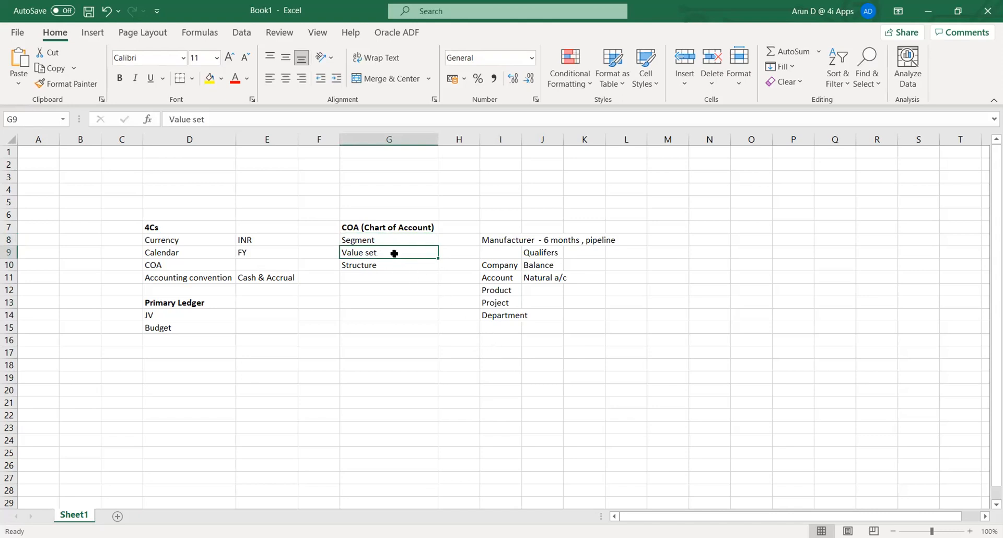
Enter CompVS in I16 with code '001 and Company in J16:K16.
click(500, 342)
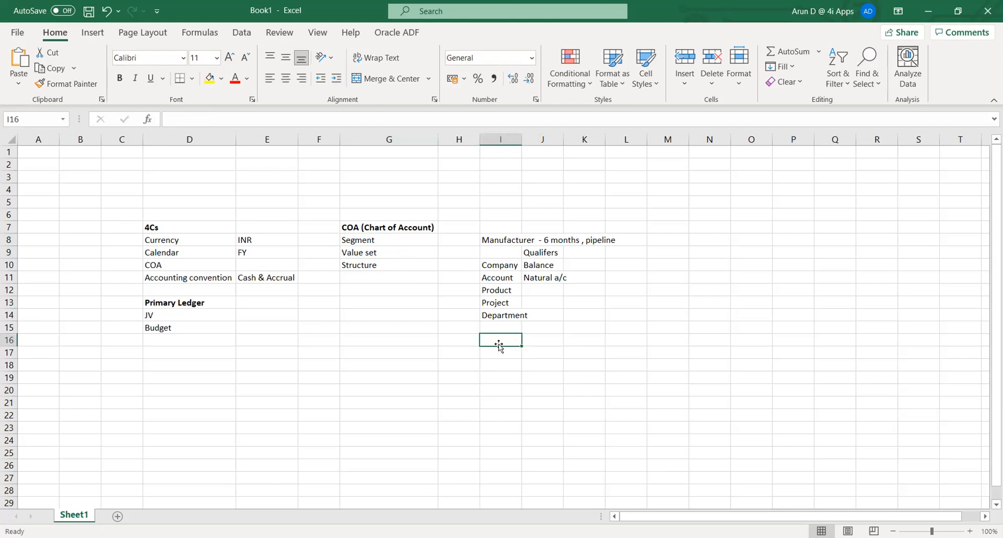
text(Comp)
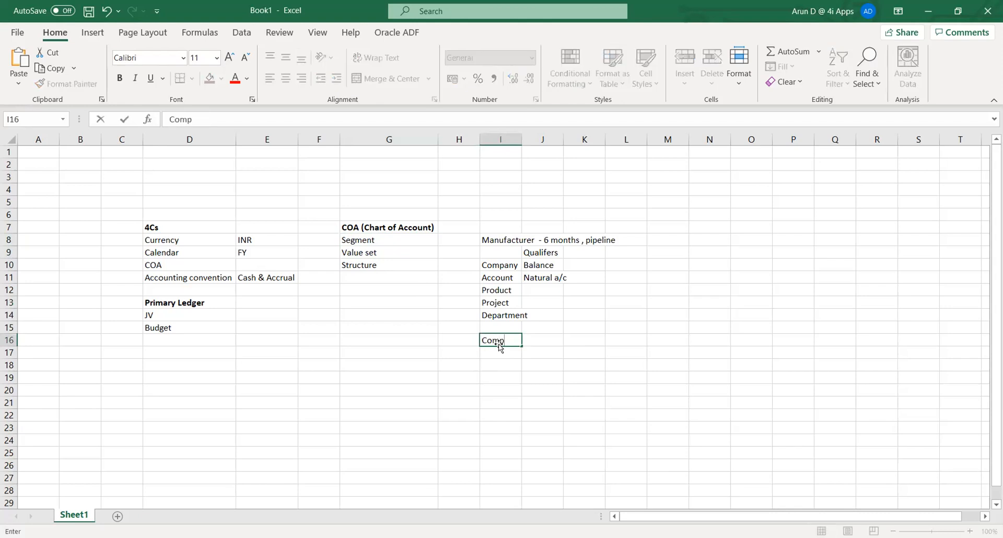
text(VS)
key(Tab)
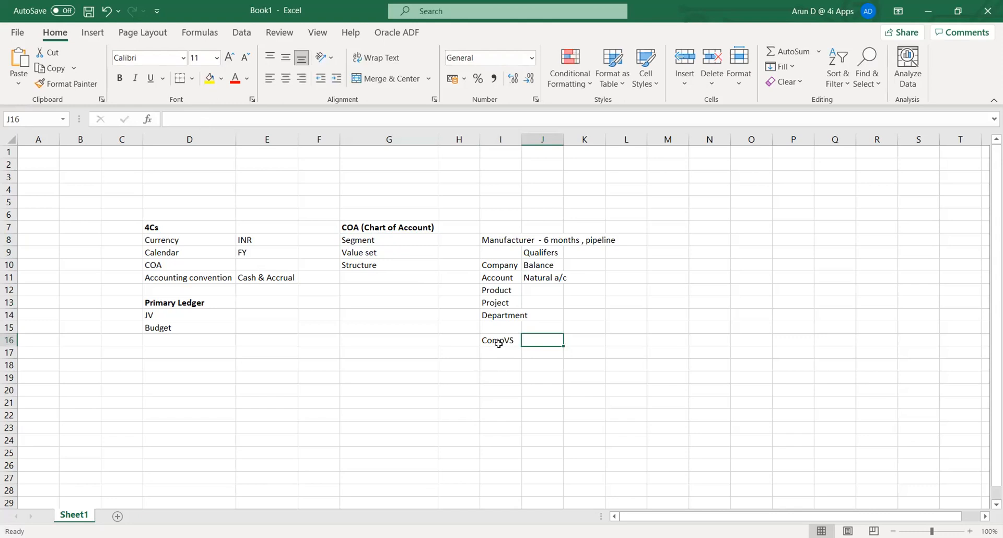
text(001)
key(Tab)
key(Left)
text('001)
key(Tab)
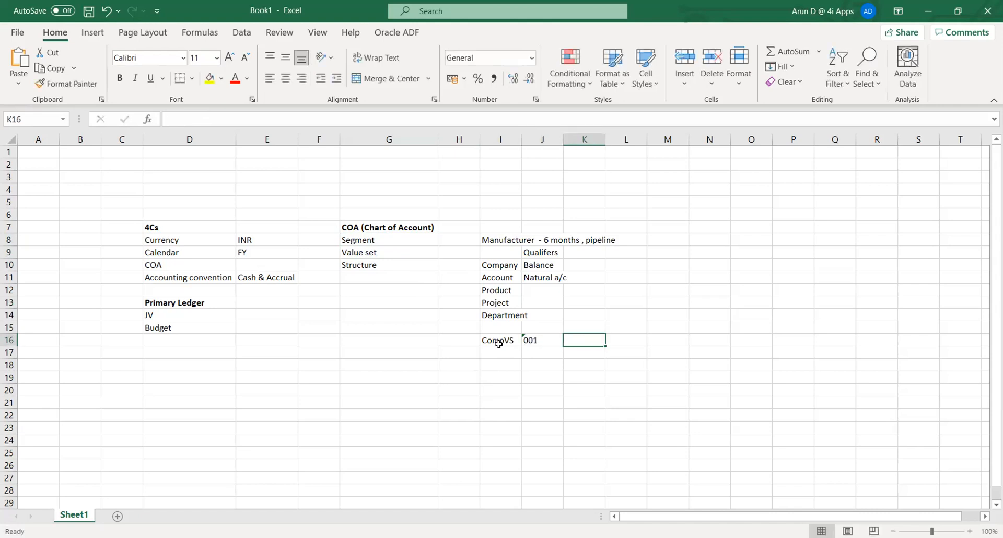
text(Company)
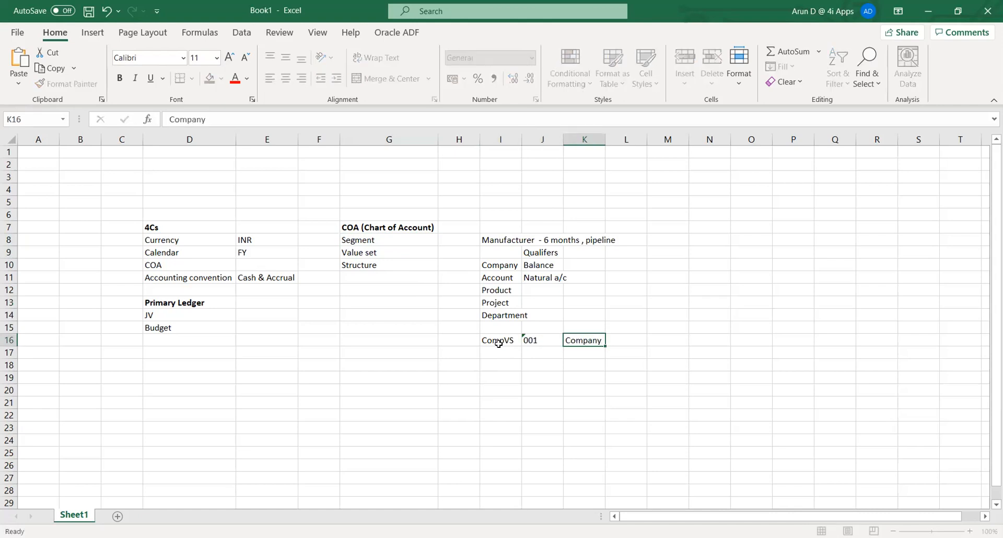
key(Return)
Add code '002 with label Comp 2 in J17:K17.
text('002)
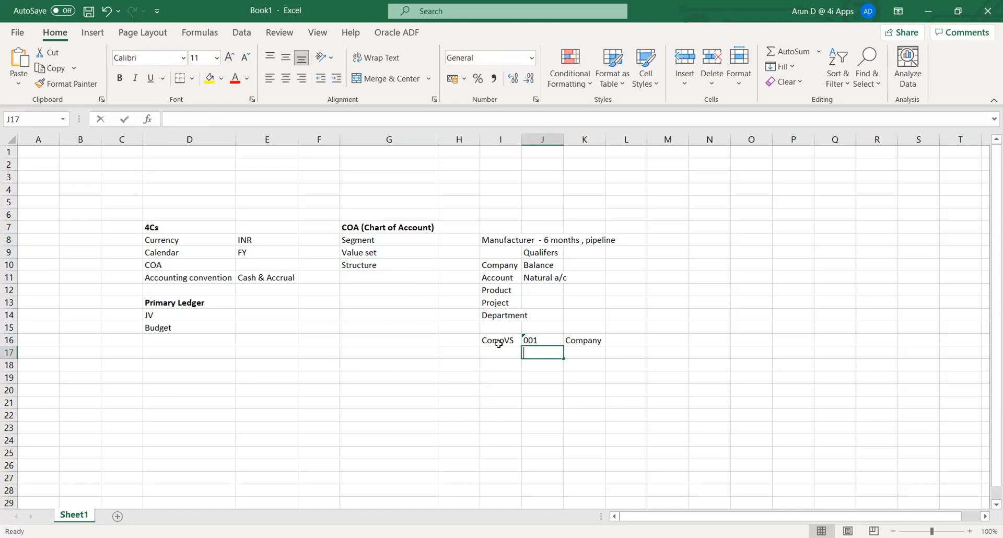
key(Tab)
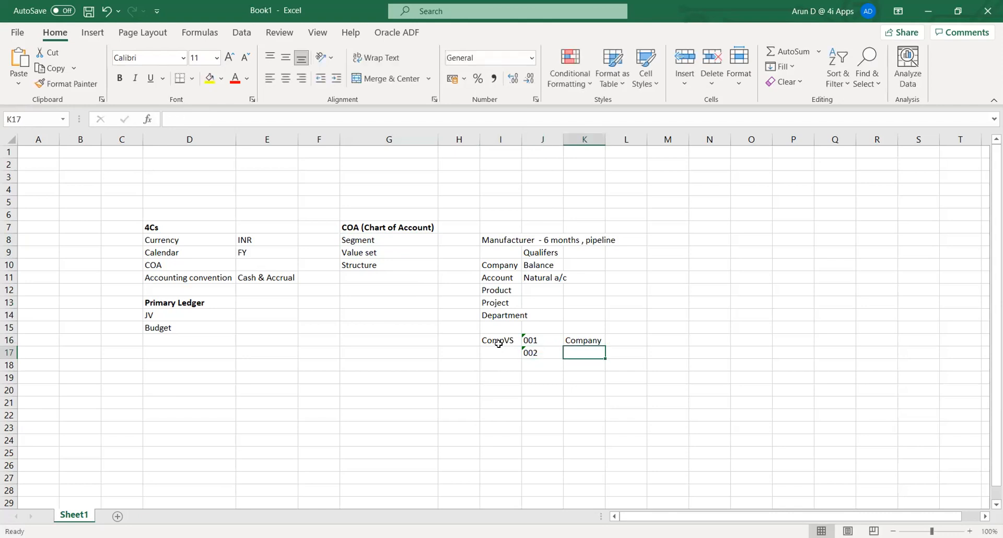
text(Comp)
key(BackSpace)
text(2)
key(Tab)
key(Left)
key(Down)
key(Down)
key(Left)
key(Left)
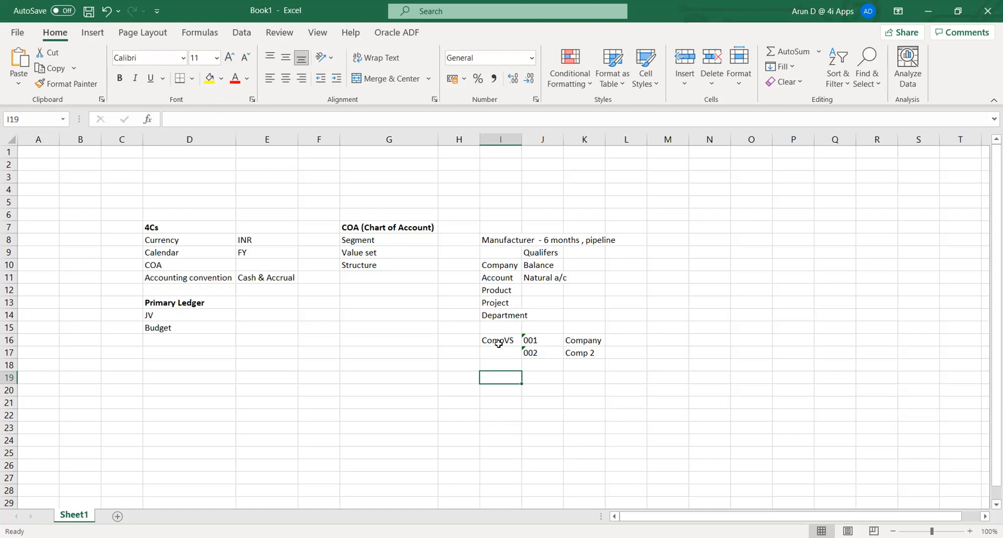
key(Right)
key(Up)
key(Up)
key(Up)
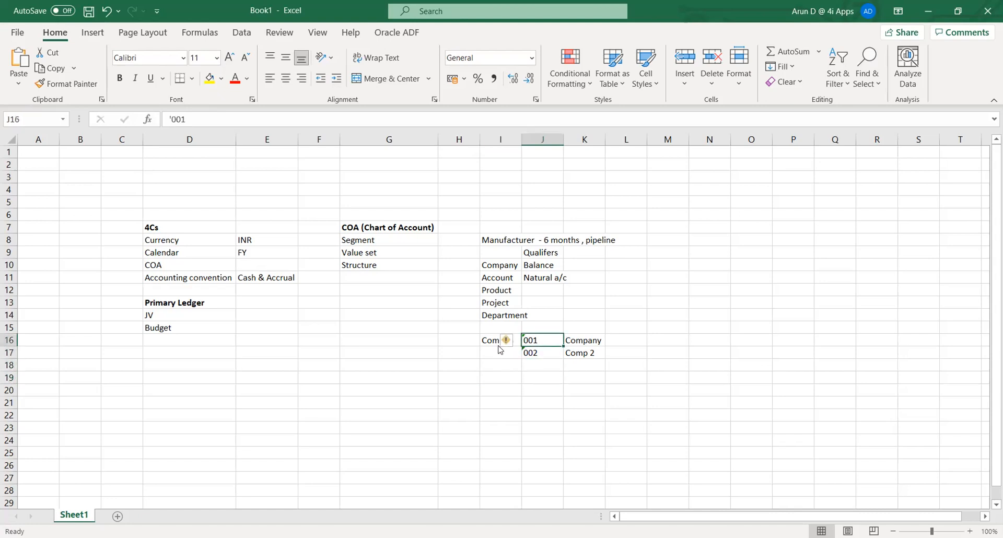
key(Down)
key(Down)
key(Down)
key(Down)
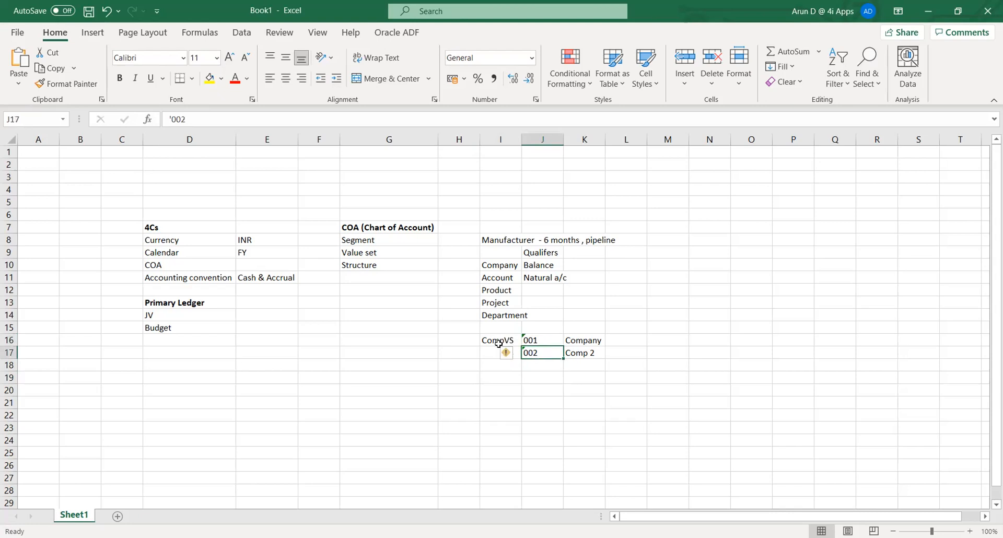
key(Left)
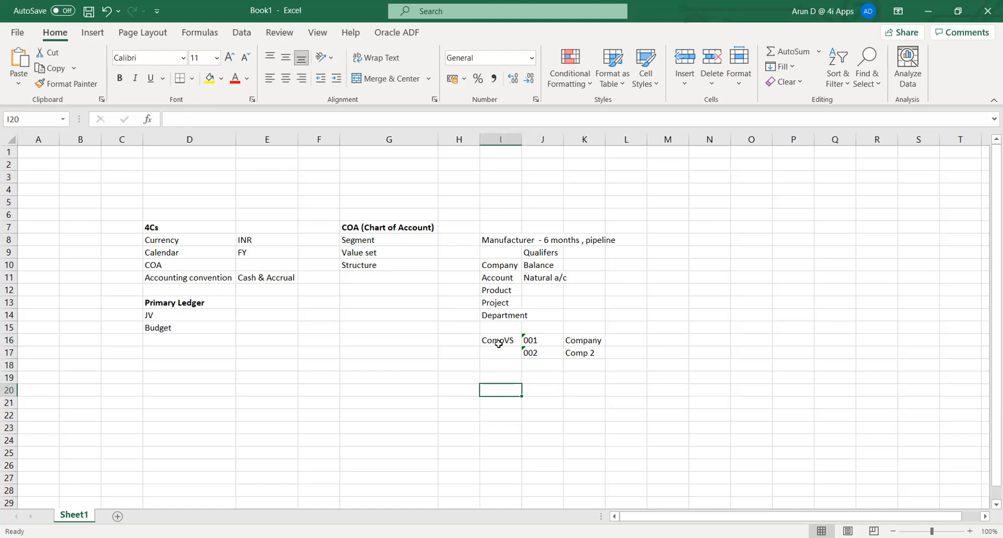
key(Up)
key(Up)
key(Up)
key(Up)
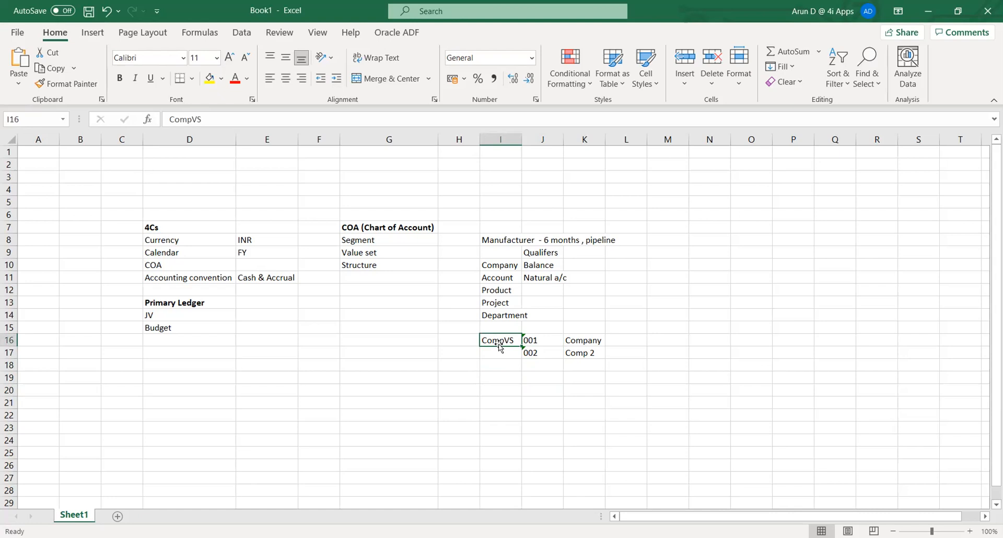
Review the CompVS and chart-of-accounts notes in the Excel sheet, from Company to Structure and COA.
key(Right)
key(Right)
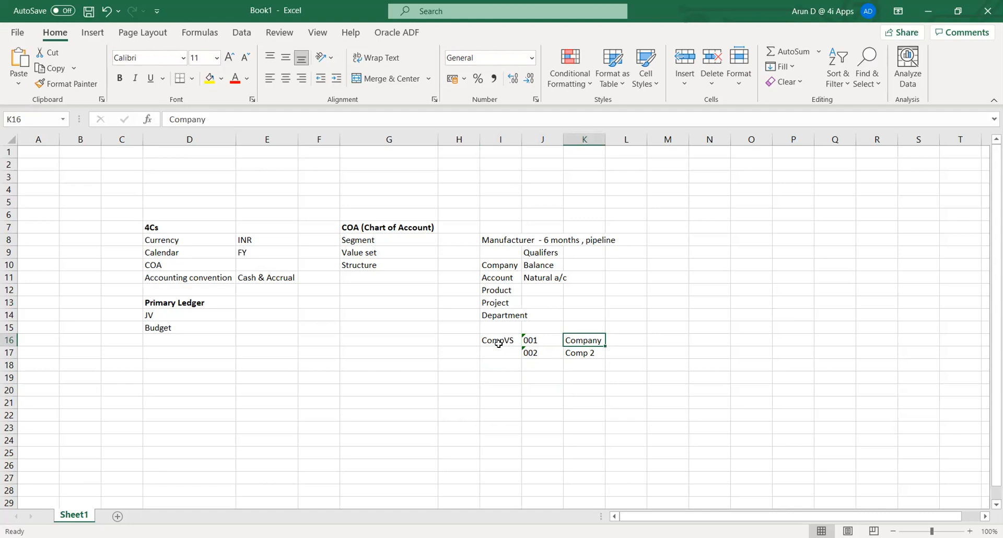
key(Down)
key(Down)
key(Left)
key(Left)
key(Left)
key(Left)
key(Up)
key(Up)
key(Up)
key(Up)
key(Up)
key(Up)
key(Up)
key(Up)
key(Up)
key(Up)
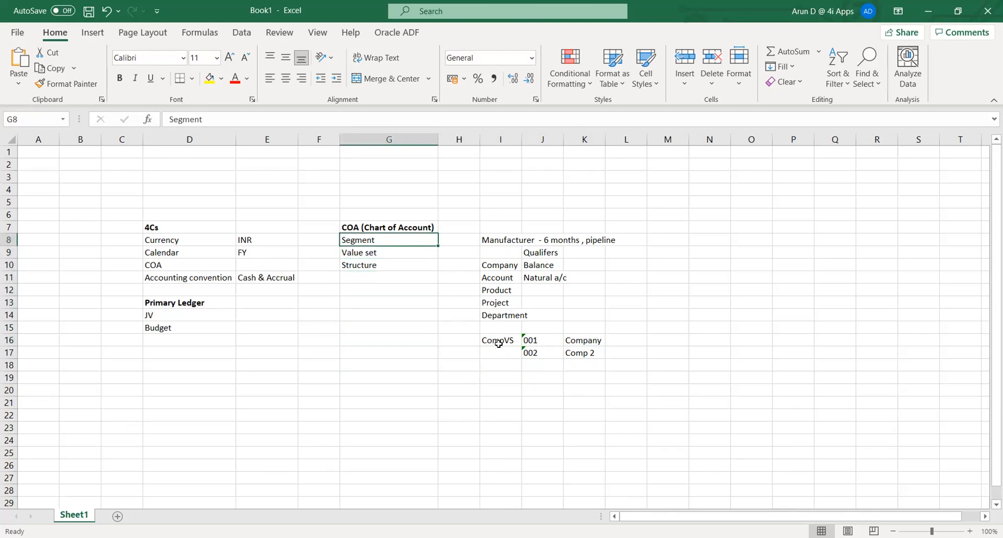
key(Down)
key(Down)
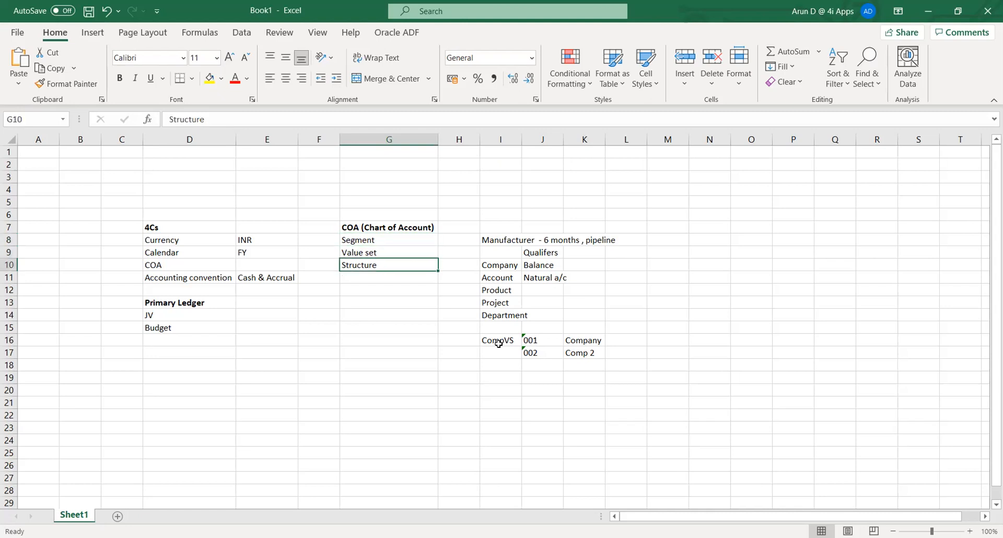
key(Left)
key(Left)
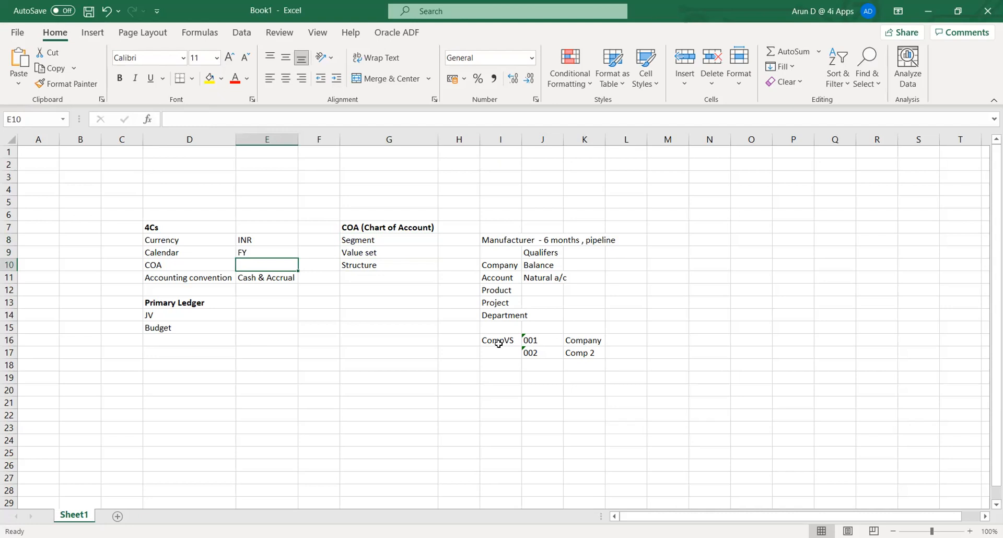
key(Left)
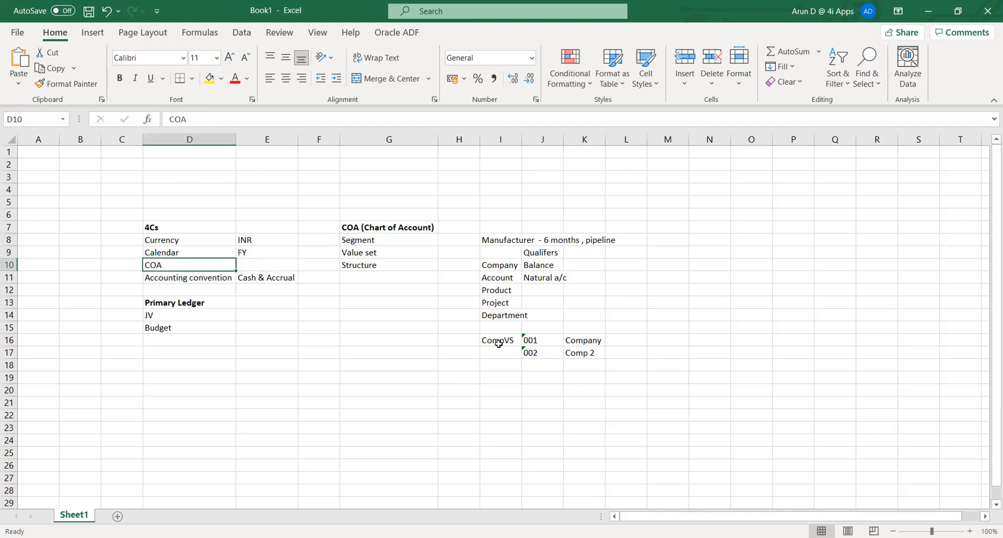
key(Right)
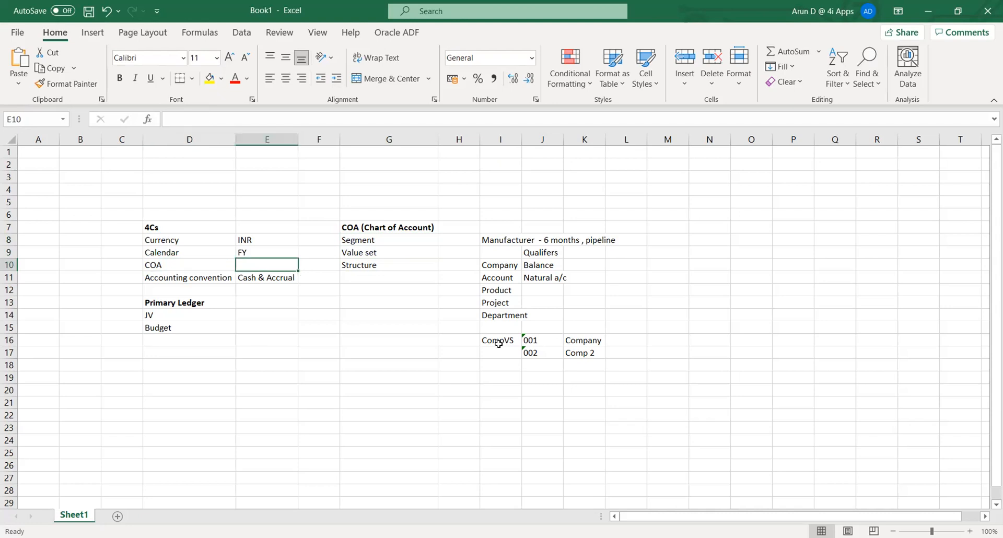
Go over the 4Cs values from INR to Cash & Accrual, then return to the Oracle Applications Navigator.
key(Up)
key(Up)
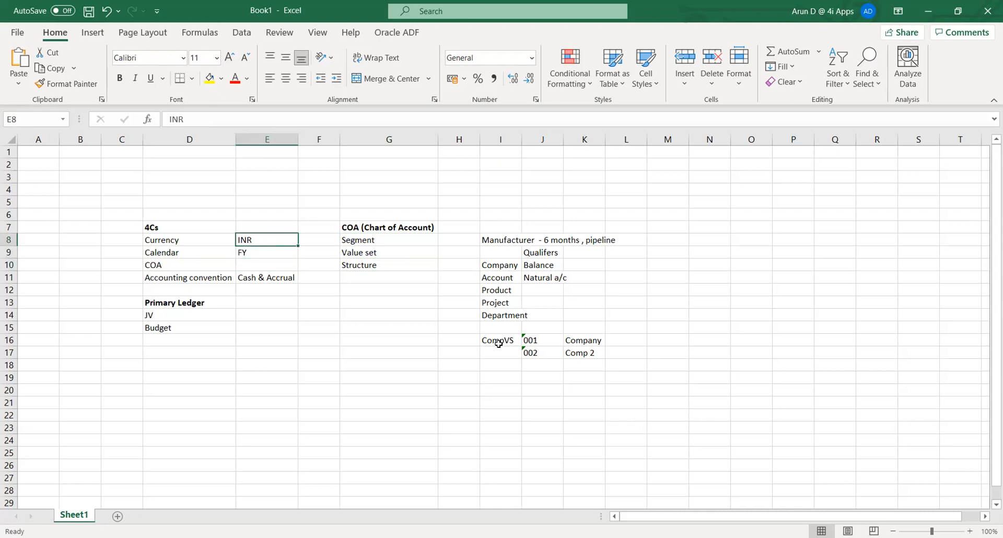
key(shift+Down)
key(shift+Down)
key(shift+Down)
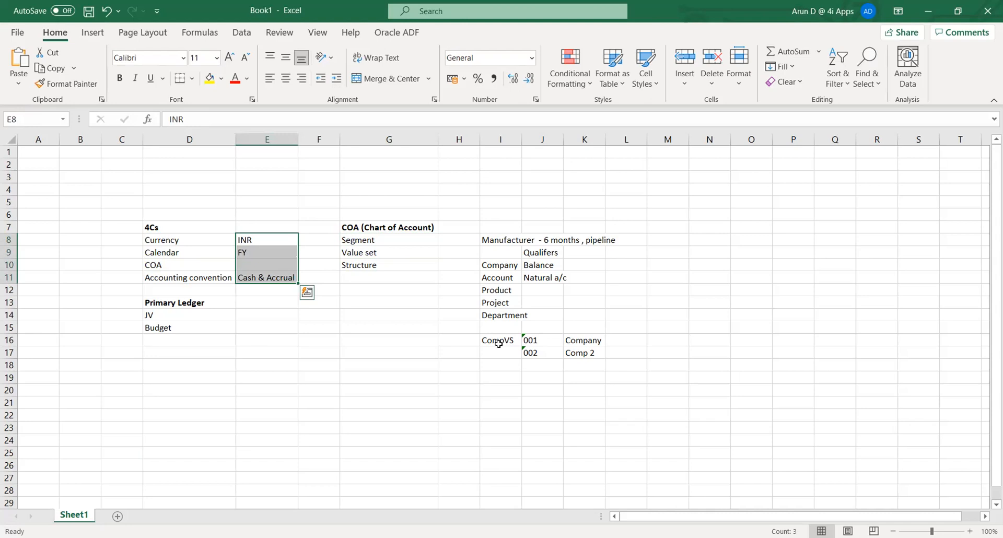
key(Down)
key(Down)
key(Down)
key(Down)
key(Down)
key(Down)
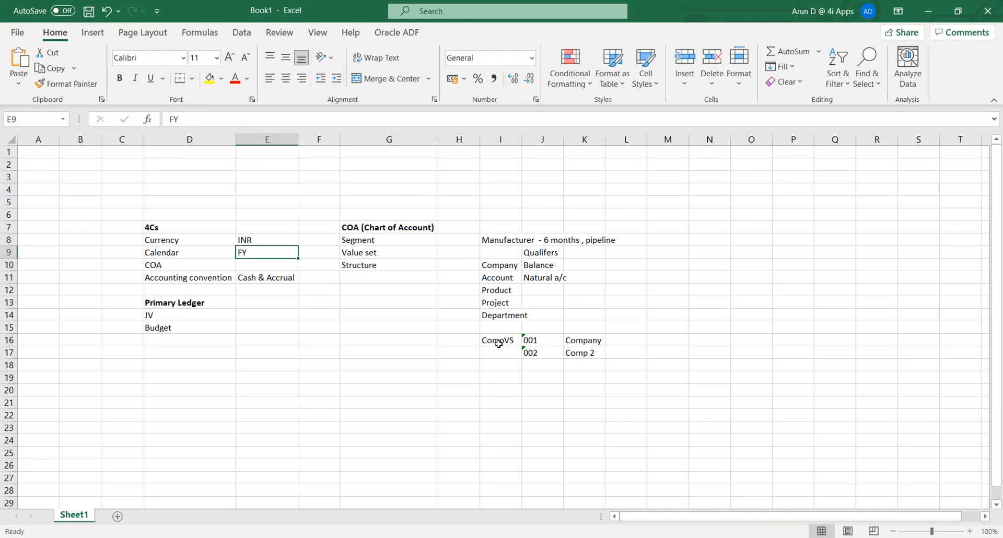
key(Up)
key(Up)
key(Up)
key(Up)
key(Up)
key(Up)
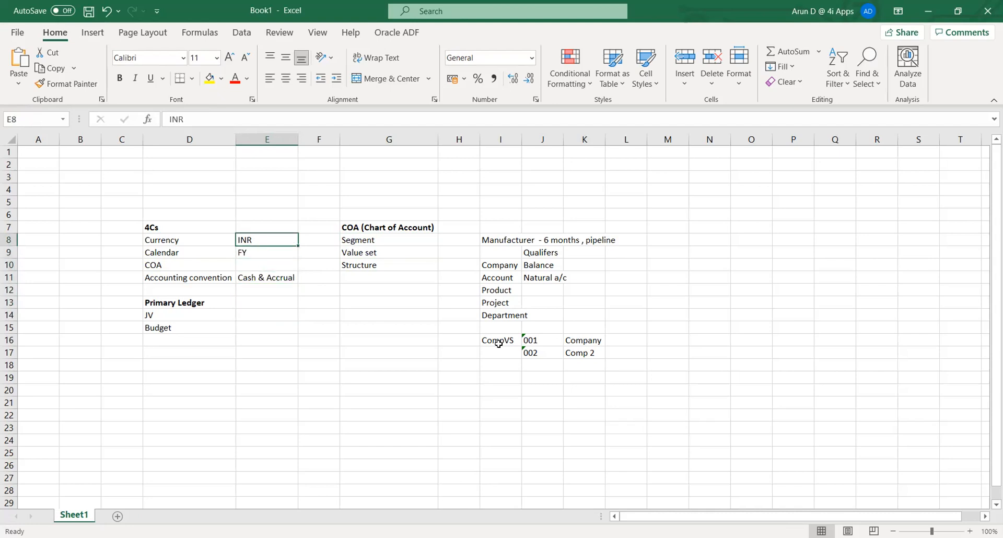
key(Left)
key(Right)
key(Right)
key(Right)
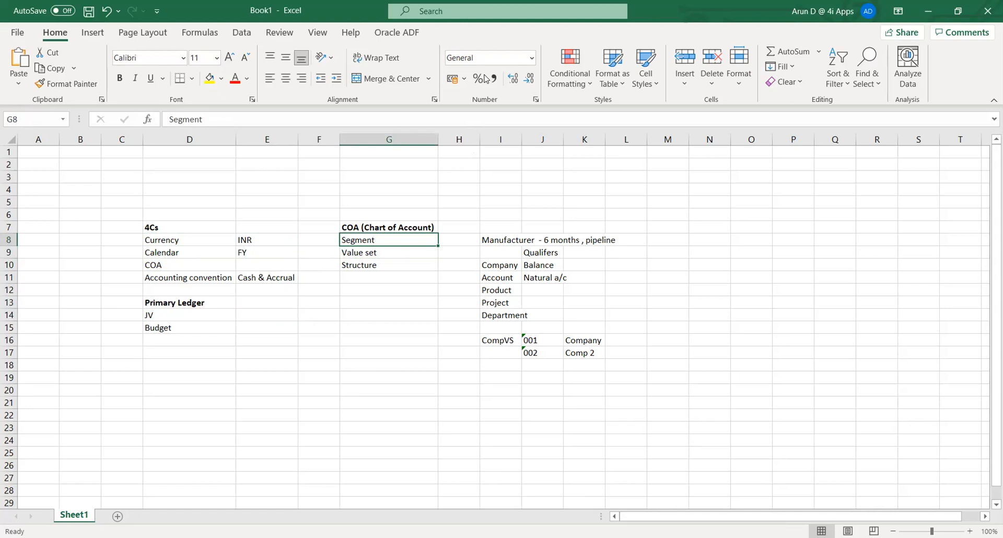
key(alt+Tab)
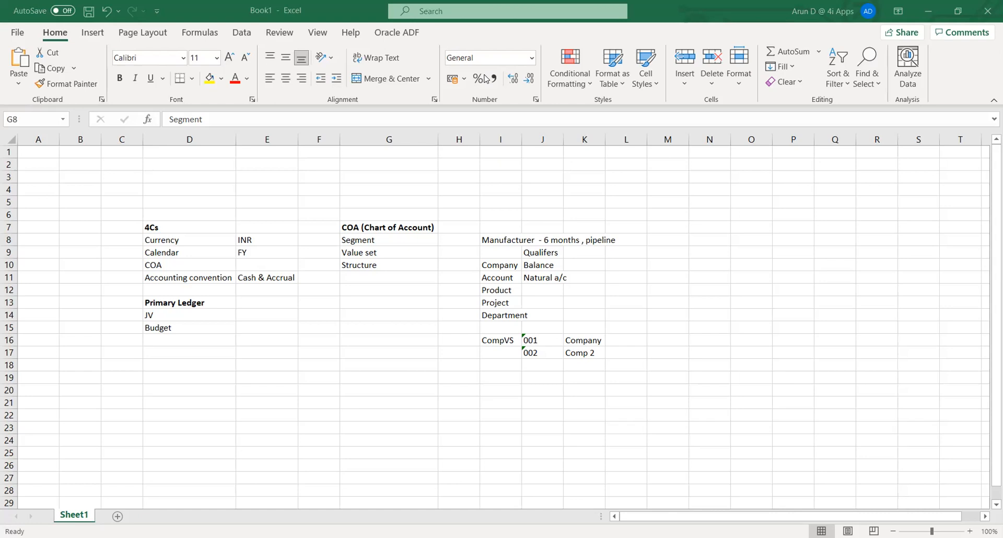
key(alt+Tab)
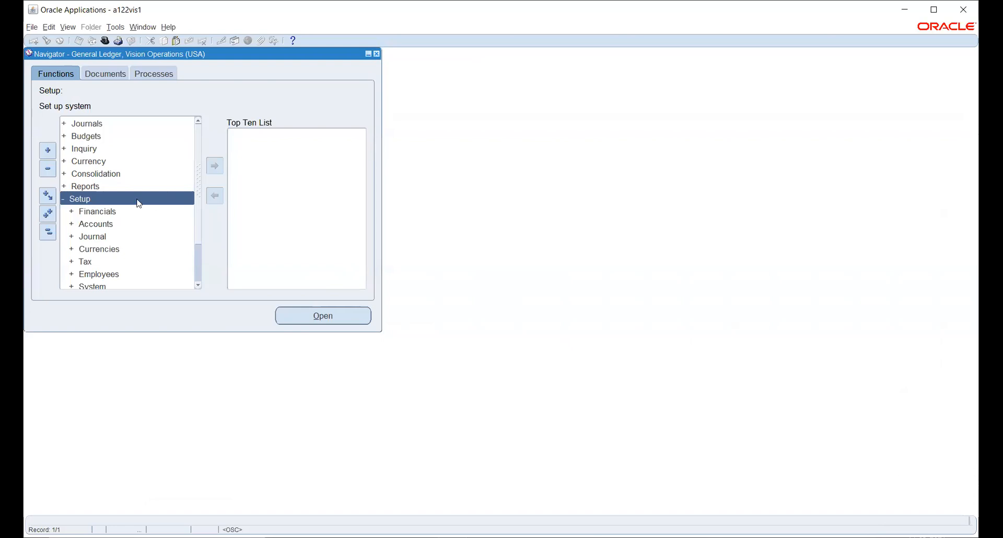
Open the Period Types form from Setup > Financials > Calendars > Types.
click(103, 211)
double_click(105, 211)
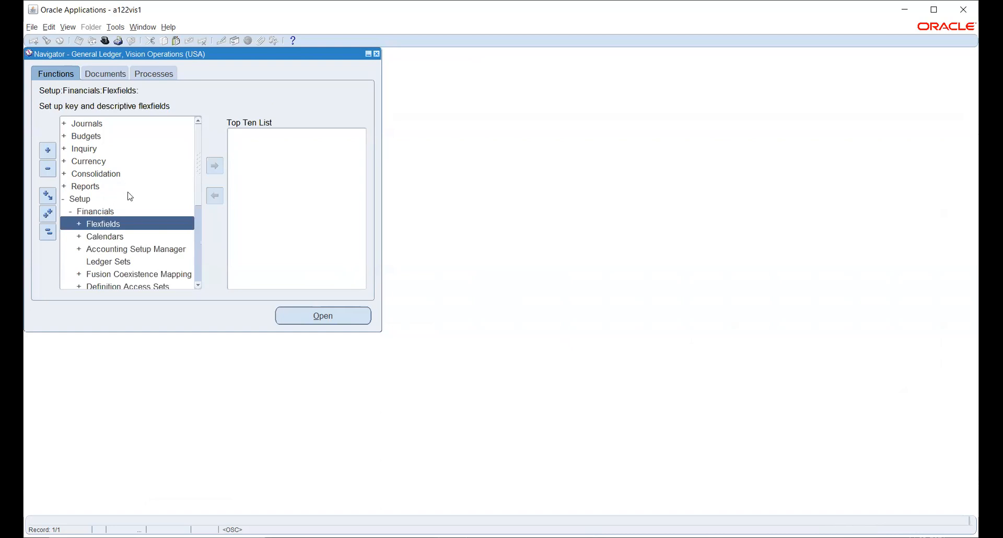
scroll(131, 225, down, 1)
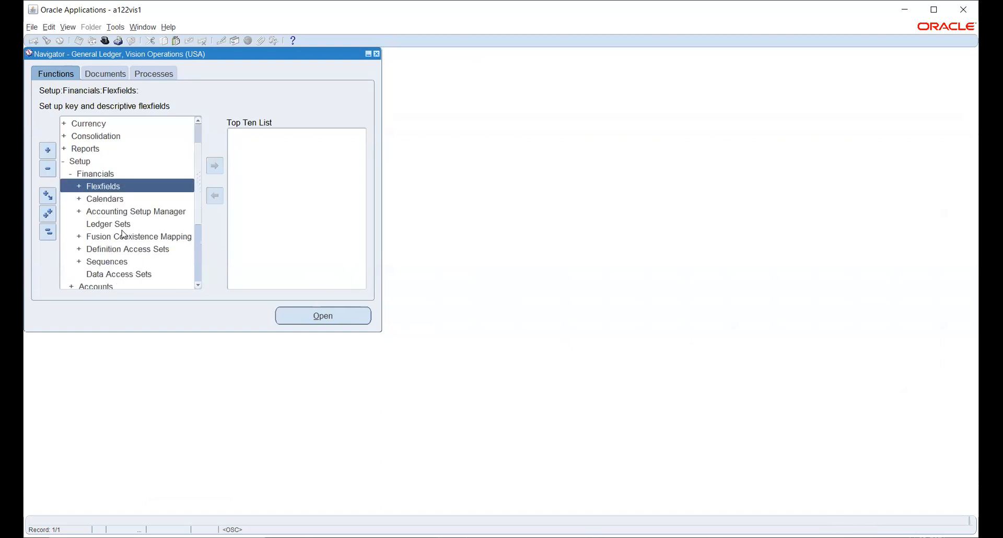
click(101, 200)
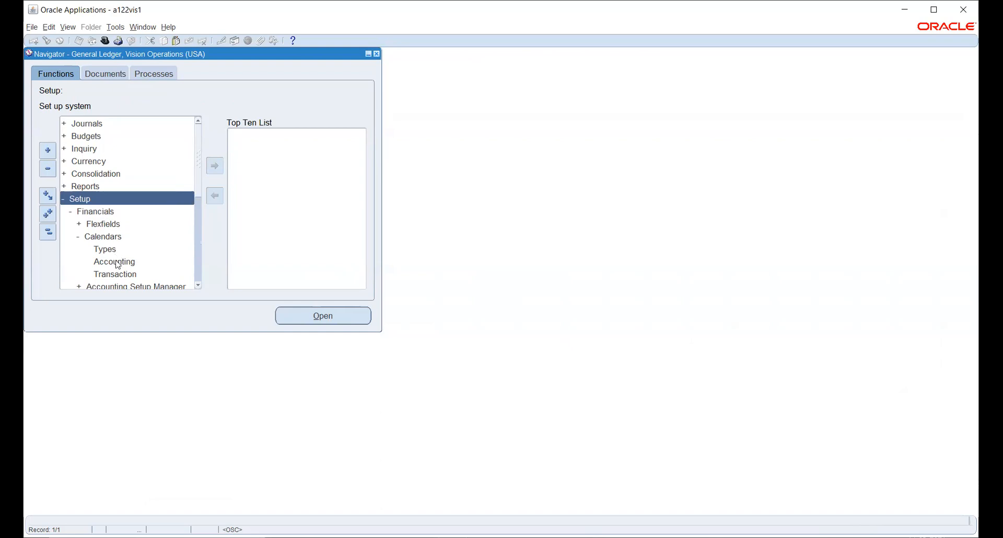
click(108, 248)
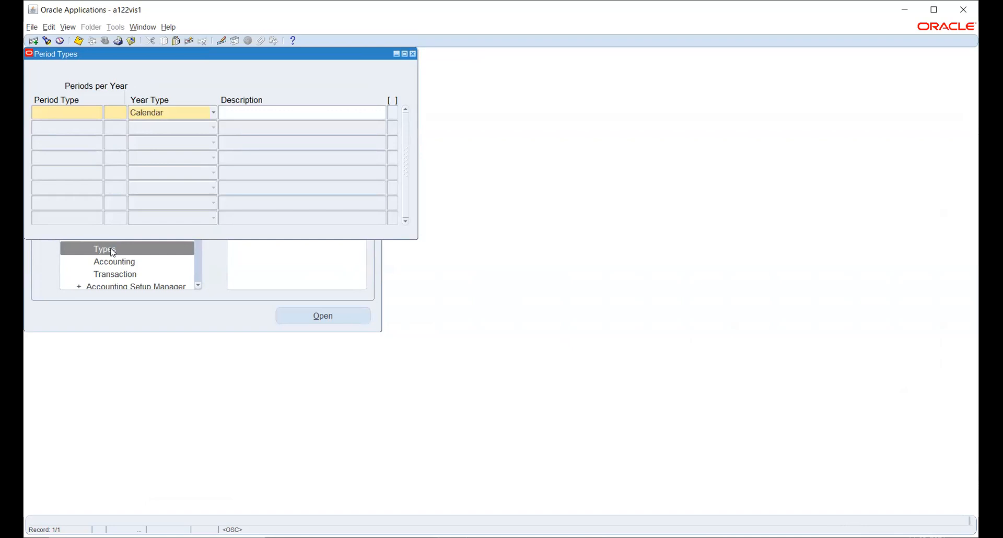
Save period type INDCAL with 13 periods per year and Fiscal year type, then close the form.
text(IND)
text(CAL)
text(13)
key(Tab)
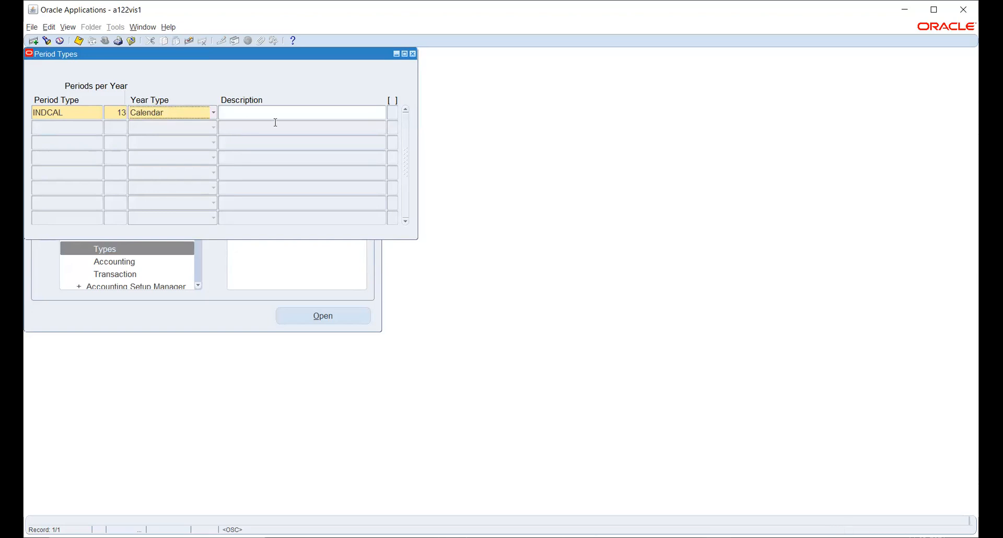
click(204, 115)
click(199, 127)
click(205, 115)
click(78, 41)
drag(310, 55, 324, 96)
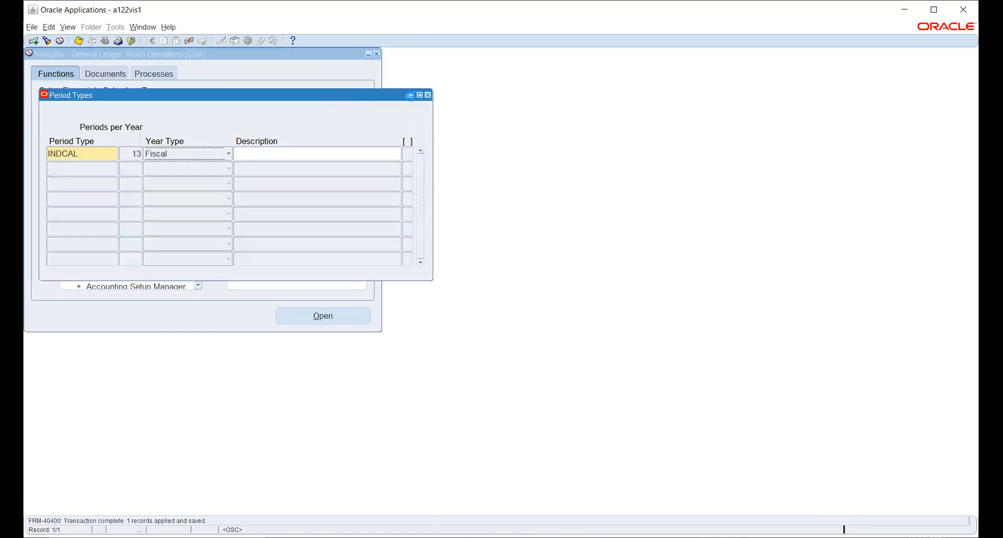
click(428, 96)
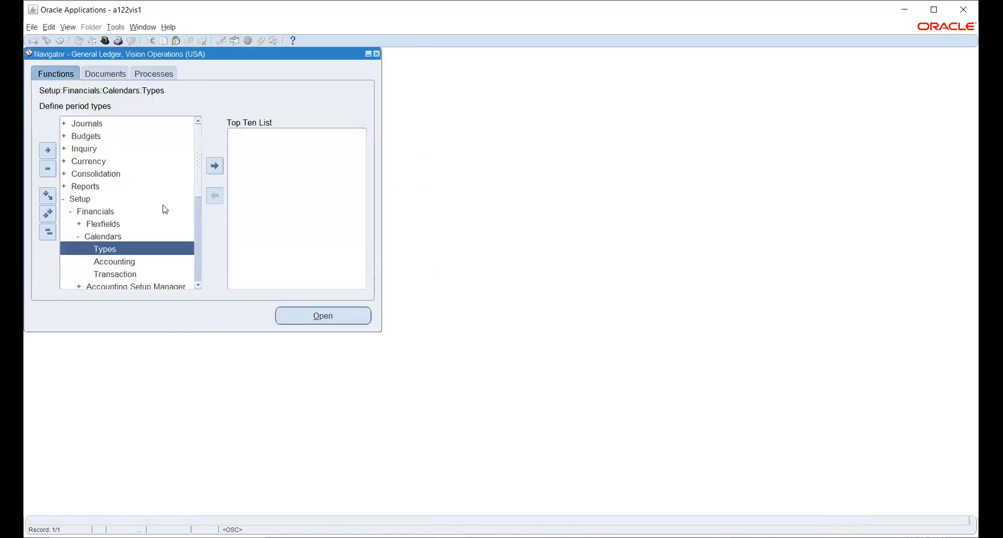
Discard the partly typed 'IND' calendar record, close the Accounting Calendar form, and collapse the function tree.
double_click(99, 250)
click(108, 260)
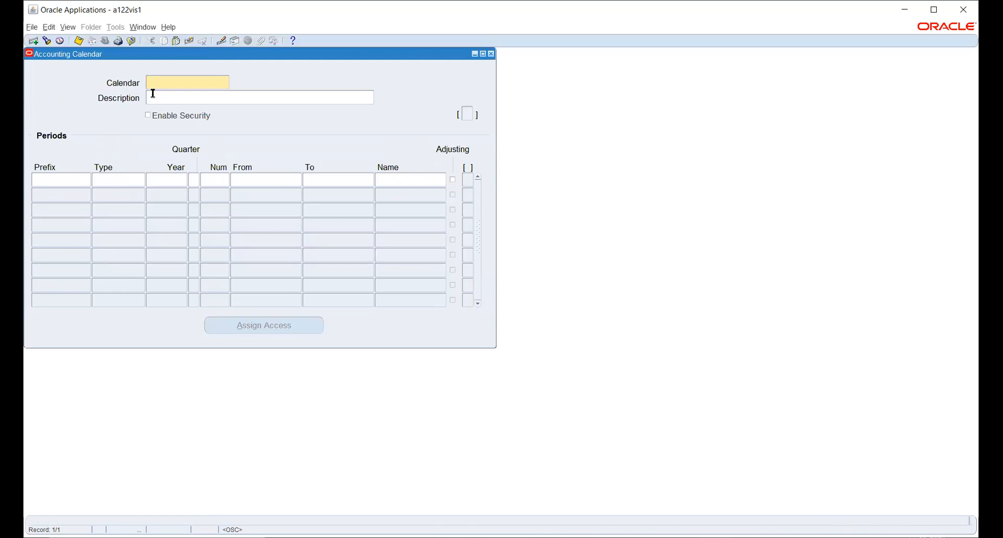
text(IND_)
click(187, 40)
key(F4)
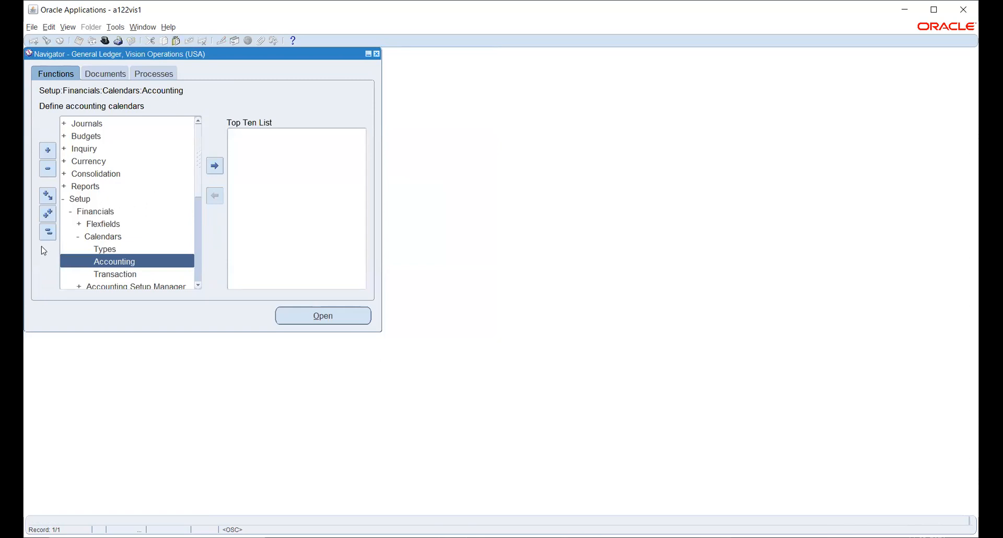
click(47, 231)
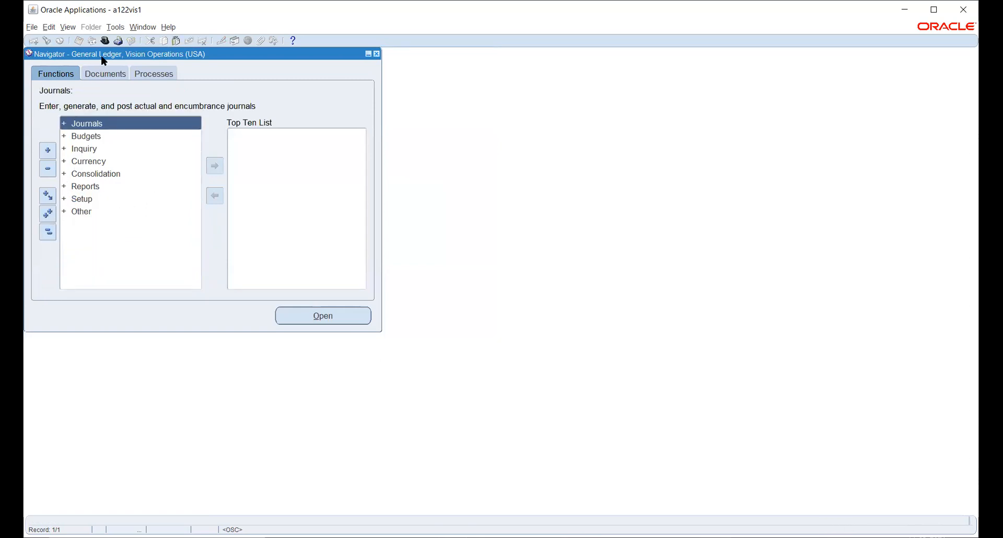
Expand the Setup group in the General Ledger Navigator.
click(77, 199)
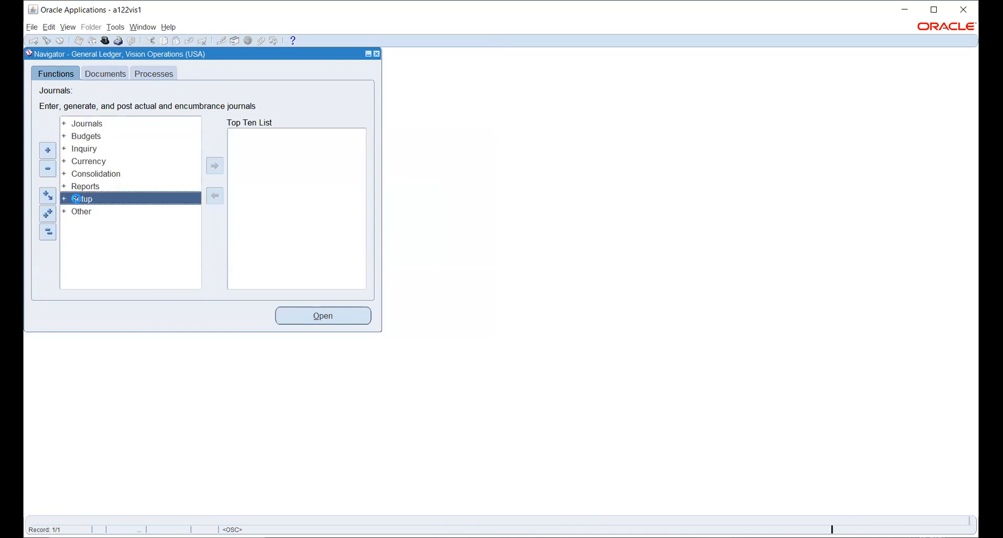
double_click(77, 200)
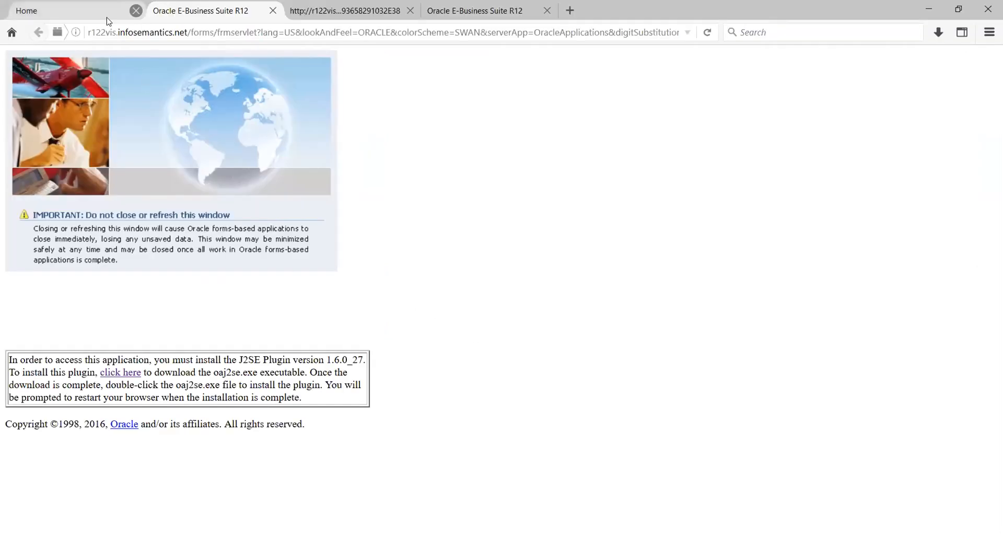
On the home page, drill into General Ledger, Vision Operations > Setup > Financials > Calendars.
click(89, 14)
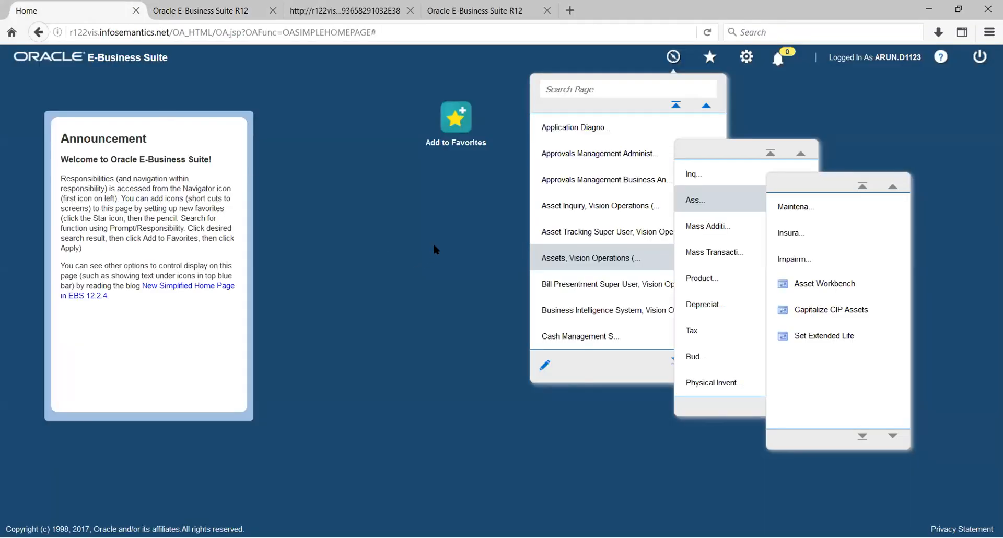
click(450, 216)
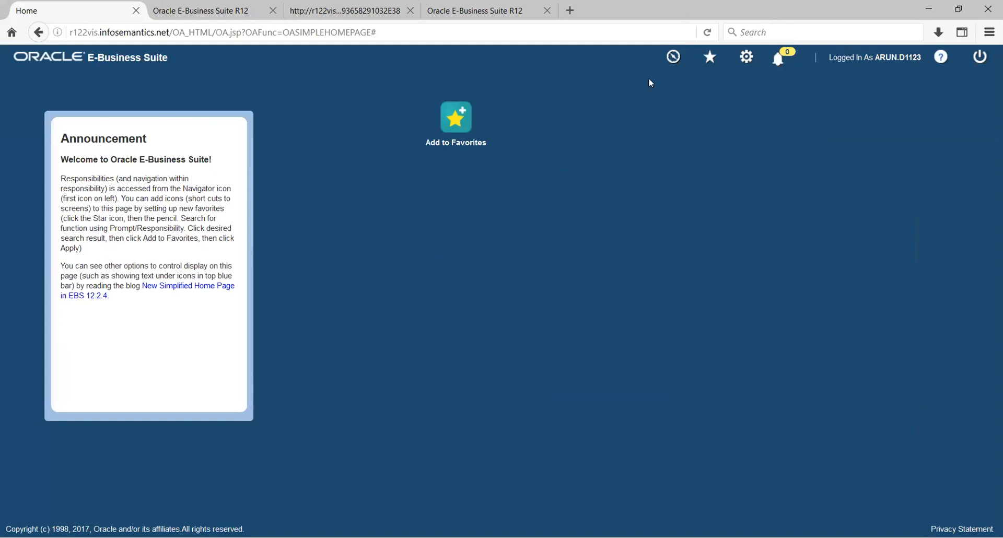
click(674, 57)
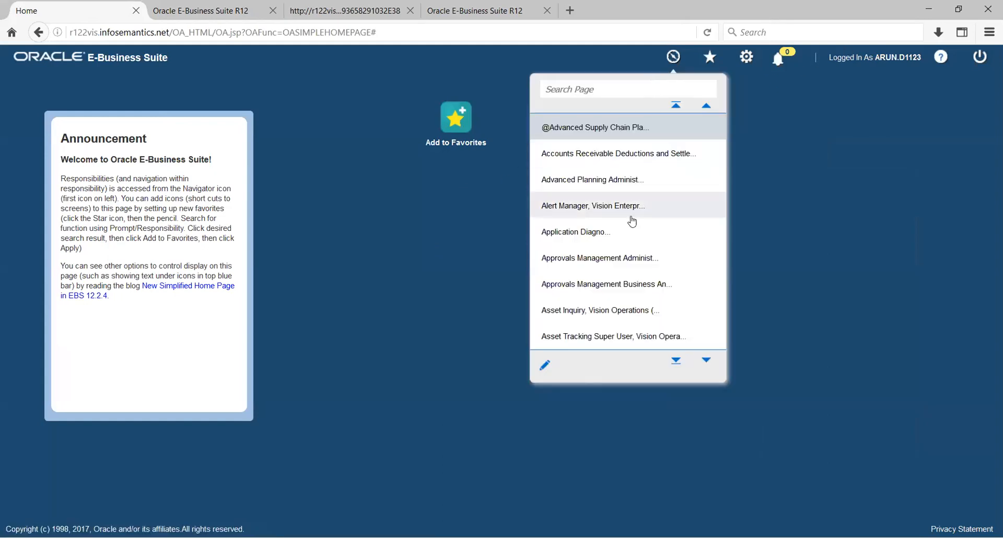
scroll(632, 221, down, 4)
scroll(632, 221, down, 6)
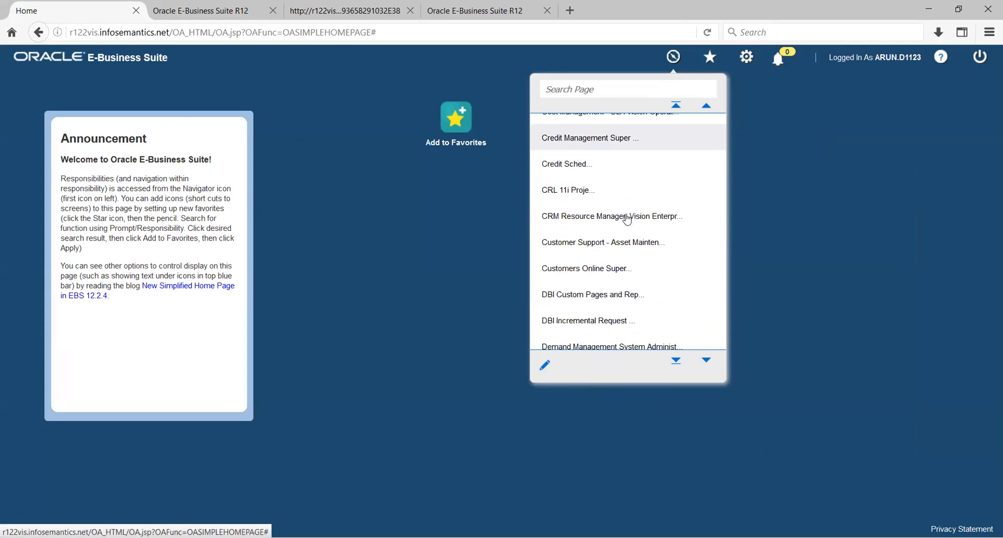
scroll(627, 218, down, 5)
scroll(626, 218, down, 3)
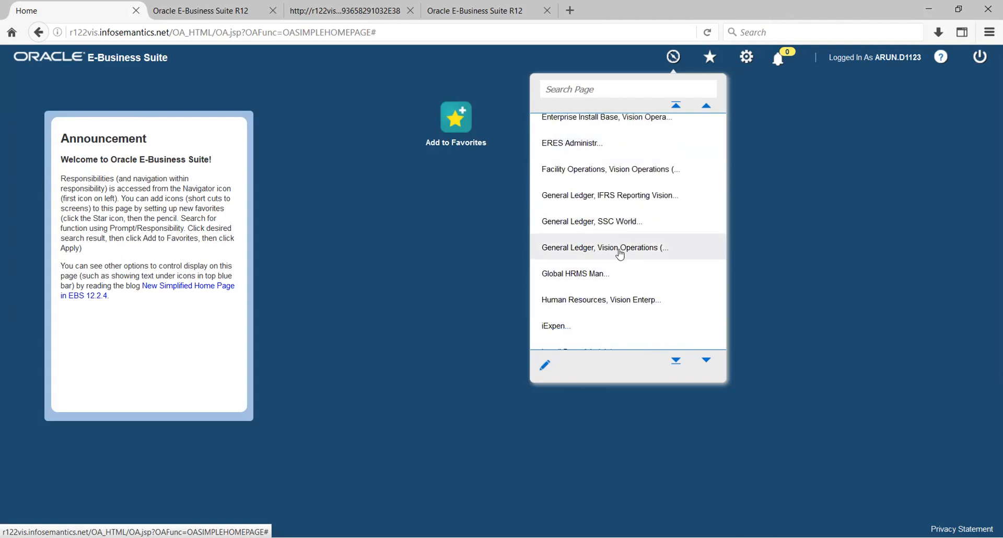
click(621, 253)
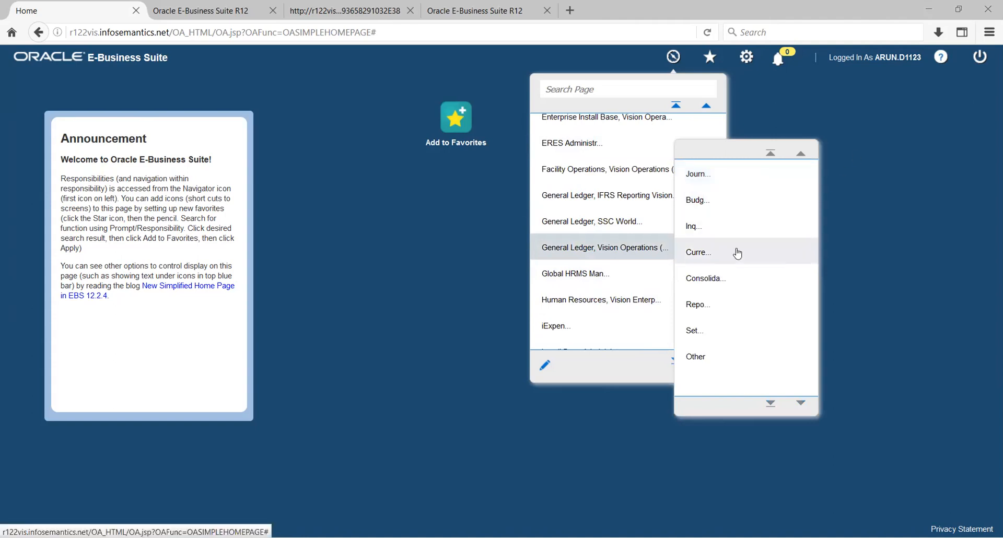
click(695, 331)
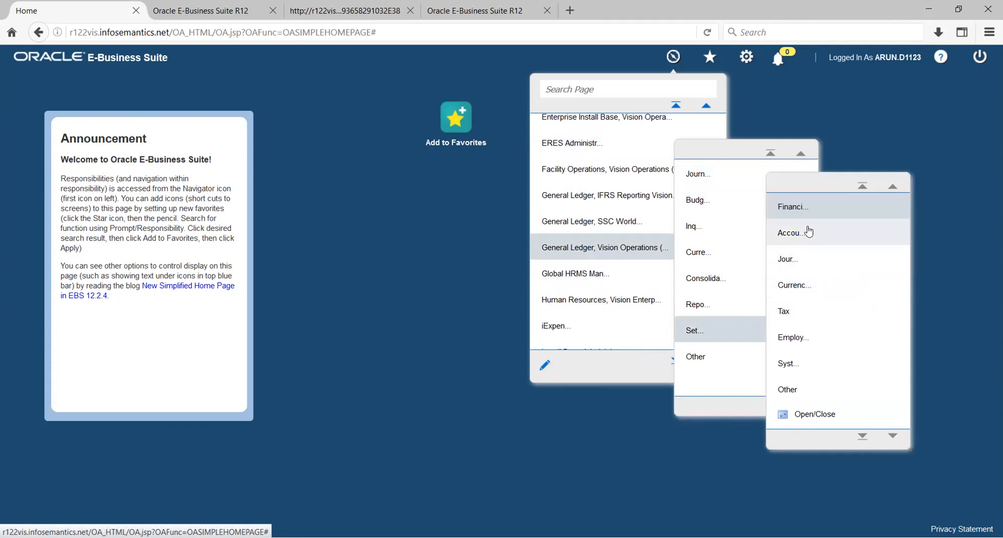
click(803, 211)
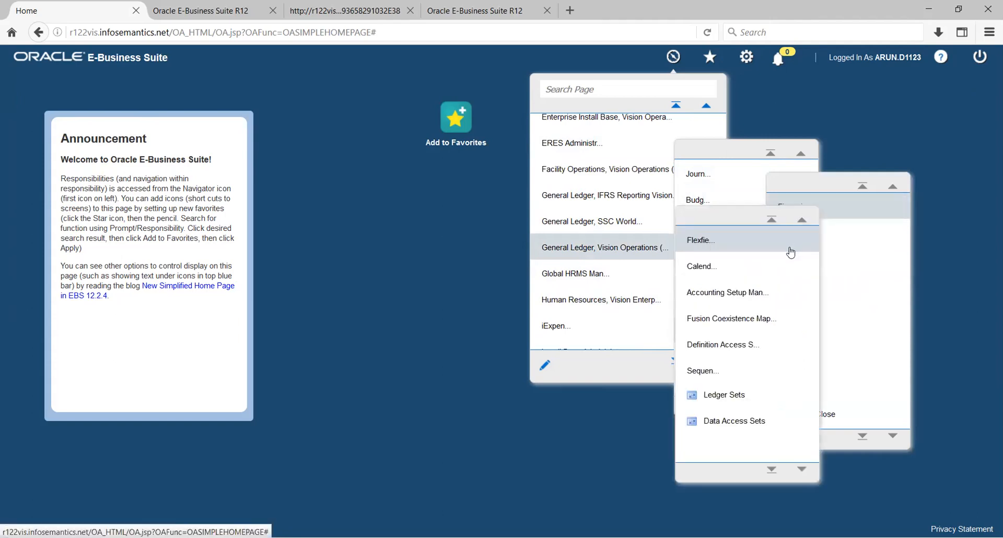
click(705, 271)
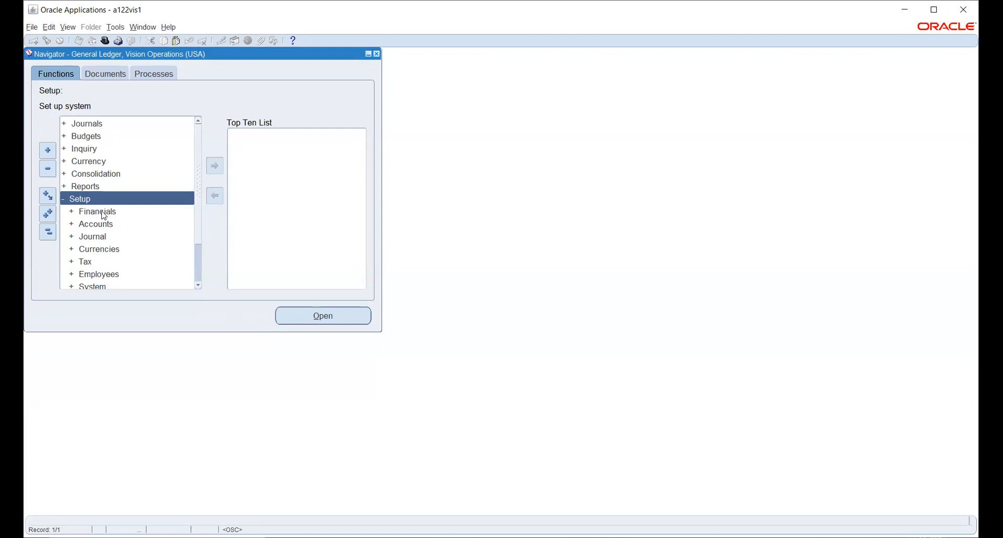
Open the Accounting Calendar form via Setup > Financials > Calendars > Accounting.
double_click(104, 216)
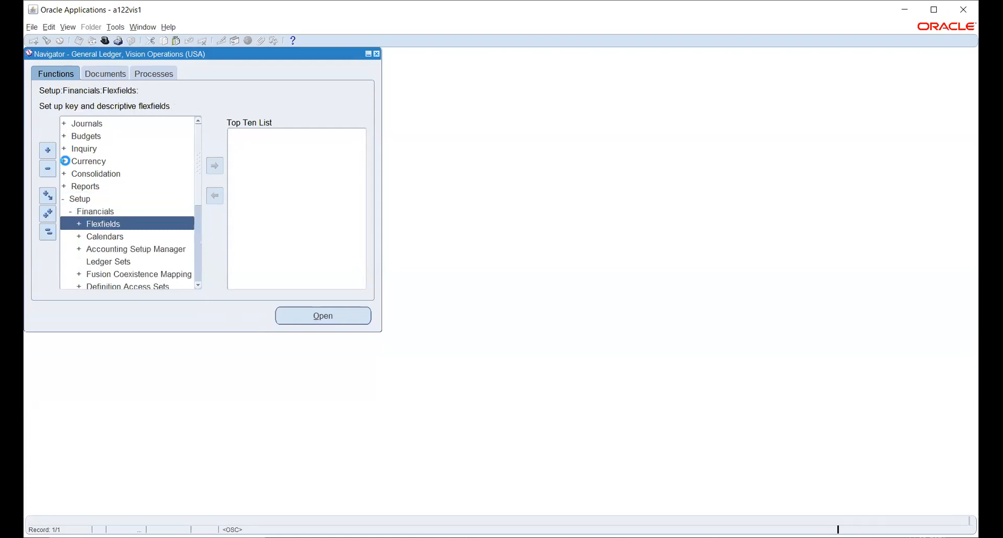
double_click(111, 236)
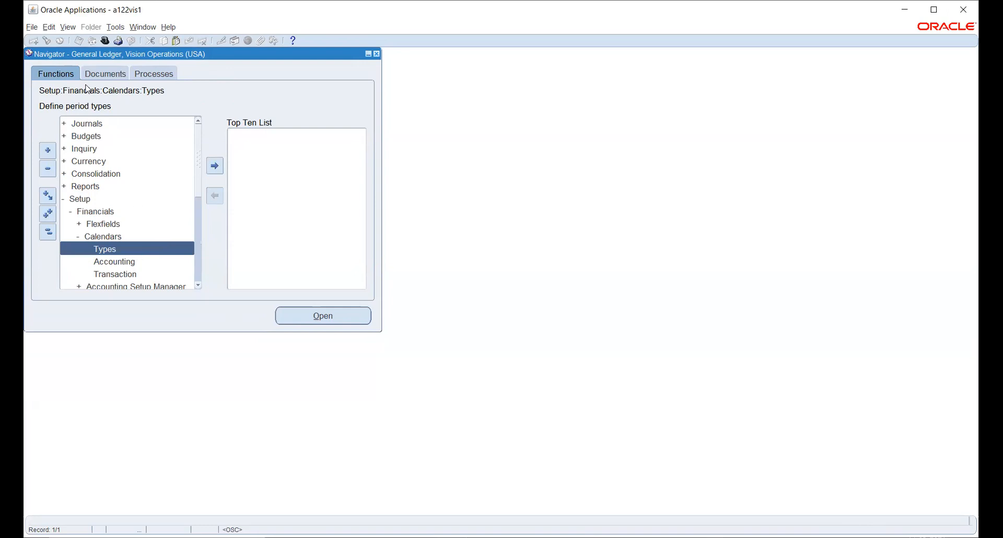
double_click(121, 262)
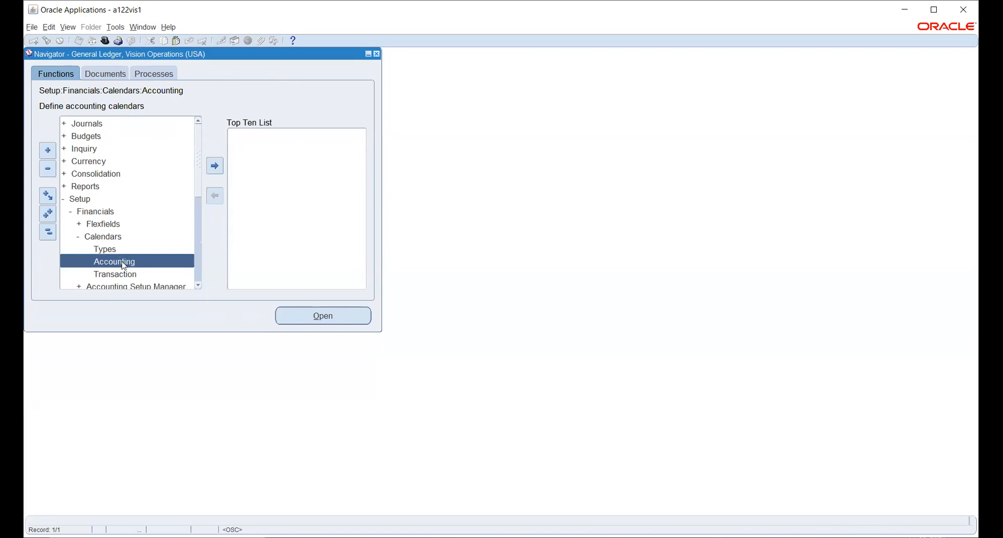
double_click(124, 266)
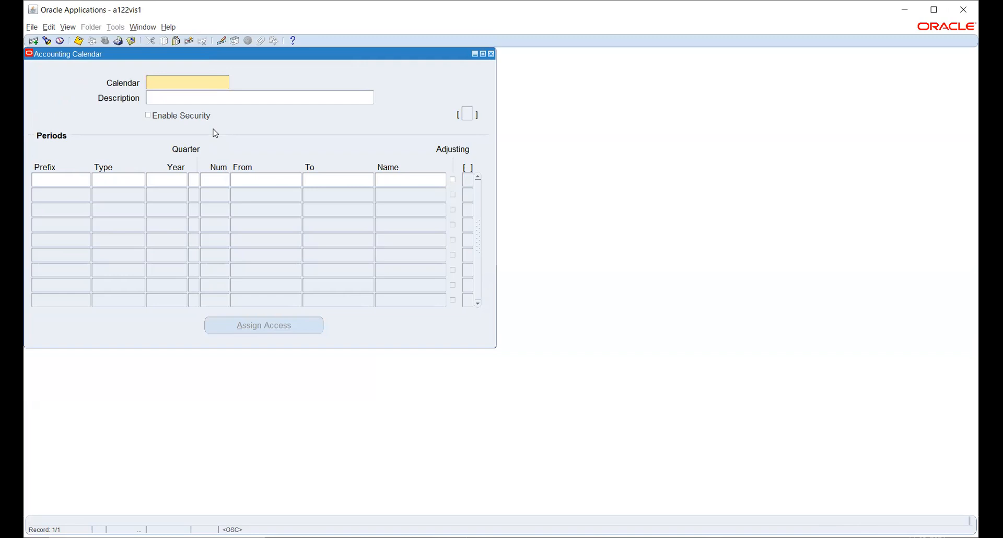
Name the calendar IND_CAL and begin the first period with type INDCAL and year 2021.
text(IND_CAL)
key(Tab)
click(54, 180)
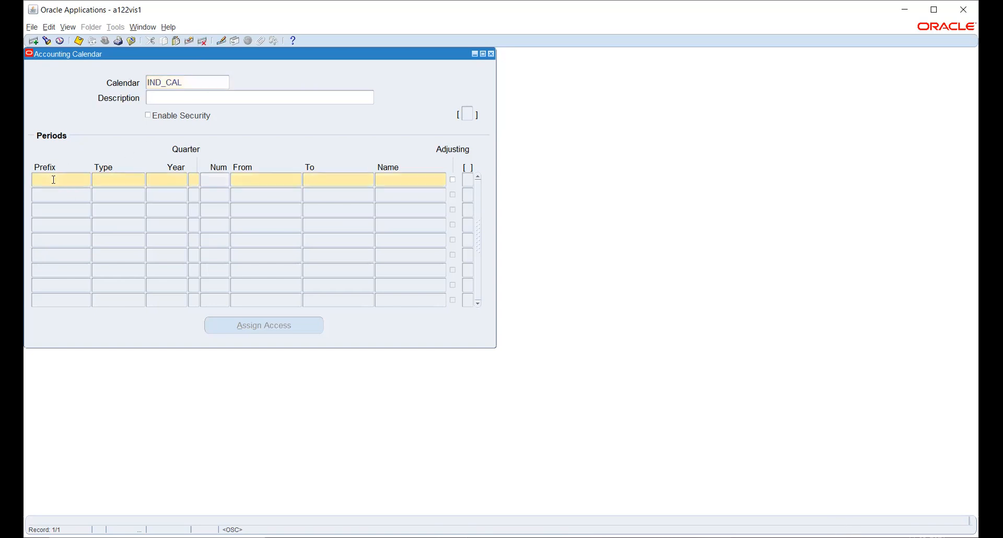
text(Jan)
key(Tab)
text(ind)
key(Tab)
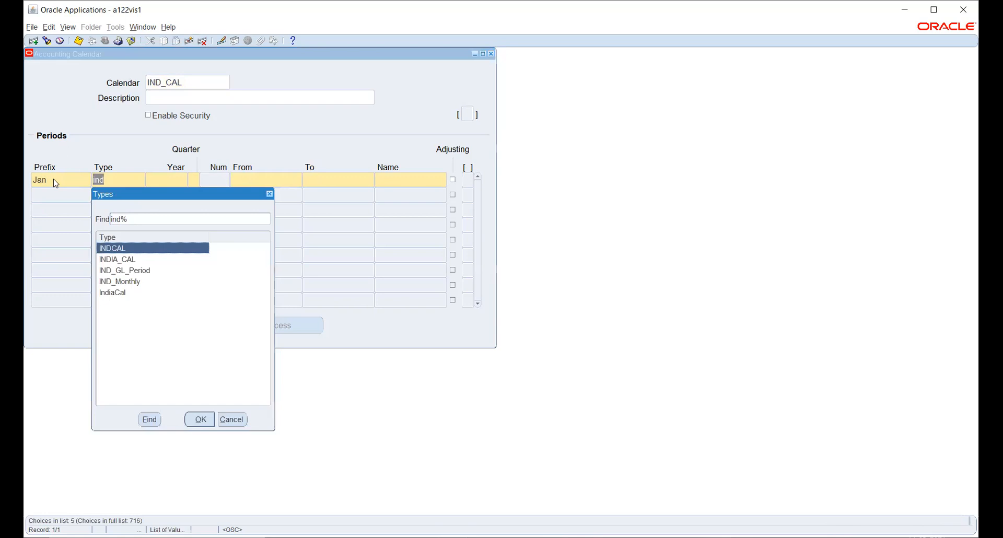
key(Return)
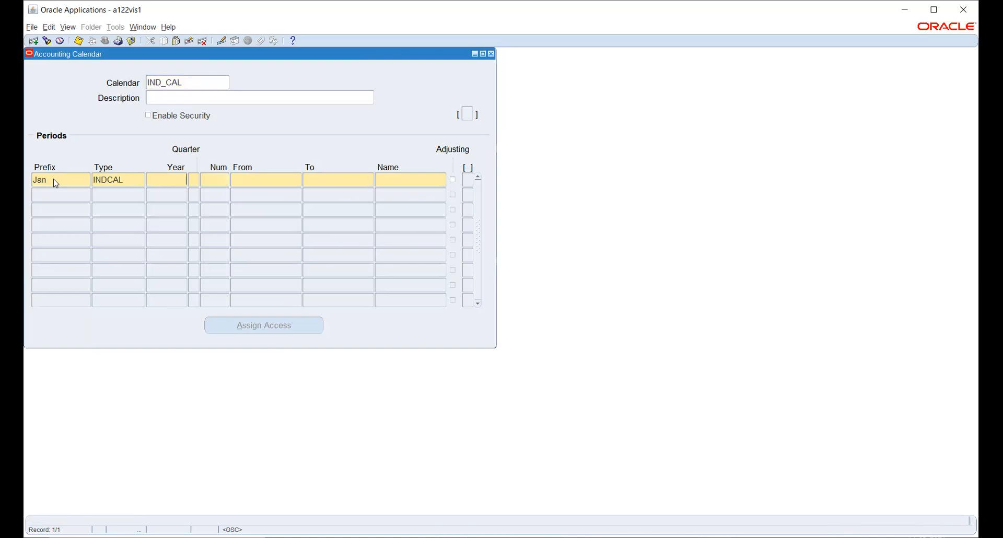
text(2021)
key(Tab)
Give the first period number 1, running 01-APR-2021 to 30-APR-2021.
text(1)
key(Tab)
text(1-APR-2)
text(0)
text(21)
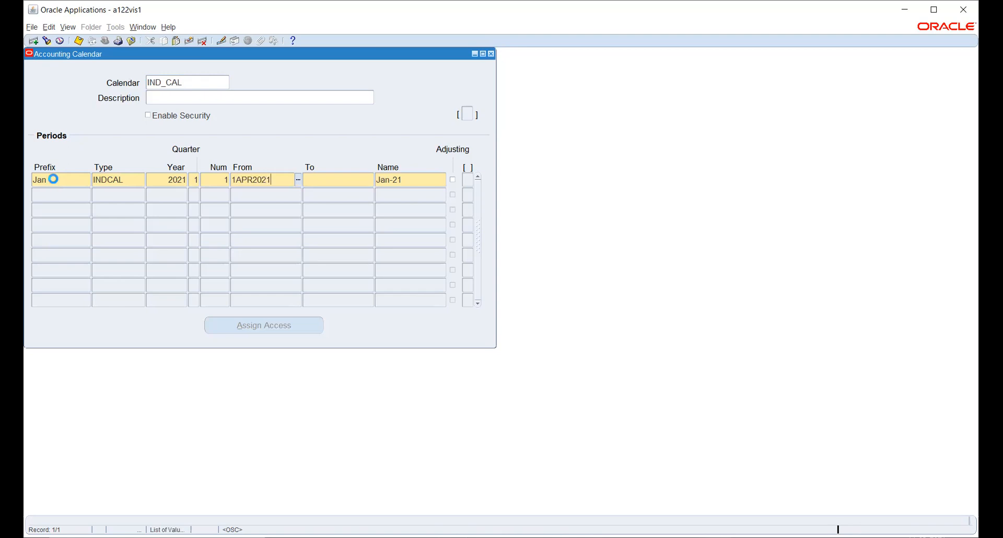
key(Tab)
text(30APR2021)
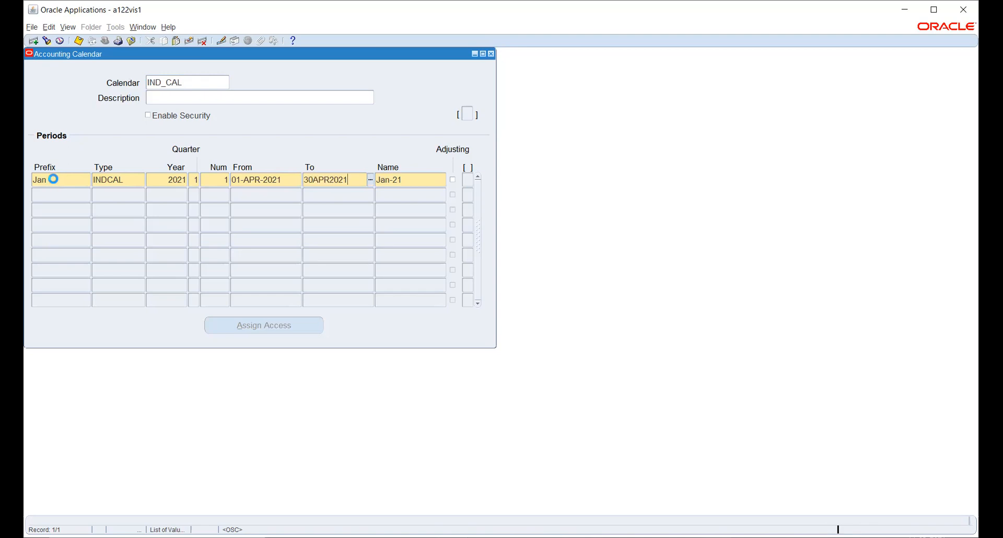
key(Tab)
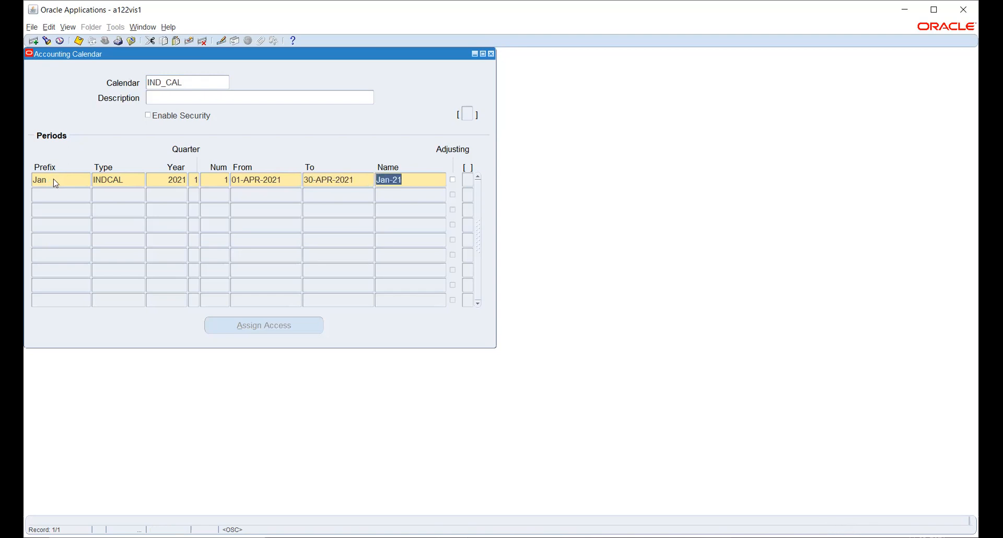
Correct the first period's prefix from Jan to Apr, making Apr-21, and start a new row.
click(60, 180)
text(Apr)
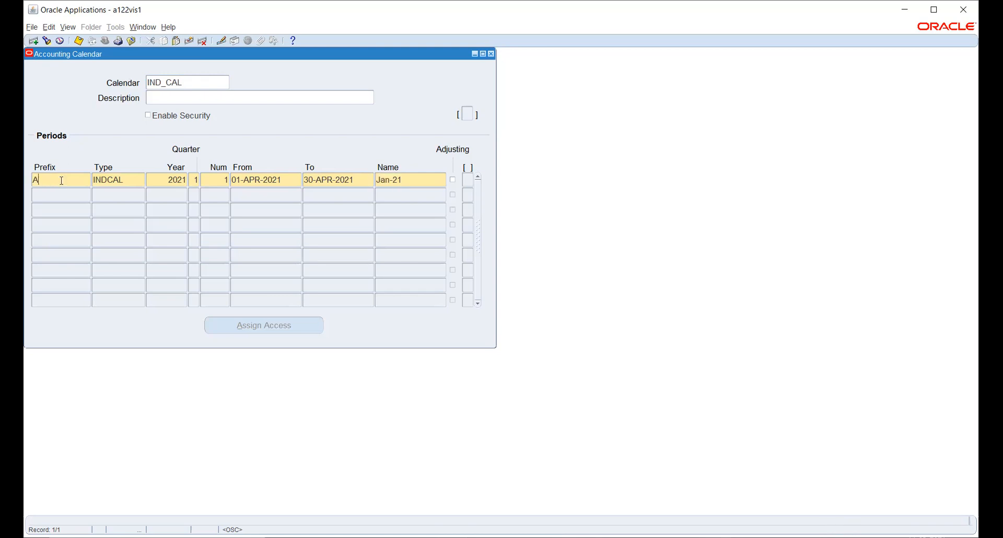
key(Tab)
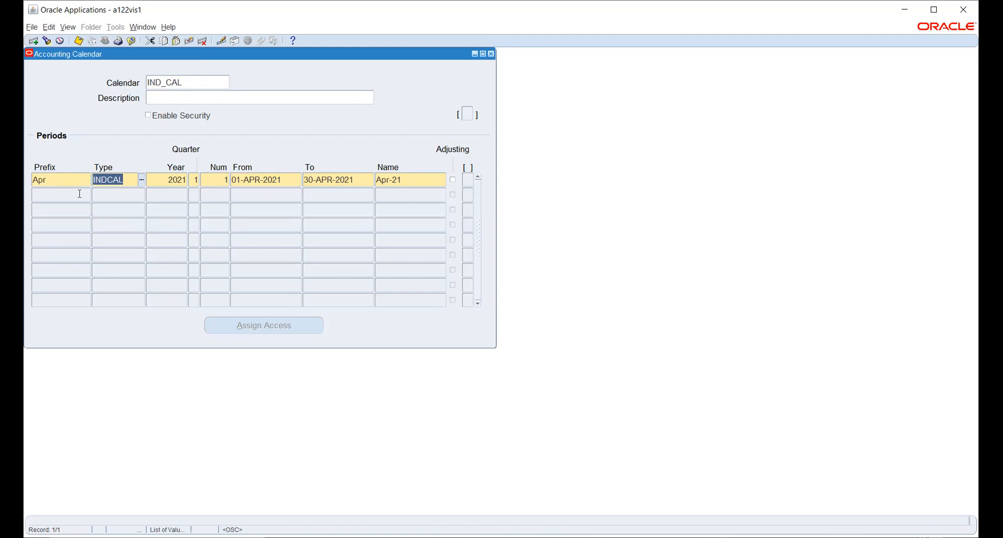
click(420, 180)
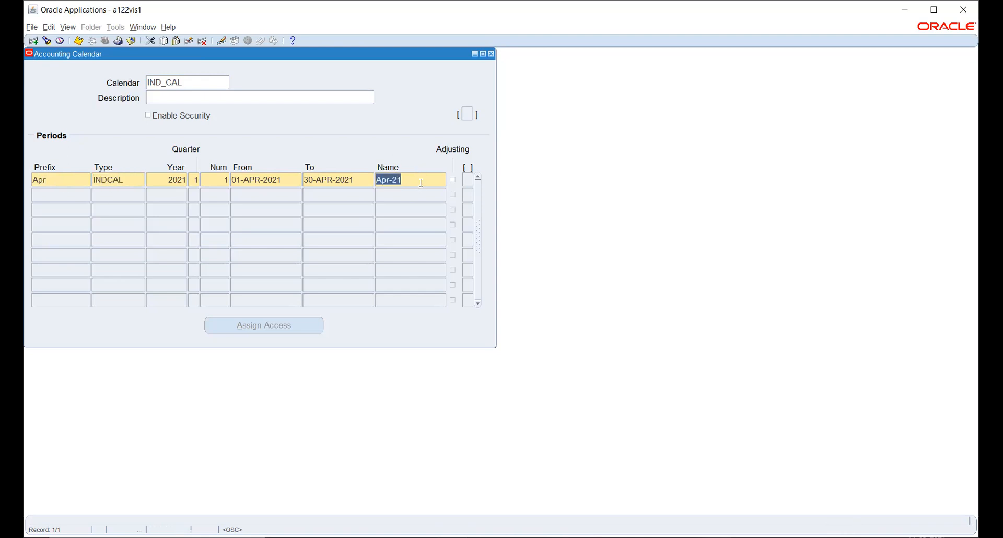
key(Down)
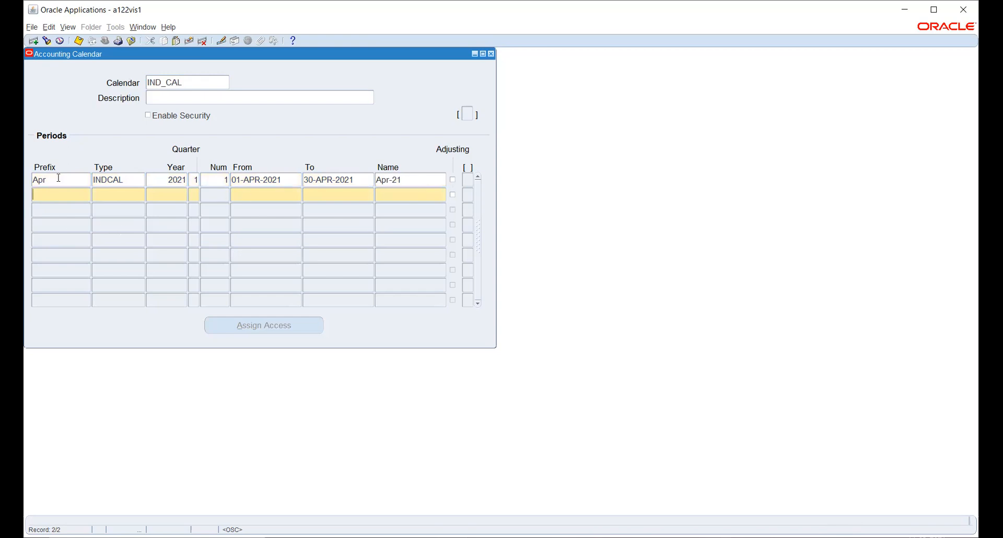
Enter the May period: prefix May, type INDCAL, year 2021, period number 2.
text(May)
key(Tab)
text(INDCAL)
key(Tab)
text(2021)
key(Tab)
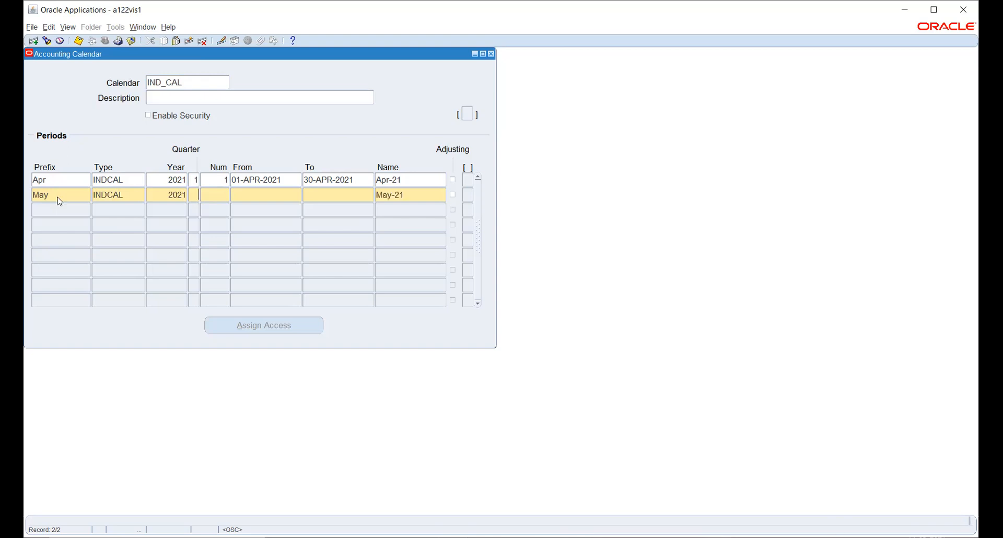
key(Tab)
text(2)
key(Tab)
Set May's dates to 01-MAY-2021 through 31-MAY-2021 and add a third row.
text(1)
text(AY-2021)
key(Tab)
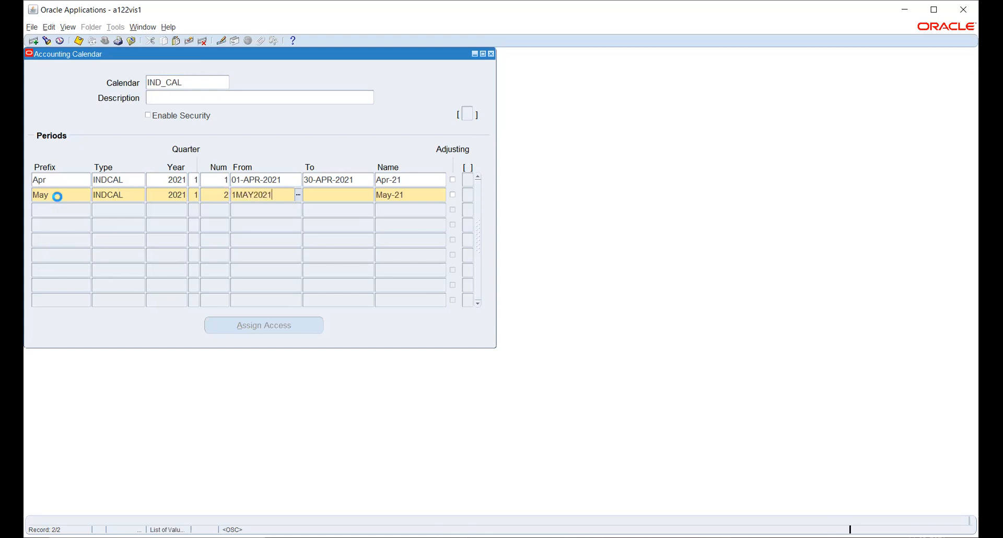
text(31)
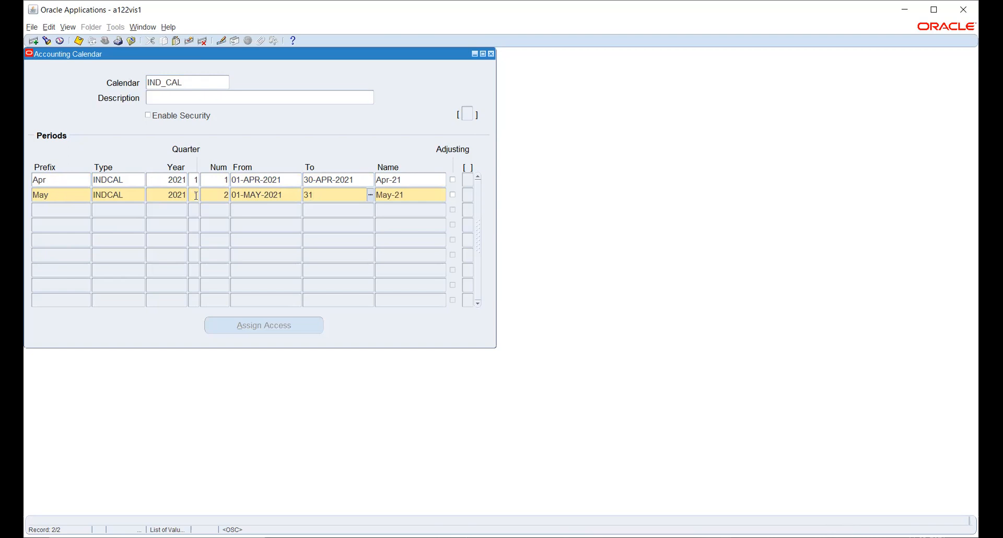
text(M)
text(AY-)
text(2021)
key(Tab)
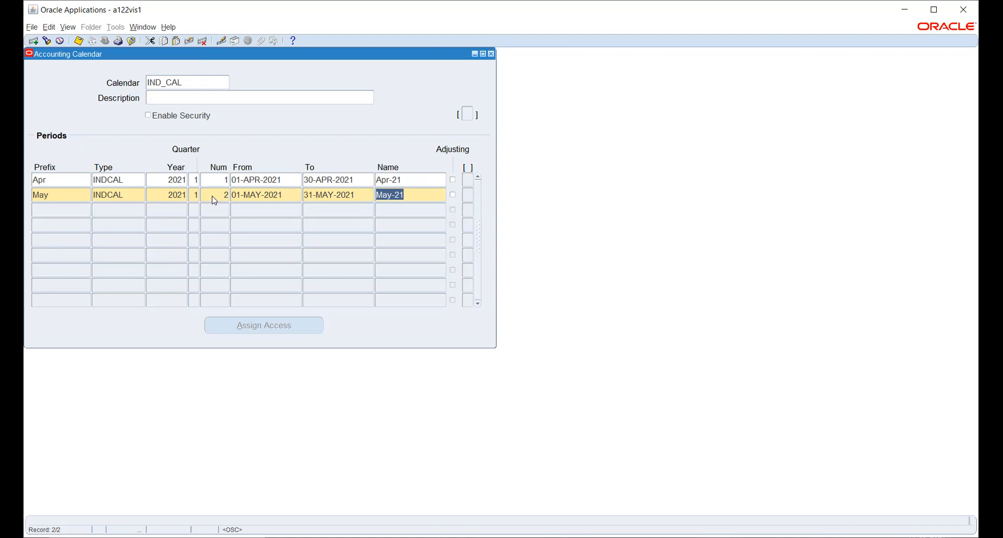
key(Down)
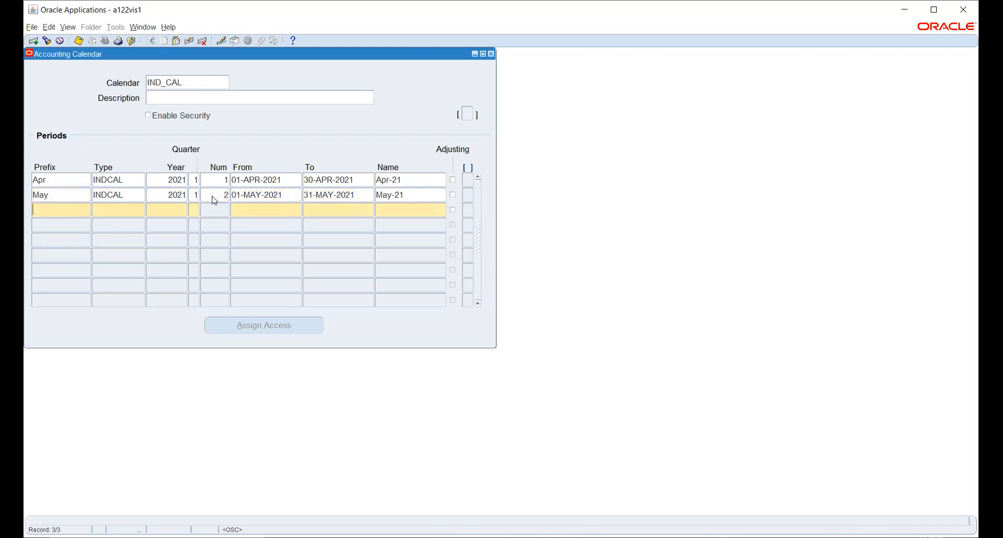
Start the Jun period with prefix Jun, type INDCAL and year 2021.
text(JU)
key(BackSpace)
text(un)
key(Tab)
text(ind)
key(Down)
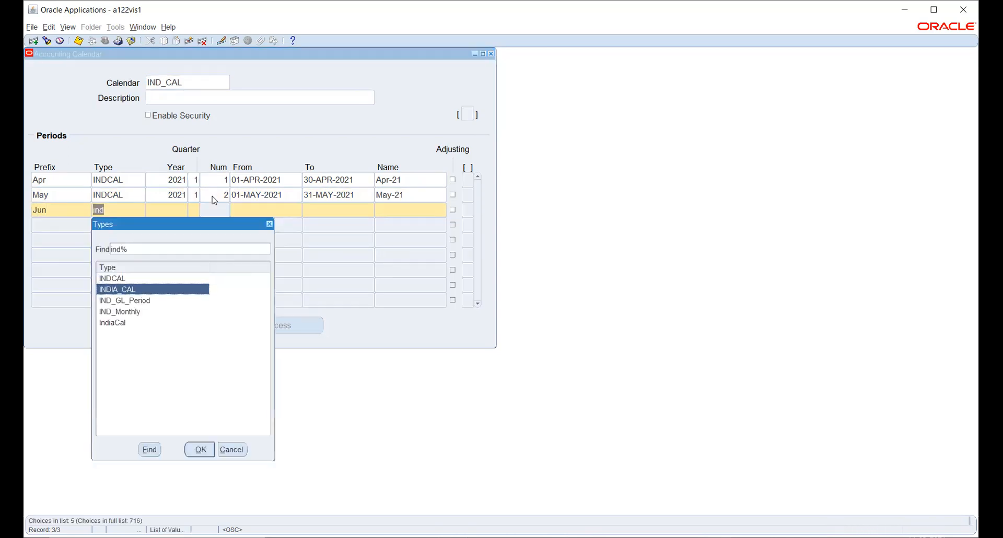
key(Up)
key(Return)
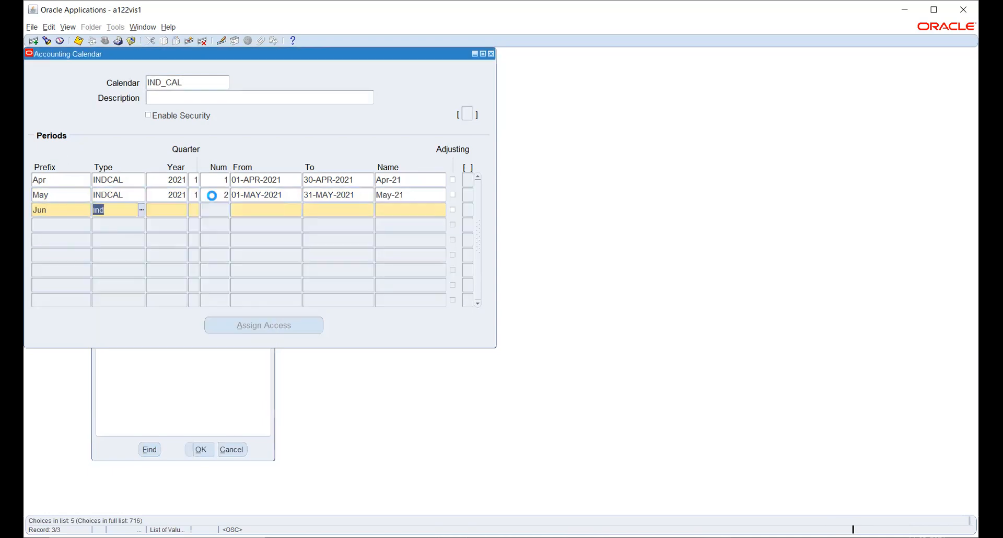
text(2021)
key(Tab)
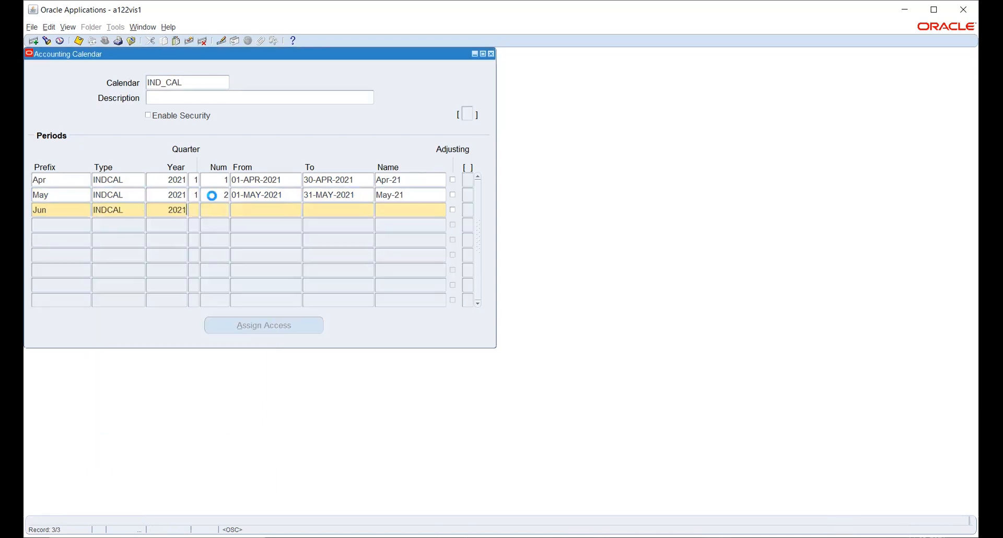
Give Jun quarter 1, number 3, dates 01-JUN-2021 to 30-JUN-2021.
text(1)
key(Tab)
text(3)
key(Tab)
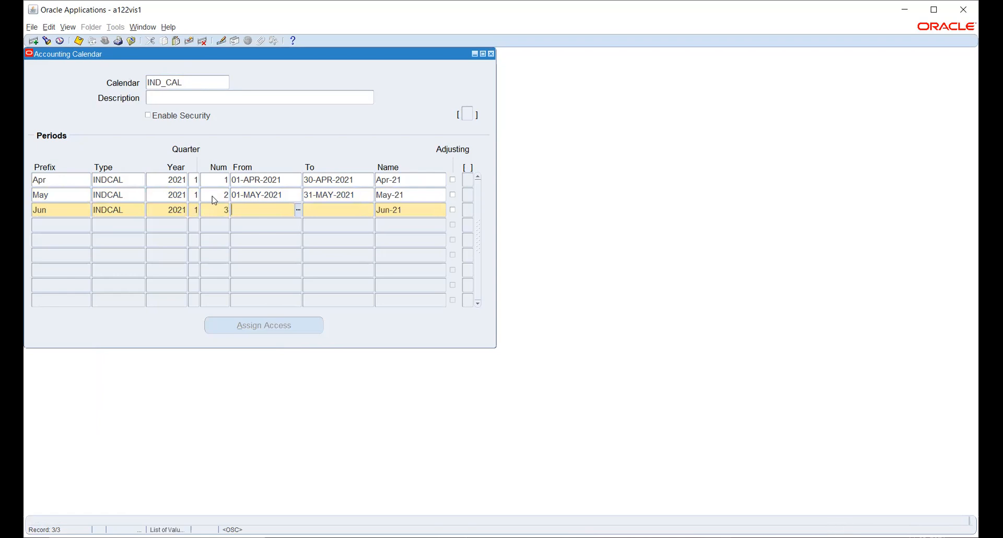
text(1-JUN-2021)
key(Tab)
text(30JUN2021)
key(Tab)
Start the Jul period with prefix Jul, type INDCAL and year 2021.
key(Tab)
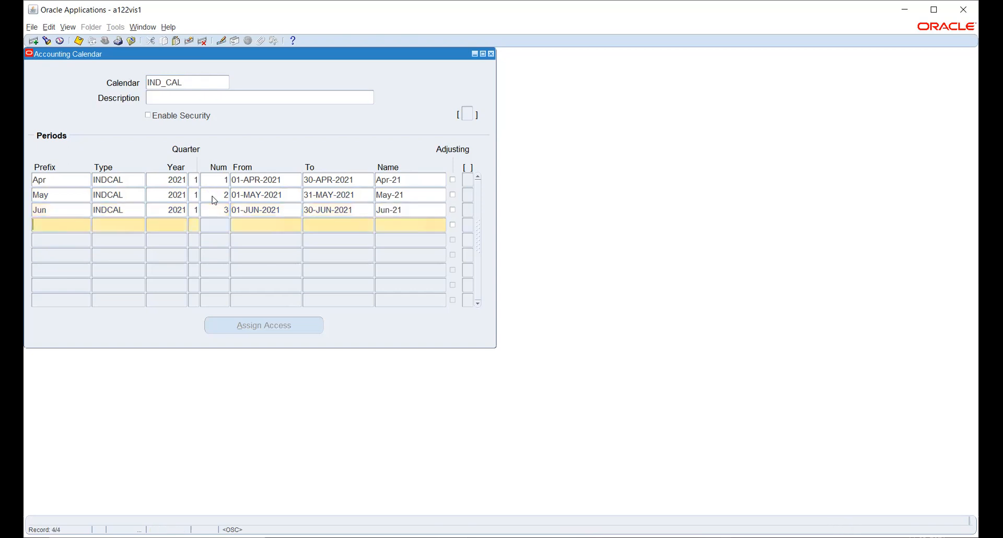
text(Jul)
key(Tab)
text(in)
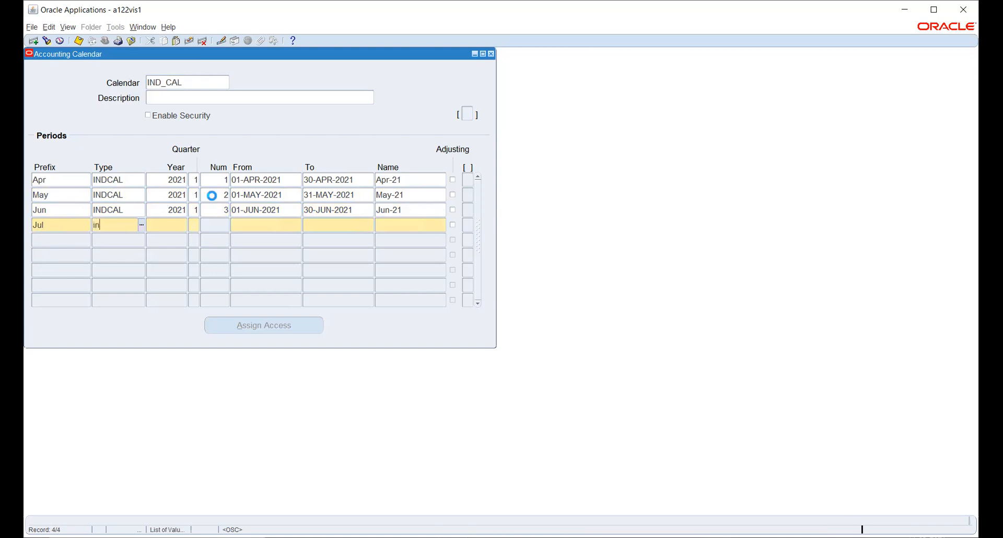
key(Tab)
key(Return)
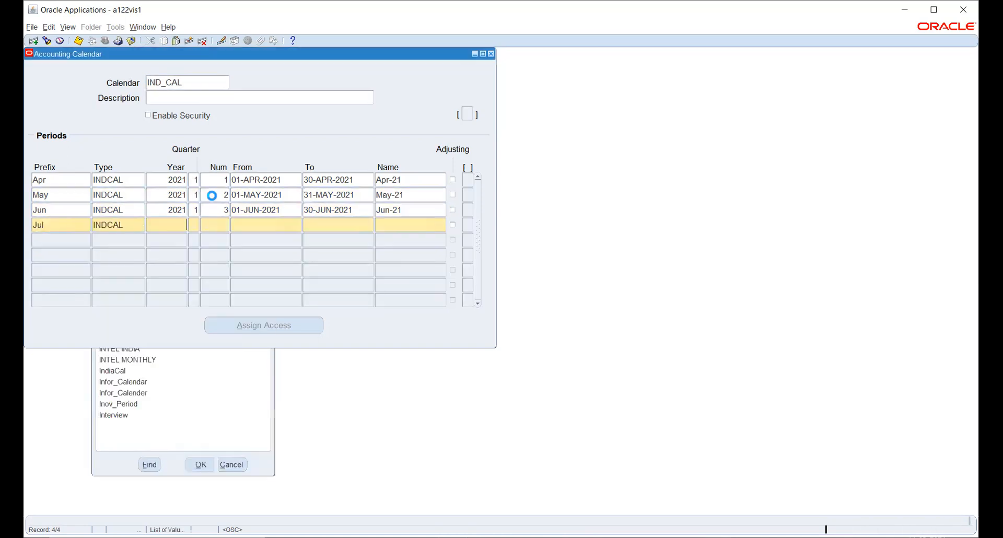
text(2021)
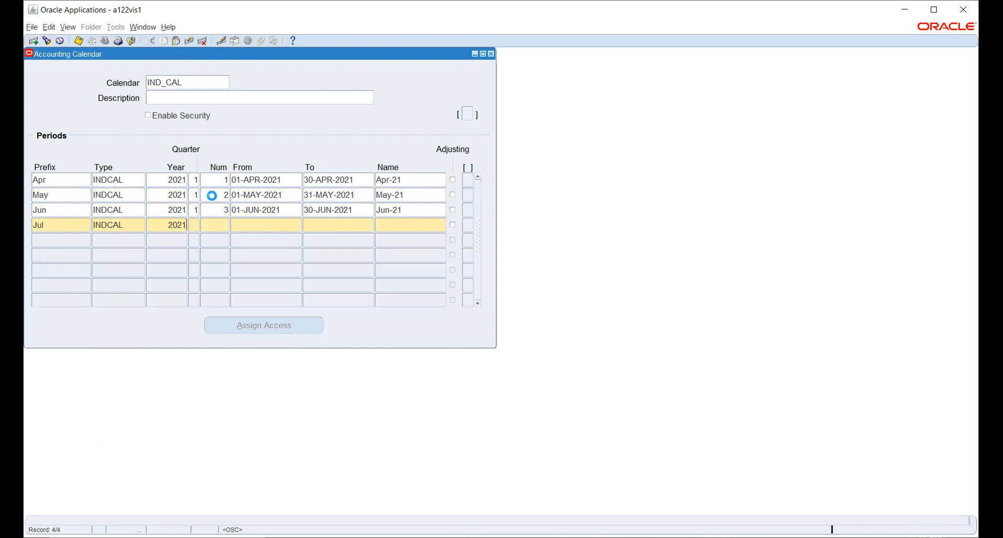
key(Tab)
Give Jul quarter 2, number 4, dates 01-JUL-2021 to 31-JUL-2021.
text(2)
key(Tab)
text(4)
key(Tab)
text(1-JUL-20)
text(21)
key(Tab)
text(31JUL2021)
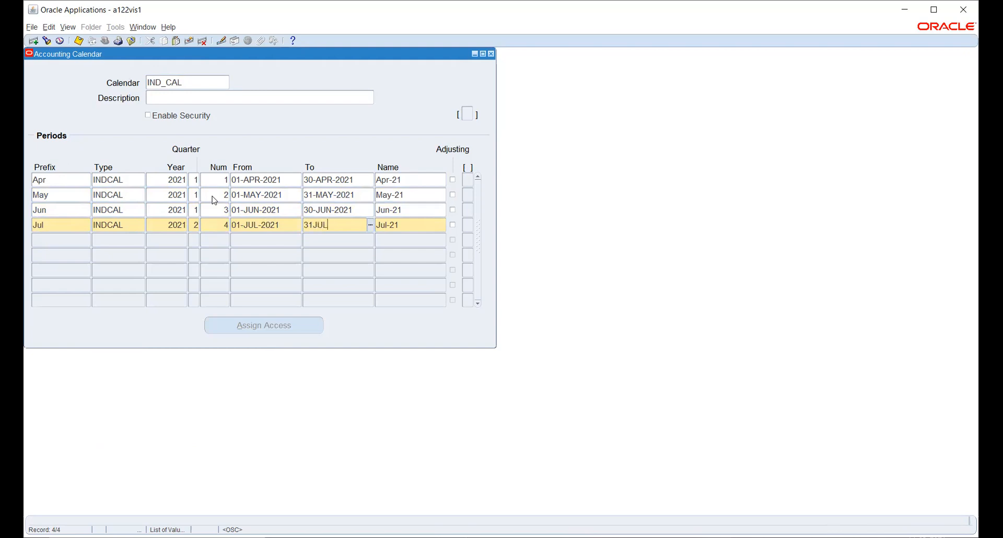
key(Tab)
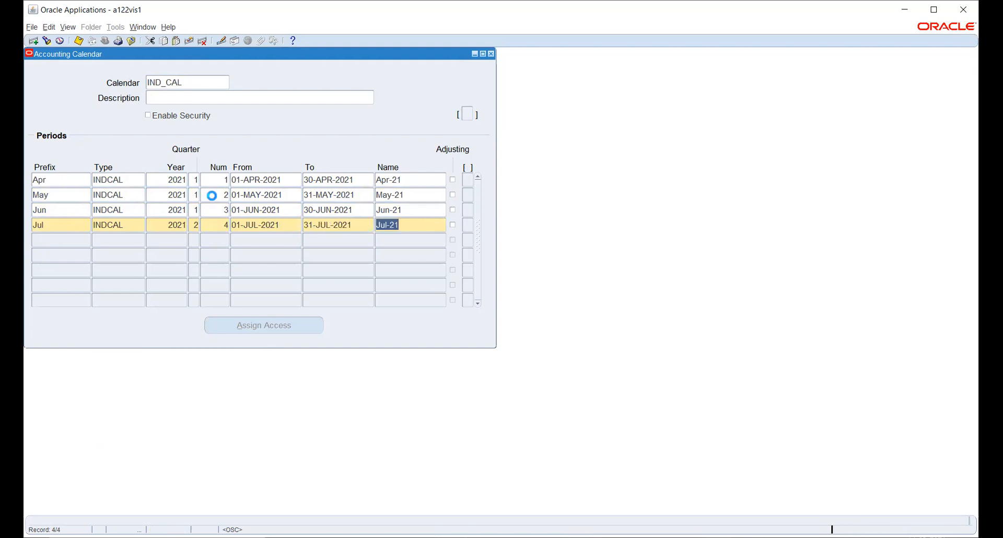
Begin the Aug period row with prefix Aug and an INDCAL type search.
key(Tab)
text(Aug)
key(Tab)
text(ind)
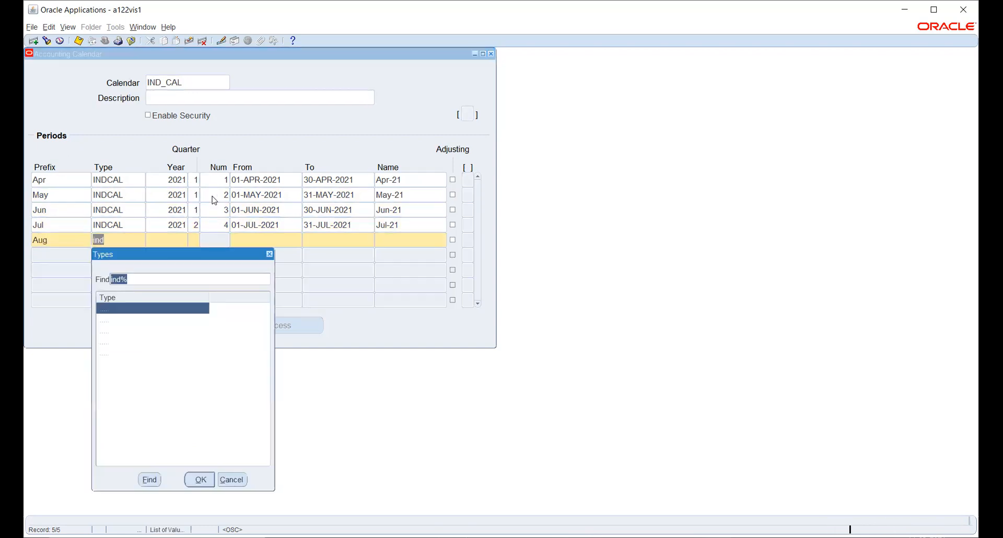
Fill the Aug row with INDCAL, year 2021, quarter 2, number 5, 01-AUG-2021 to 31-AUG-2021.
key(Return)
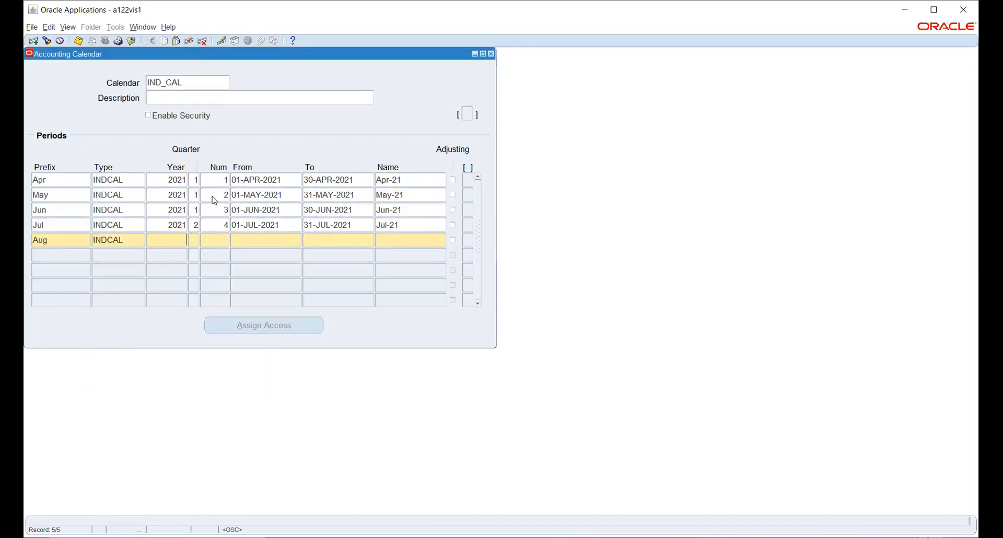
text(2021)
key(Tab)
text(2)
key(Tab)
text(5)
key(Tab)
text(1)
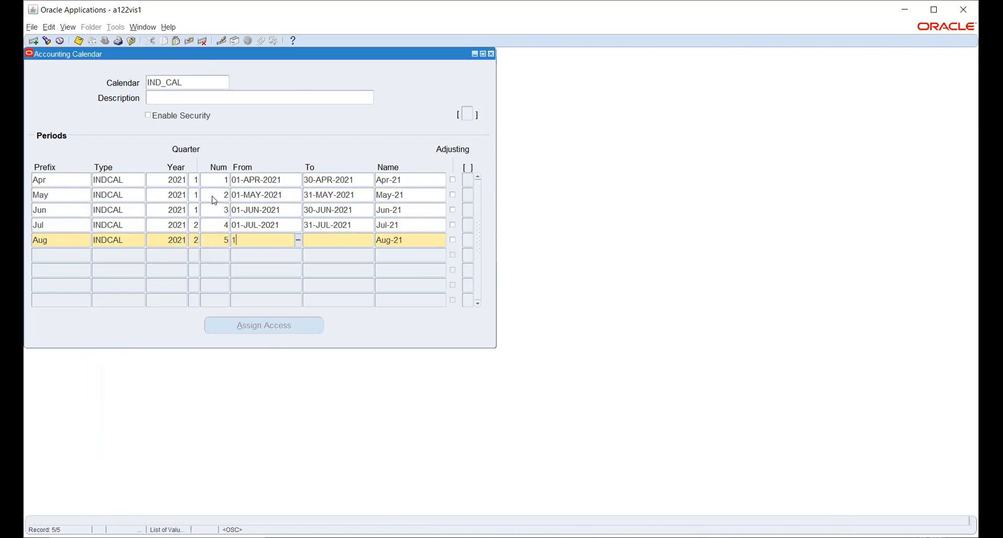
text(-AUG-2021)
key(Tab)
text(31AUG2021)
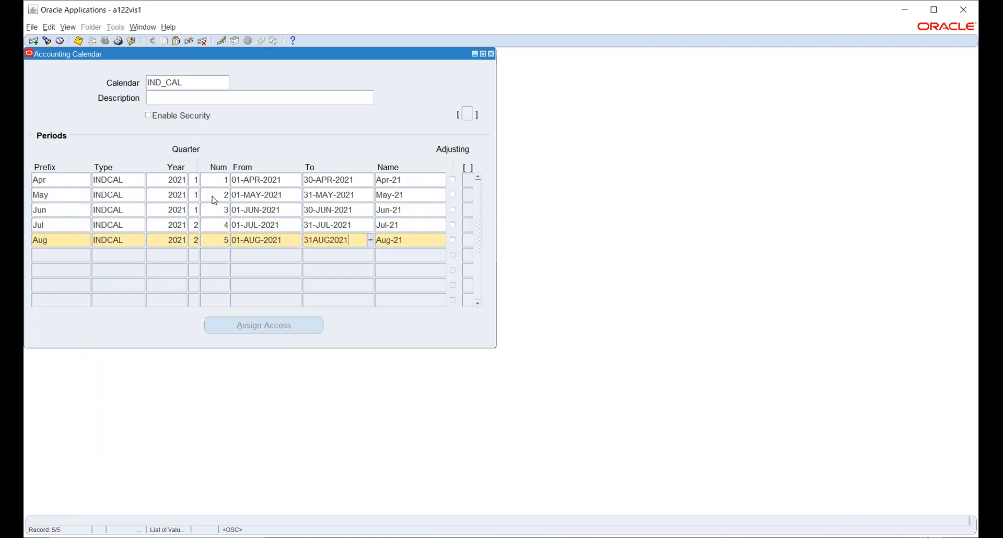
key(Tab)
Begin a new Sep period row and look up the INDCAL period type.
key(Down)
text(Sep)
key(Tab)
text(ind)
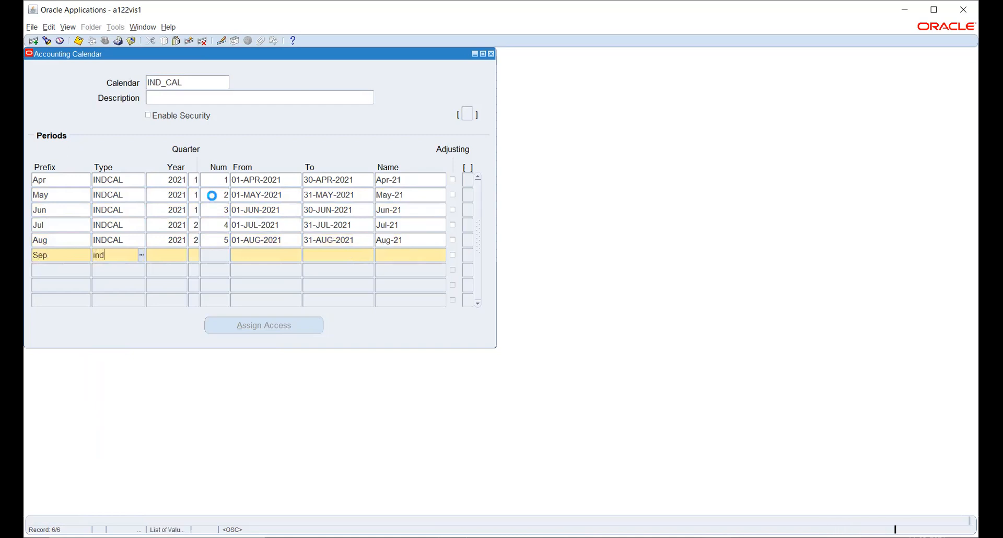
key(Tab)
Complete Sep-21 as INDCAL, 2021, quarter 2, number 6, 01-SEP-2021 to 30-SEP-2021.
key(Return)
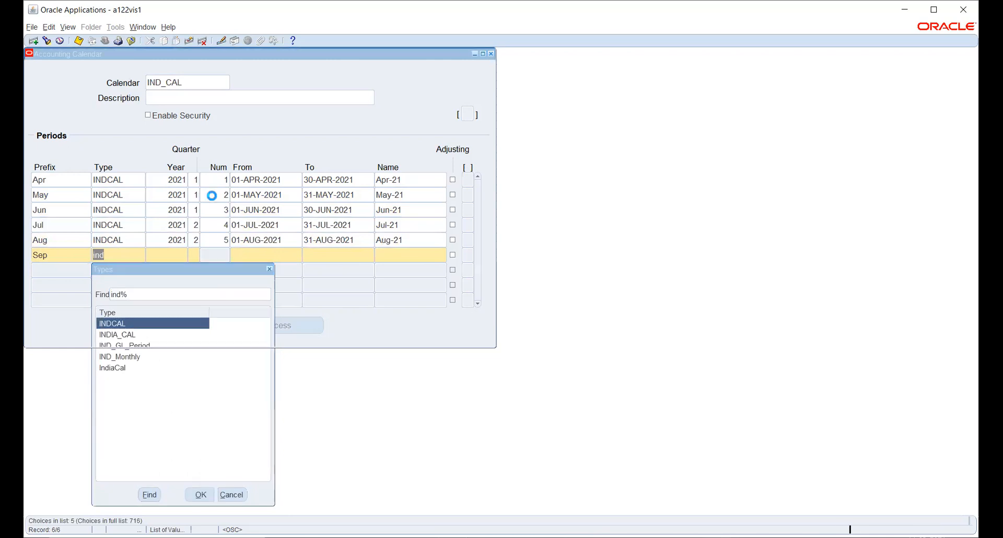
text(2021)
key(Tab)
text(2)
key(Tab)
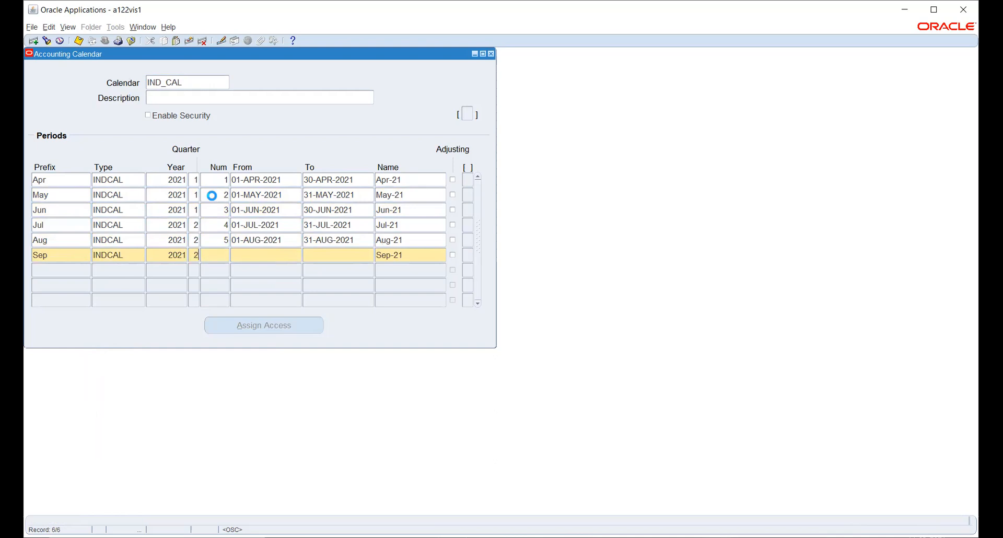
text(6)
key(Tab)
text(1SEP2021)
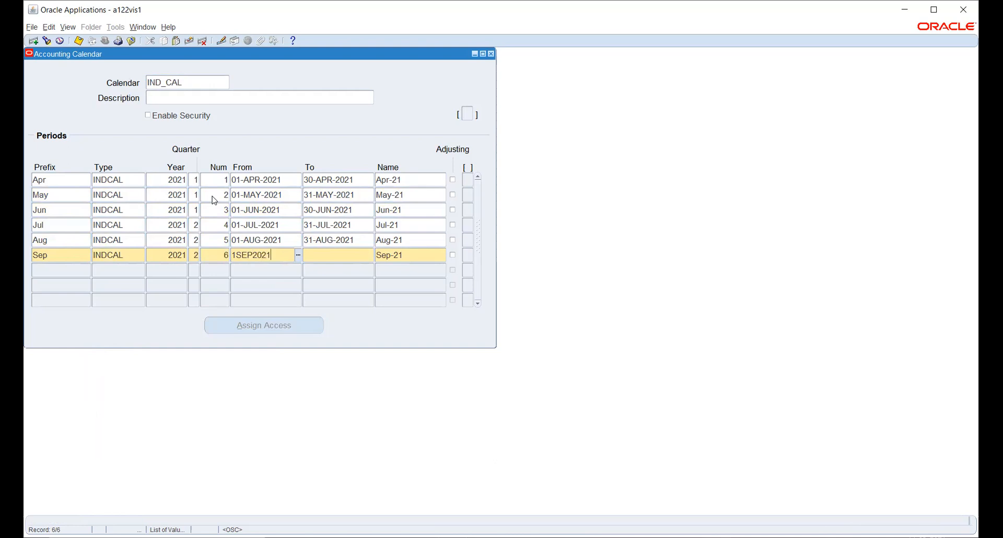
key(Tab)
text(30-SEP-)
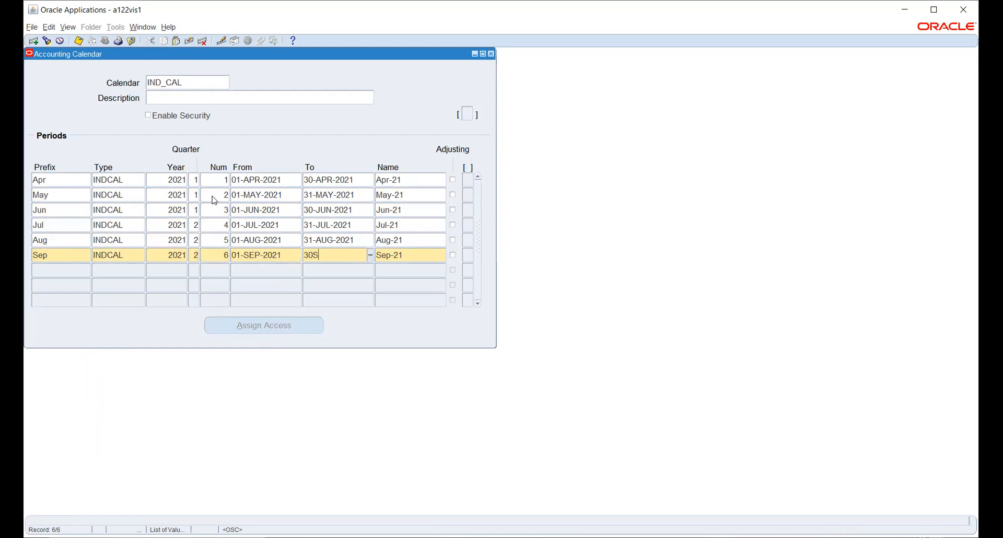
text(2021)
key(Tab)
Start an Oct period row with INDCAL as its type.
key(Tab)
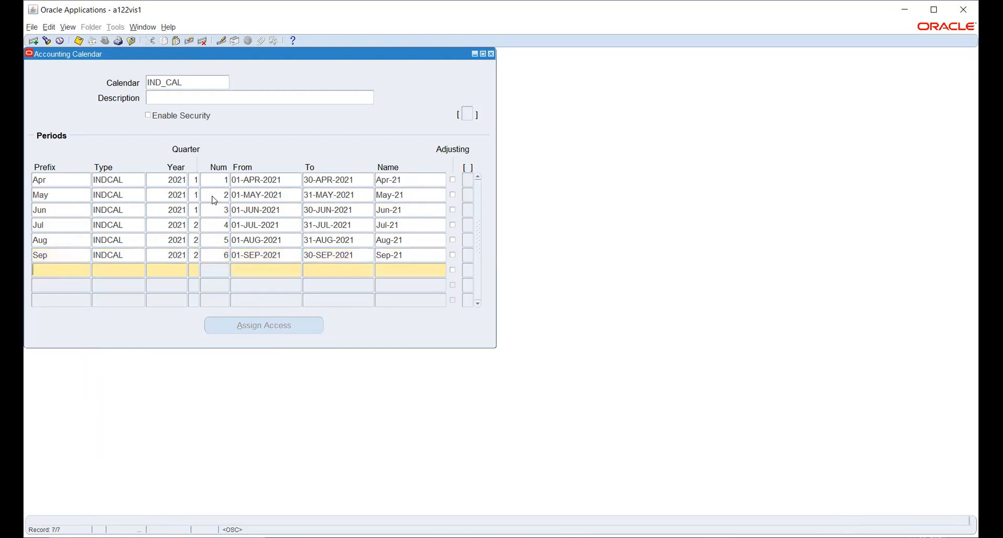
text(o)
key(BackSpace)
text(Oct)
key(Tab)
text(in)
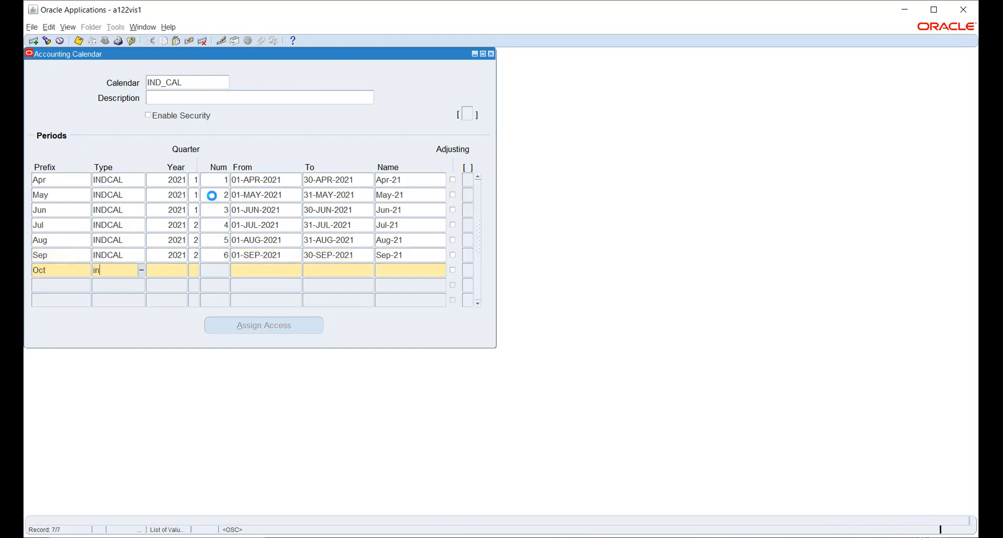
key(Tab)
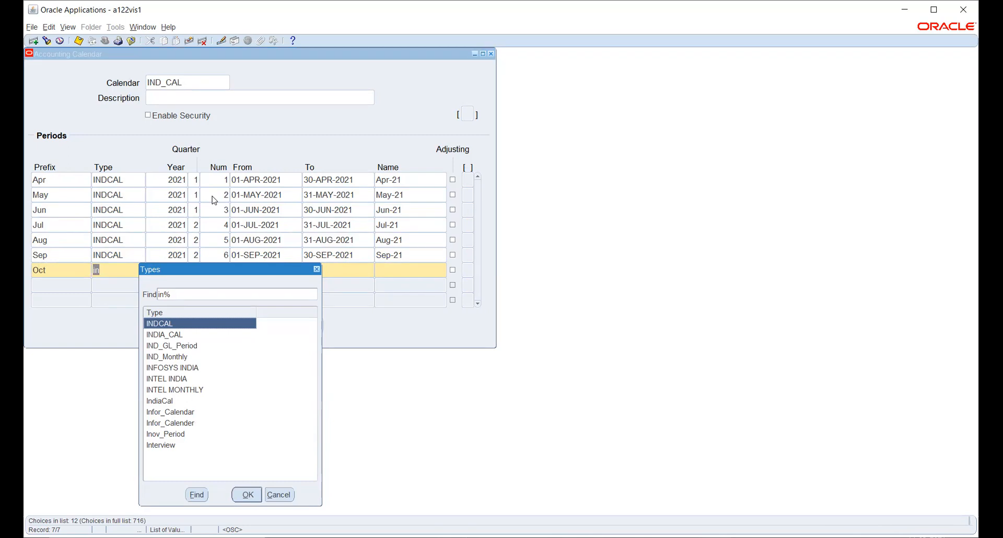
key(Return)
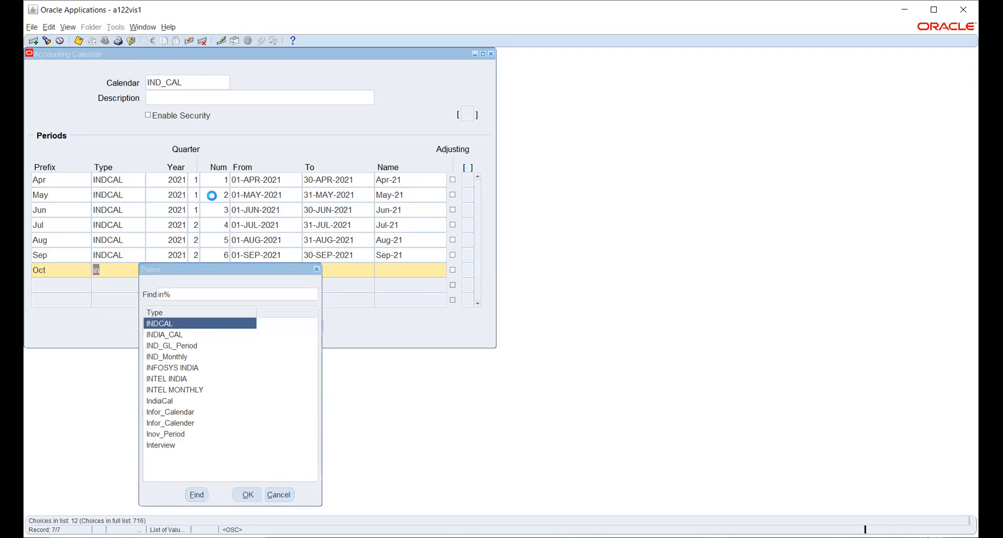
Give Oct-21 year 2021, quarter 3, number 7, dates 01-OCT-2021 to 31-OCT-2021.
text(2021)
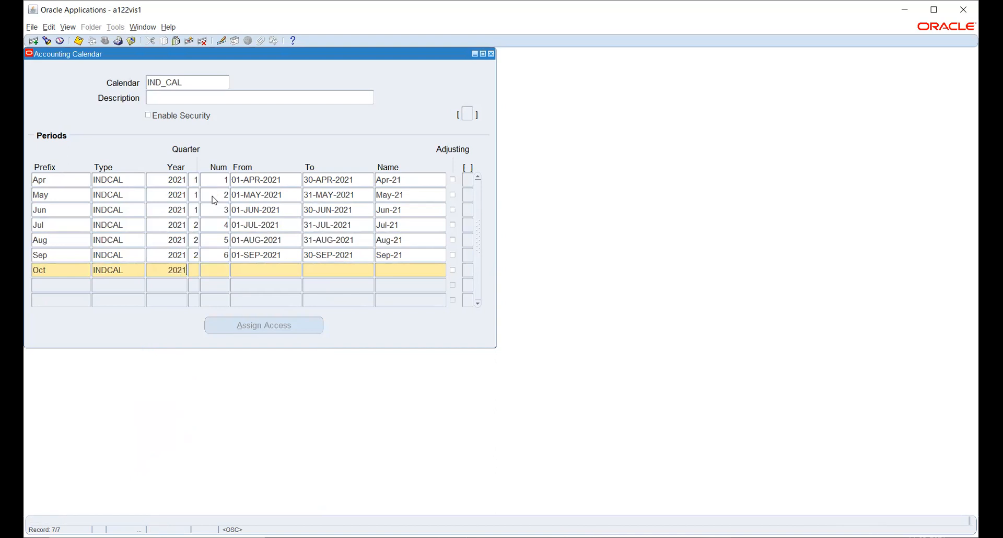
key(Tab)
text(3)
key(Tab)
text(7)
key(Tab)
text(1OCT2021)
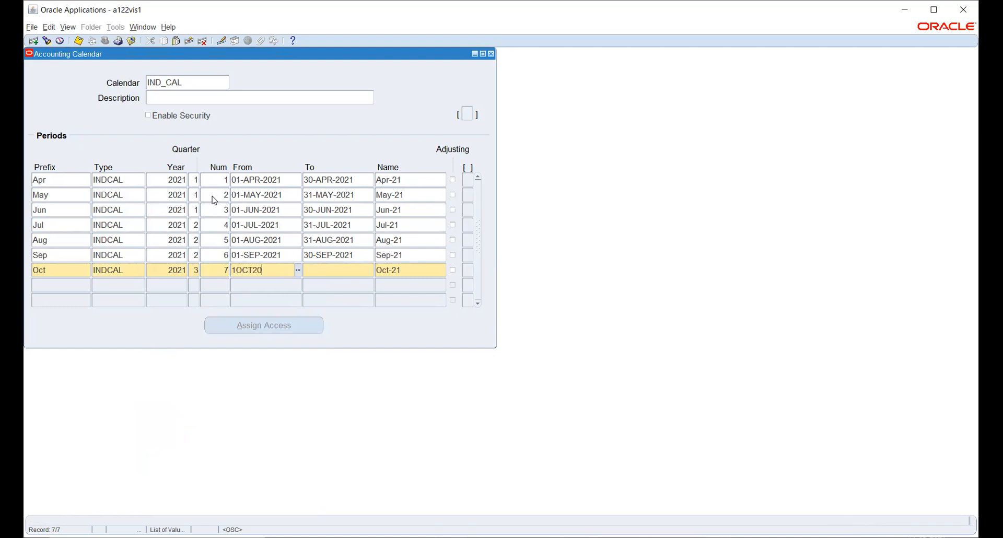
key(Tab)
text(31-OCT-2021)
key(Tab)
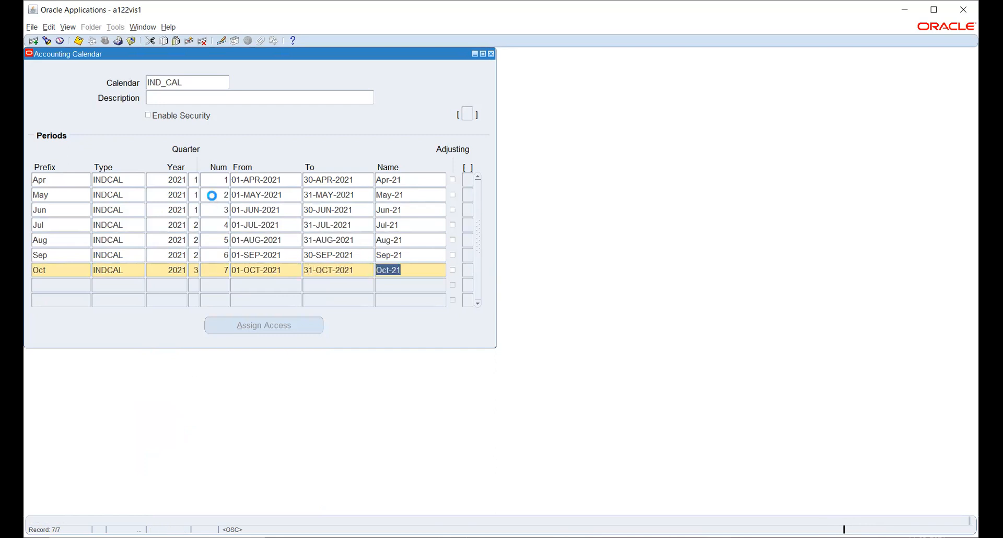
Begin a new Nov period row.
key(Tab)
text(Nov)
key(Tab)
Complete Nov-21 as INDCAL, 2021, quarter 3, number 8, 01-NOV-2021 to 30-NOV-2021.
text(ind)
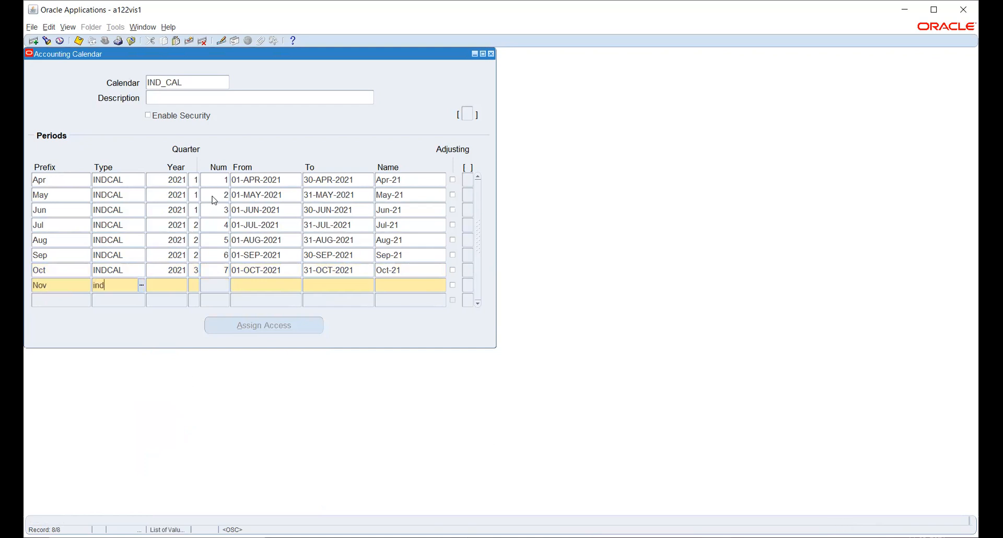
key(Tab)
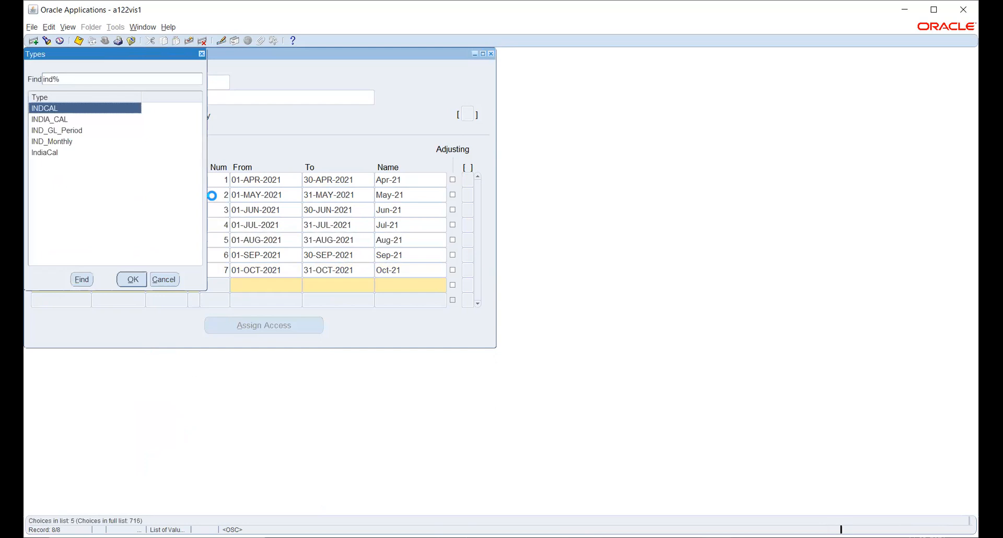
key(Escape)
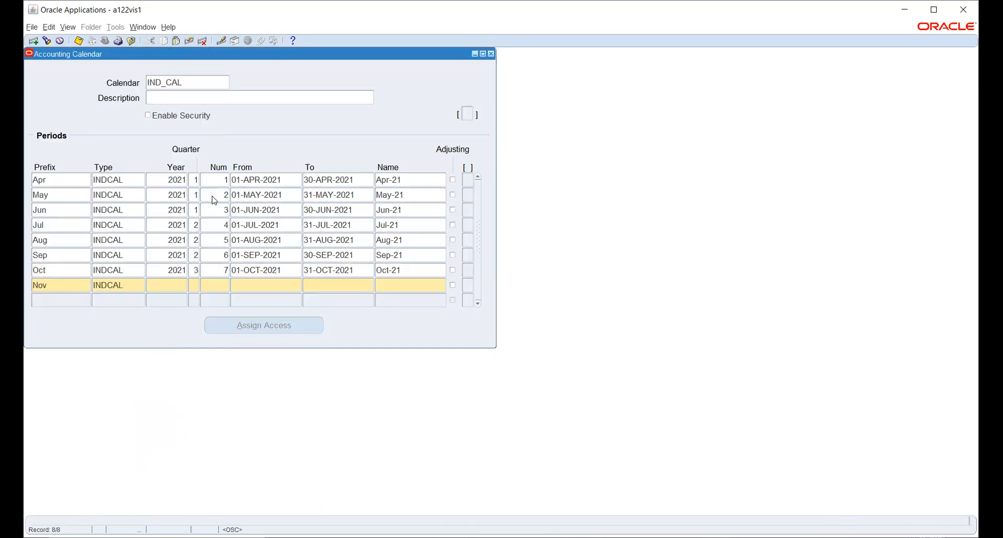
text(2021)
key(Tab)
text(3)
key(Tab)
text(8)
key(Tab)
text(1-NO)
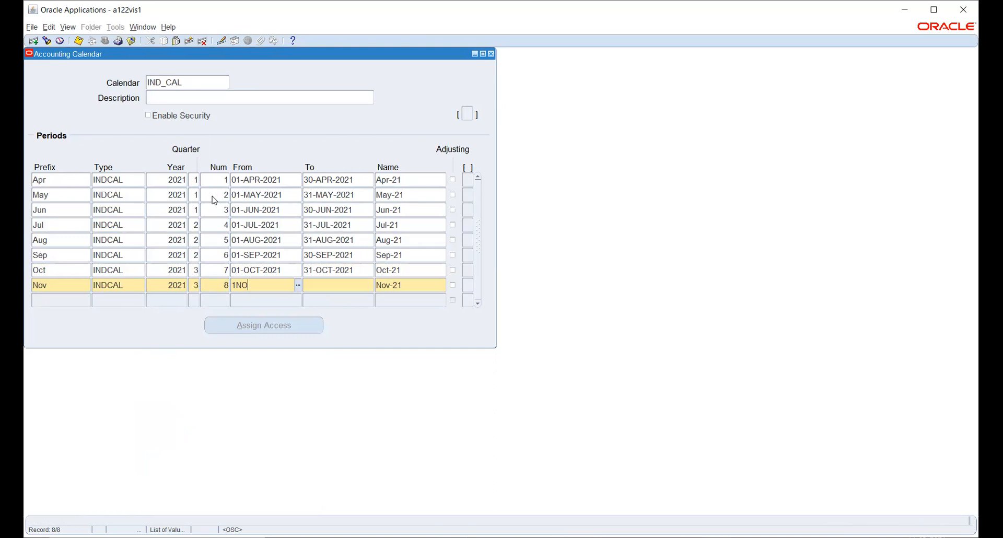
text(V-2021)
key(Tab)
text(30-NOV-2021)
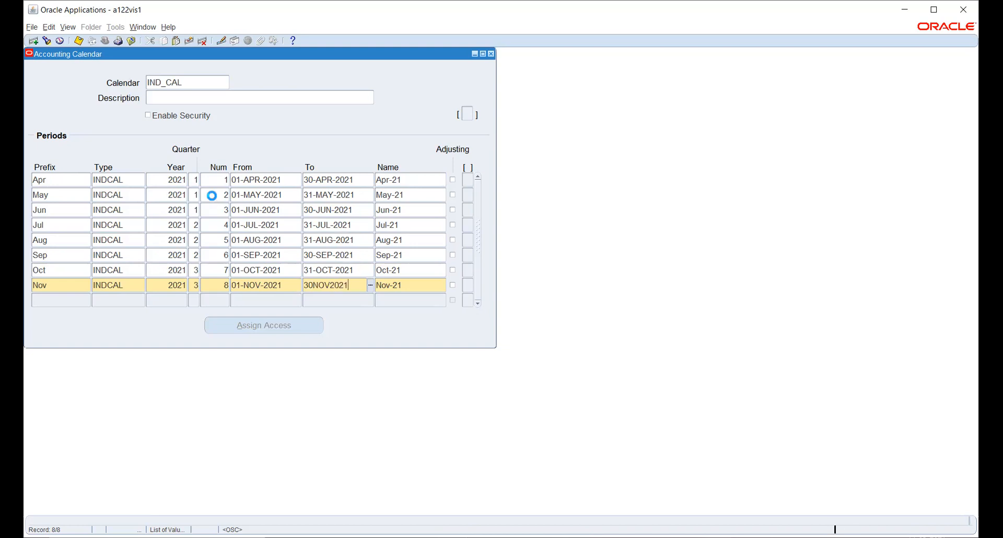
key(Tab)
Add Dec-21 as INDCAL period 9, year 2021, 01-DEC-2021 to 31-DEC-2021.
key(Tab)
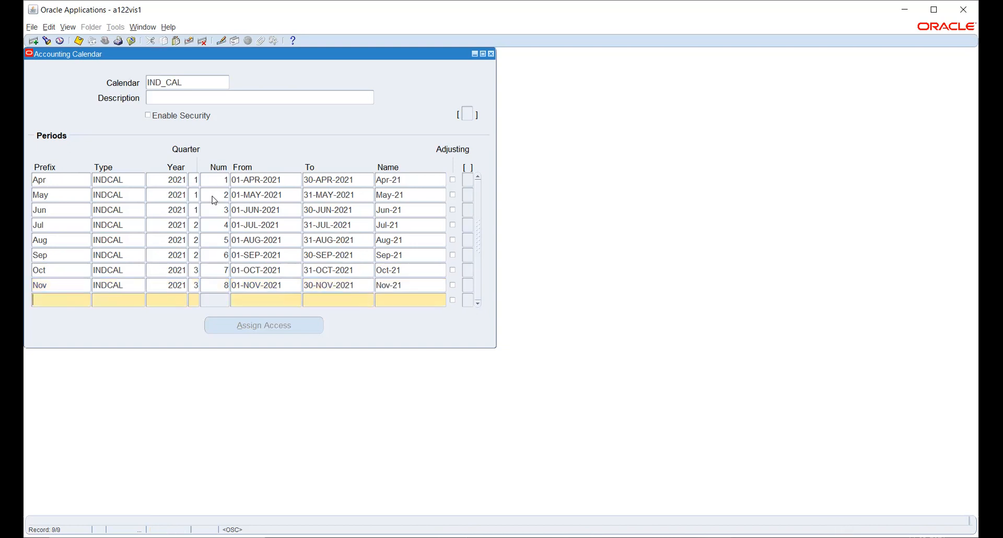
text(Dec)
key(Tab)
text(in)
key(Tab)
key(Return)
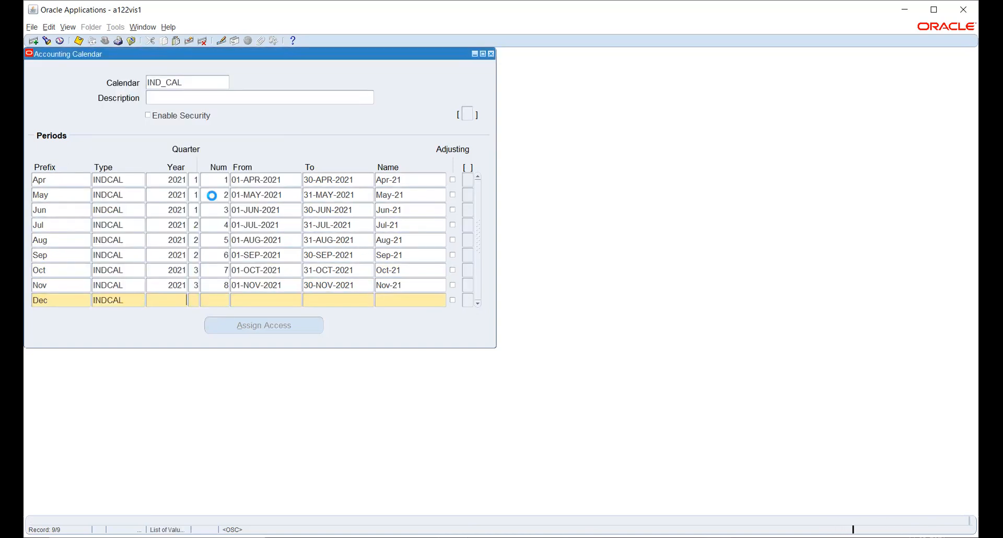
text(2021)
key(Tab)
key(Tab)
text(9)
key(Tab)
text(1-DEC-20)
text(21)
key(Tab)
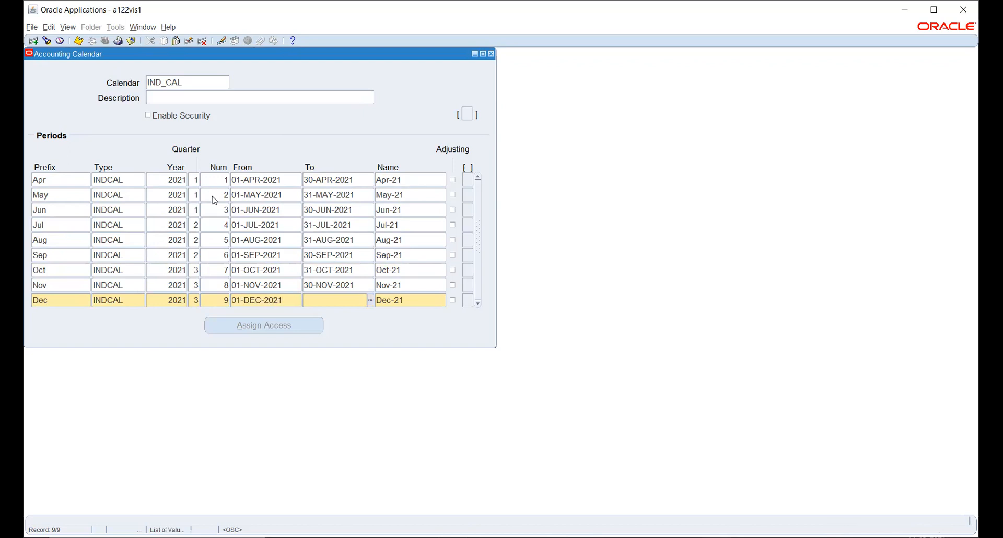
text(31)
text(DEC2021)
key(Tab)
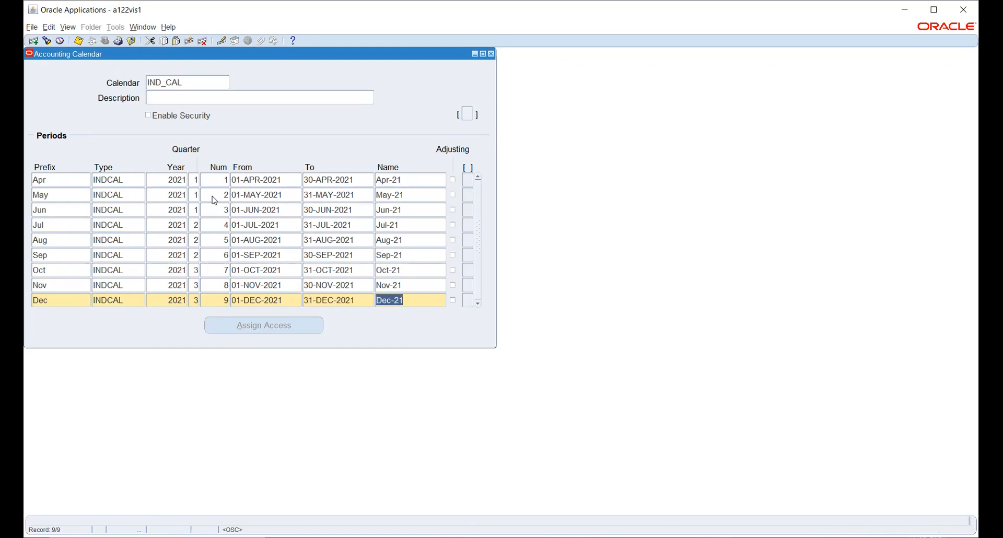
Start a Jan period row with INDCAL type and year 2021.
key(Tab)
text(Jan)
key(Tab)
text(in)
key(Tab)
key(Return)
text(2021)
Give the Jan period quarter 4, number 10, dates 01-JAN-2022 to 31-JAN-2022.
key(Tab)
text(4)
key(Tab)
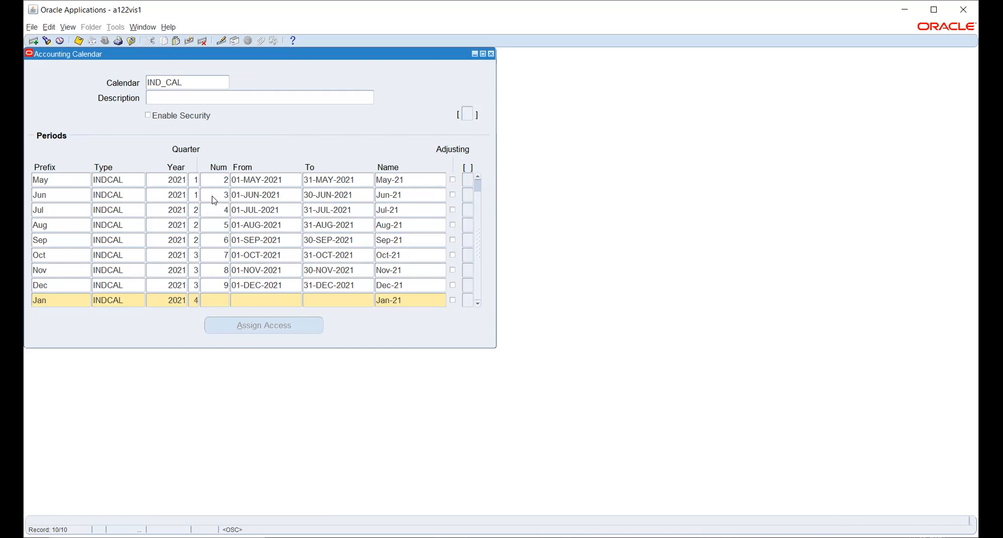
text(10)
key(Tab)
text(1-JA)
text(N-20)
text(22)
key(Tab)
text(31-JAN-2022)
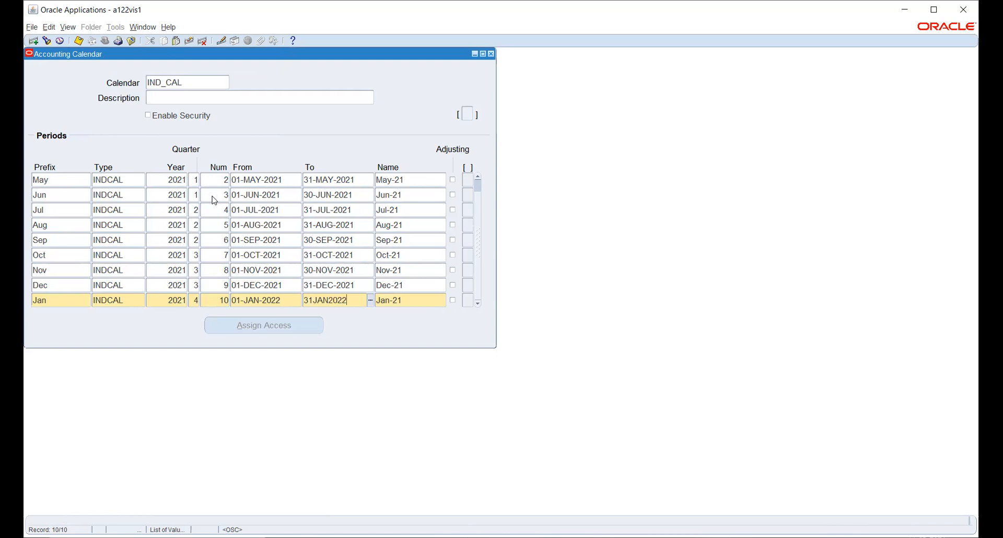
key(Tab)
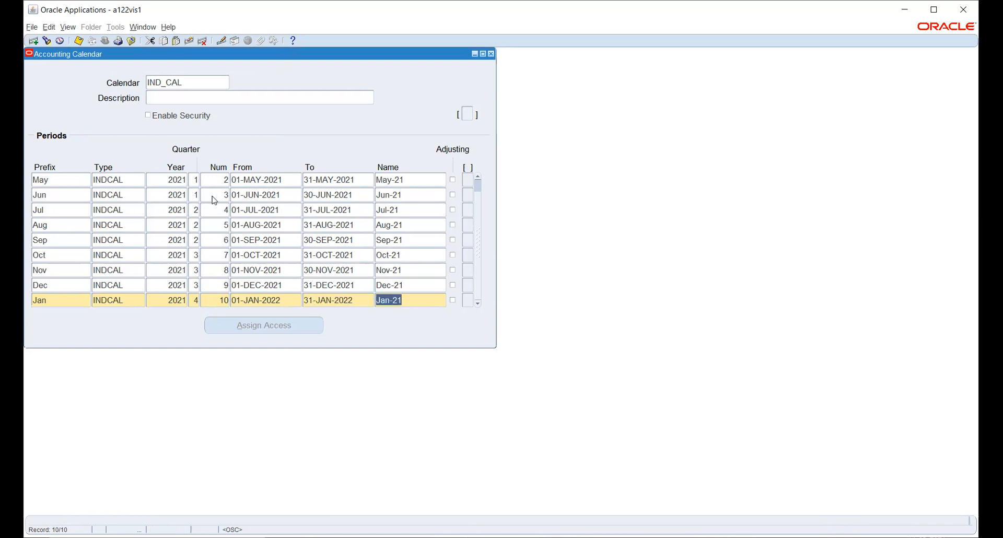
Add a Feb period row with INDCAL as its type.
key(Down)
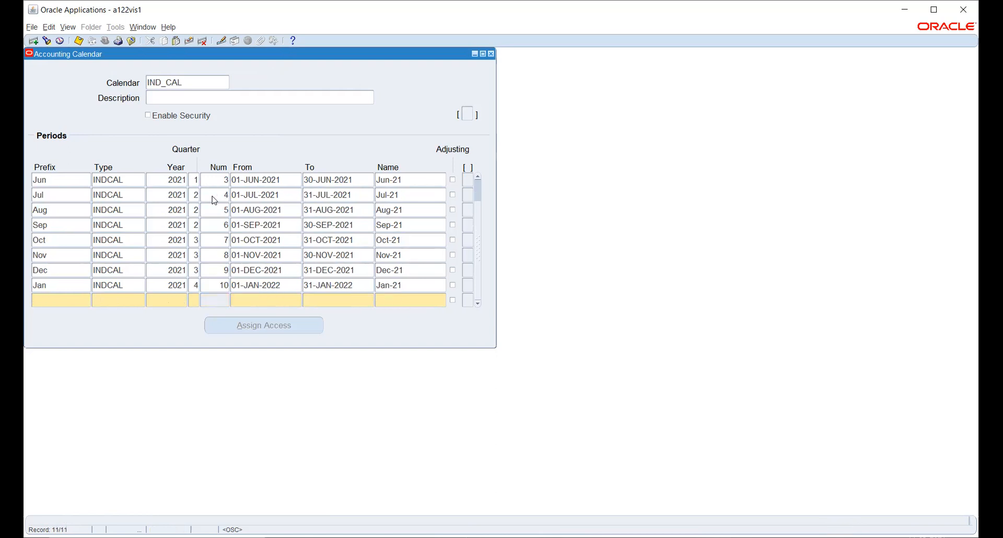
text(Feb)
key(Tab)
text(in)
key(Tab)
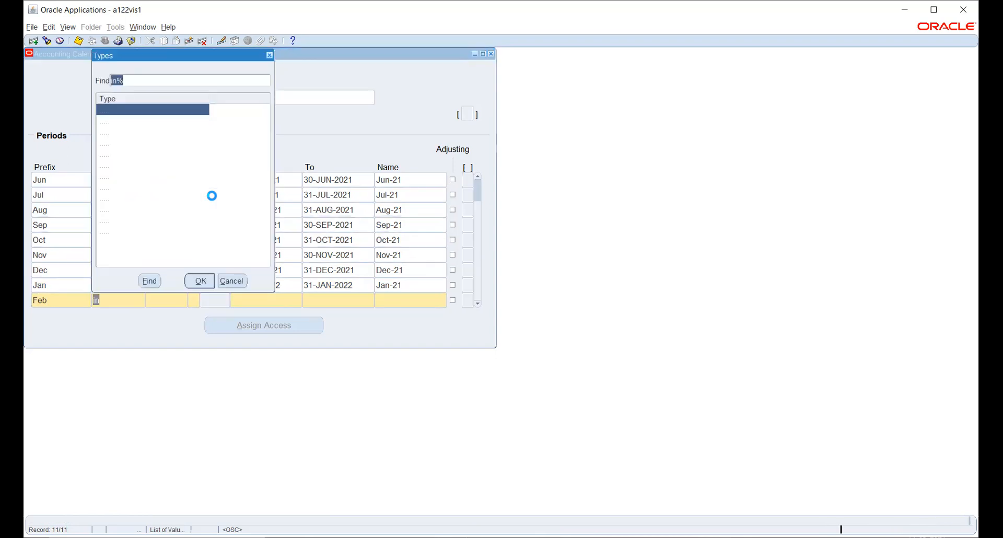
key(Return)
key(Tab)
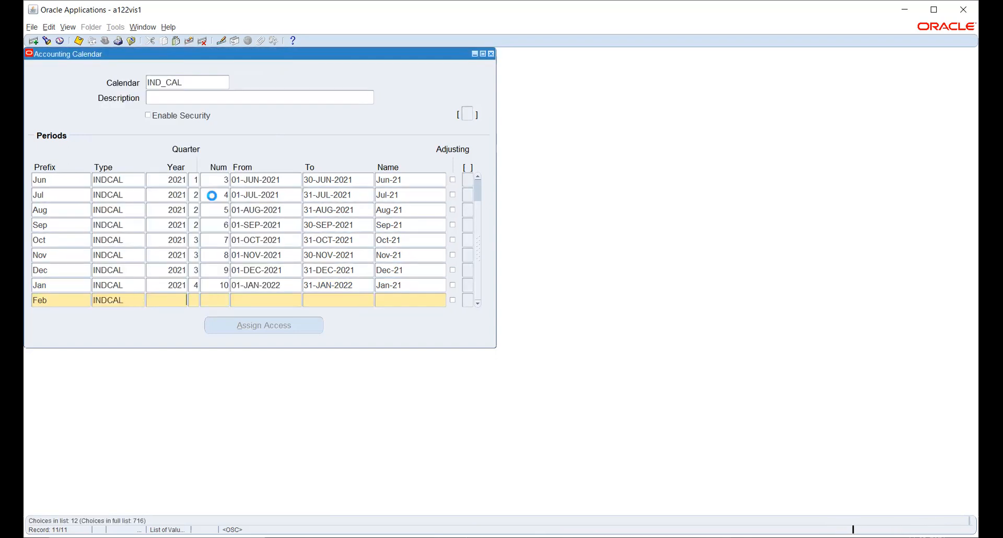
Set Feb-22 to year 2022, quarter 4, number 11, 01-FEB-2022 to 28-FEB-2022, and save.
text(2022)
key(Tab)
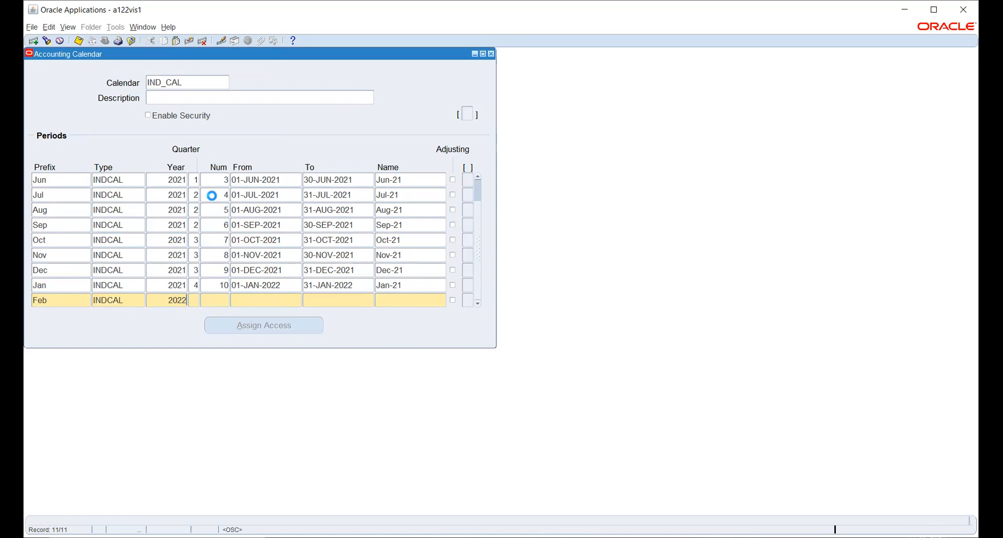
text(4)
key(Tab)
text(11)
key(Tab)
text(1-FEB-)
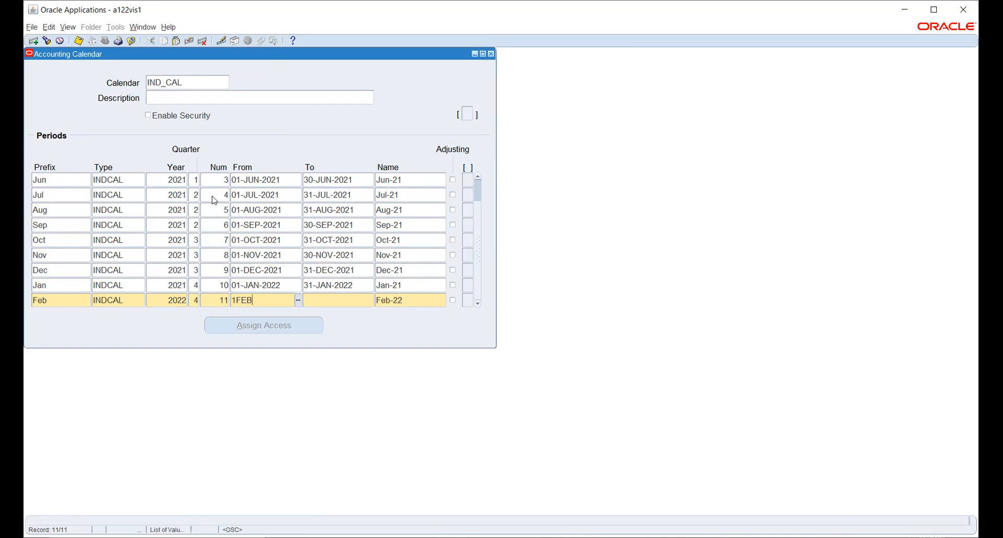
text(2022)
key(Tab)
text(28-FEB-2022)
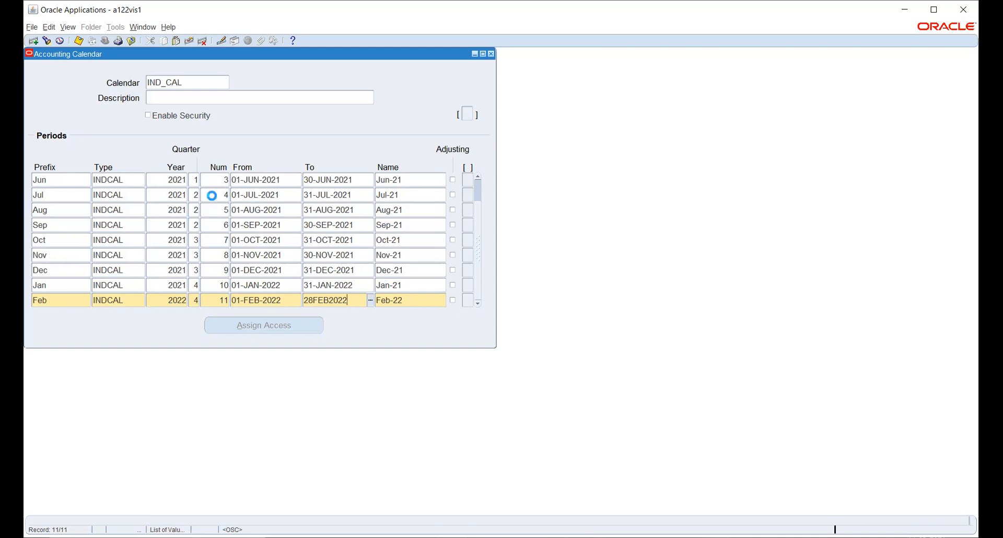
key(Tab)
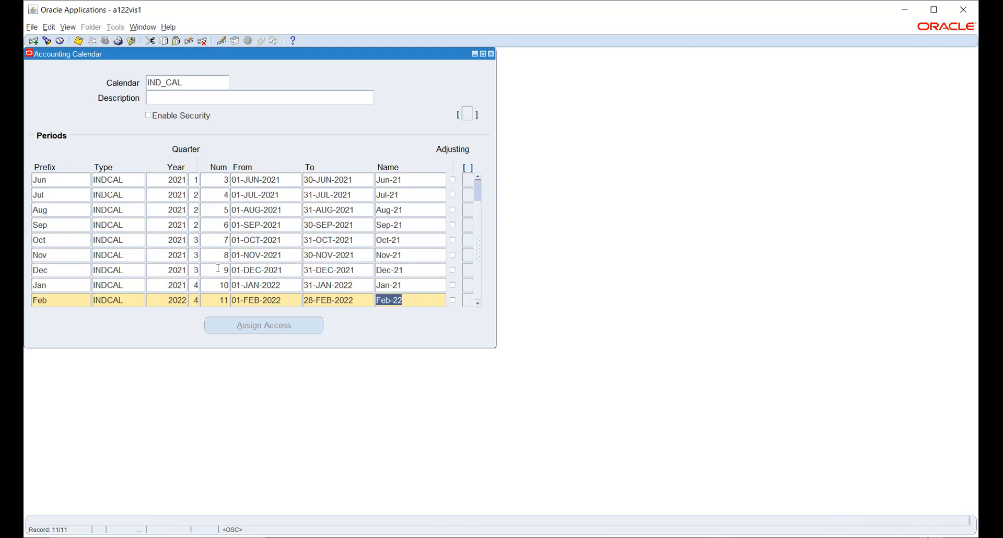
key(ctrl+s)
click(169, 285)
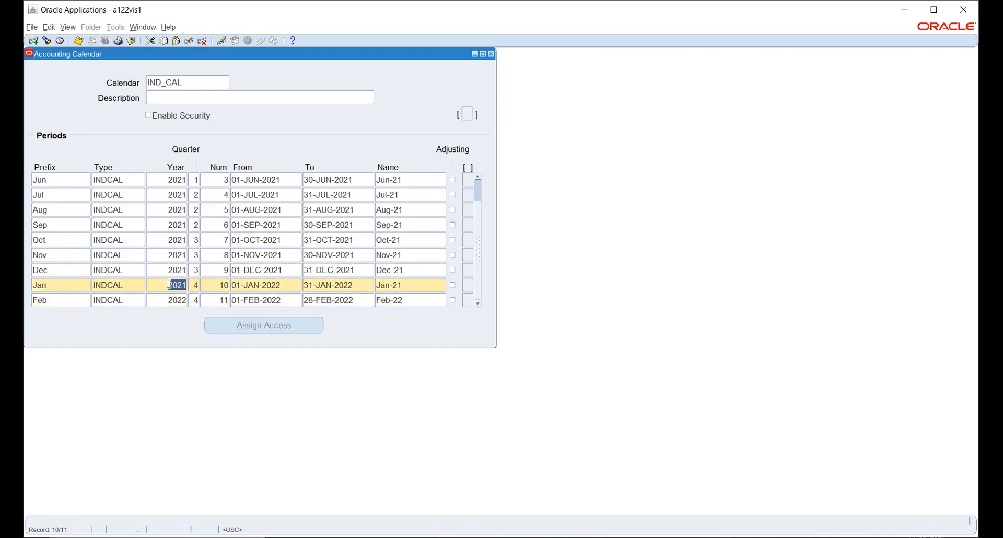
Correct the Jan year to 2022 and start a Mar row with INDCAL type.
text(2022)
key(Tab)
click(158, 299)
key(Down)
text(Mar)
key(Tab)
text(ind)
key(Tab)
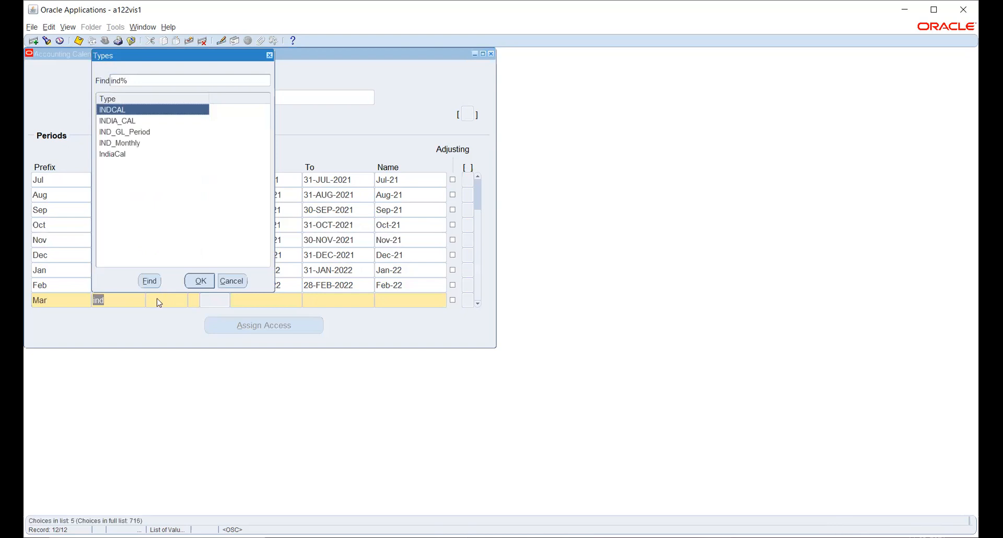
key(Return)
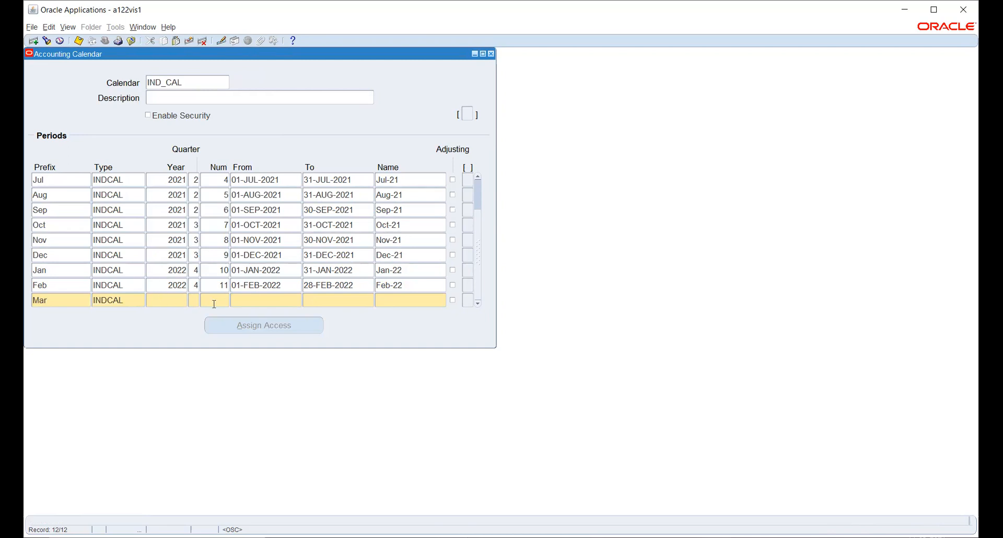
Give Mar-22 year 2022, quarter 4, number 12, 01-MAR-2022 to 31-MAR-2022.
text(2022)
key(Tab)
text(4)
key(Tab)
text(12)
key(Tab)
text(1-MAR-20)
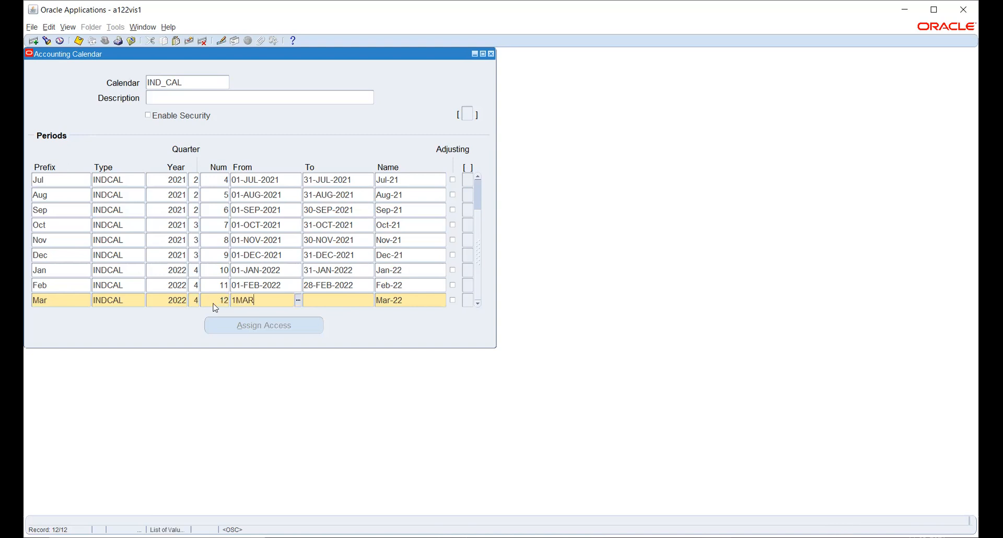
text(22)
key(Tab)
text(31-MAR-20)
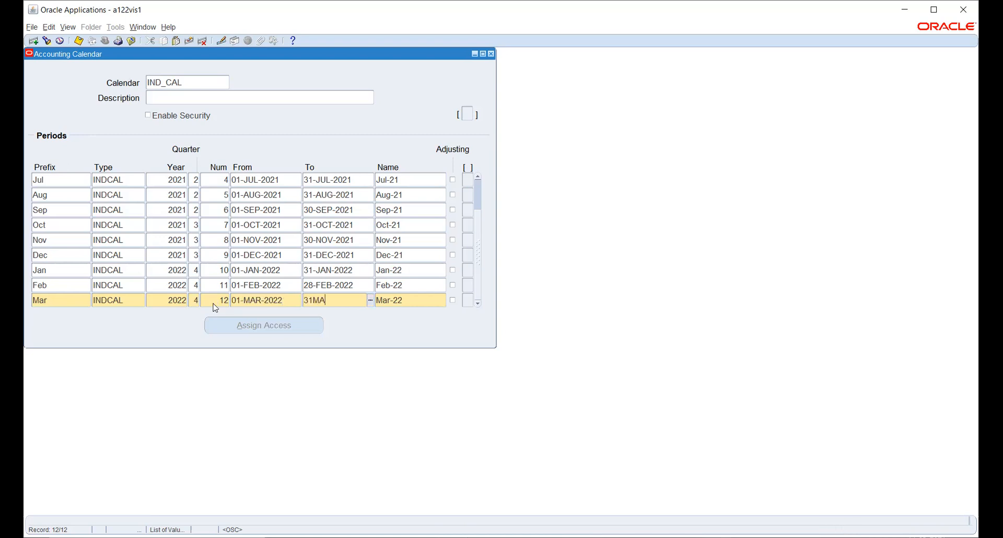
text(22)
key(Tab)
key(Down)
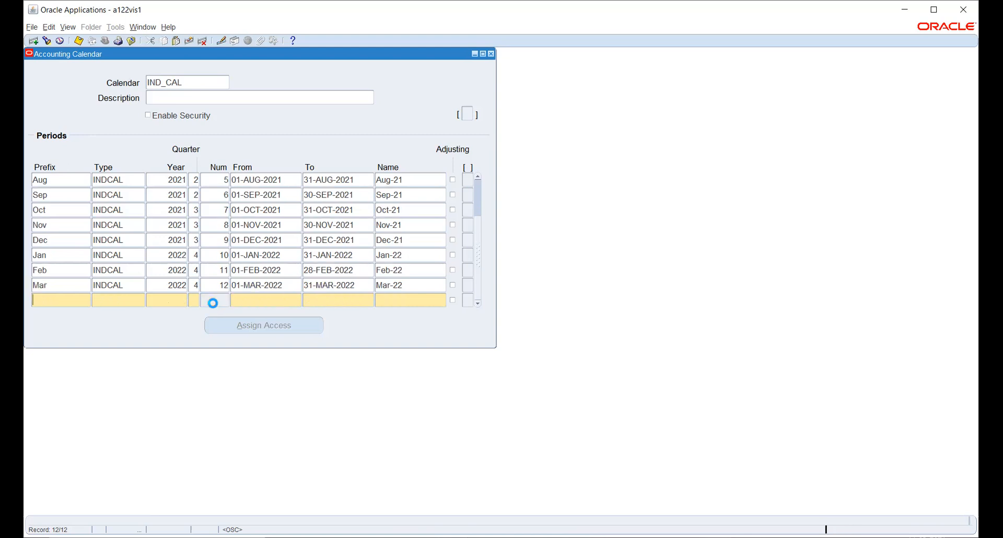
Start a new period row with prefix Adj, type INDCAL, year 2022, quarter 4, number 13.
text(Adj)
key(Tab)
text(in)
key(Tab)
key(Return)
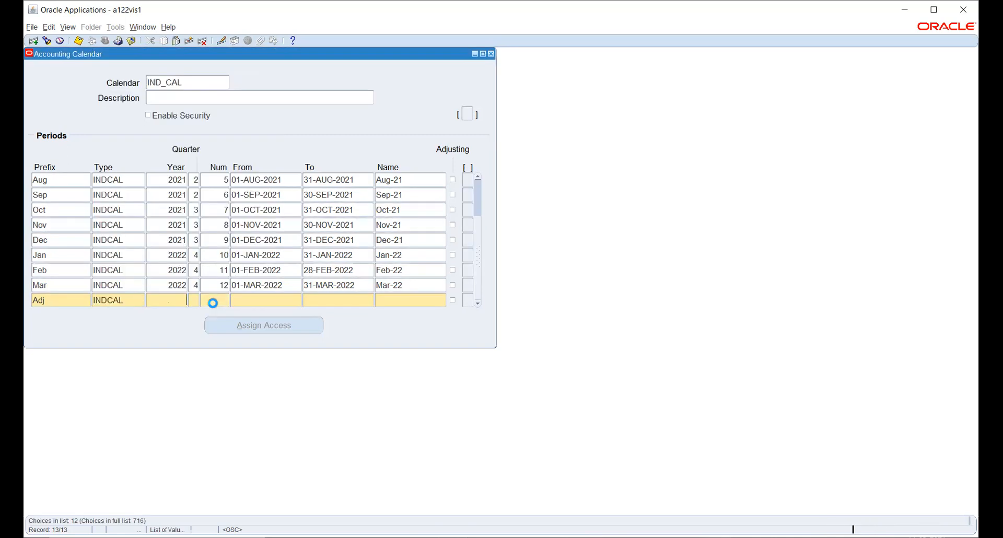
text(2022)
key(Tab)
text(4)
key(Tab)
text(1)
Date the Adj-22 period from 31-MAR-2022 to 31-MAR-2022 and flag it as adjusting.
key(Tab)
text(31)
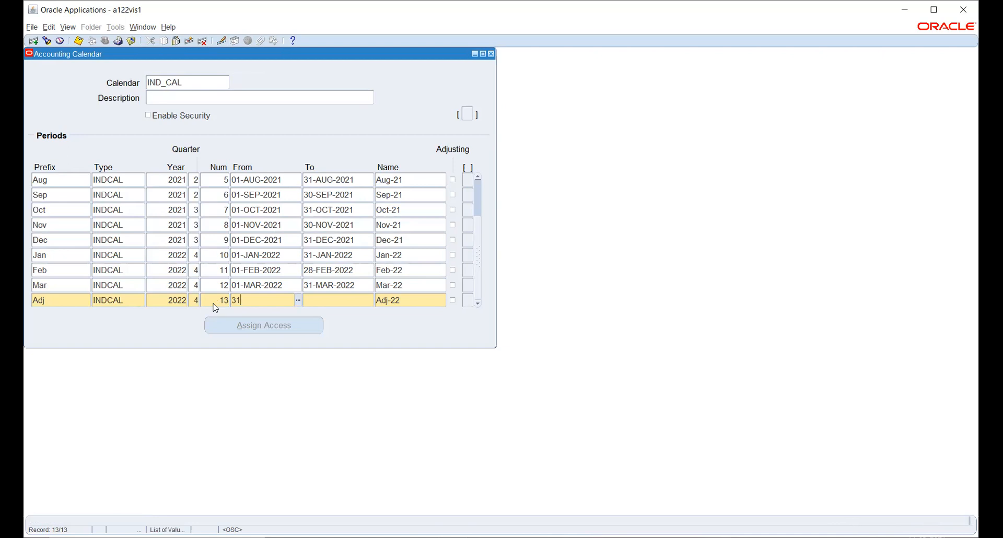
text(MAR2022)
key(Tab)
text(31-MAR-)
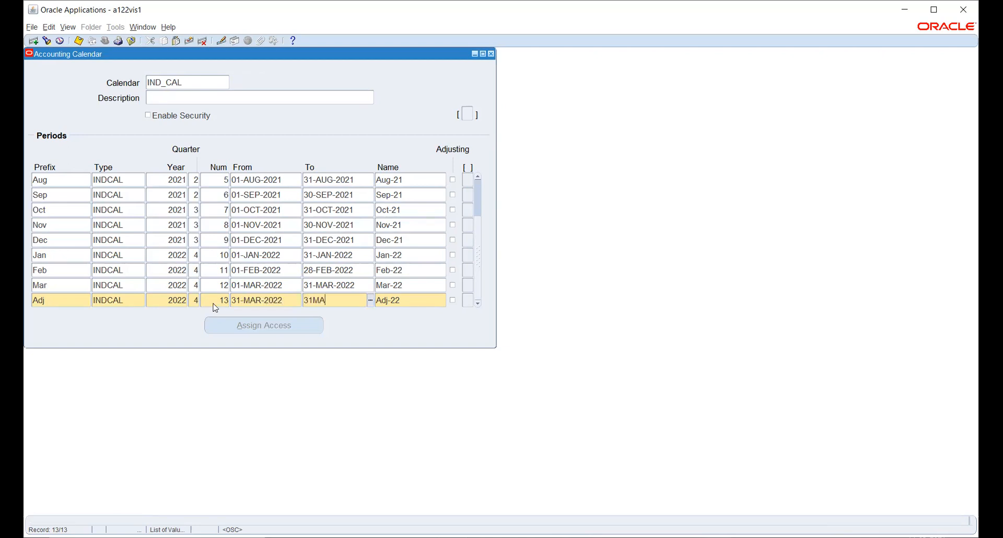
text(2022)
key(Tab)
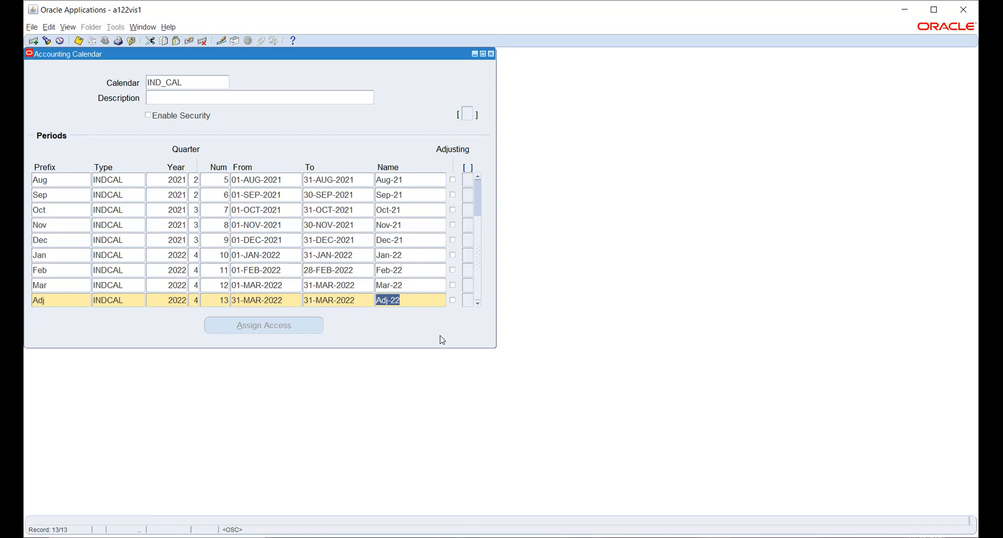
click(452, 300)
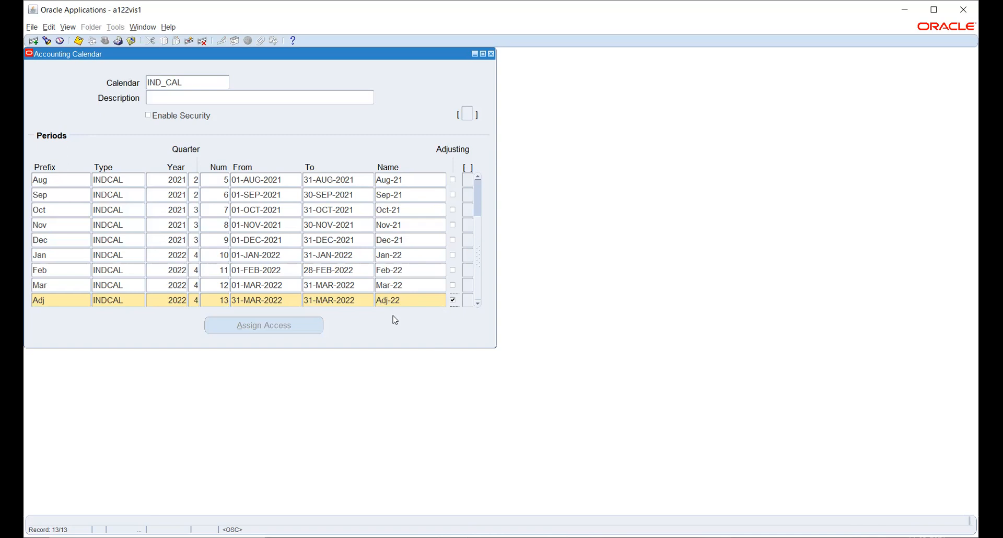
Save the IND_CAL calendar with all thirteen periods.
click(78, 41)
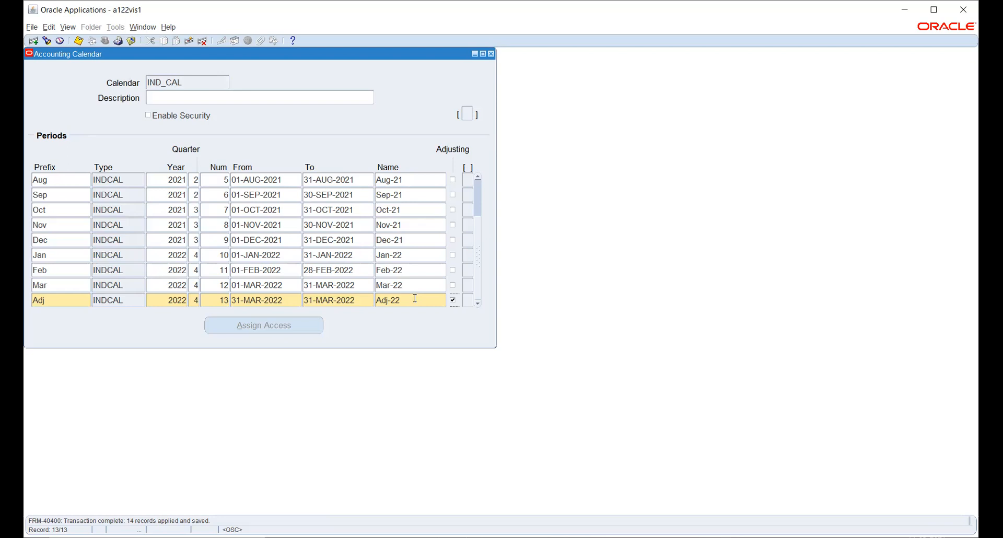
Retype the adjusting period name as Adj-22, save, and dismiss the APP-SQLGL-08267 spaces error.
click(415, 299)
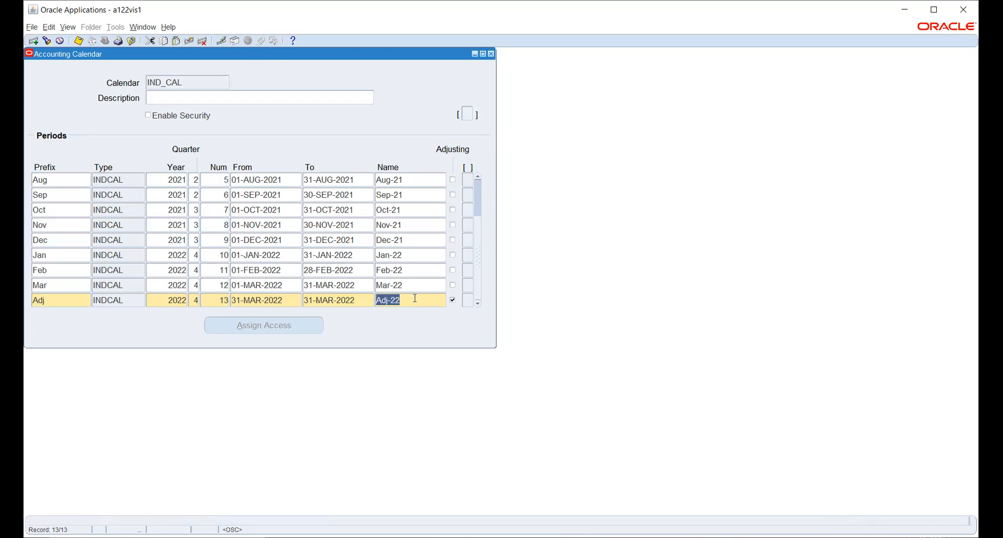
text(Adjustment-22)
key(BackSpace)
key(BackSpace)
key(BackSpace)
key(BackSpace)
key(BackSpace)
key(BackSpace)
key(BackSpace)
key(BackSpace)
key(BackSpace)
key(BackSpace)
text(-22)
key(ctrl+s)
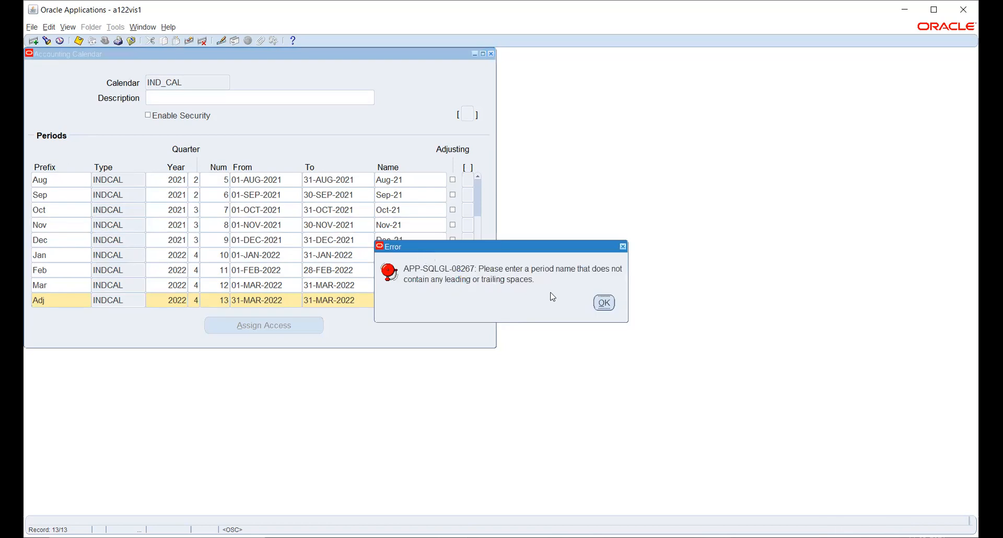
click(602, 302)
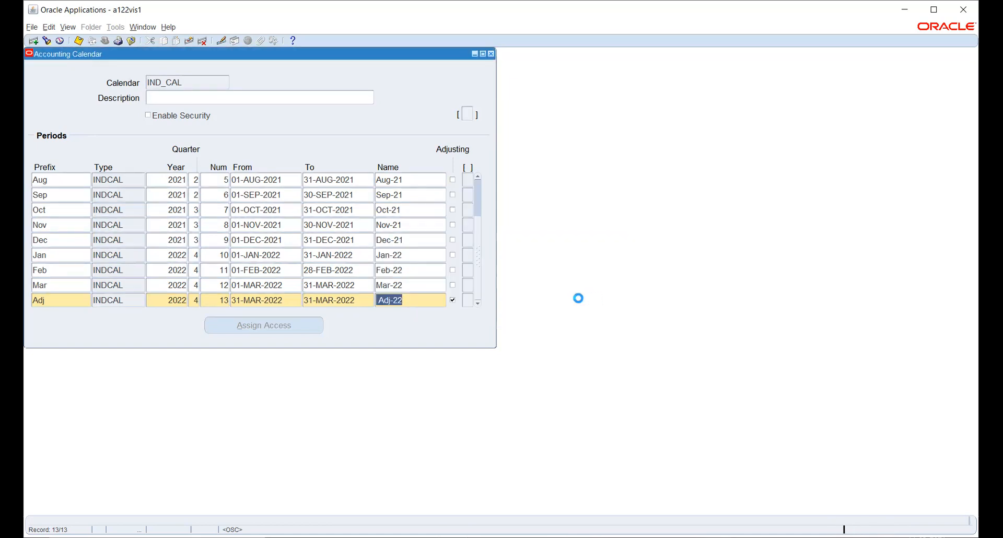
Correct the Adj-22 name and save IND_CAL with 1 record applied.
click(411, 299)
key(ctrl+s)
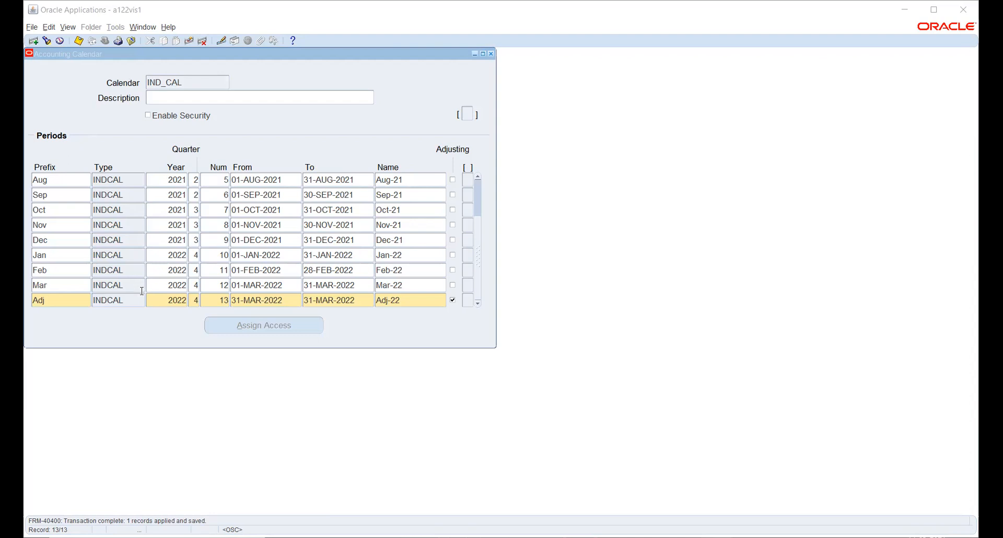
Add a blank period row below Adj-22 and browse the calendar Type list without choosing a type.
click(135, 300)
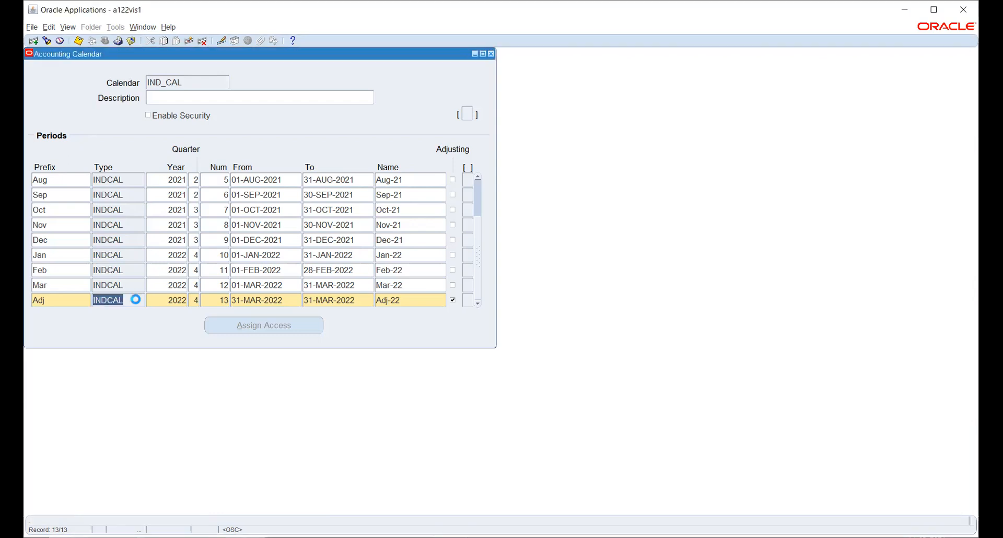
key(Down)
click(139, 300)
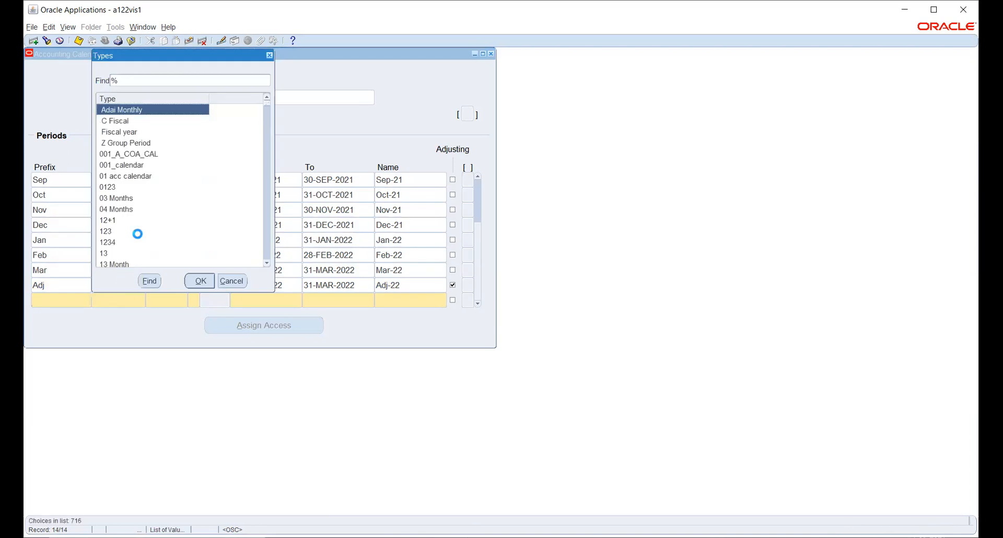
scroll(141, 143, down, 1)
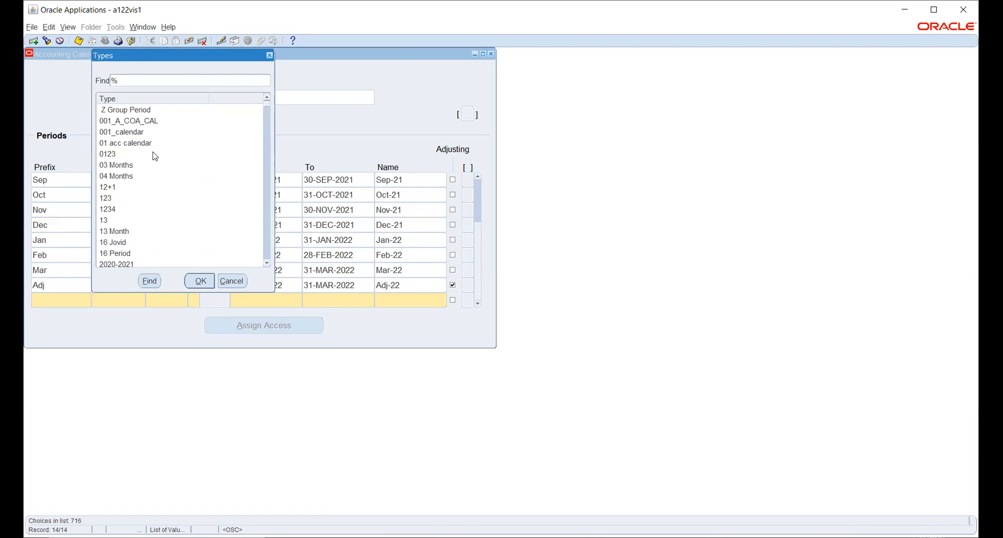
scroll(154, 183, down, 5)
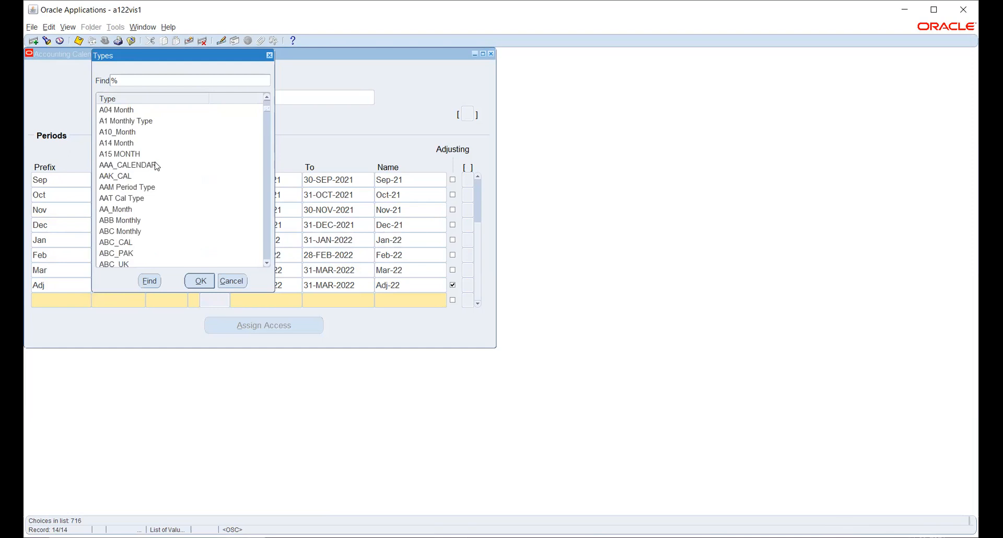
scroll(157, 166, down, 3)
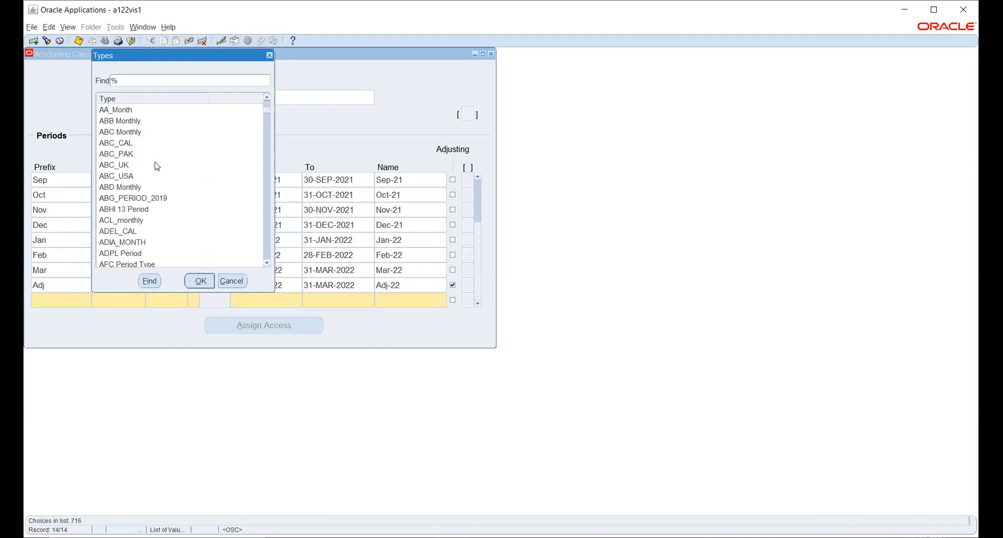
scroll(157, 166, down, 5)
scroll(157, 166, down, 1)
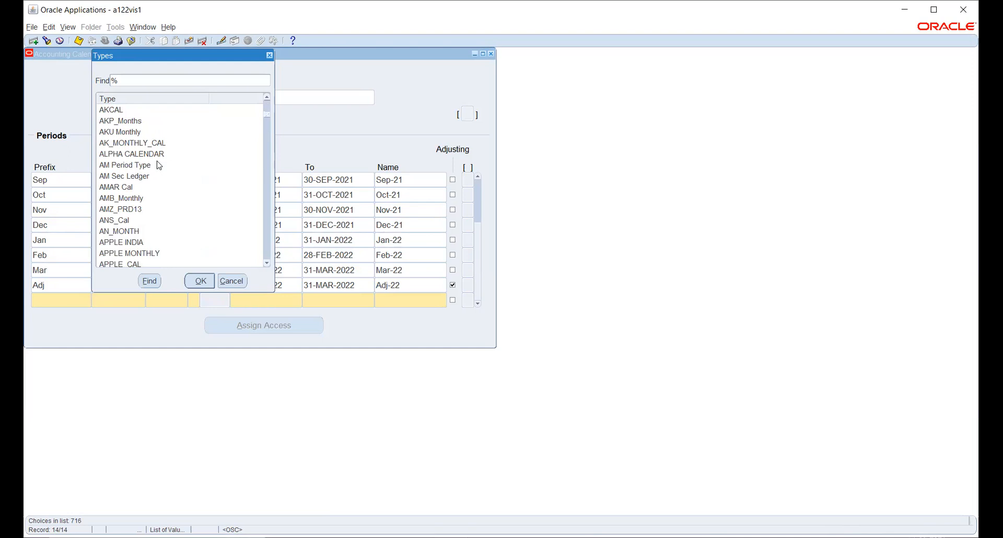
scroll(161, 167, down, 1)
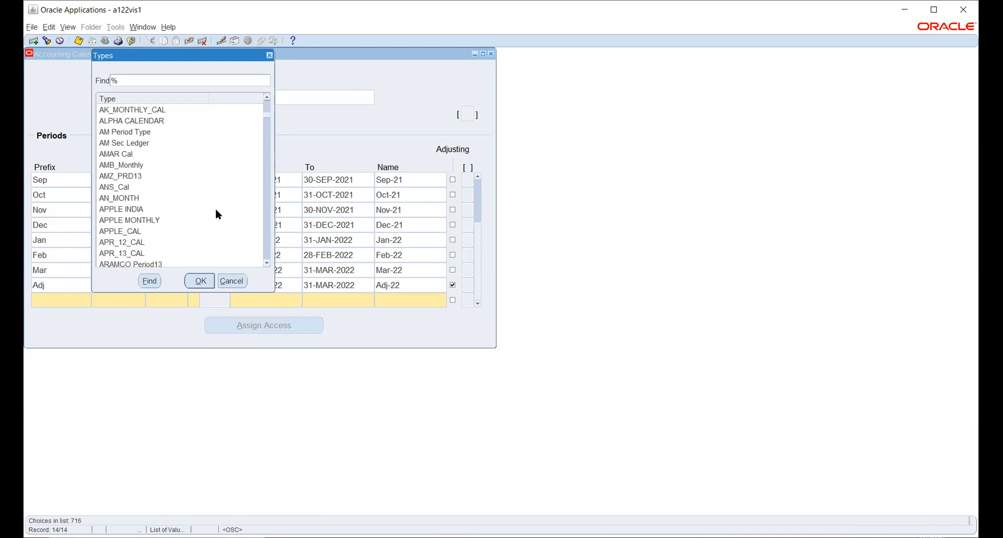
click(237, 283)
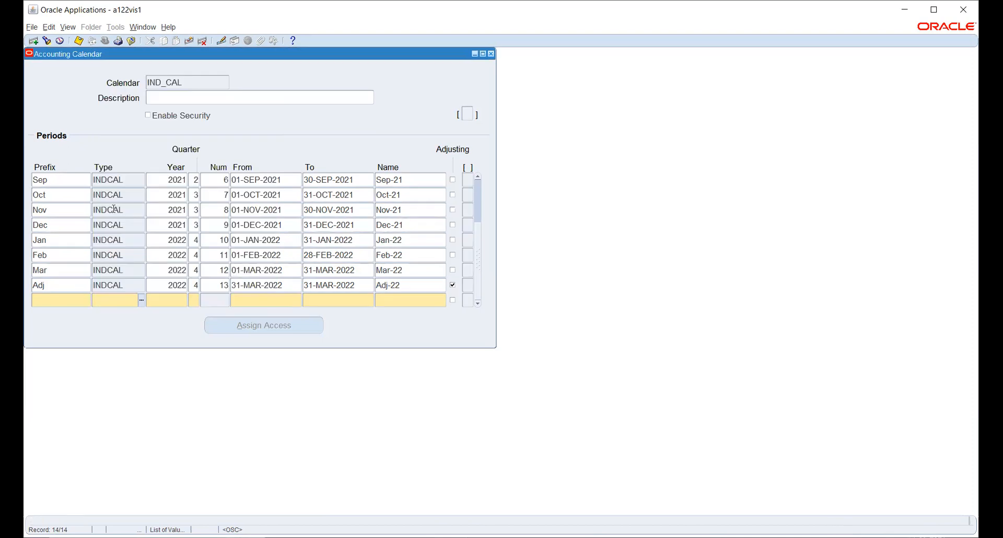
Drop the blank period row and save IND_CAL, raising the calendar validation prompt.
click(190, 41)
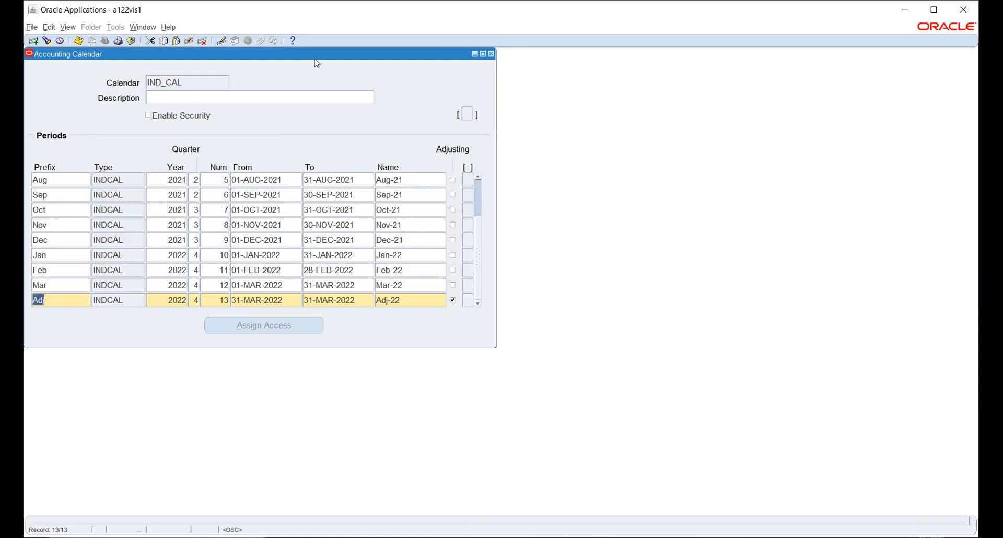
key(ctrl+s)
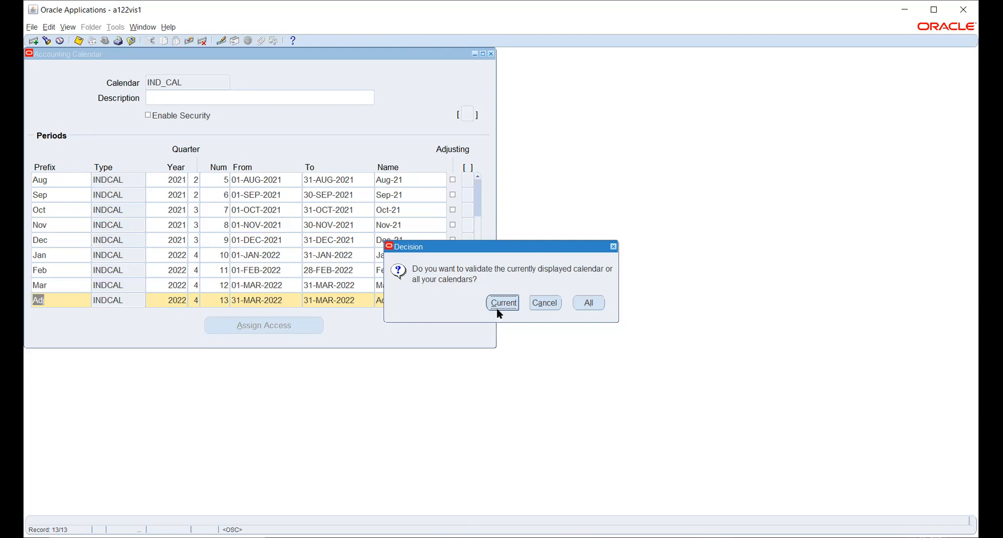
Validate only the IND_CAL calendar and open the validation request's output report.
click(502, 304)
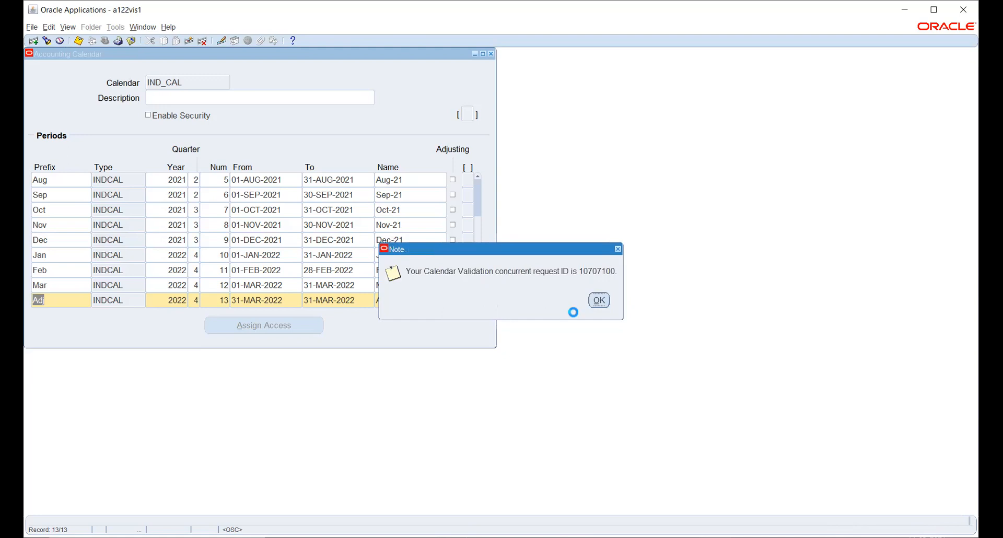
click(599, 300)
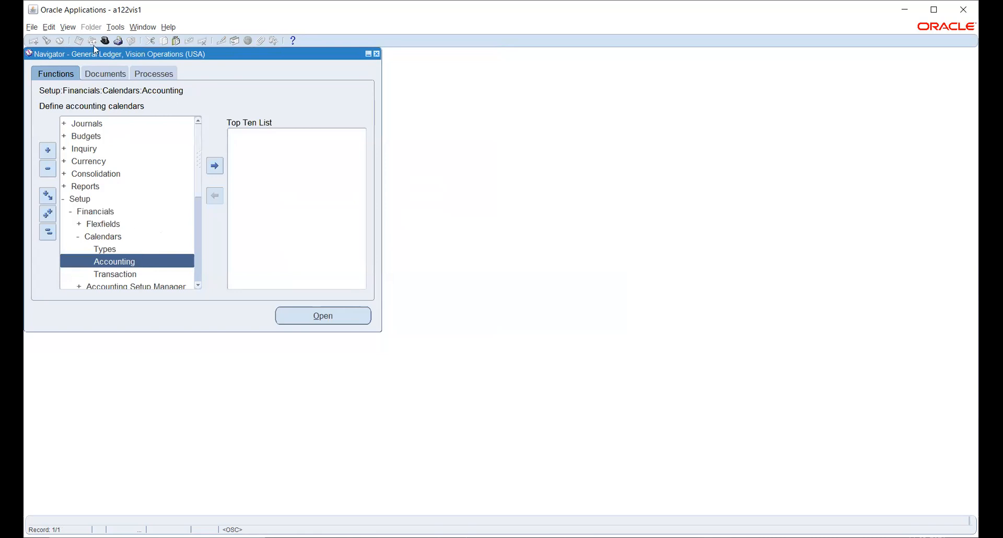
click(68, 29)
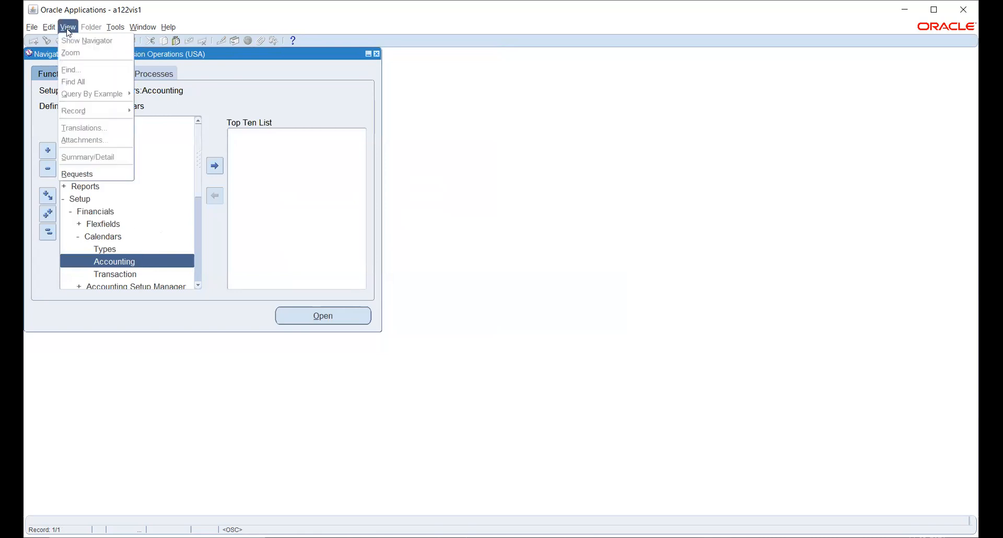
click(82, 176)
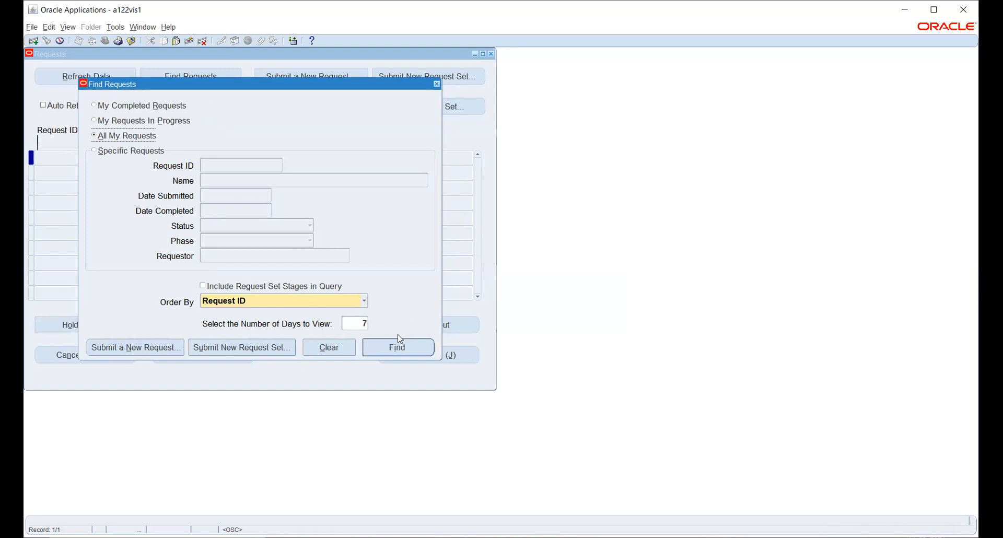
click(408, 351)
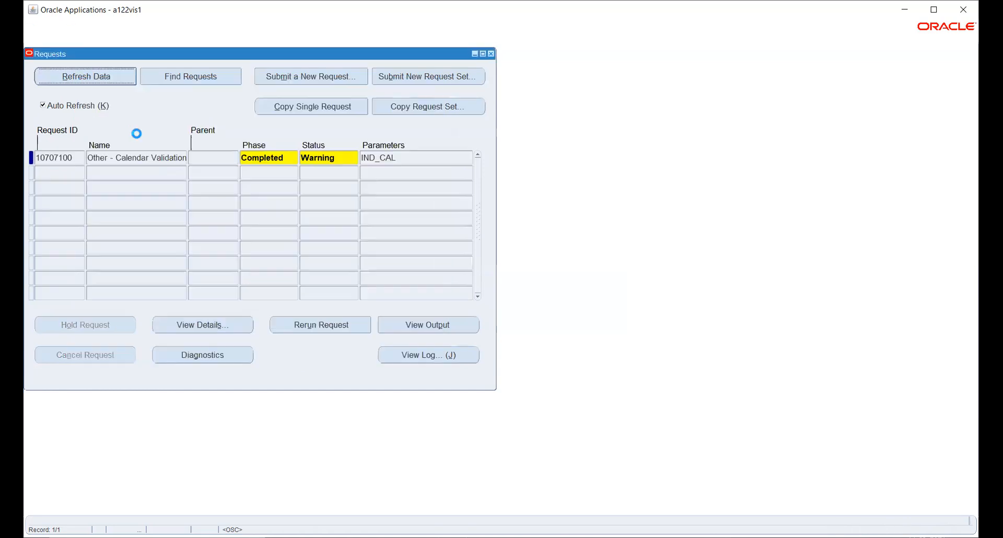
drag(116, 158, 87, 157)
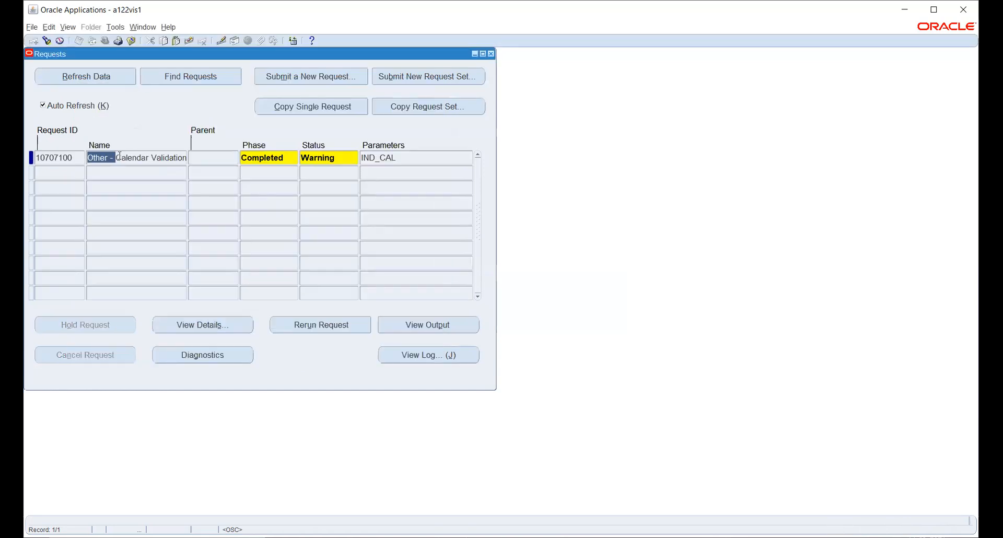
click(414, 326)
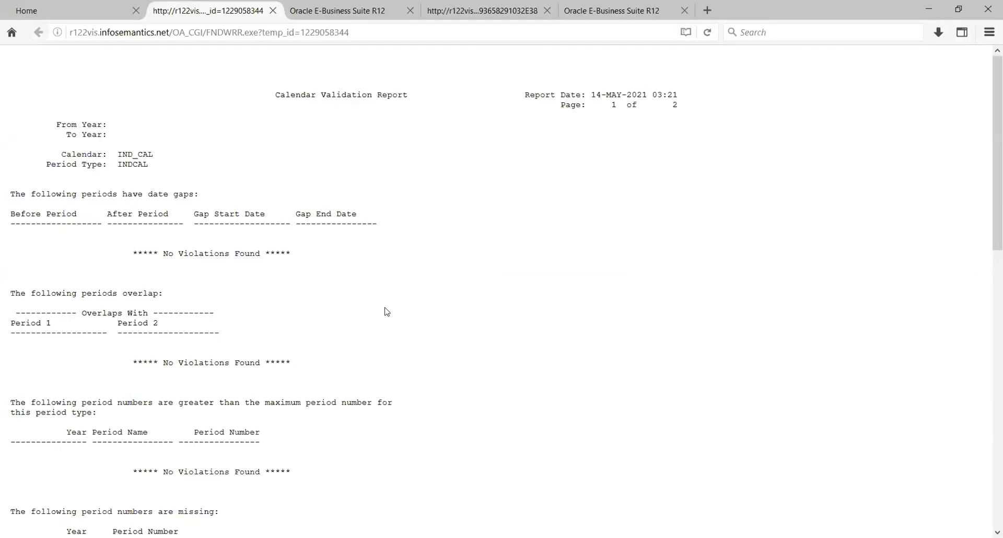
Scroll the IND_CAL Calendar Validation Report, noting 2022 quarters 1–3 flagged missing.
scroll(249, 269, down, 5)
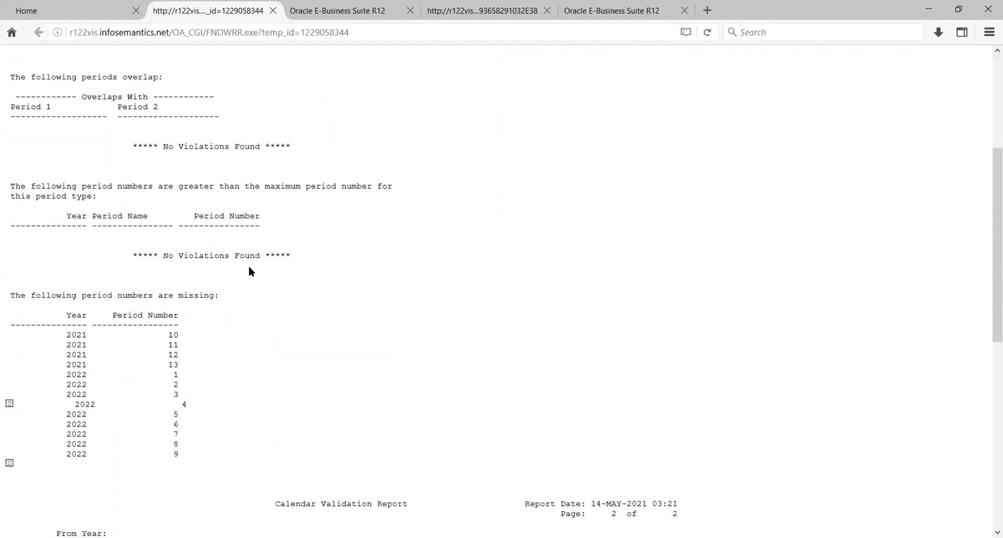
scroll(249, 276, down, 3)
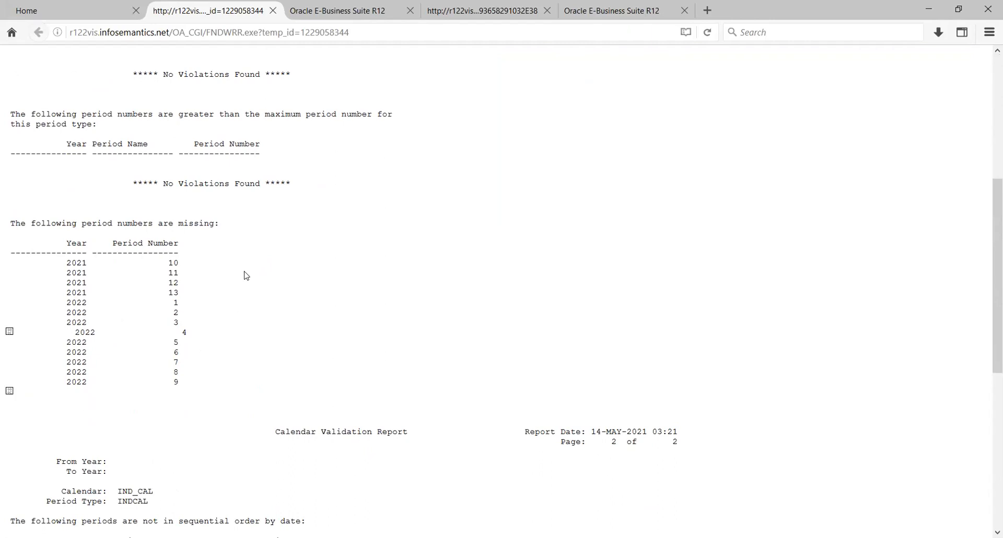
scroll(246, 275, up, 3)
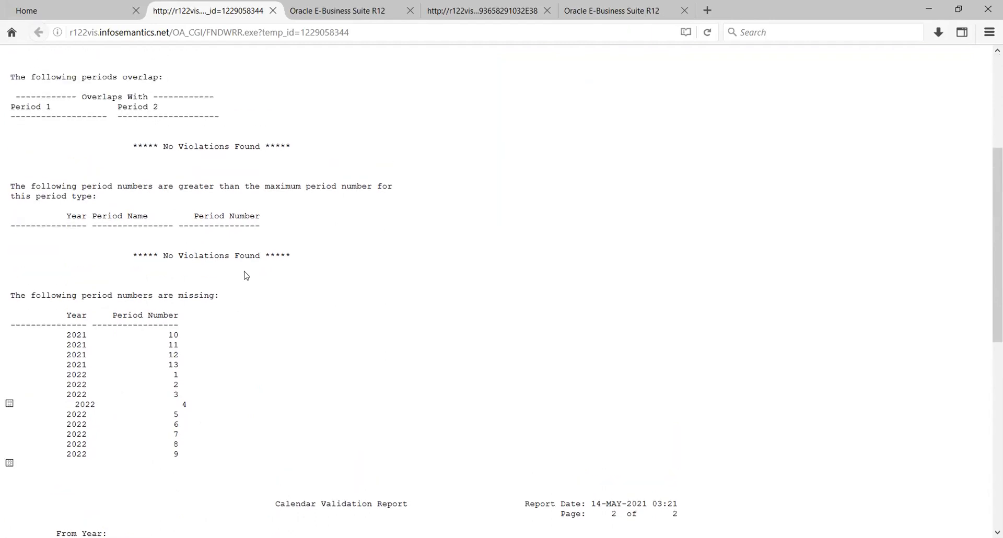
scroll(247, 276, down, 10)
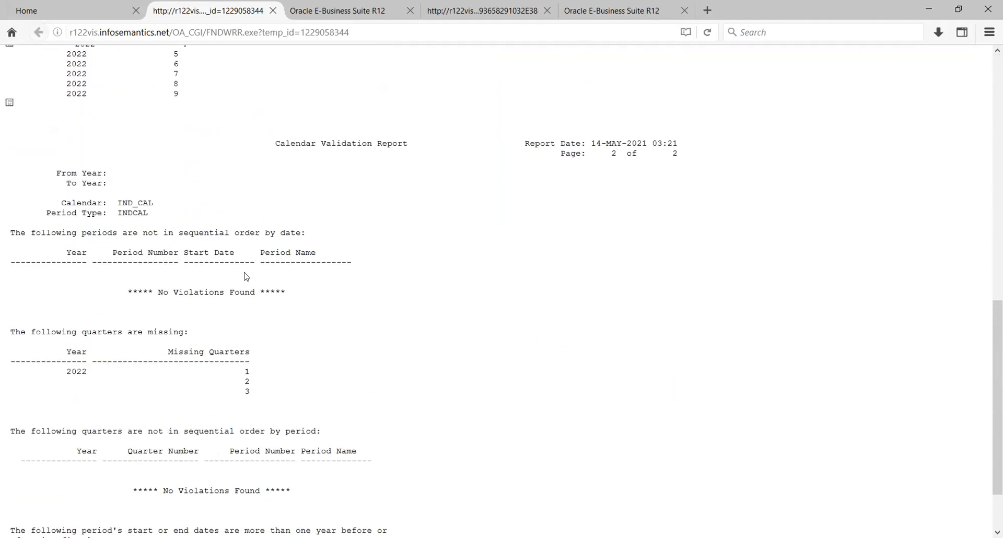
scroll(247, 275, down, 3)
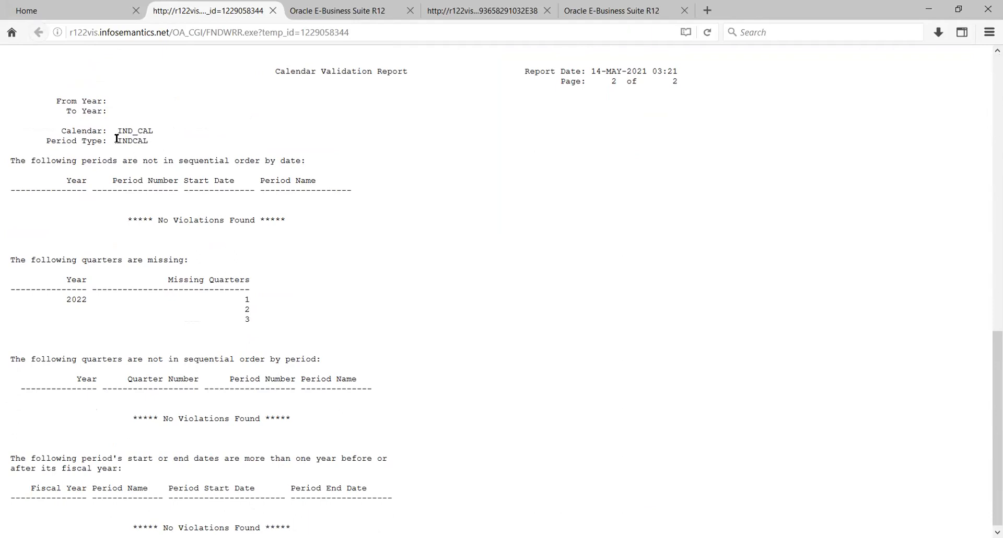
drag(117, 130, 158, 136)
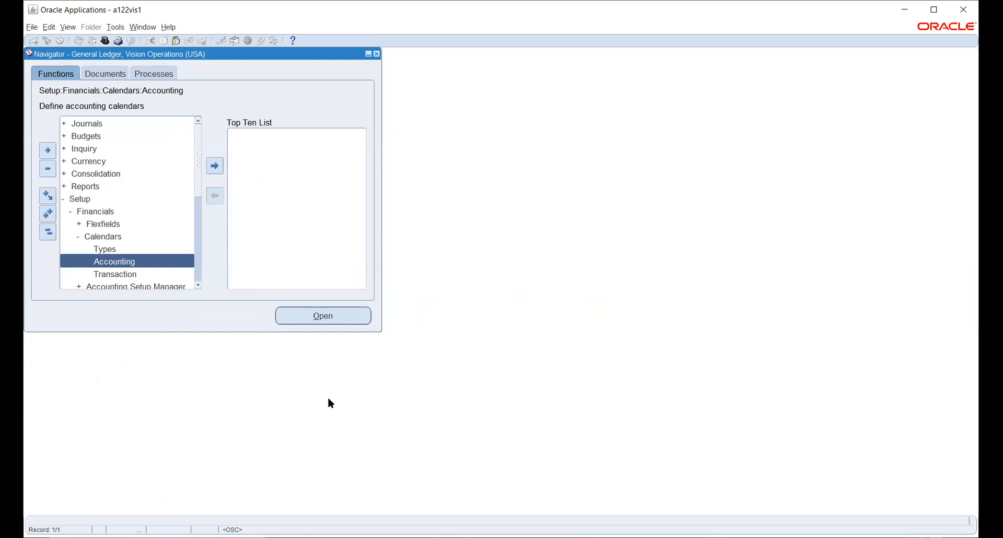
Select the Currency branch in the General Ledger Navigator and scroll the functions list.
click(77, 165)
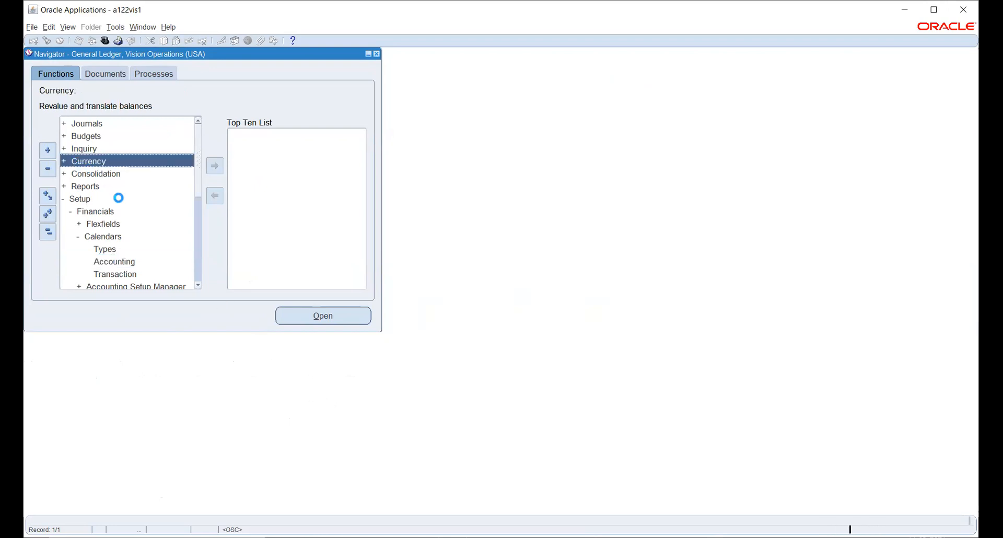
scroll(129, 236, down, 3)
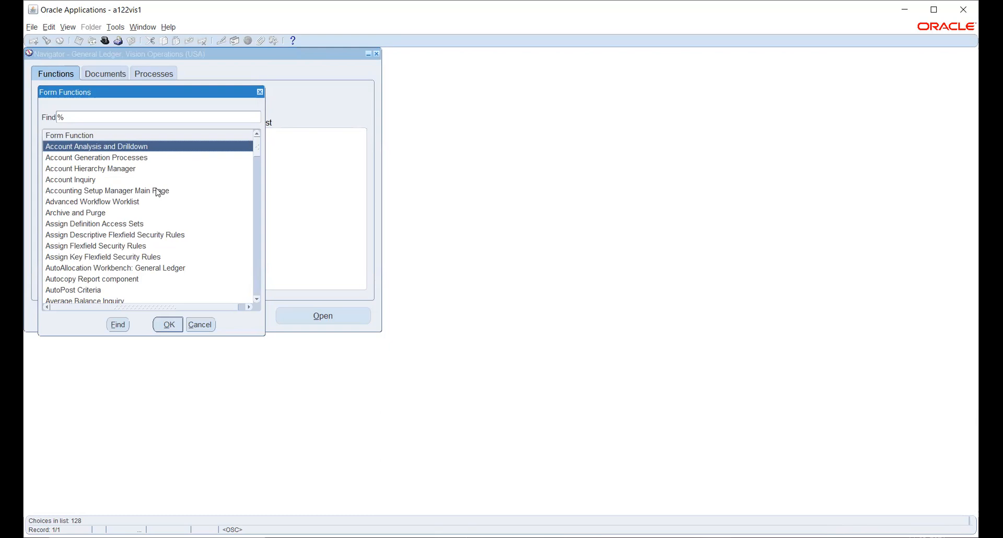
Search form functions for %curr% and open the Currencies form.
click(87, 117)
text(cale)
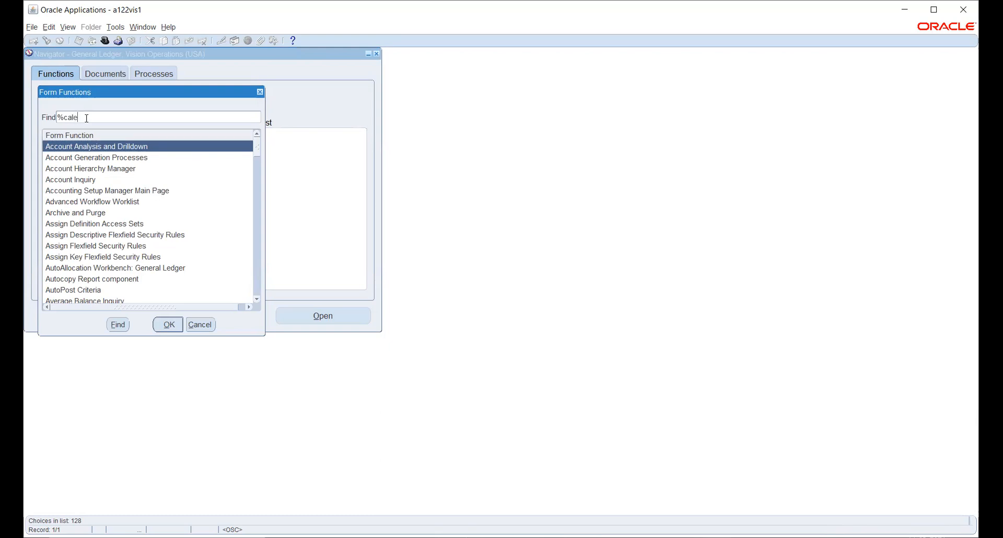
key(BackSpace)
key(BackSpace)
key(BackSpace)
text(urr%)
key(Return)
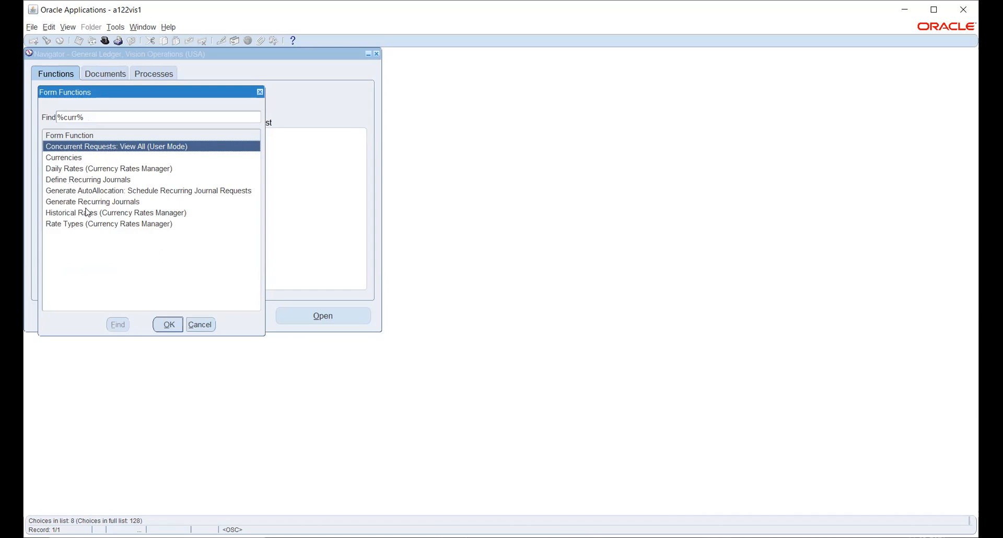
click(73, 159)
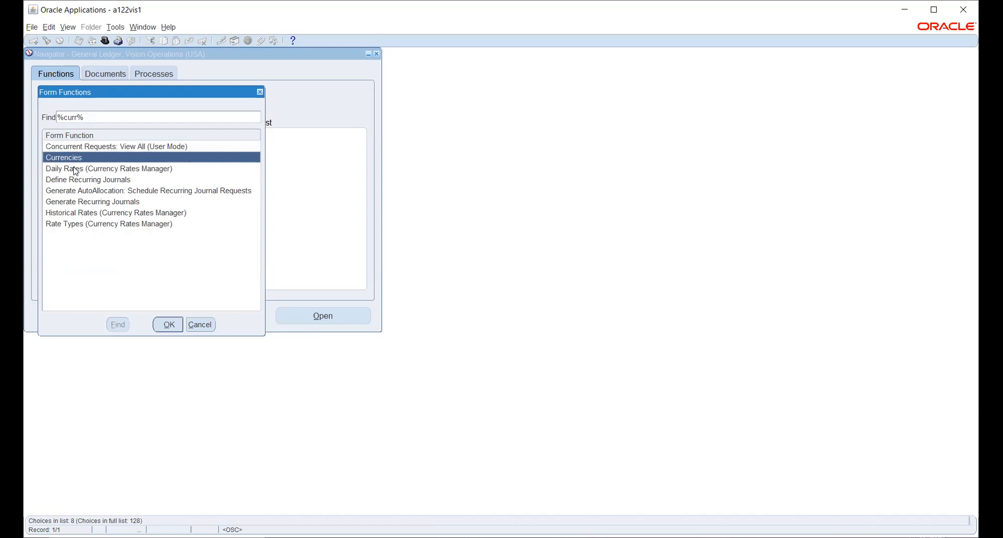
click(167, 329)
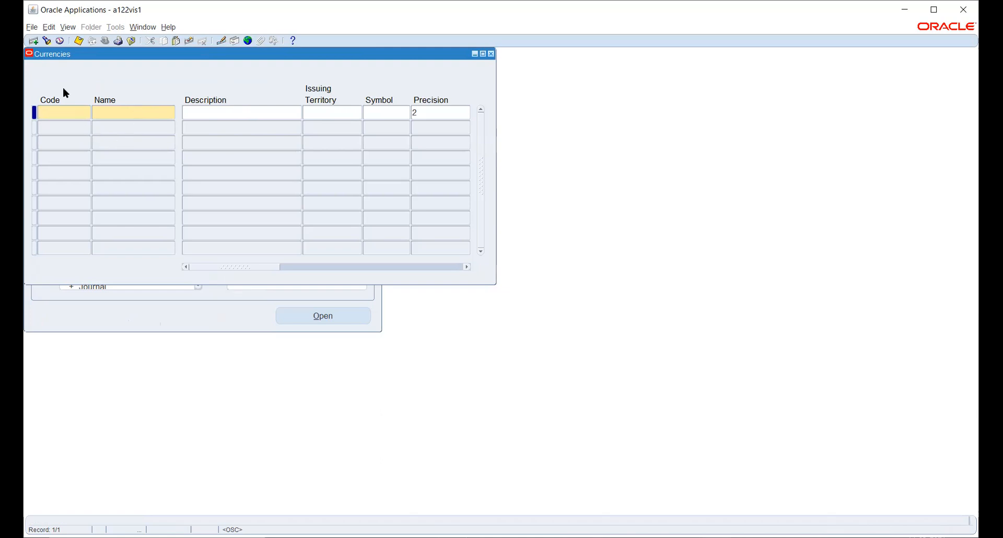
Filter existing currencies by 'in' and load INR Indian Rupee, territory India, precision 2.
click(47, 40)
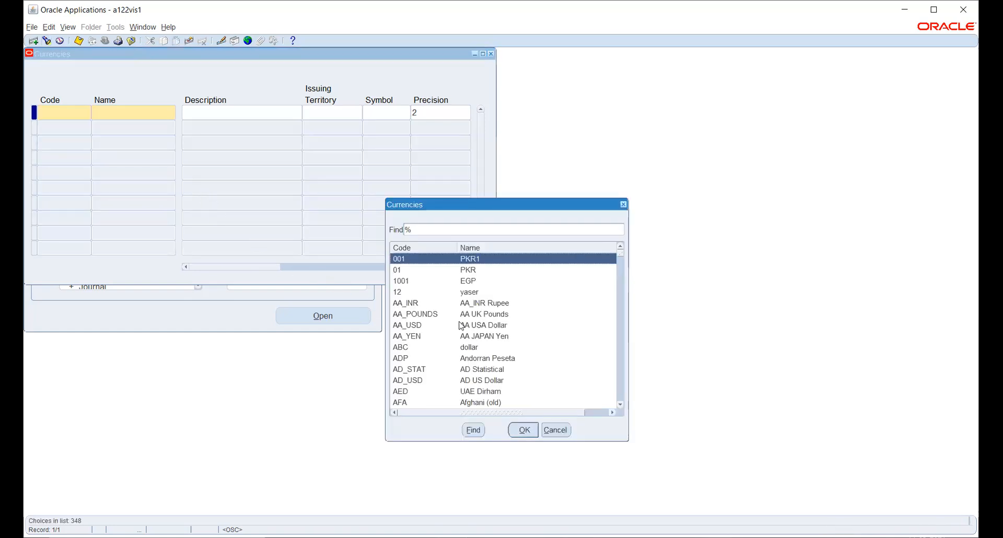
text(i)
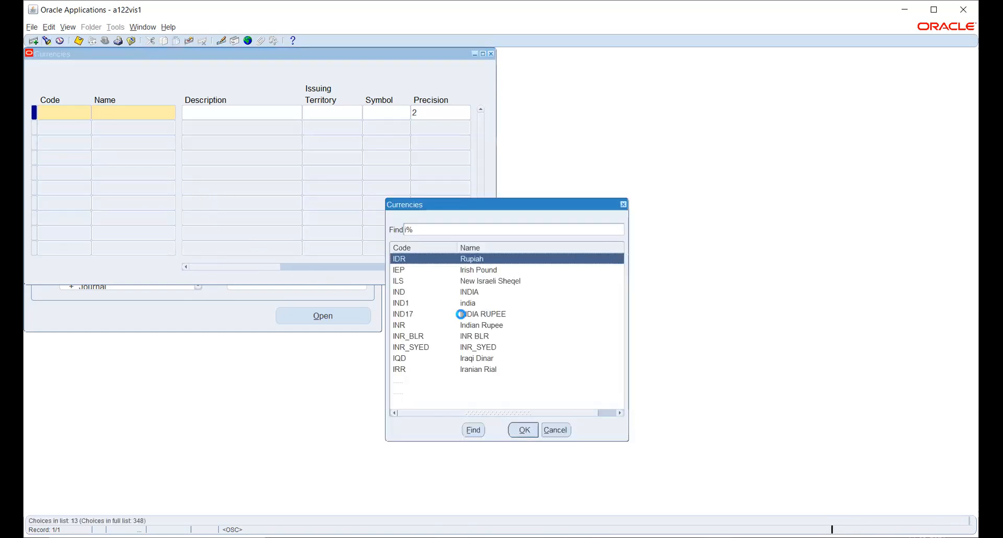
text(n)
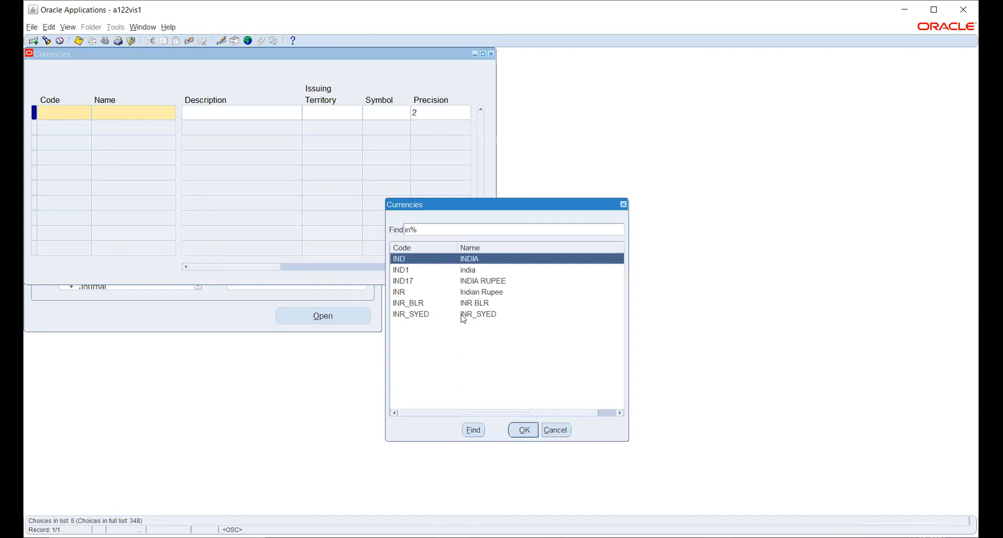
key(Down)
key(Down)
key(Down)
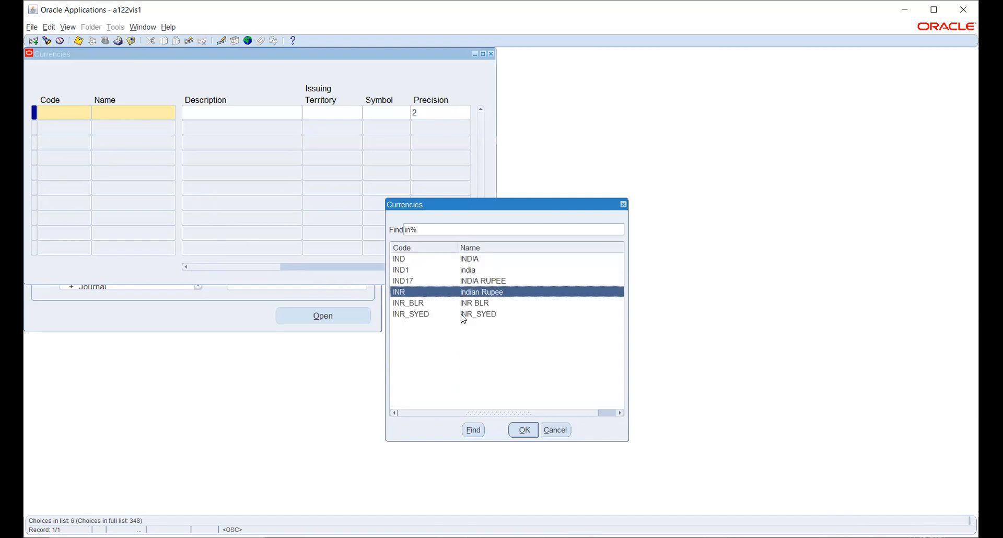
key(Return)
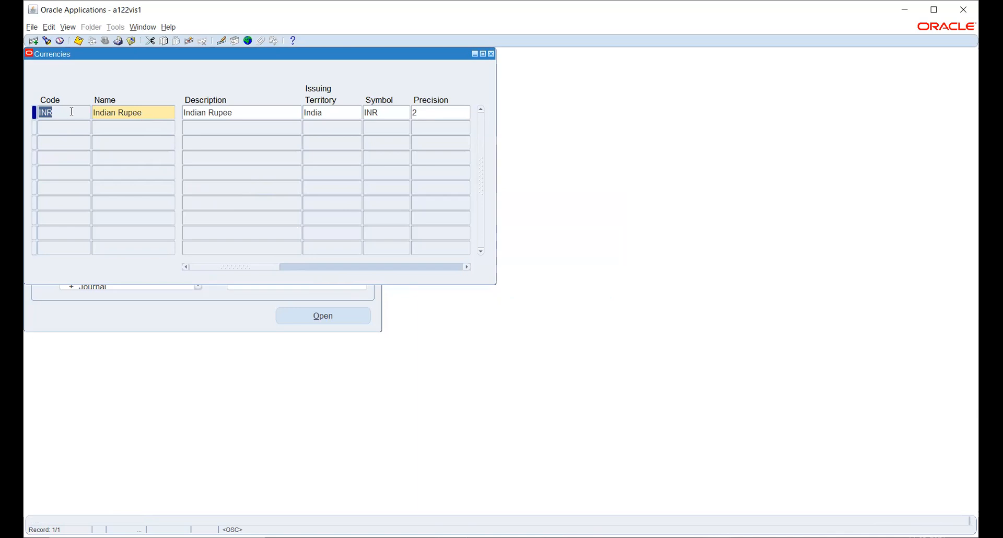
Review the INR record's columns and precision 2, save with no changes, and close Currencies.
drag(228, 271, 416, 298)
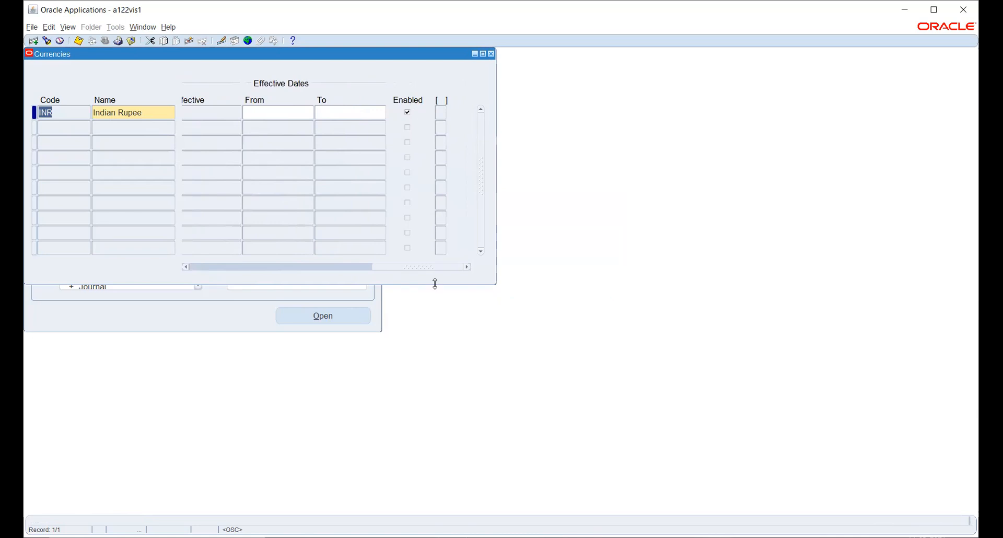
drag(429, 272, 195, 242)
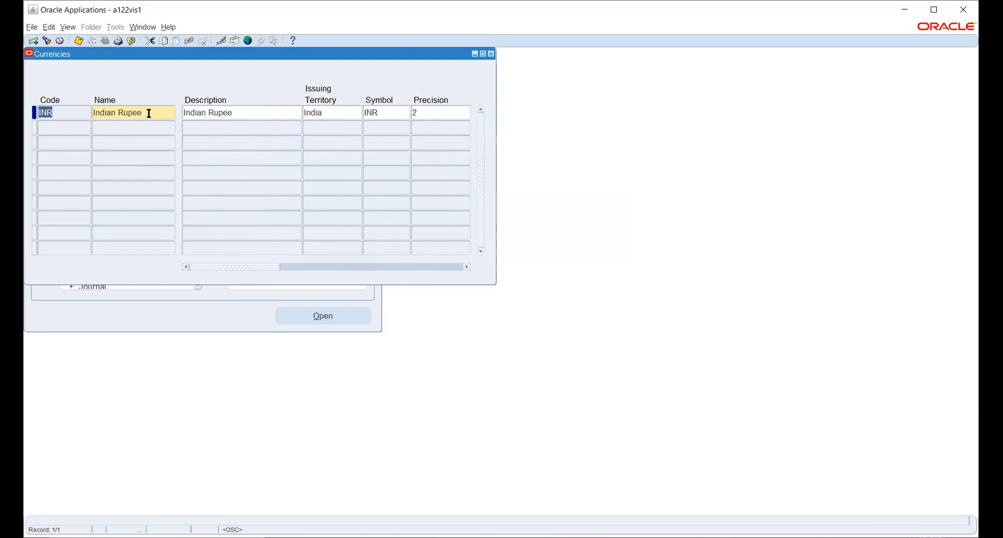
drag(265, 267, 298, 269)
click(327, 113)
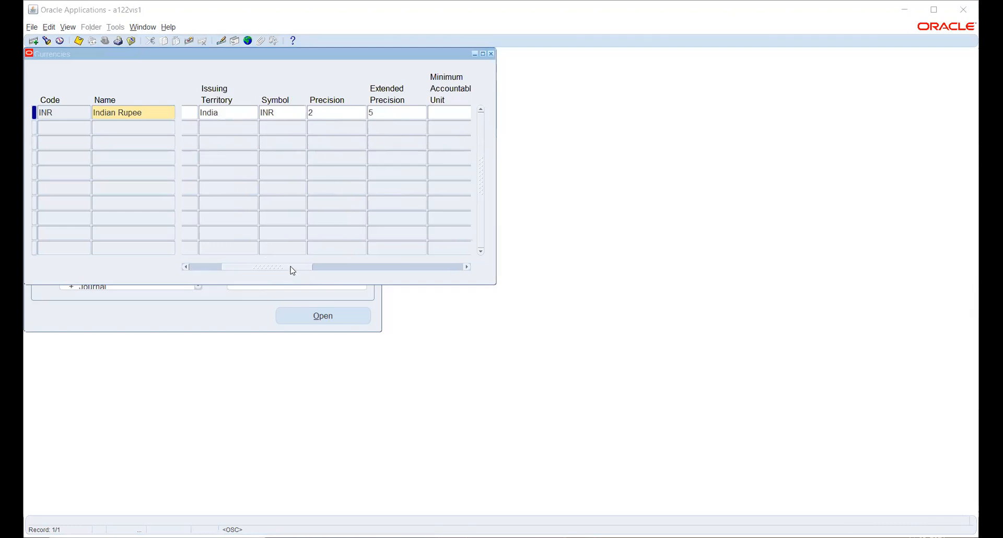
drag(293, 271, 466, 262)
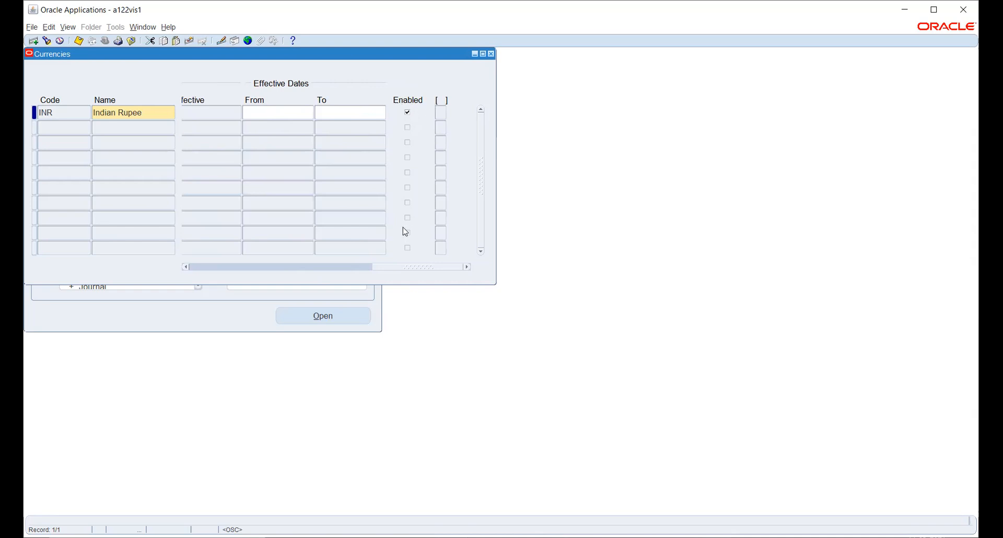
drag(405, 268, 284, 281)
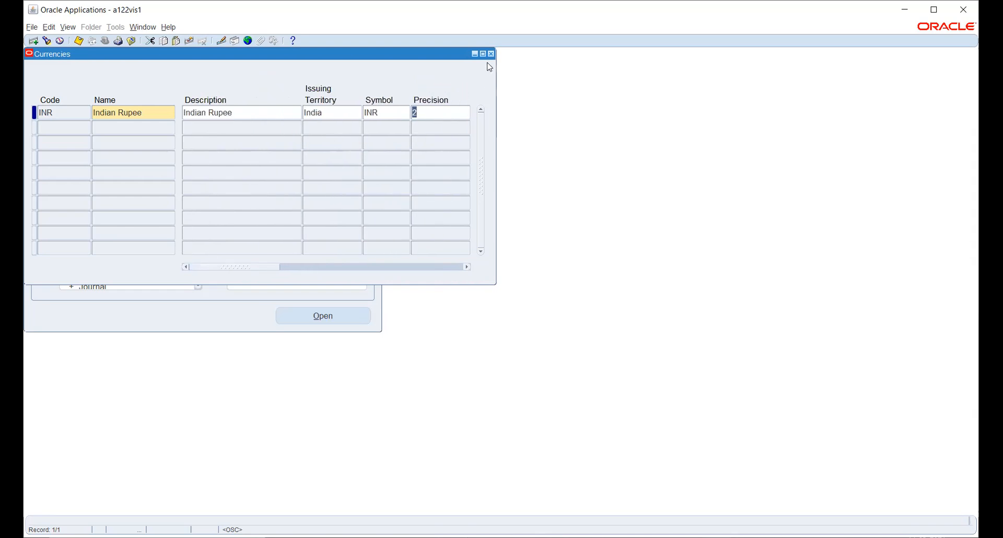
click(79, 41)
click(492, 54)
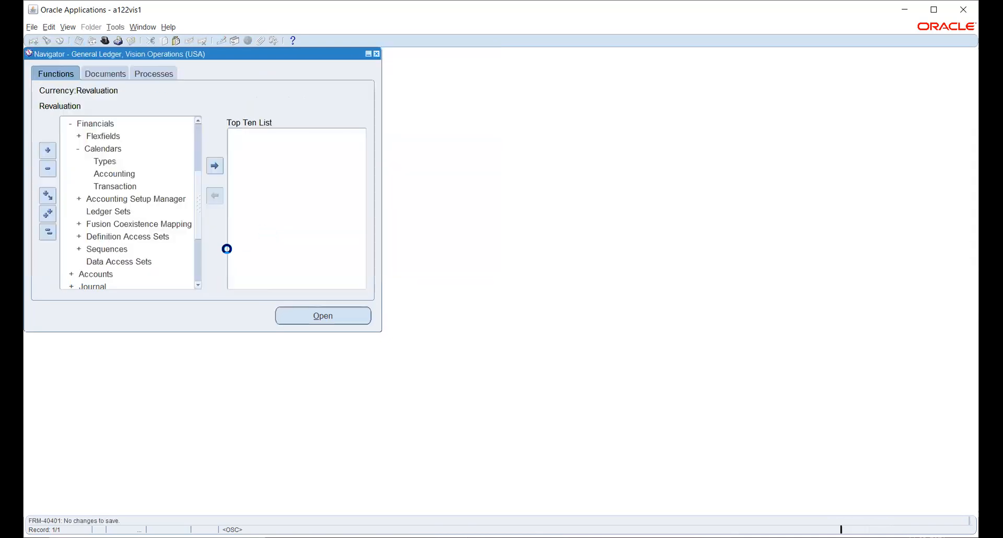
In the Navigator, expand Flexfields > Key and launch the Segments function.
click(48, 233)
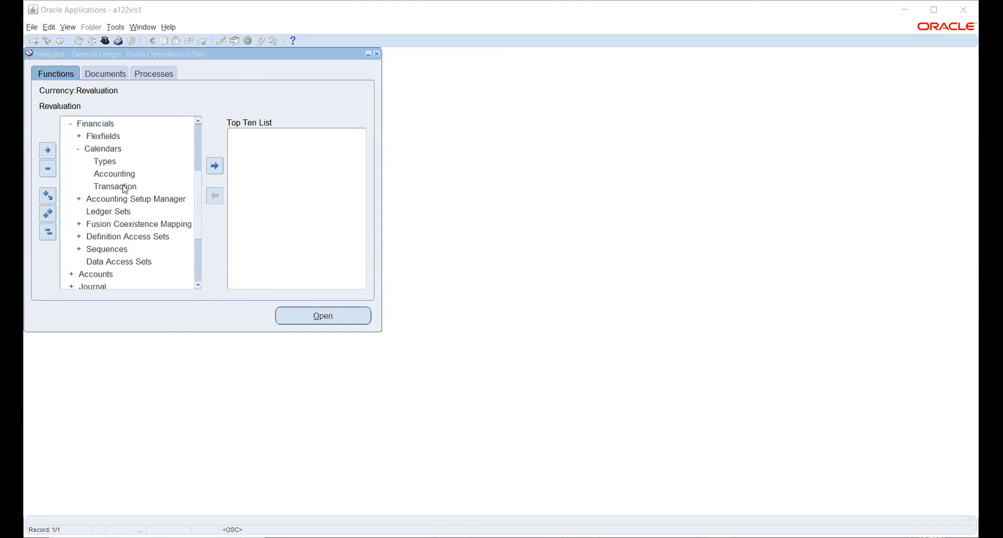
scroll(124, 189, up, 2)
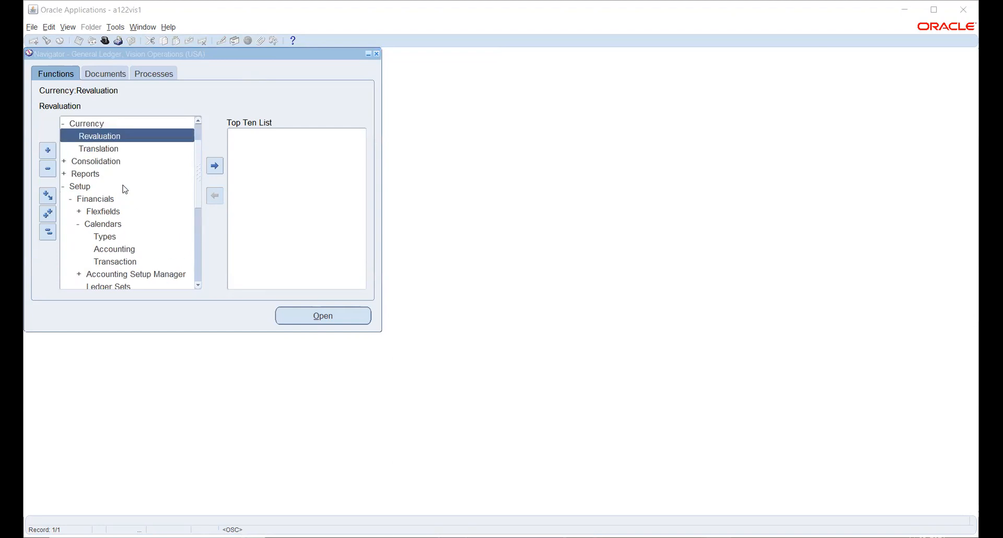
double_click(99, 216)
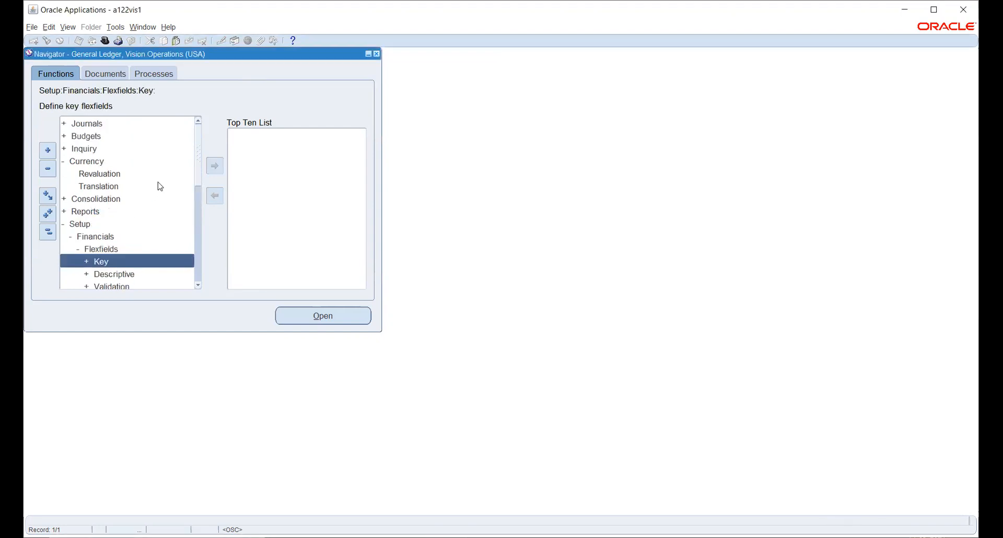
scroll(157, 184, down, 1)
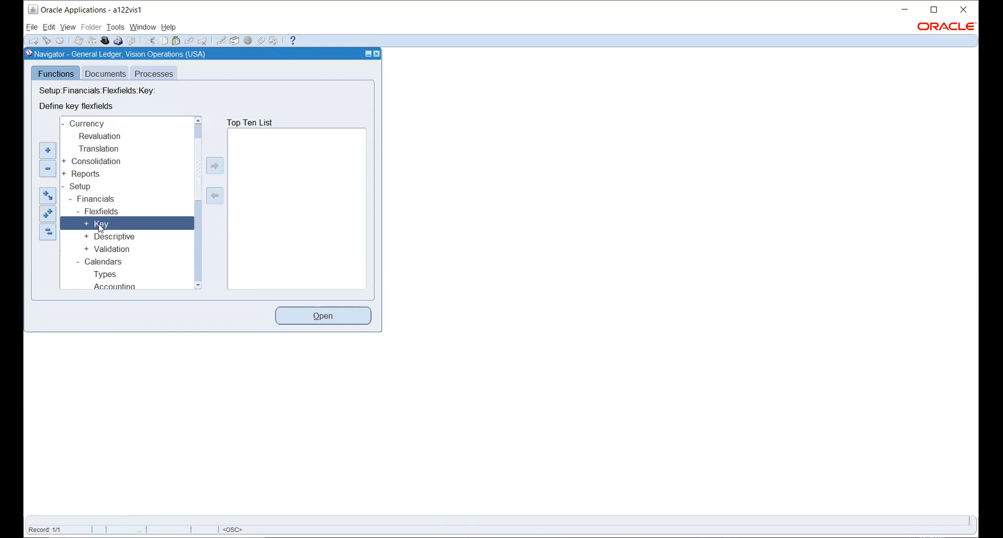
double_click(101, 225)
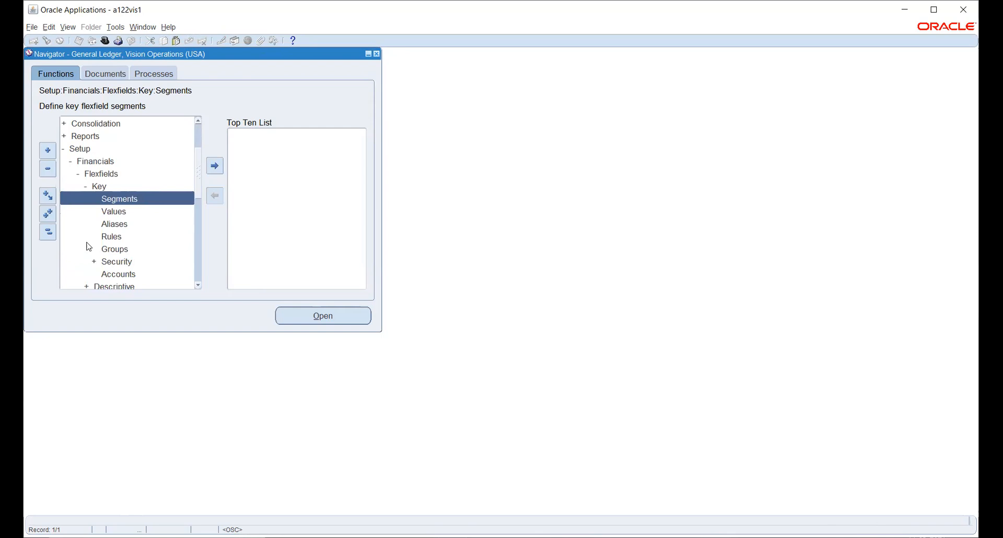
double_click(109, 200)
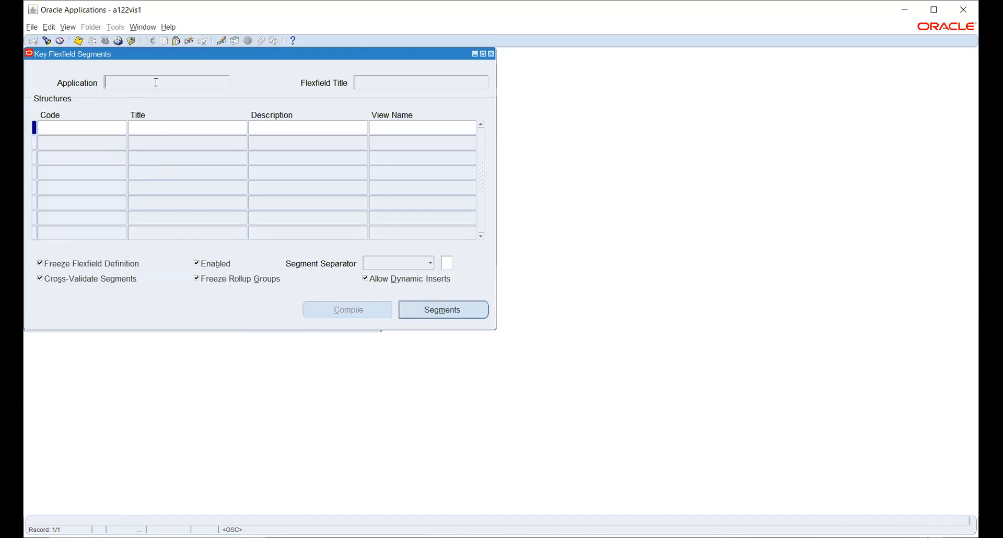
Search flexfields for 'general Ledger' and select the General Ledger Accounting Flexfield.
click(47, 40)
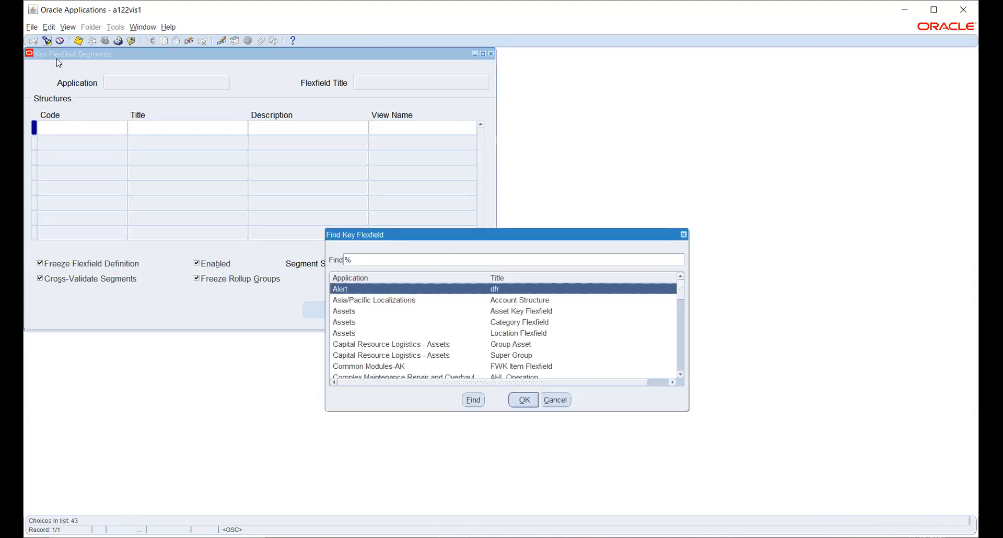
text(general Ledger)
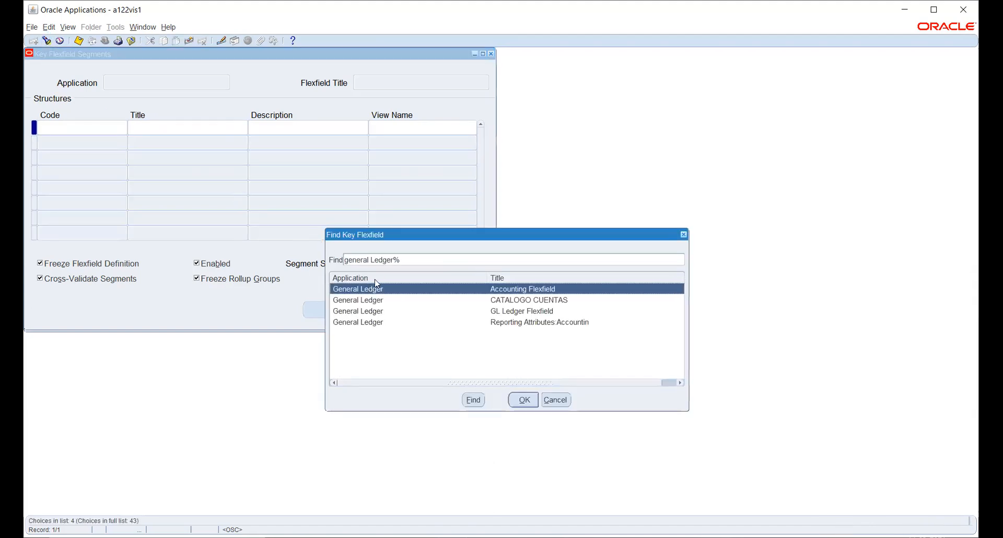
key(Down)
key(Down)
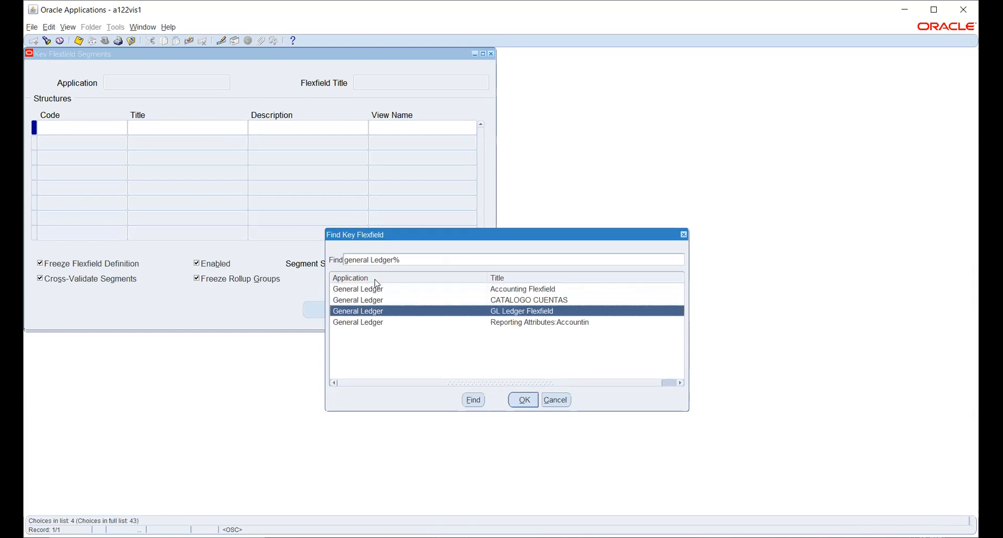
key(Up)
key(Up)
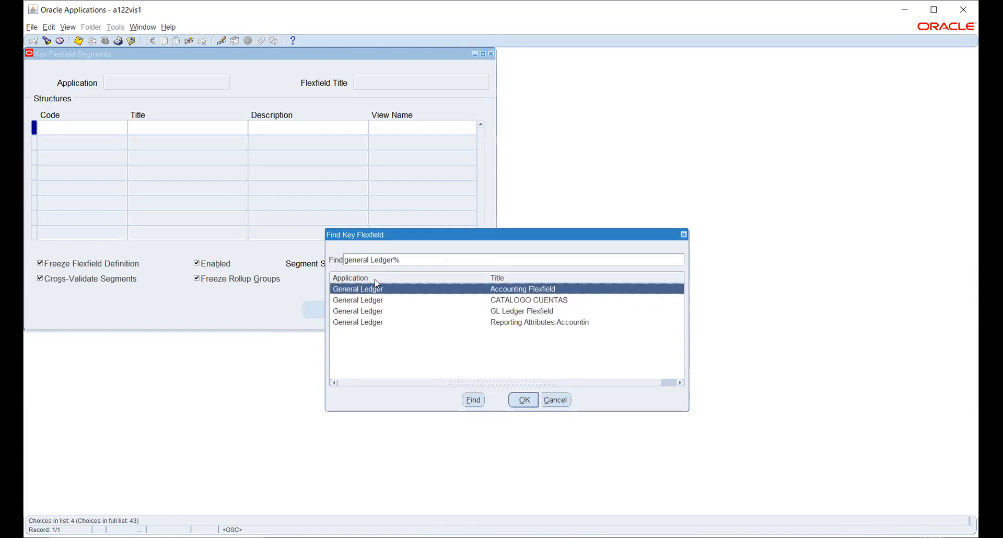
key(Down)
key(Down)
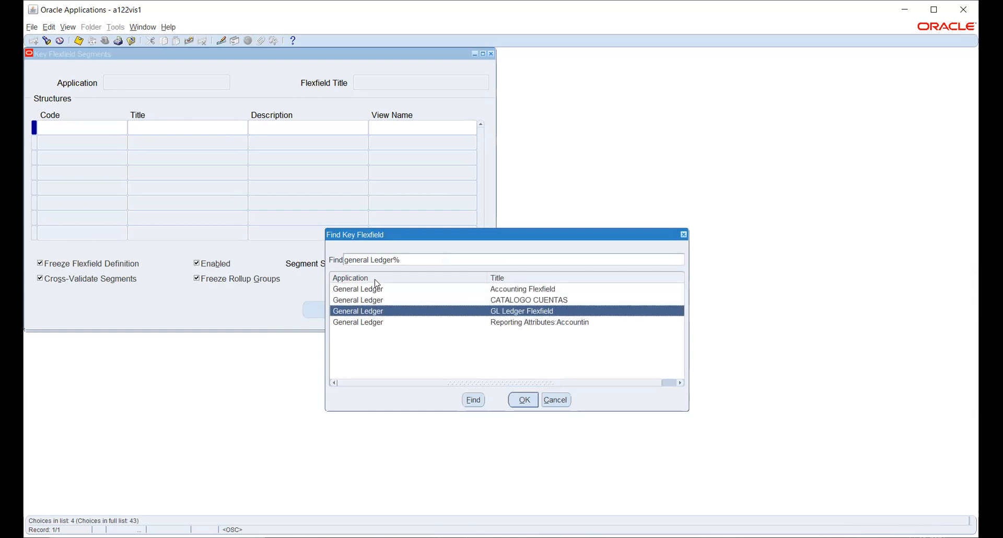
key(Down)
key(Up)
key(Up)
key(Up)
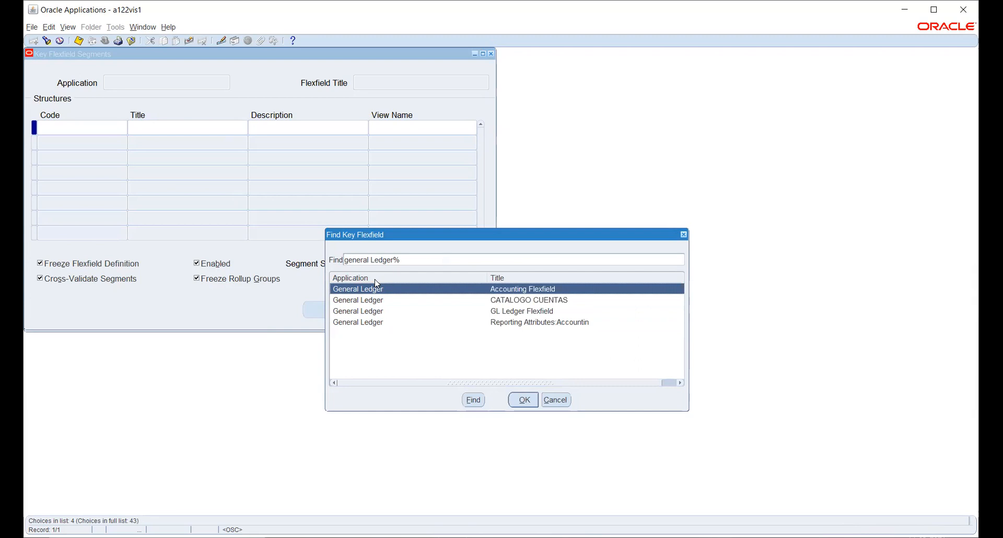
key(Down)
key(Down)
key(Down)
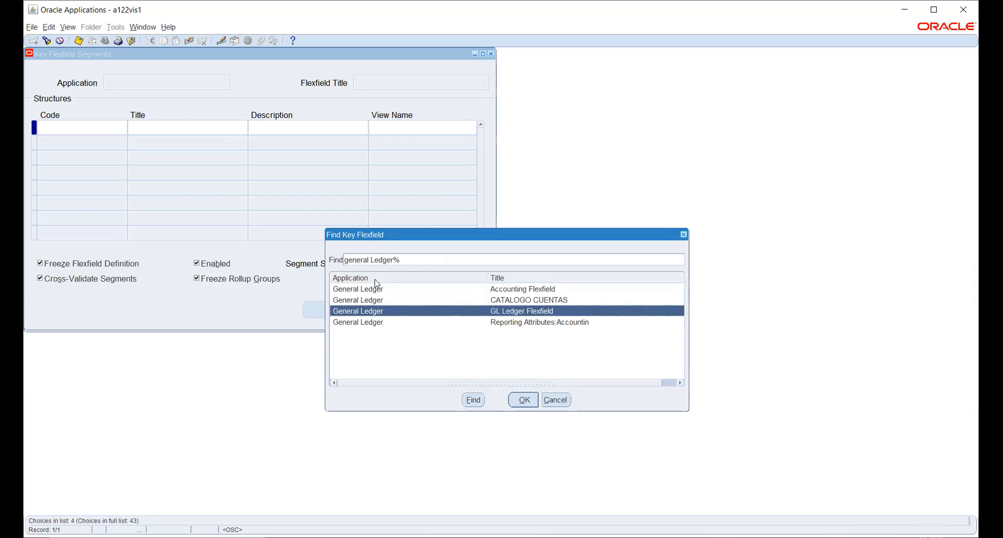
key(Up)
key(Up)
key(Up)
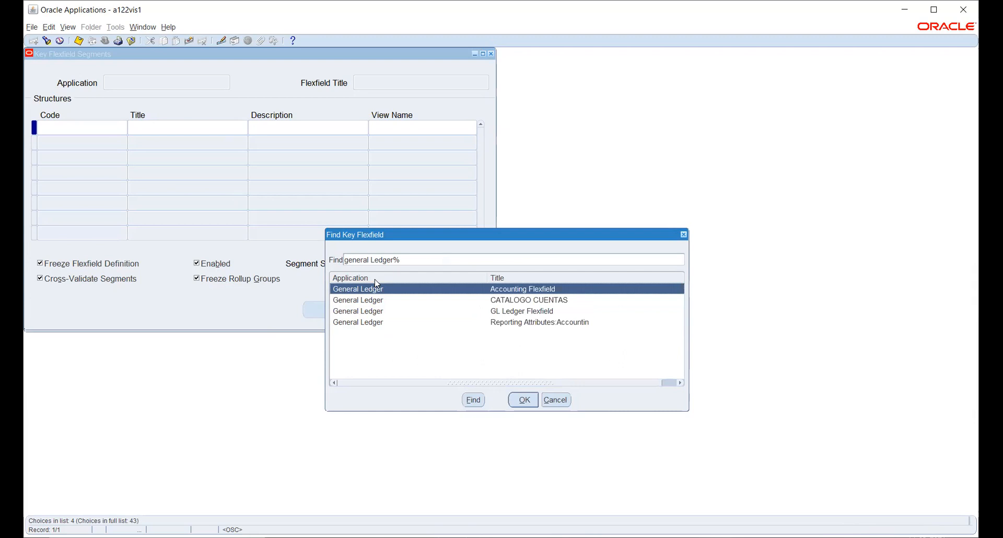
double_click(377, 283)
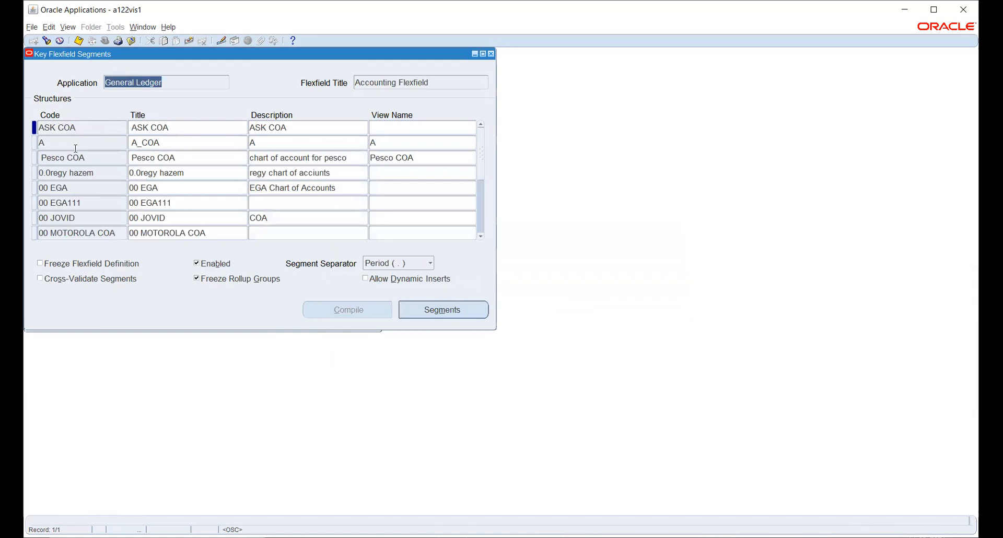
Insert a new structure with code and title TATACOA and bring up its segment list.
click(92, 131)
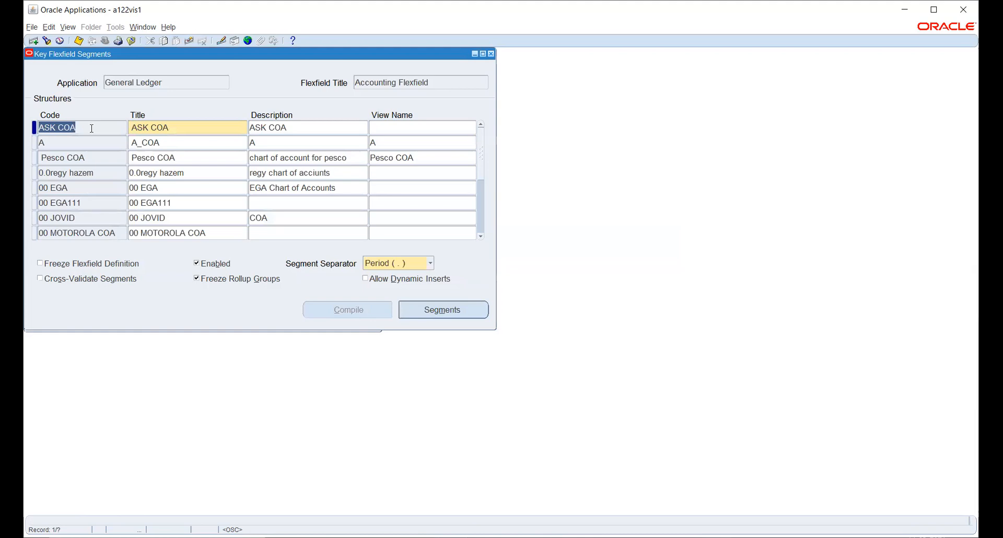
key(ctrl+Down)
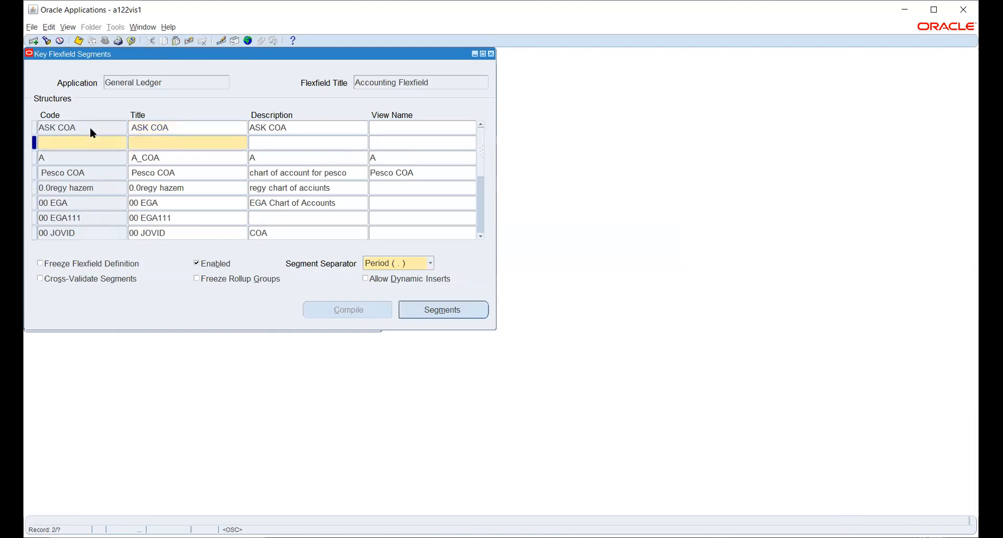
text(TATACOA)
key(Tab)
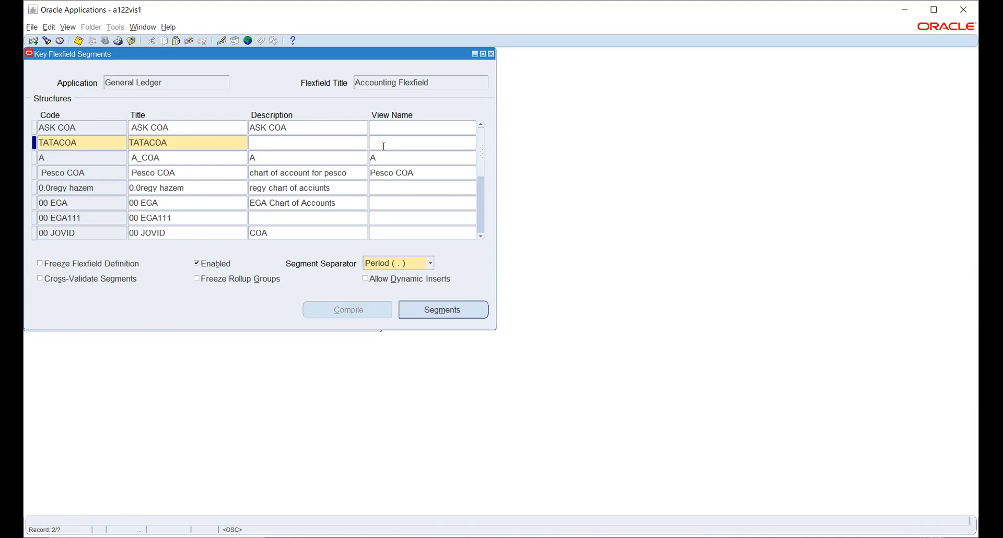
click(317, 144)
click(441, 313)
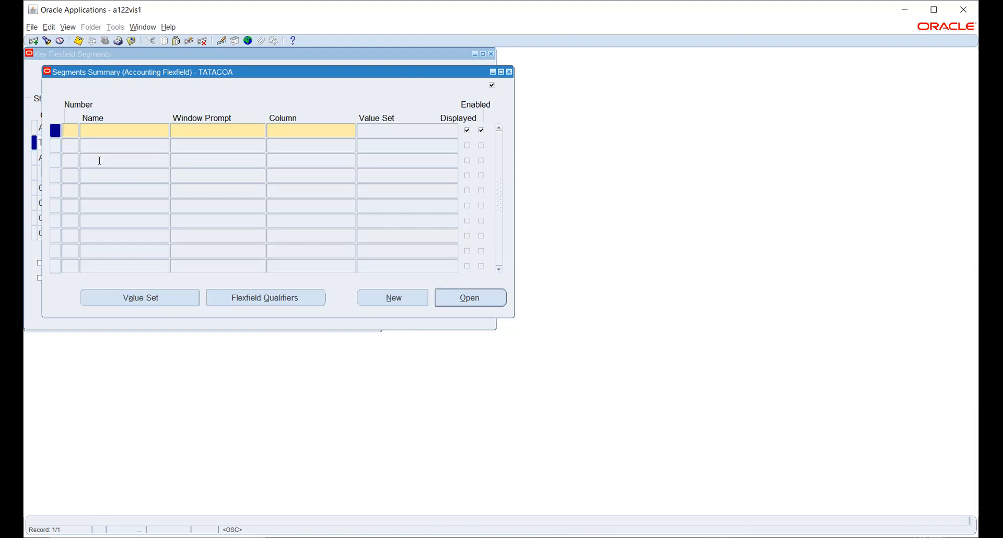
Define segment 1 as Company on column SEGMENT1.
text(1)
text(Company)
key(Tab)
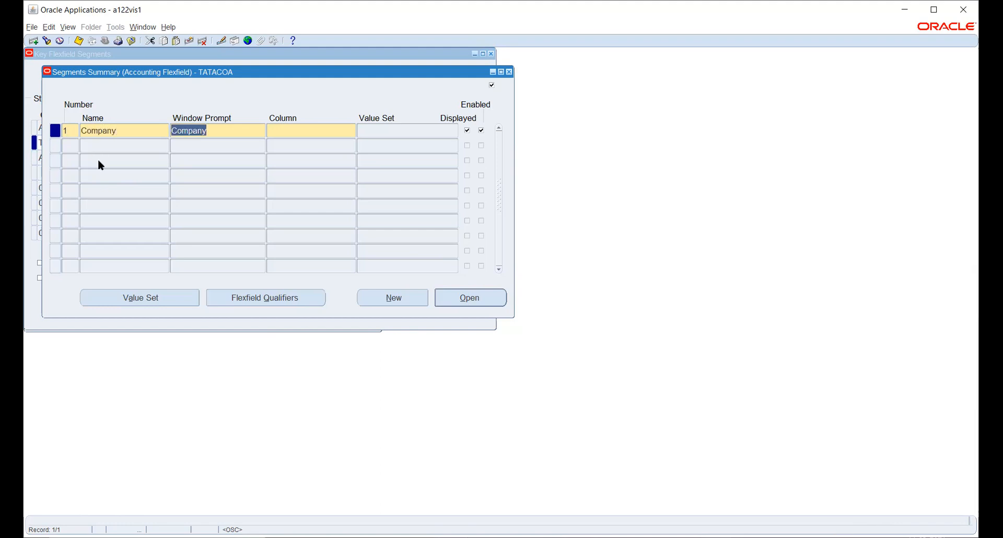
key(Tab)
text(seg)
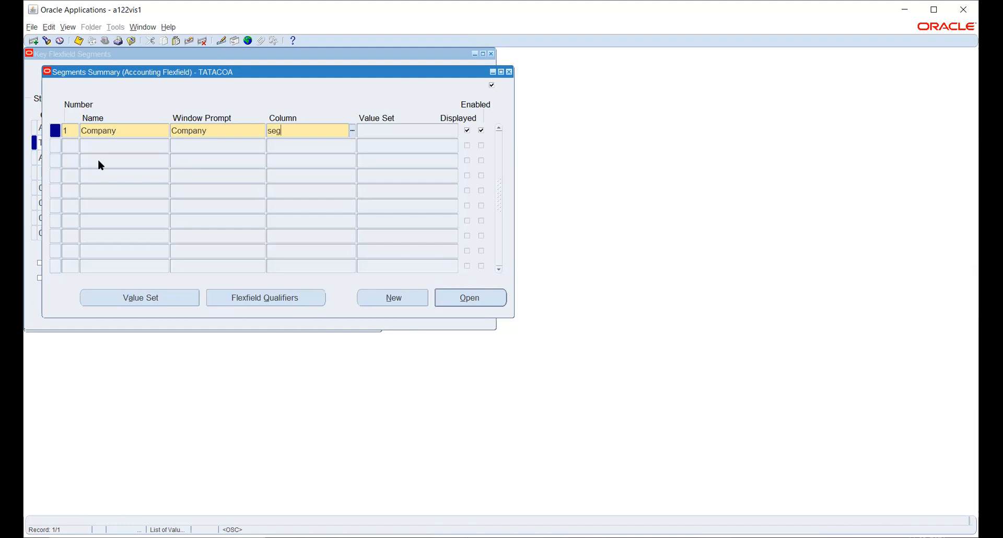
text(ment1)
key(Tab)
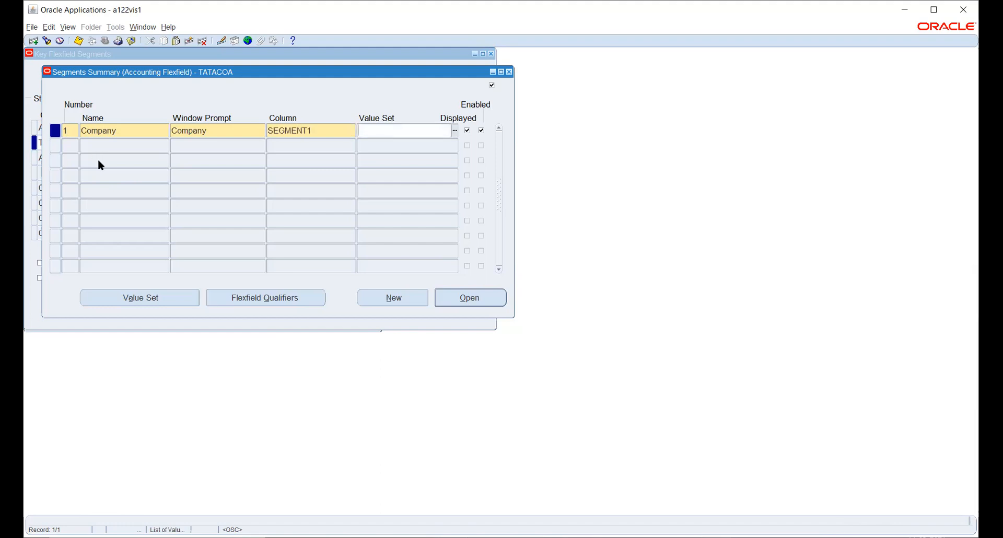
Add segment 2 named Account on column SEGMENT2.
click(98, 146)
text(2)
key(Tab)
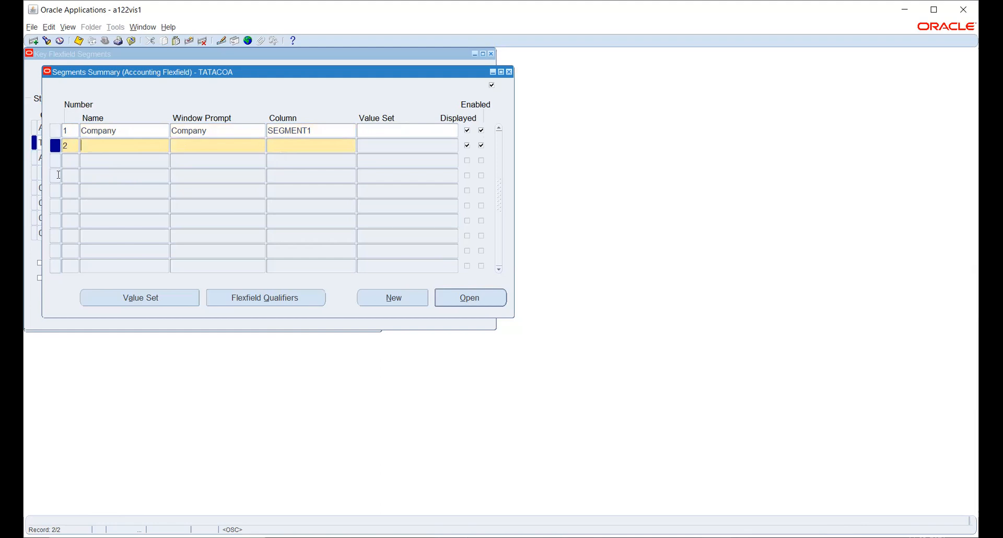
text(Account)
key(Tab)
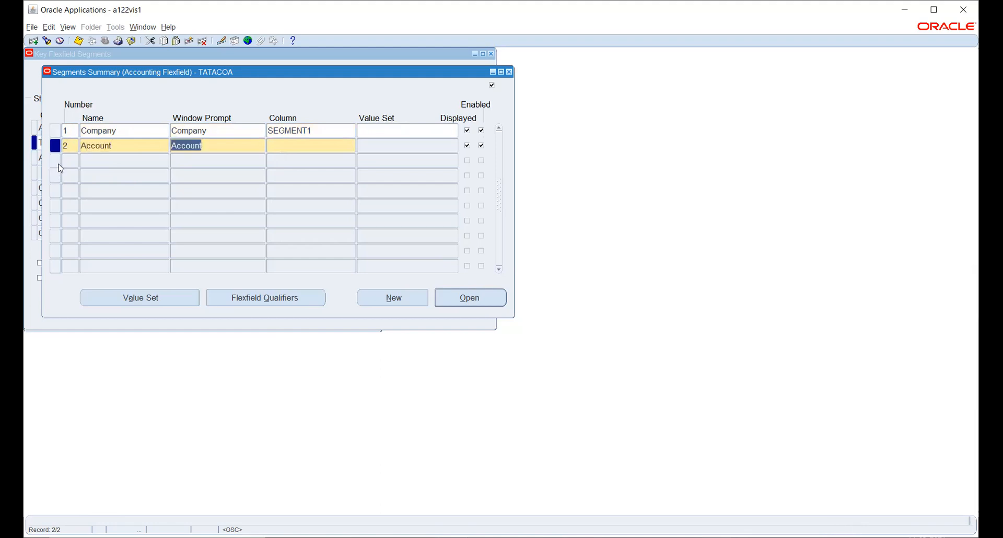
key(Tab)
text(s)
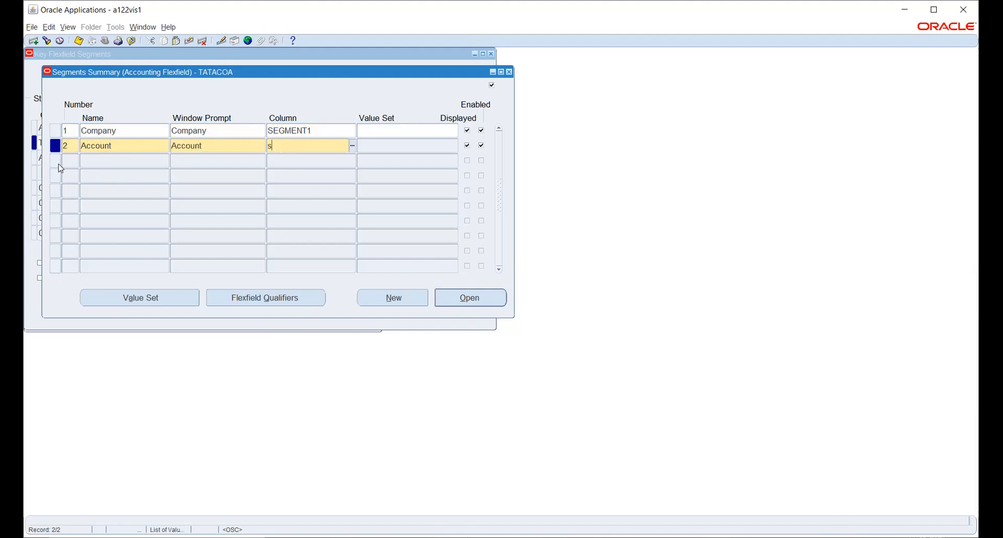
text(egment2)
key(Tab)
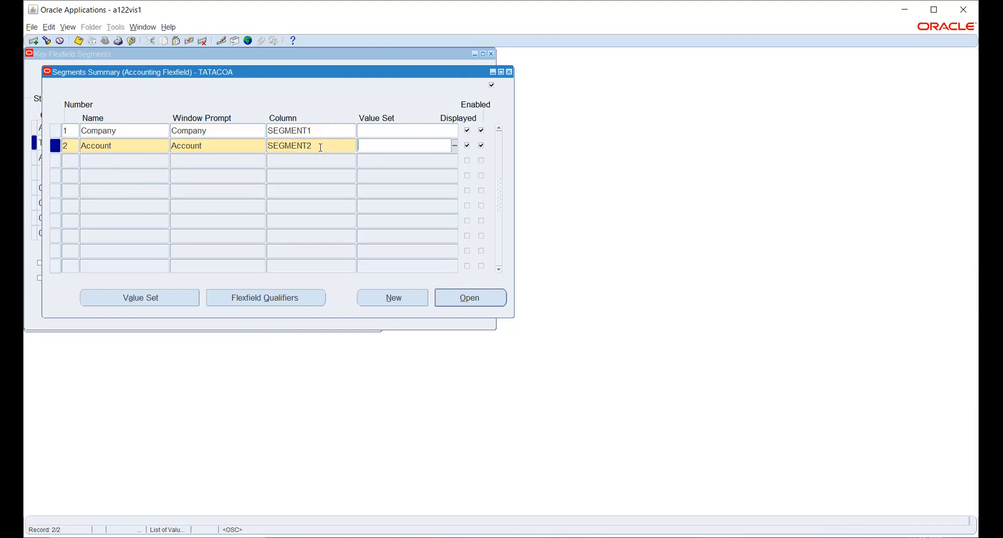
click(71, 161)
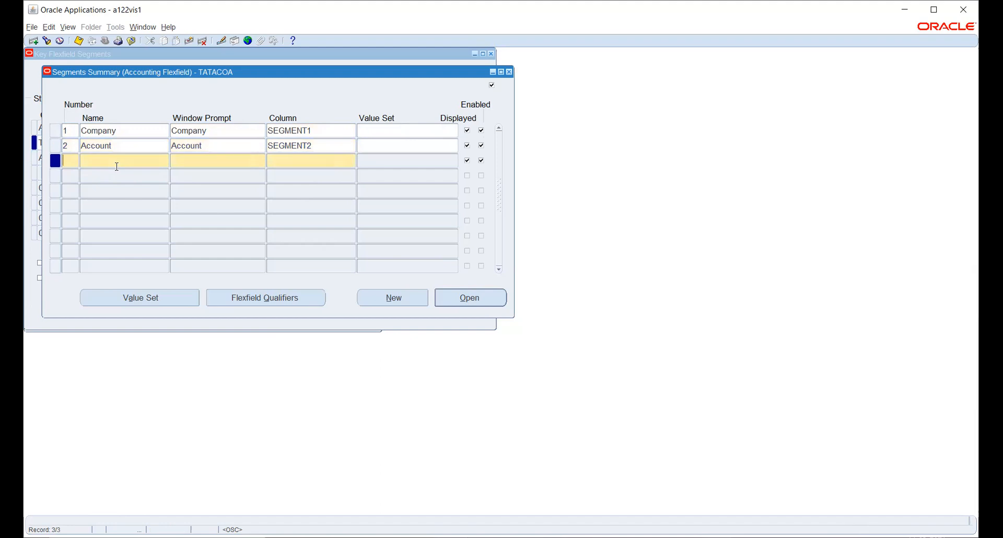
Enter segment 3 named Department on column SEGMENT3, then return to the Company row.
text(3)
key(Tab)
text(3)
key(BackSpace)
text(Department)
key(Tab)
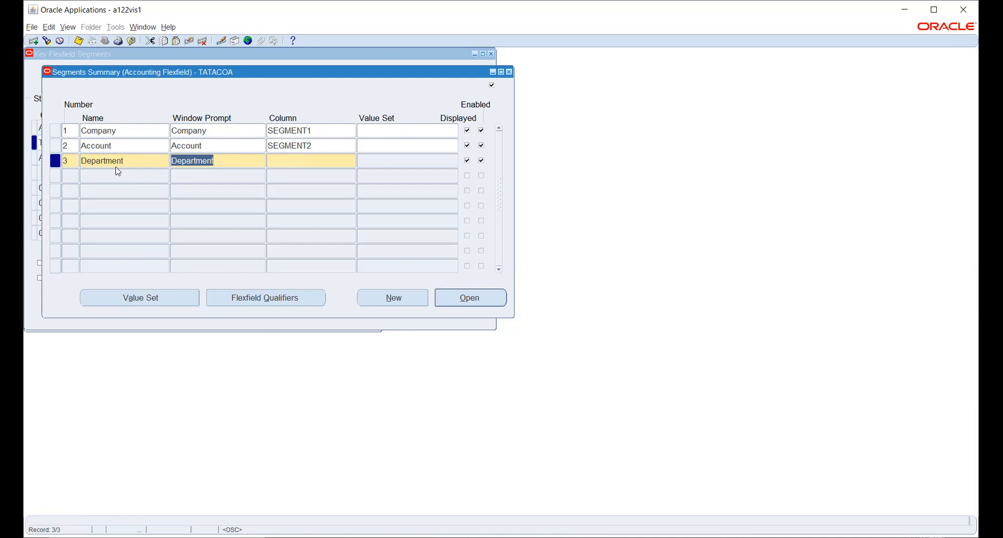
key(Tab)
text(segment3)
key(Tab)
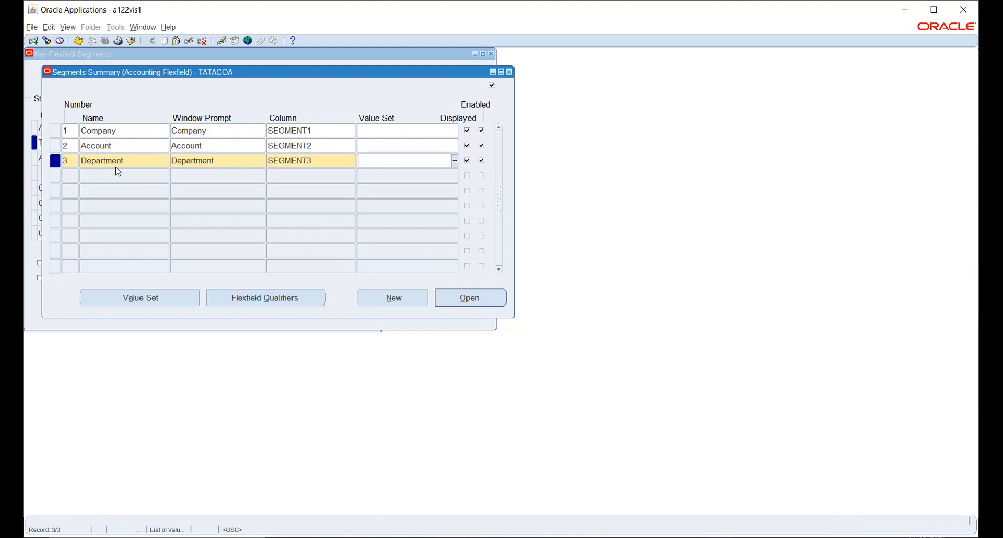
click(139, 131)
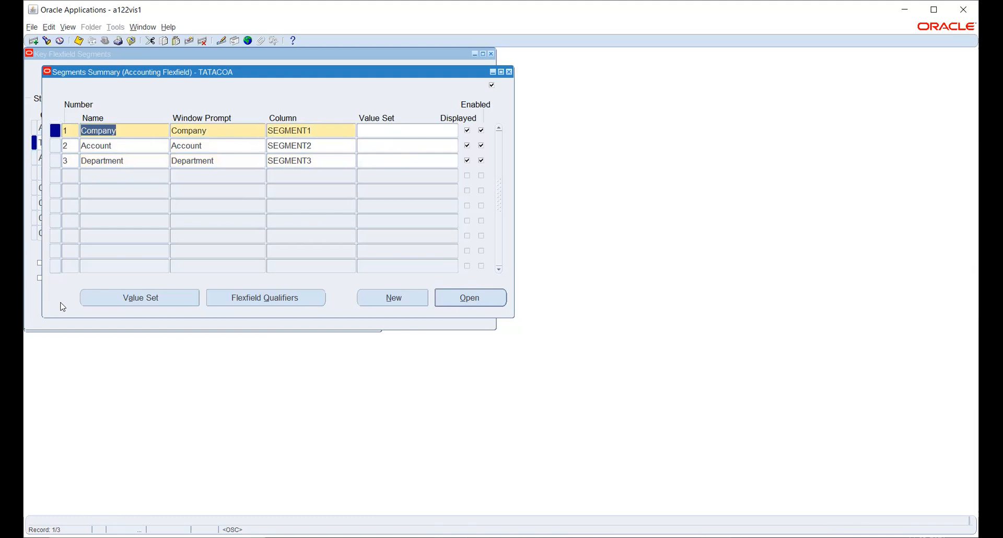
Name the Company segment's new value set Comp_VS.
click(126, 303)
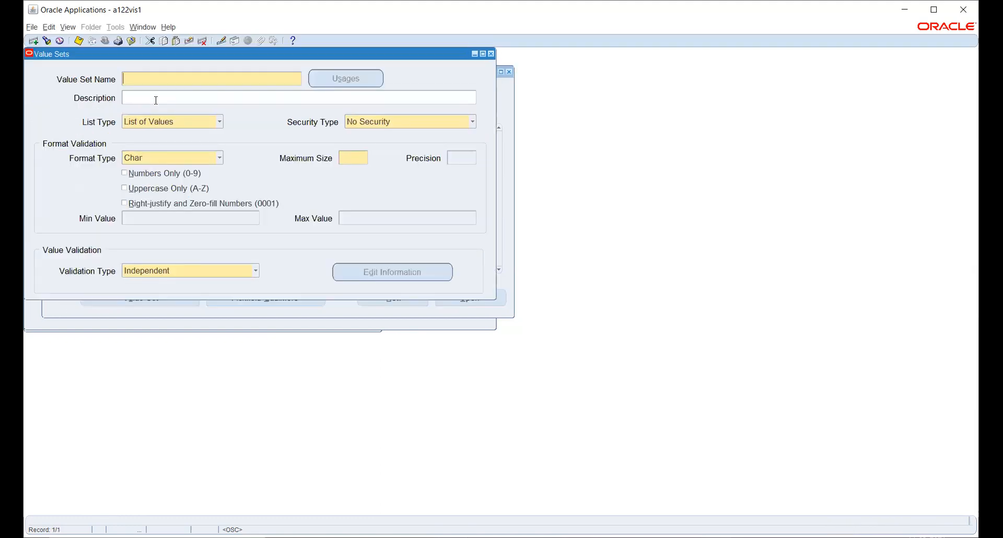
text(Comp_VS)
click(156, 100)
click(202, 125)
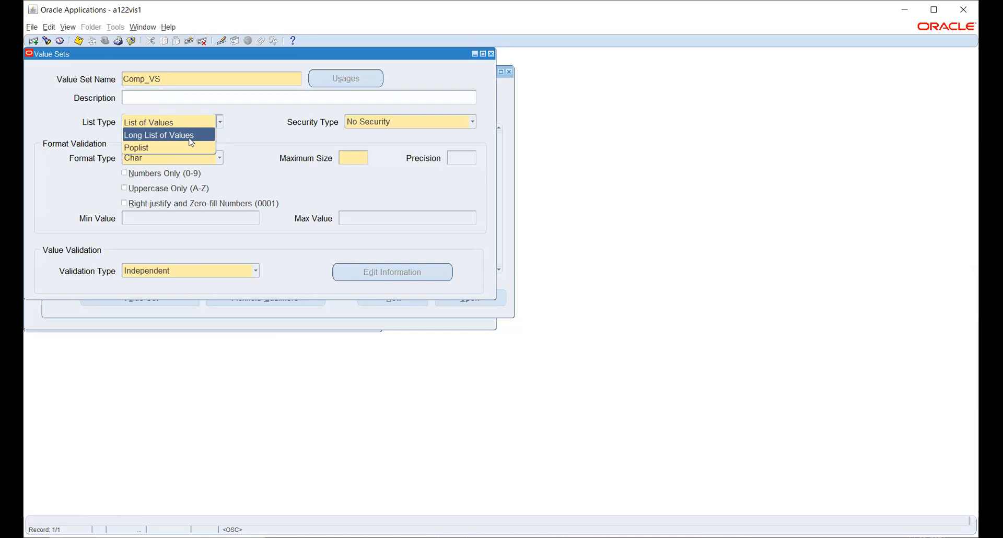
Keep List of Values as list type and Independent as validation type for Comp_VS.
click(161, 127)
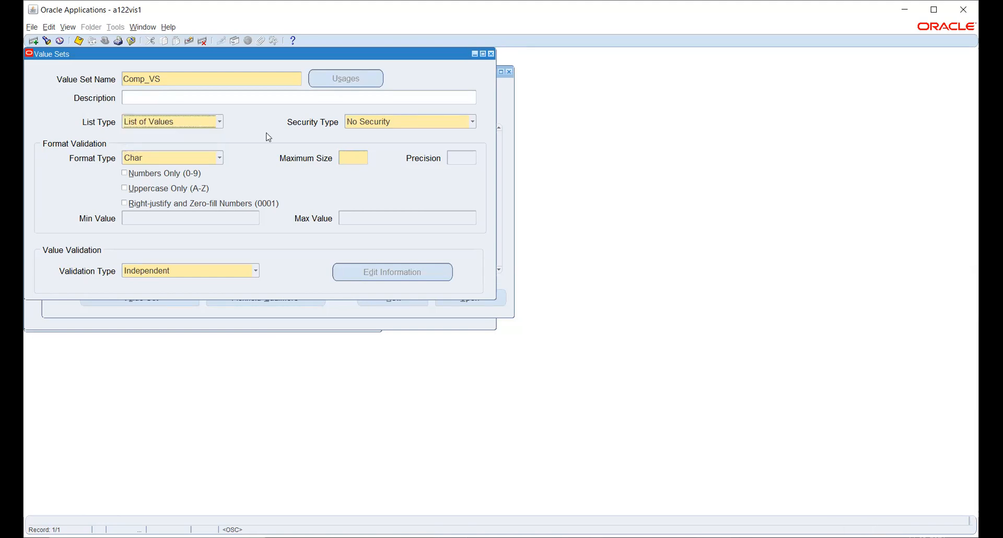
click(385, 123)
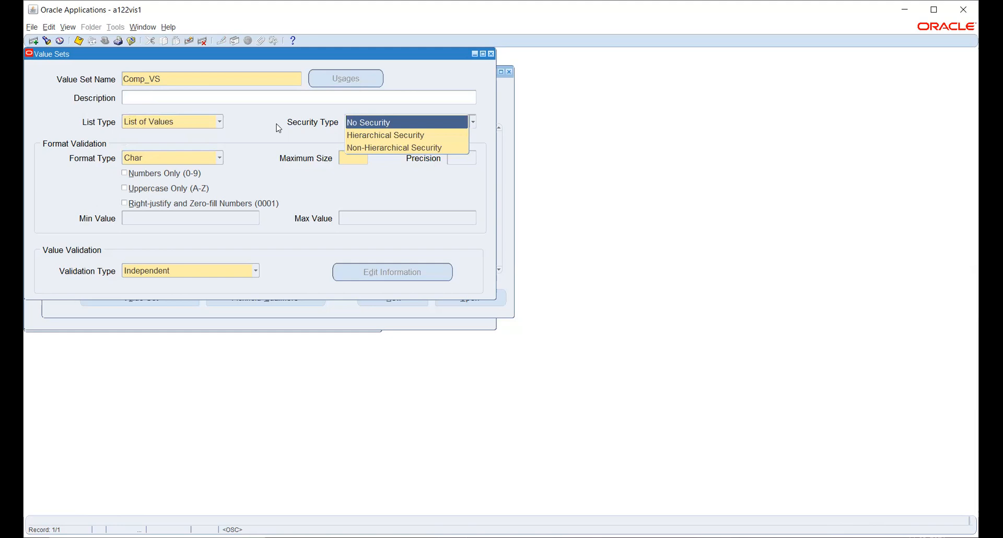
click(173, 125)
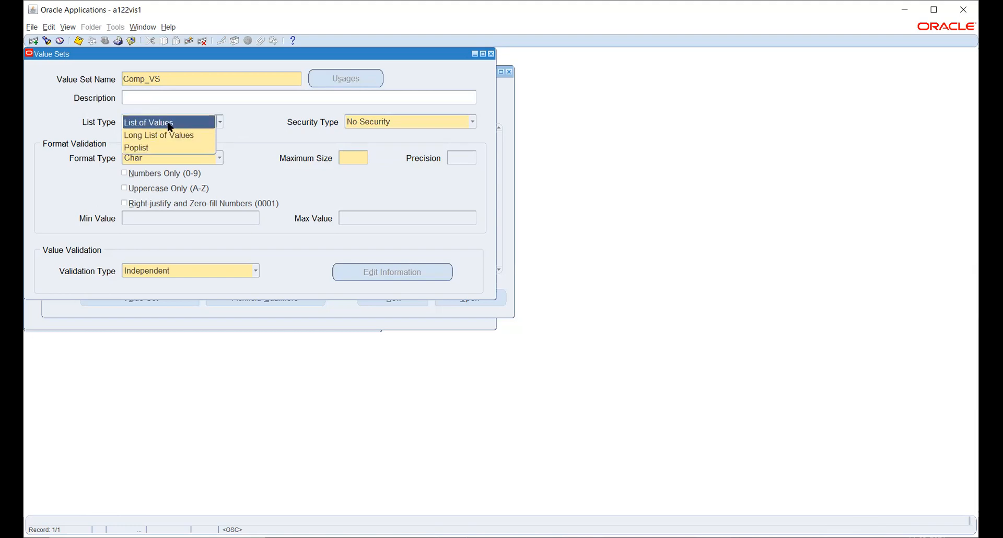
click(243, 273)
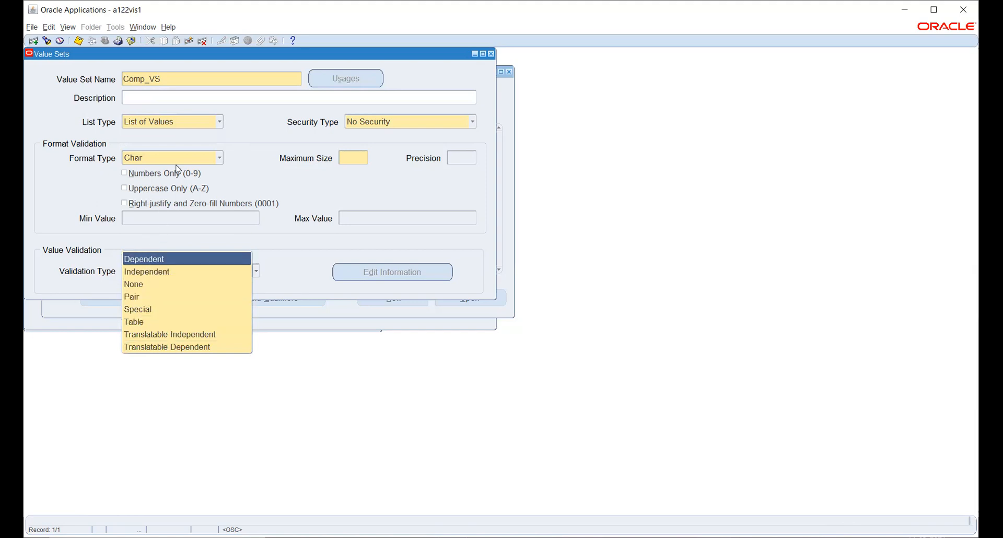
click(204, 123)
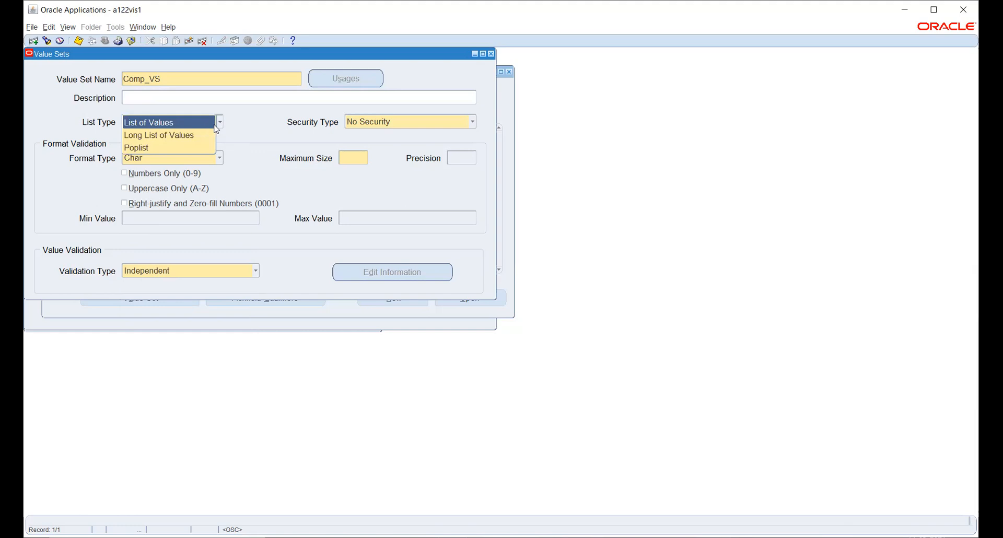
click(152, 123)
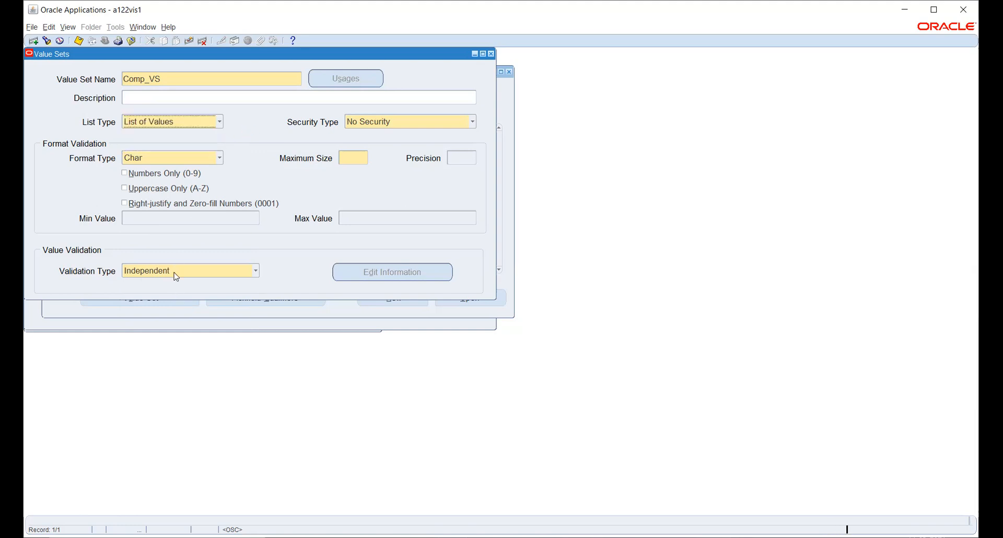
click(177, 276)
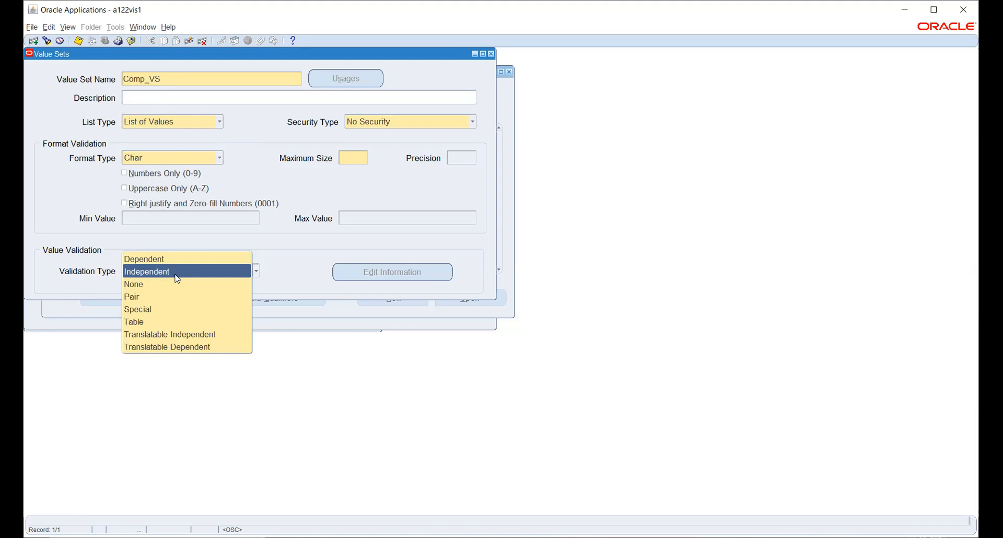
click(168, 126)
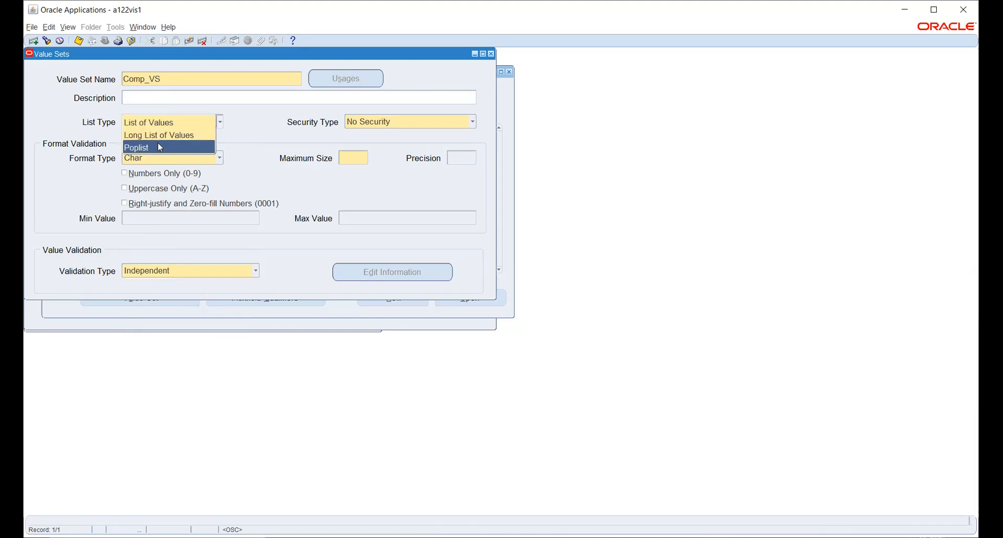
click(249, 136)
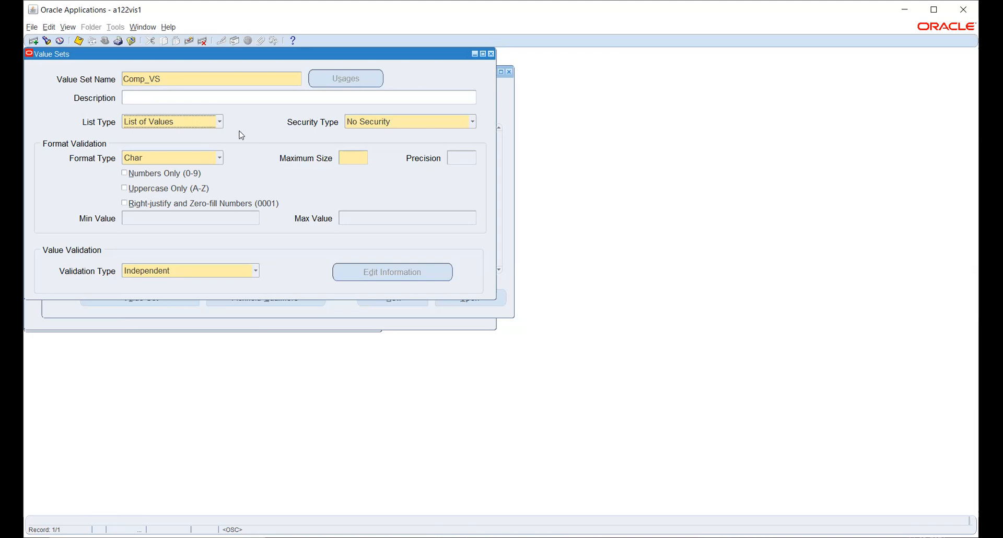
click(406, 124)
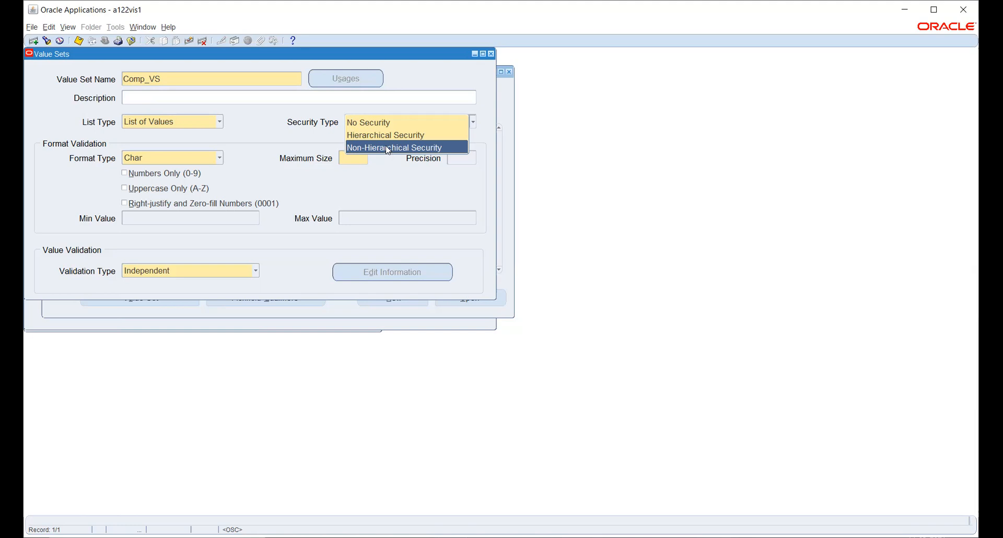
Set Comp_VS's security type to Non-Hierarchical Security.
click(387, 149)
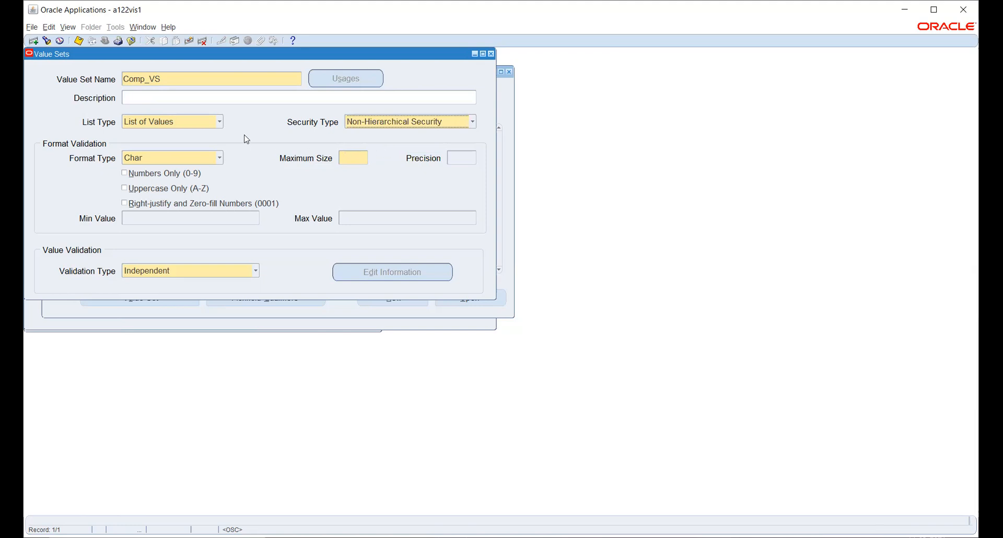
click(164, 160)
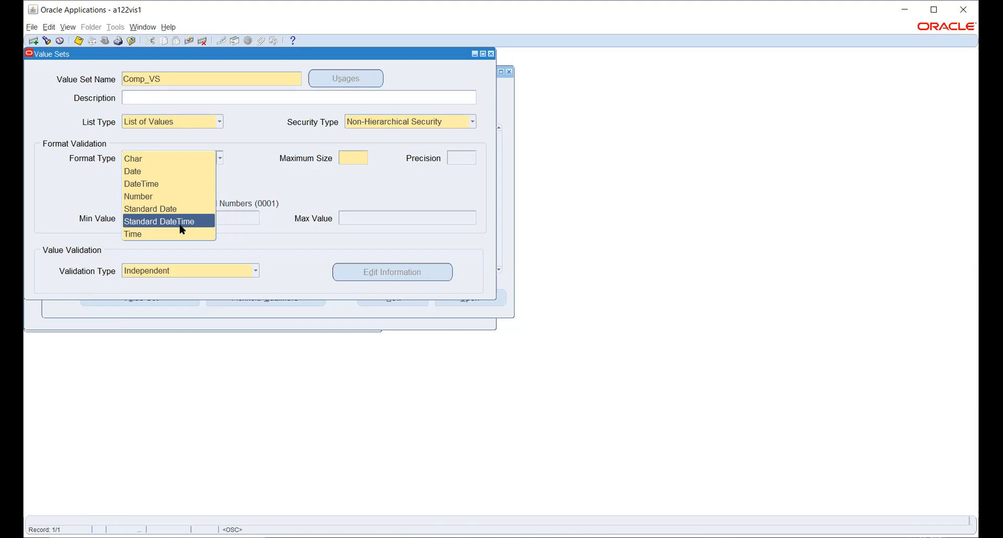
Keep Char format and set Comp_VS's maximum size to 6.
click(156, 160)
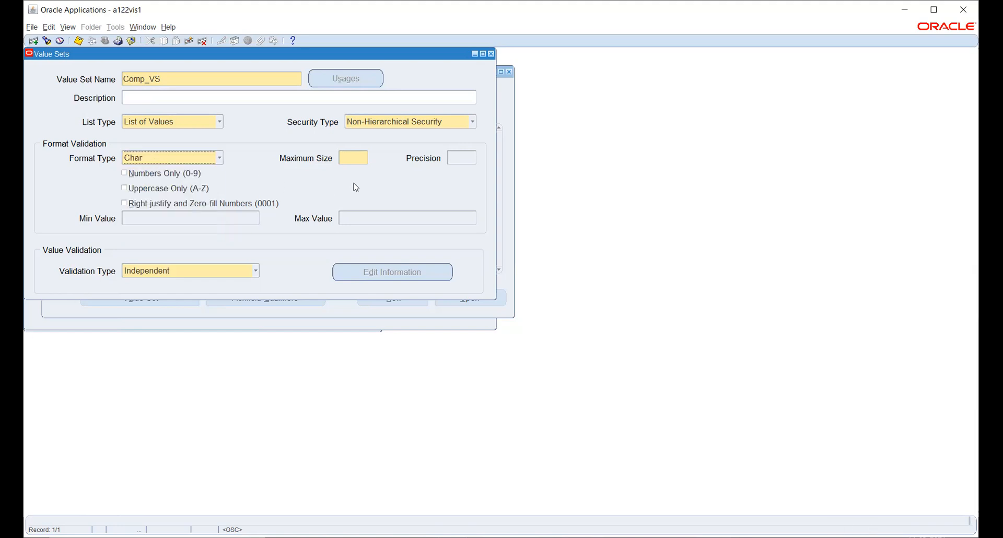
click(351, 157)
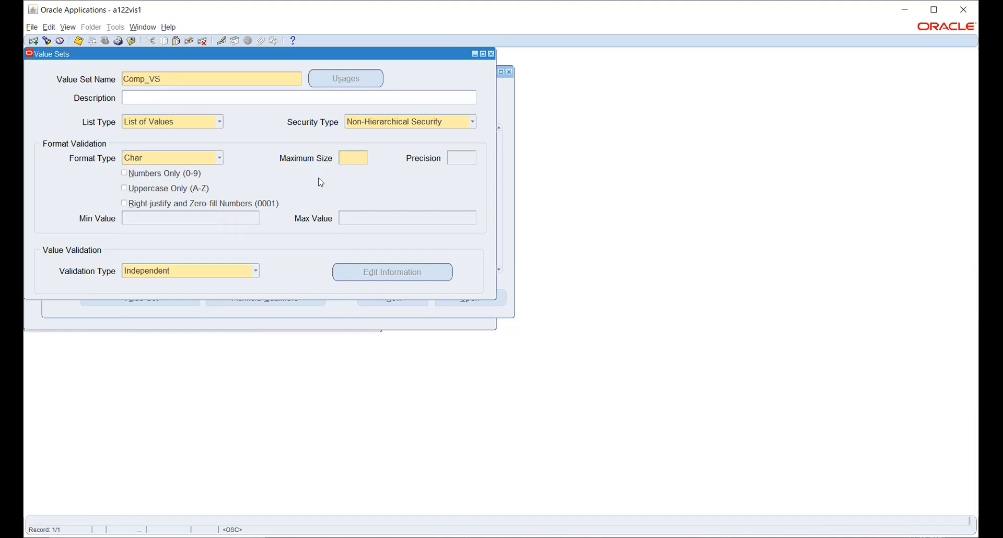
text(6)
click(225, 277)
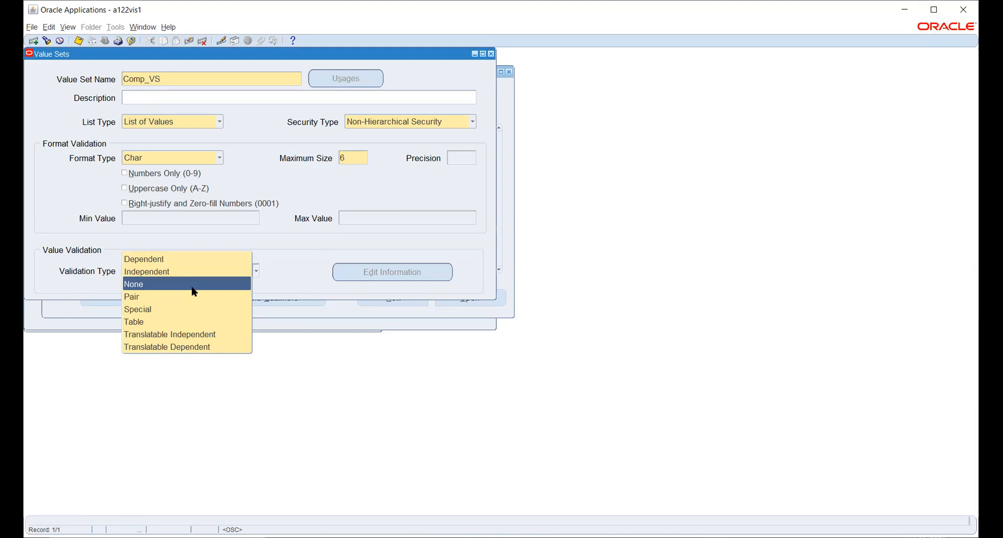
Choose Independent validation for Comp_VS and find the Precision field protected.
click(230, 274)
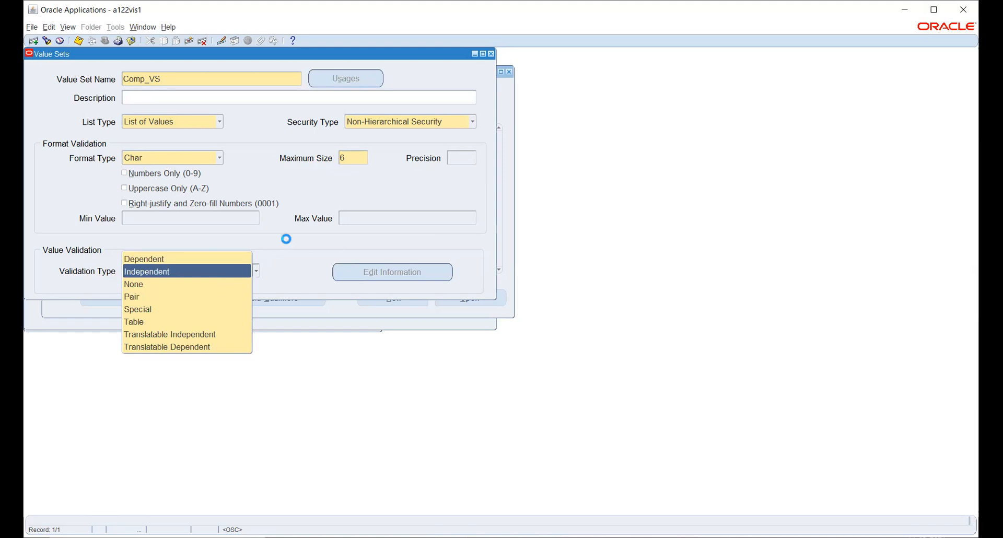
click(458, 158)
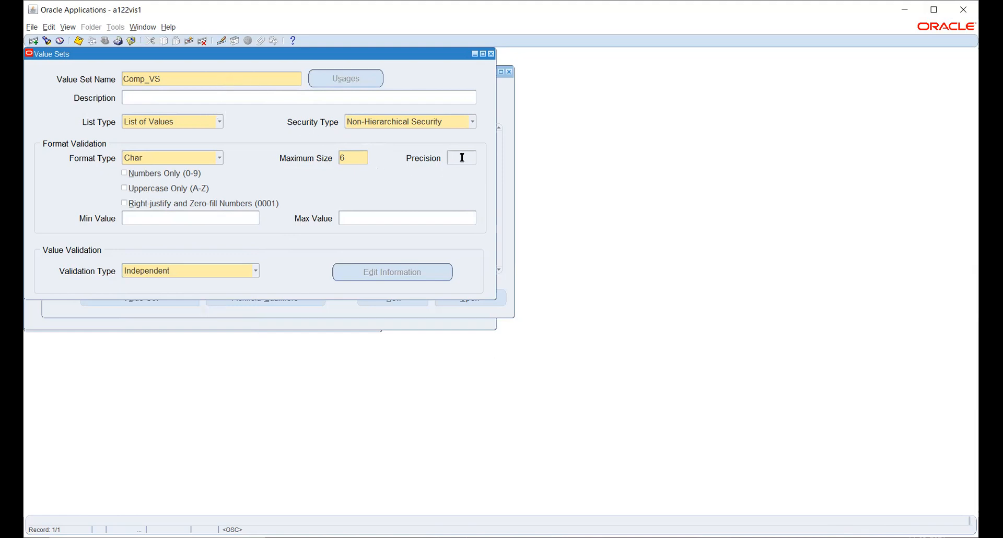
key(0)
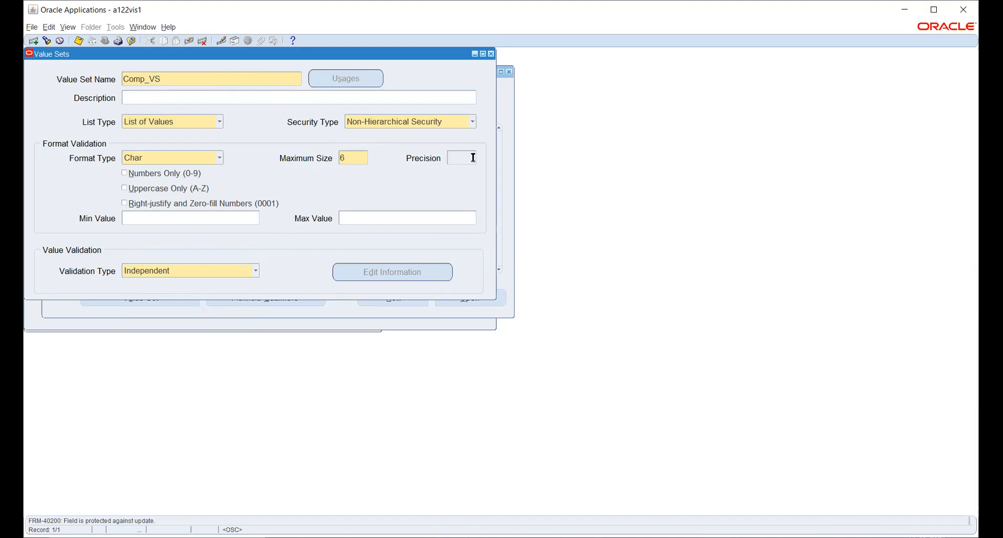
click(213, 157)
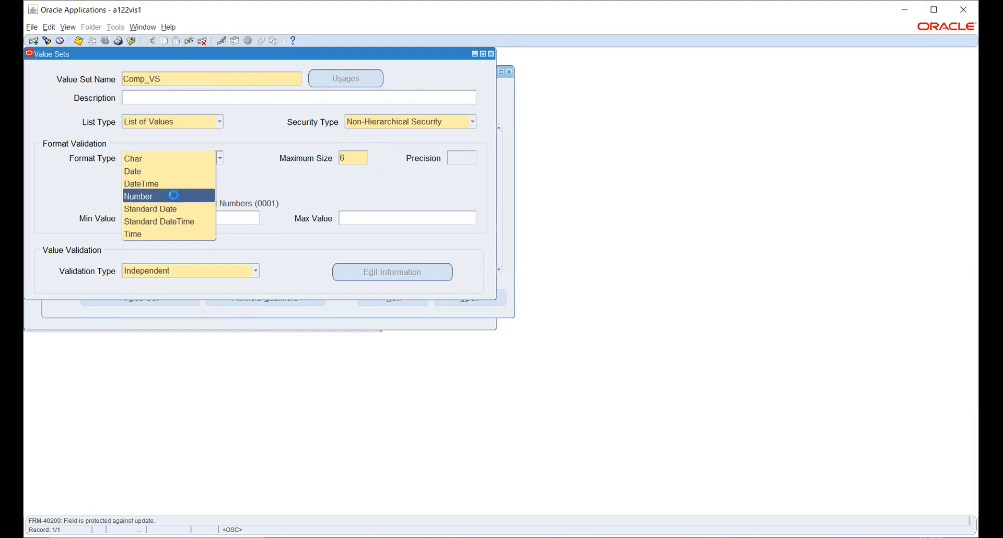
click(173, 195)
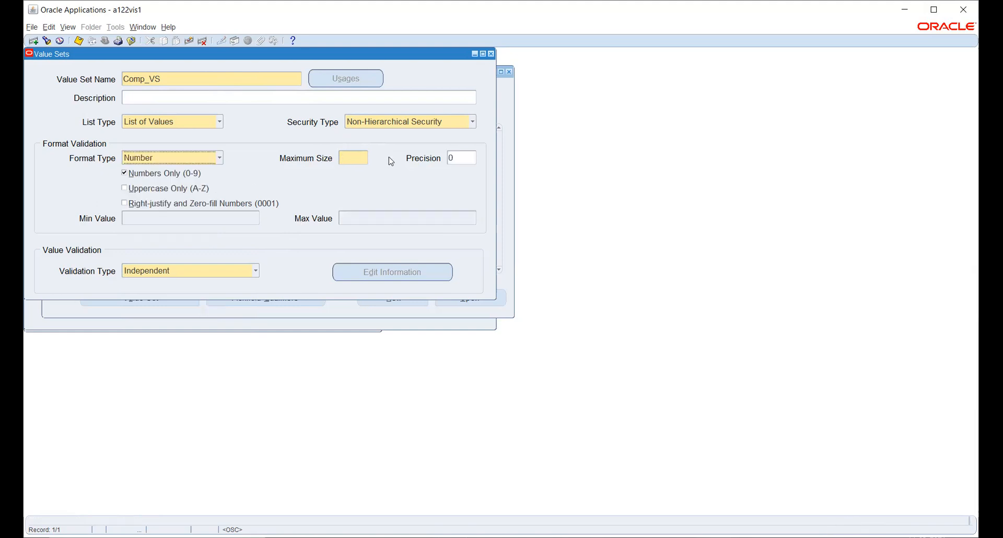
click(466, 158)
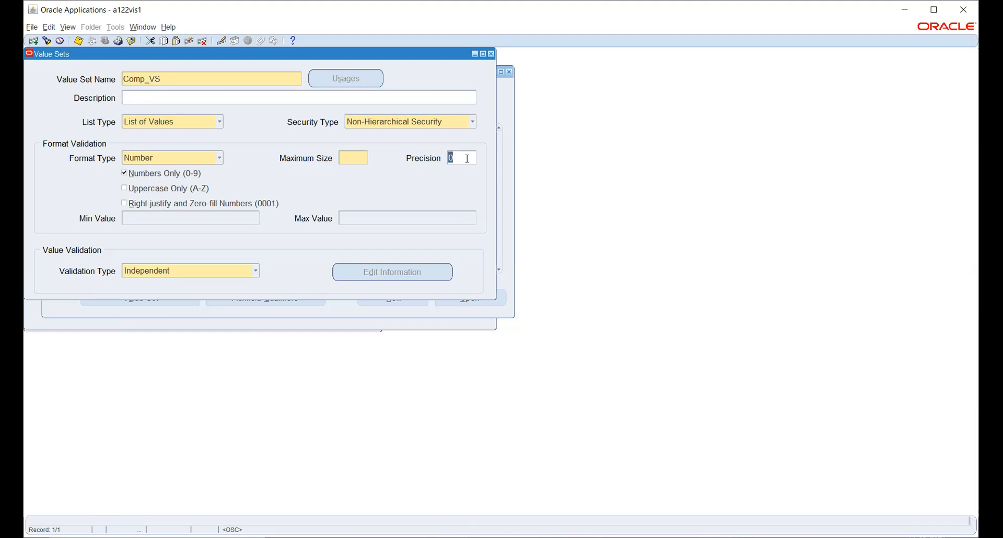
click(174, 157)
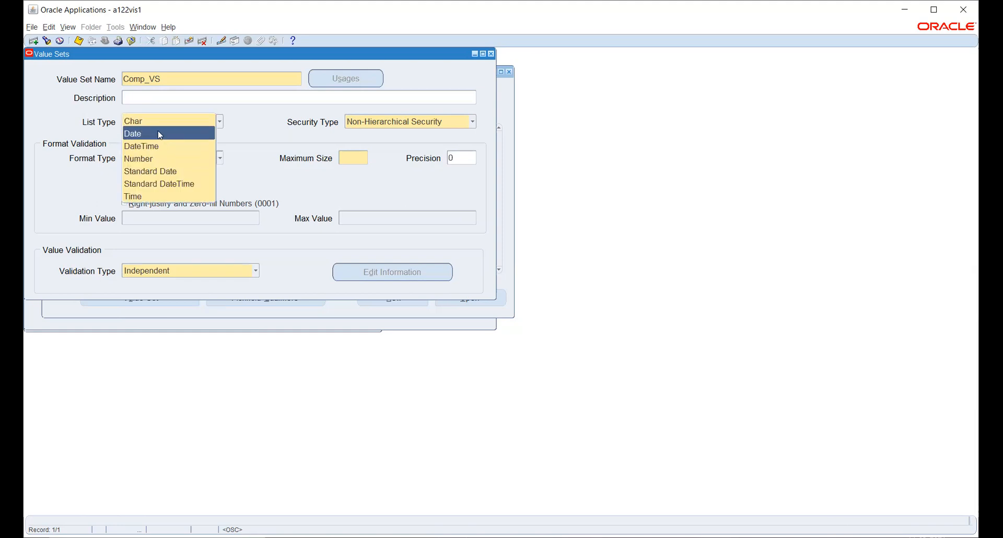
click(158, 126)
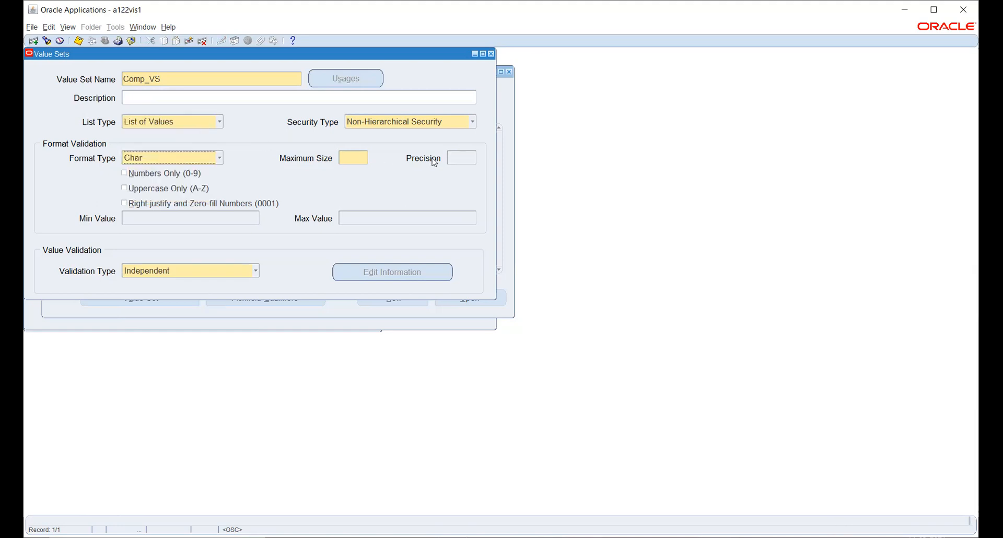
click(356, 158)
text(6)
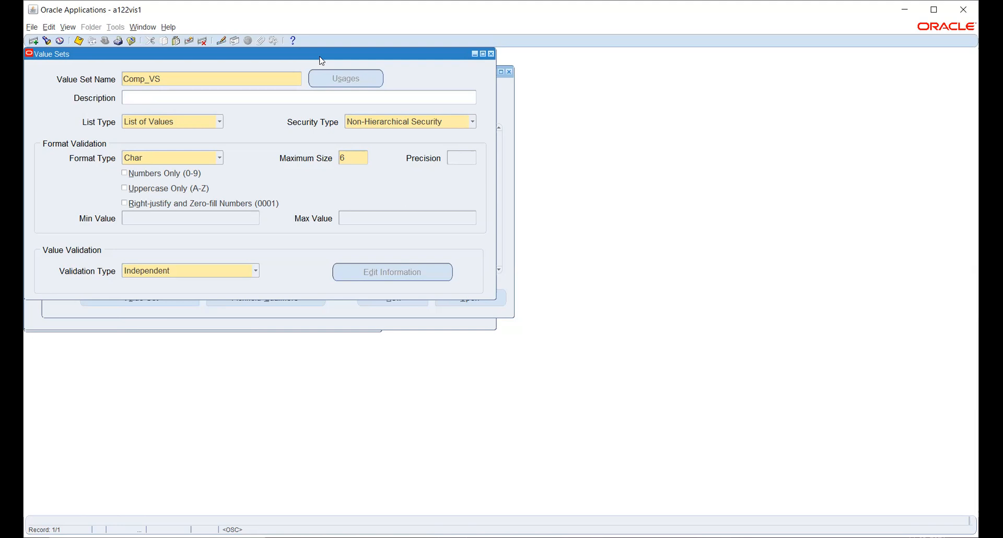
Save the Comp_VS value set, then select its Value Set Name.
key(ctrl+s)
click(78, 41)
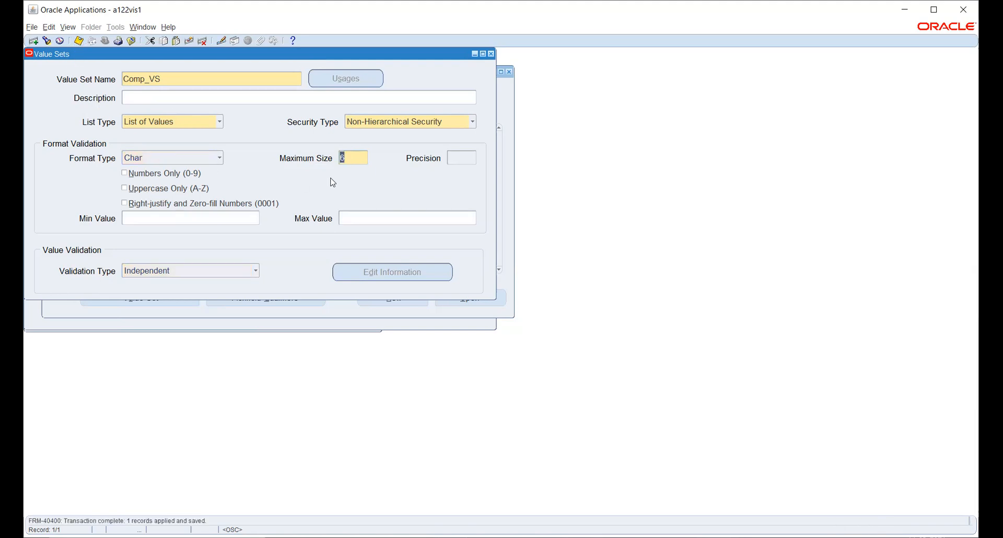
double_click(180, 80)
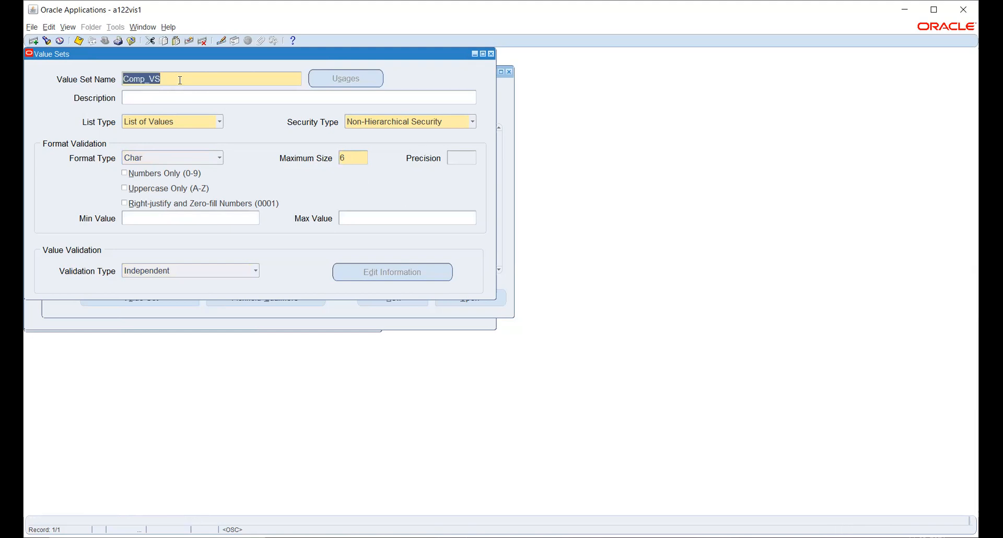
Start a new AccVS_ value set with Non-Hierarchical Security, enter 6, and try saving.
click(33, 41)
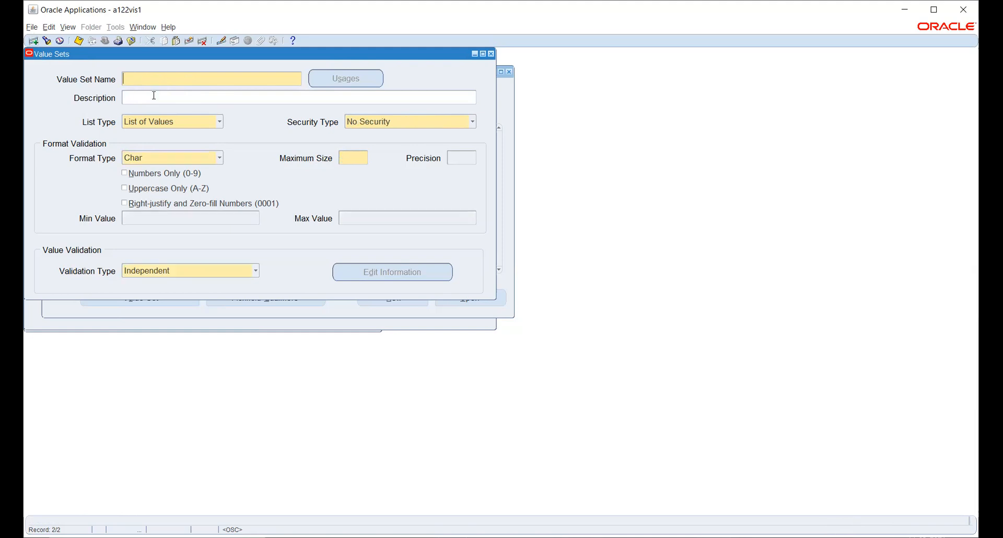
text(Acc_VS_)
click(366, 124)
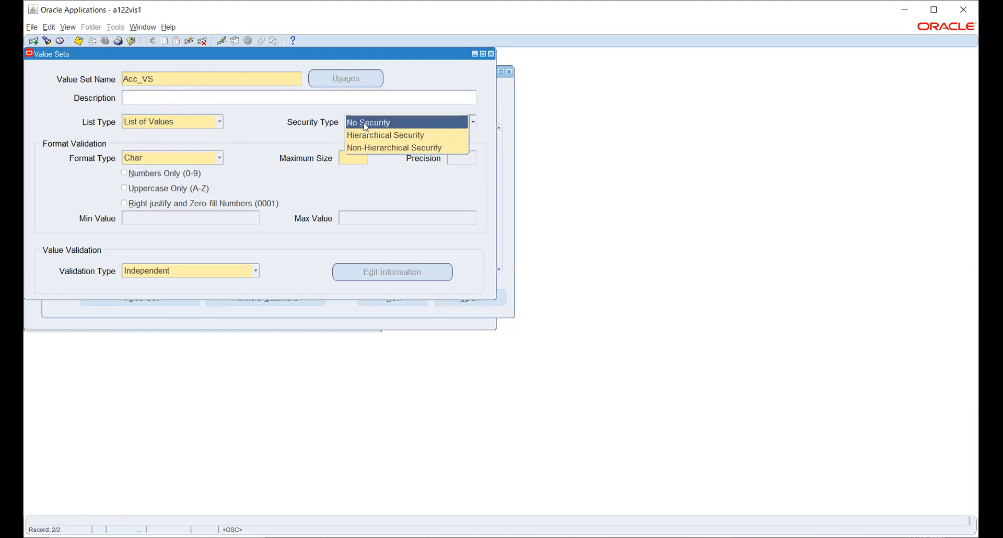
click(366, 147)
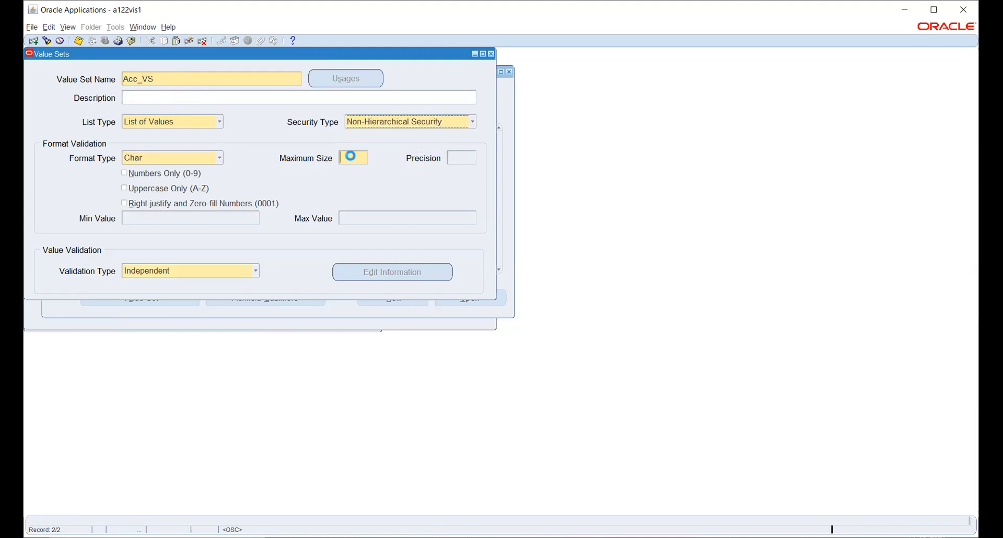
text(6)
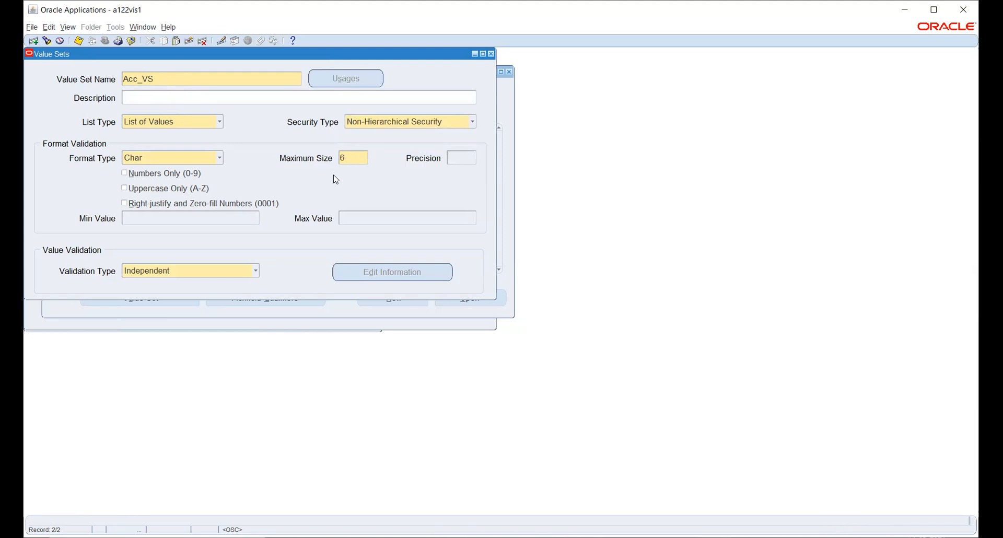
key(ctrl+s)
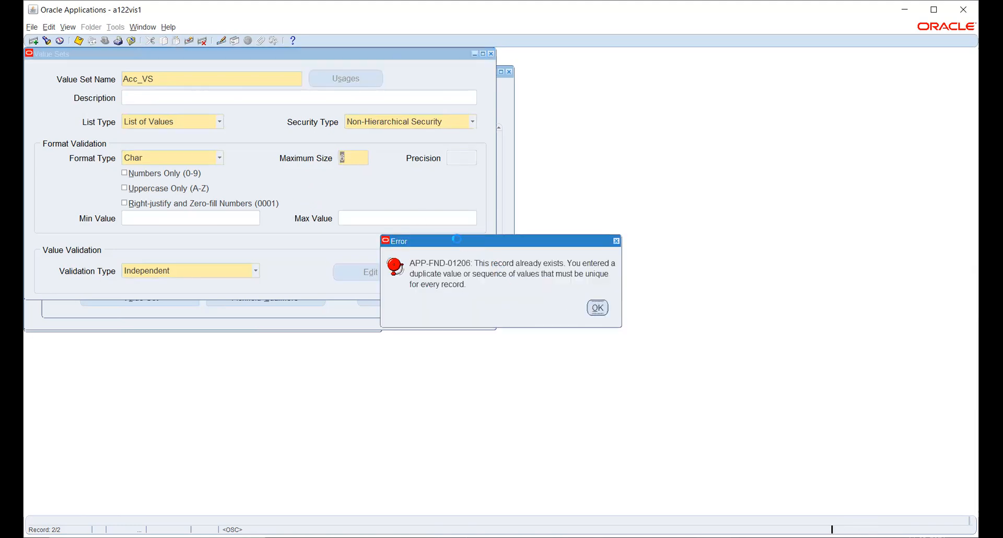
After the save error, rename the value set to Acc_VS_1, save it, and close the window.
key(Return)
click(180, 81)
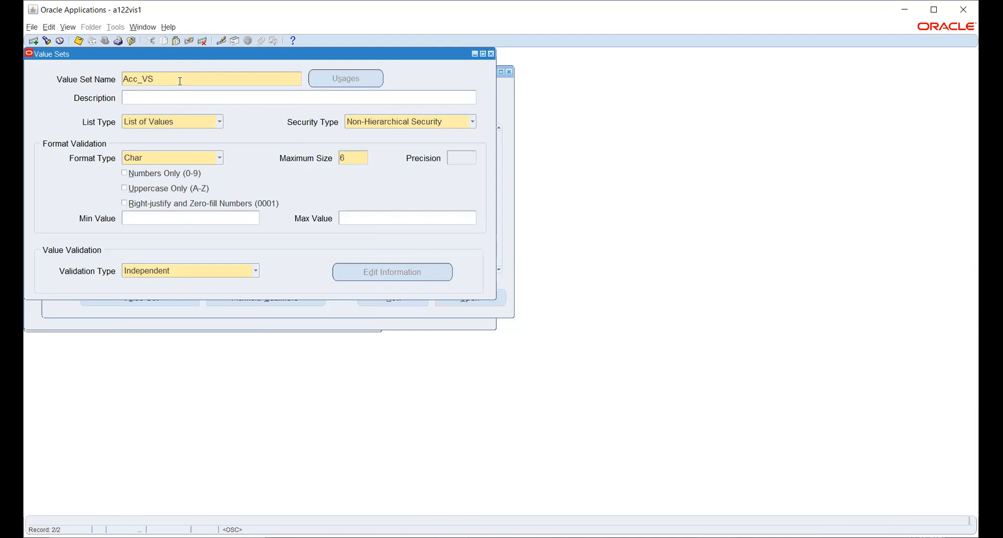
text(_1)
key(ctrl+s)
click(492, 54)
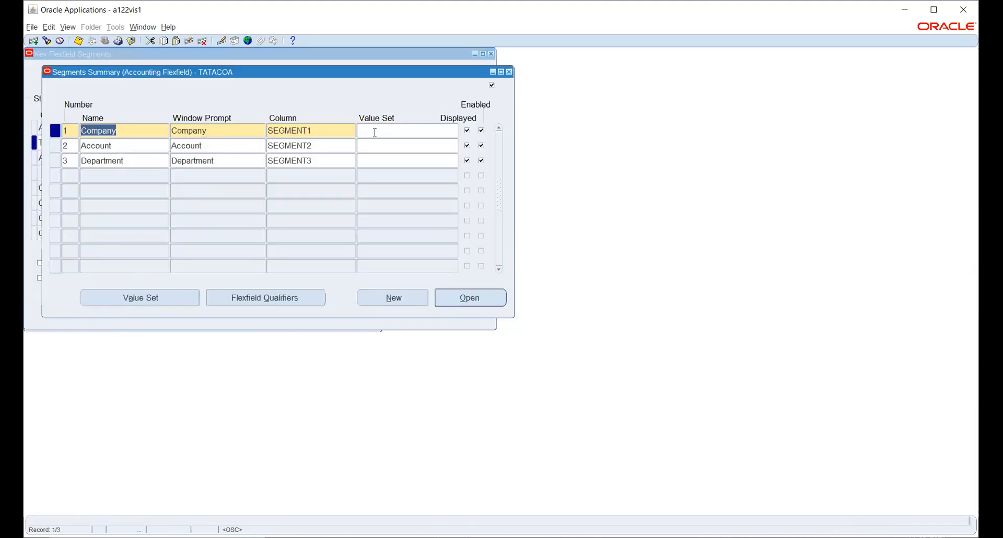
Assign the Comp_VS value set to the Company segment.
click(371, 133)
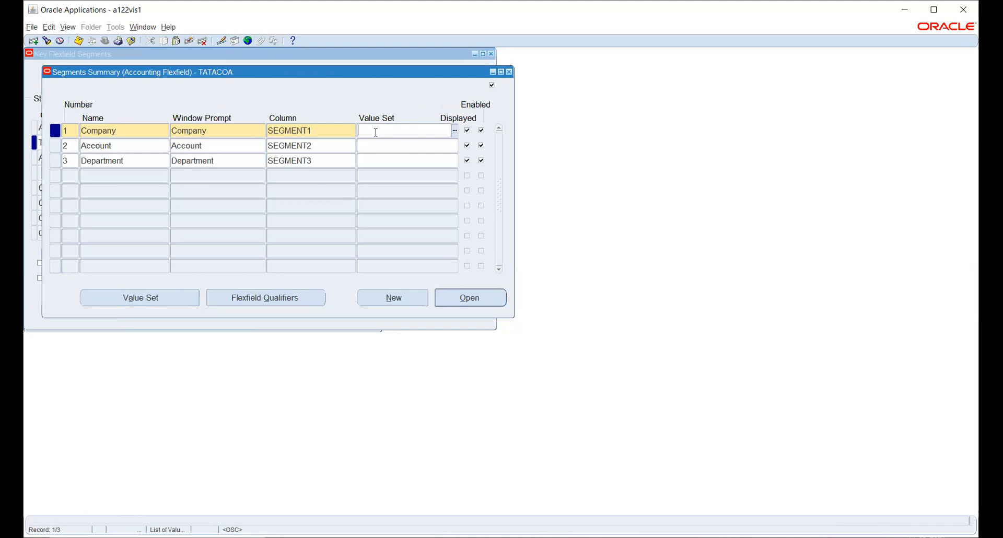
text(com)
key(Tab)
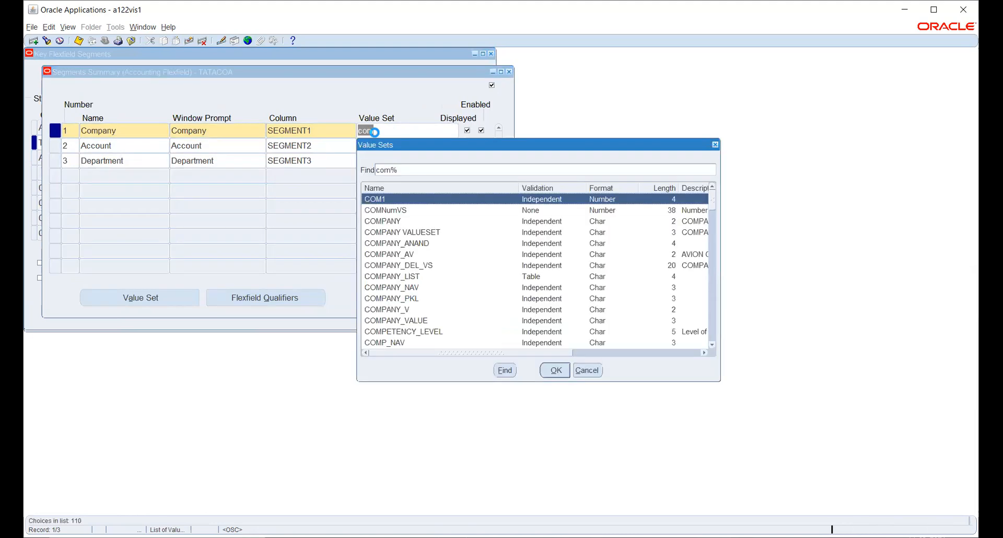
key(Down)
key(Down)
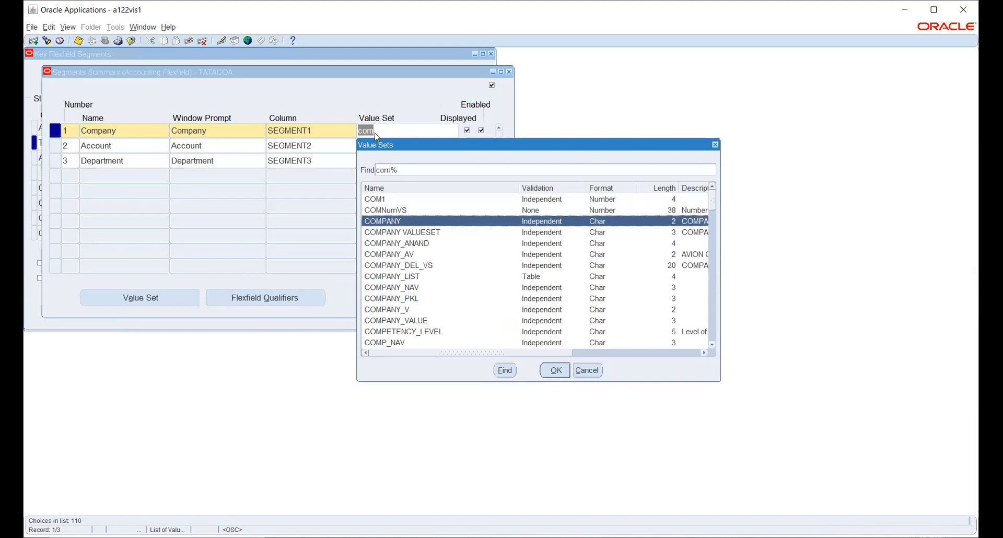
key(Down)
key(Down)
key(Down)
key(Down)
key(Down)
key(Down)
key(Down)
key(Down)
key(Down)
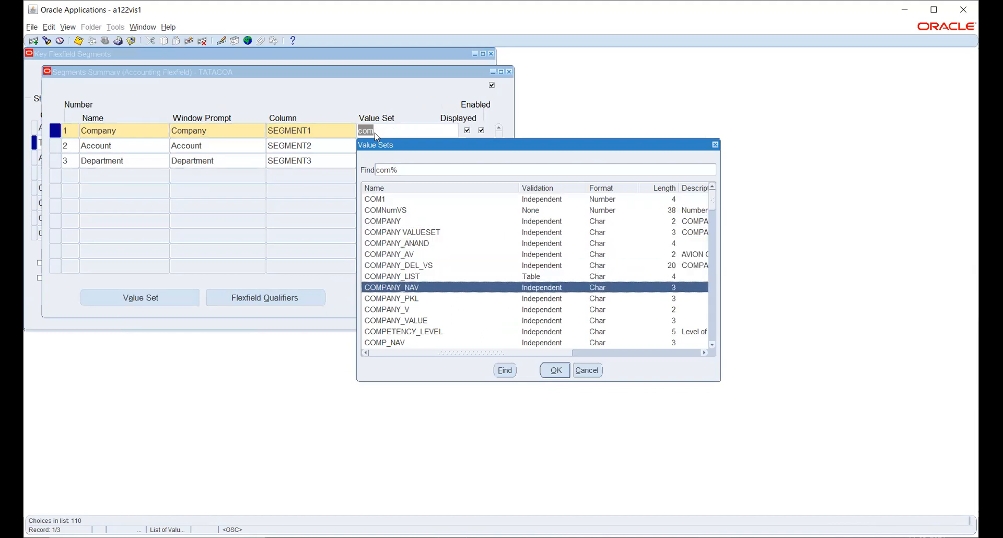
key(Down)
key(Down)
key(Down)
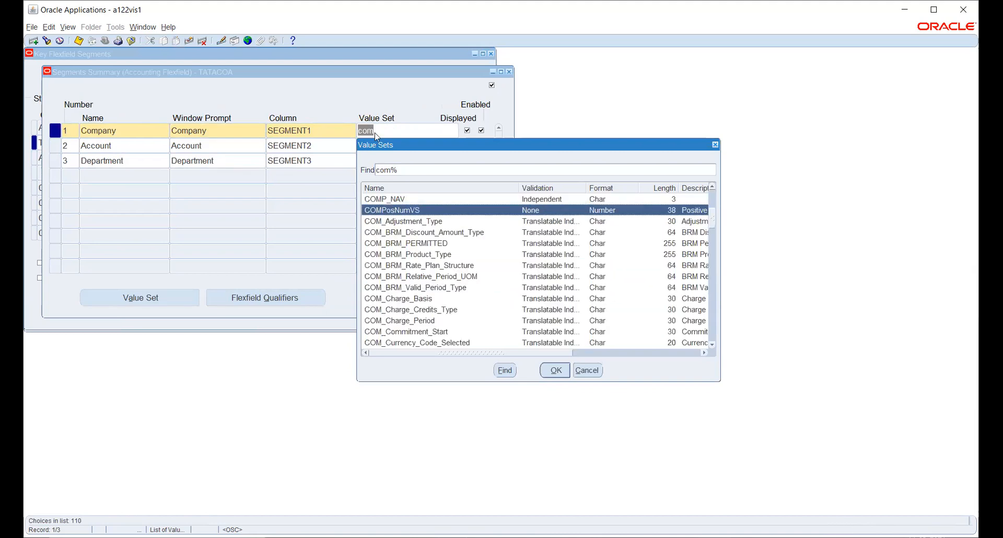
click(600, 372)
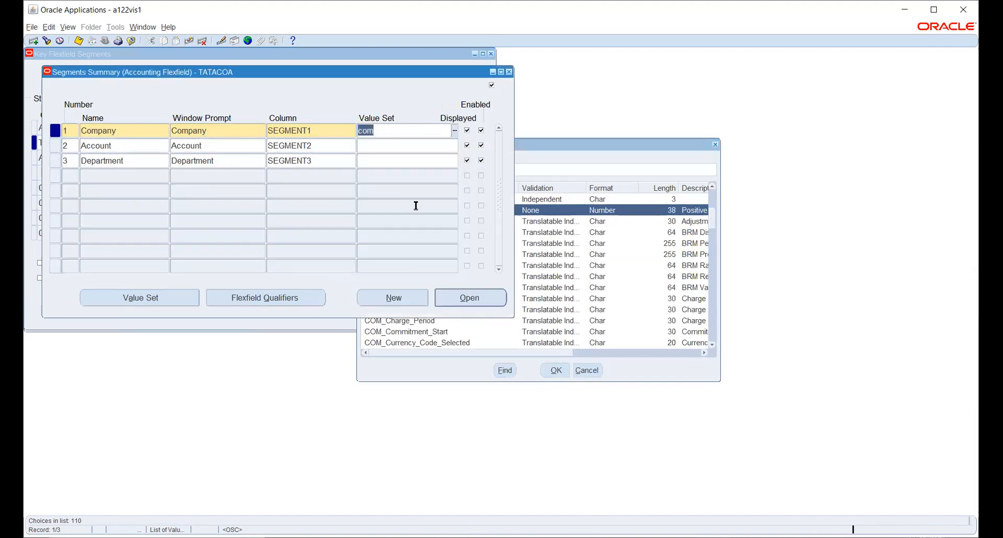
text(comp)
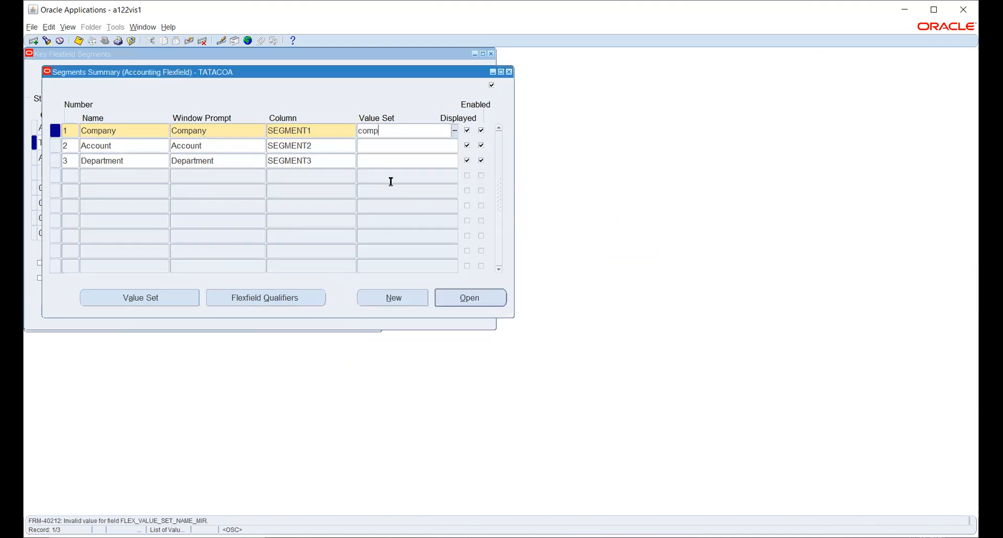
text(vs)
key(Tab)
key(Right)
key(Left)
key(Left)
text(_)
key(Tab)
Pick ACC_VS from the value set list for the Account segment.
click(376, 148)
text(acc)
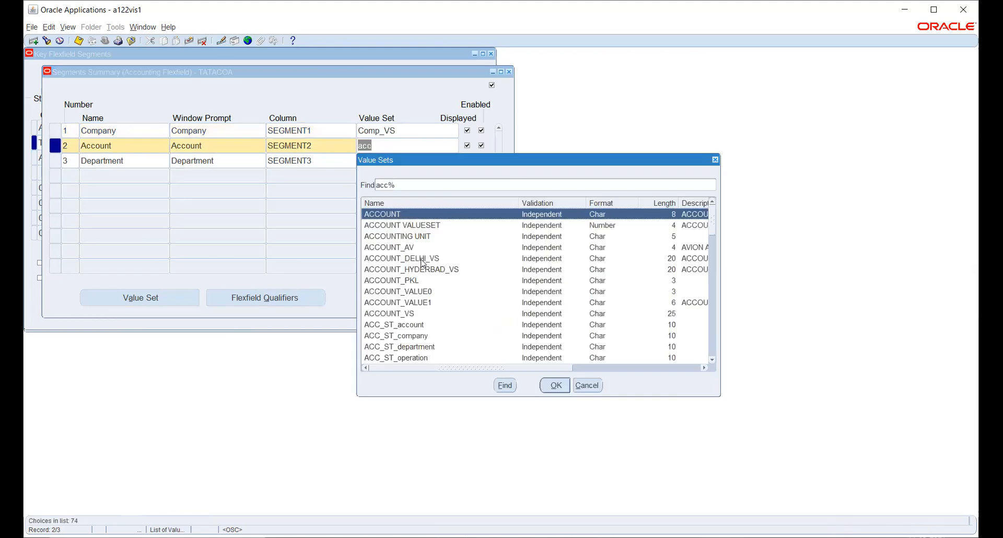
click(418, 314)
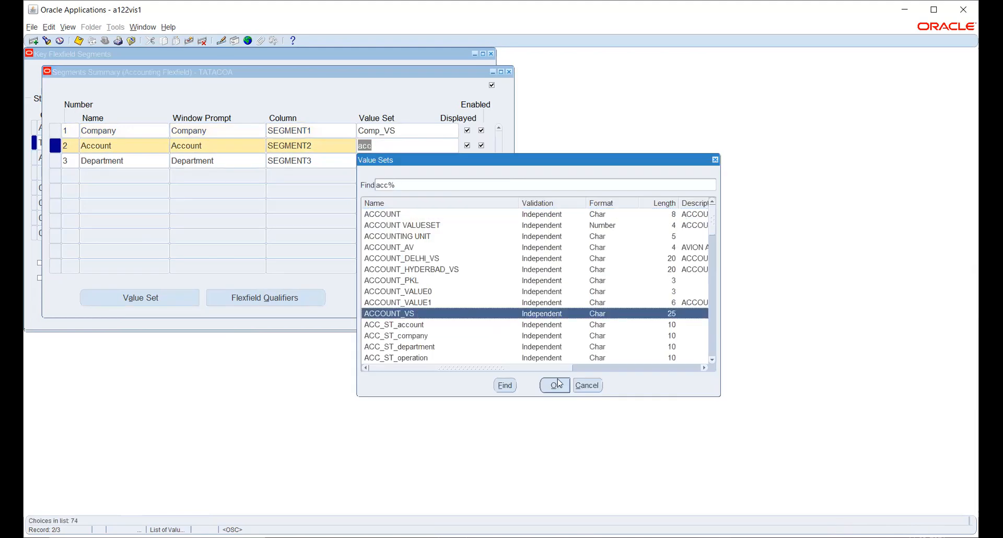
scroll(540, 282, down, 1)
scroll(537, 274, down, 1)
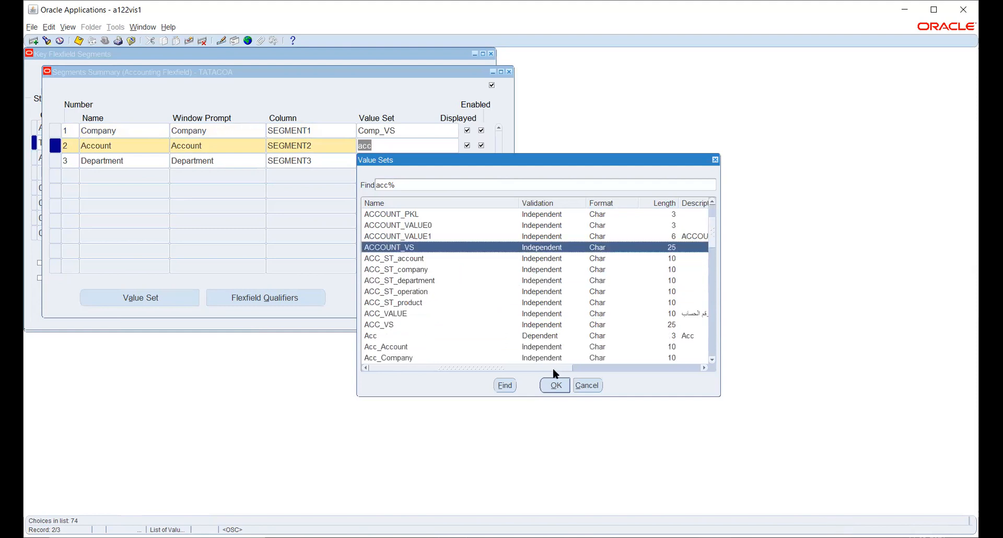
click(415, 325)
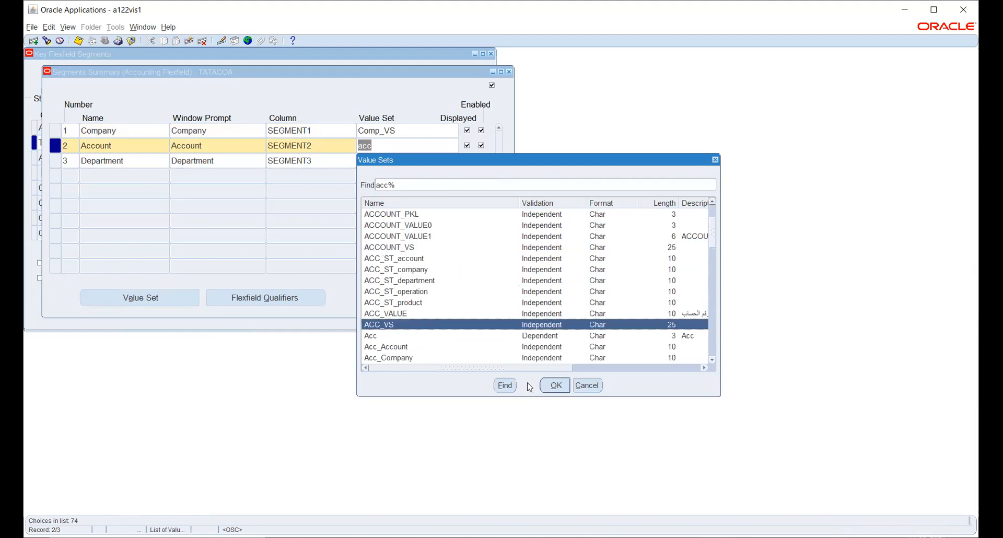
click(556, 385)
Choose DEPARTMENT for the Department segment and save the assignments.
click(431, 162)
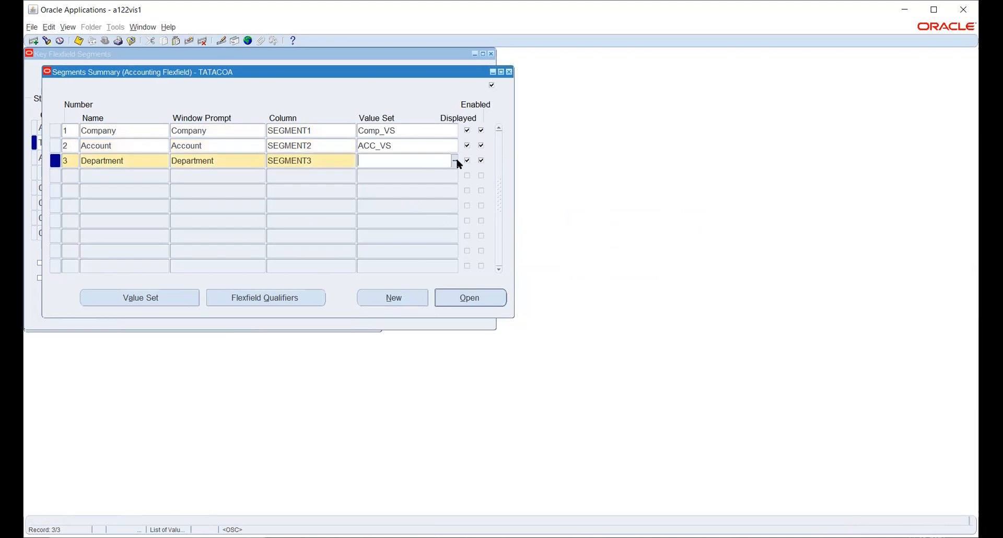
text(d)
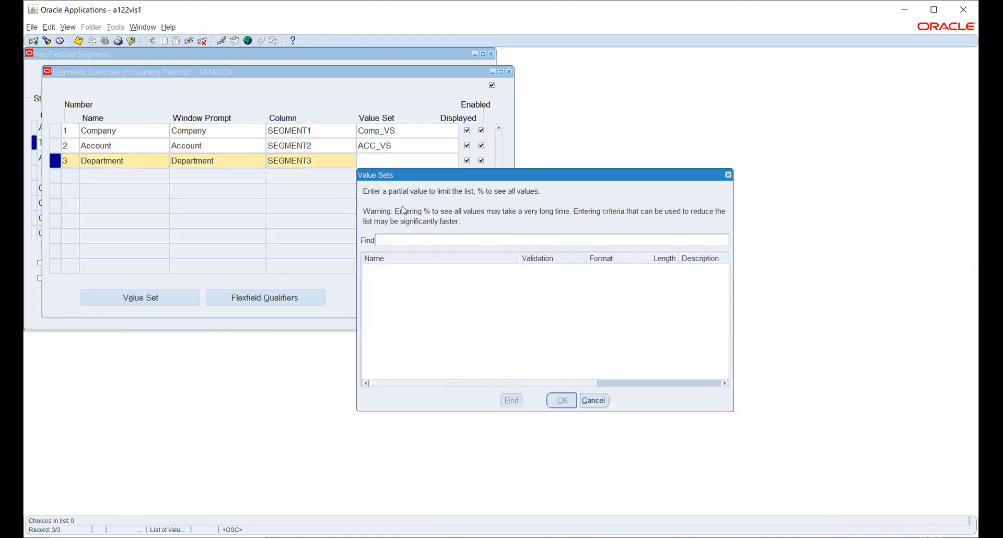
text(epartment)
key(Return)
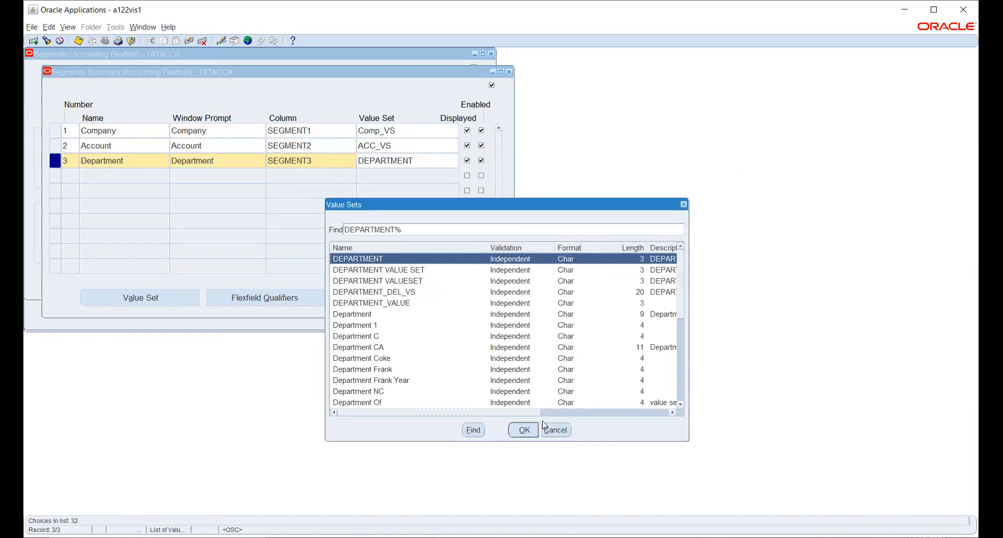
click(524, 431)
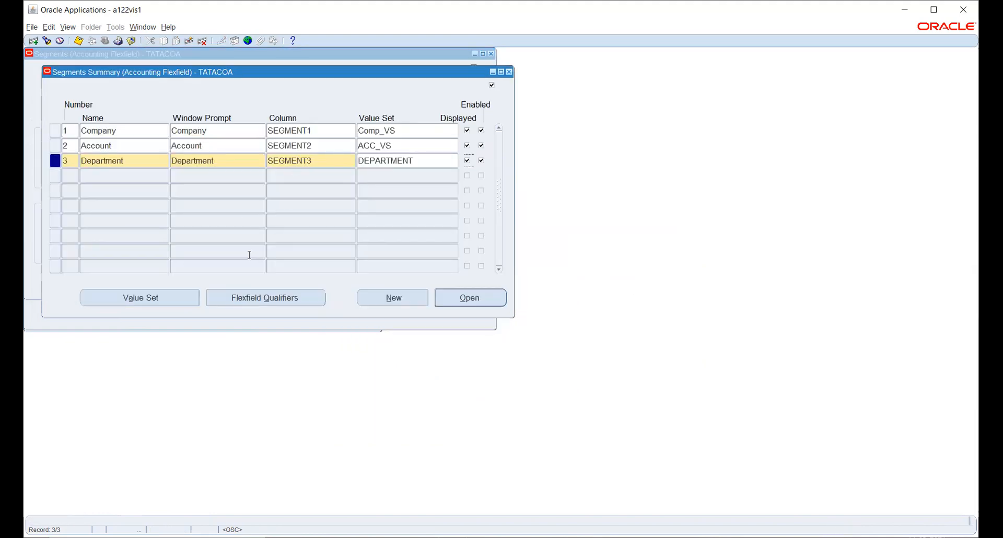
key(ctrl+s)
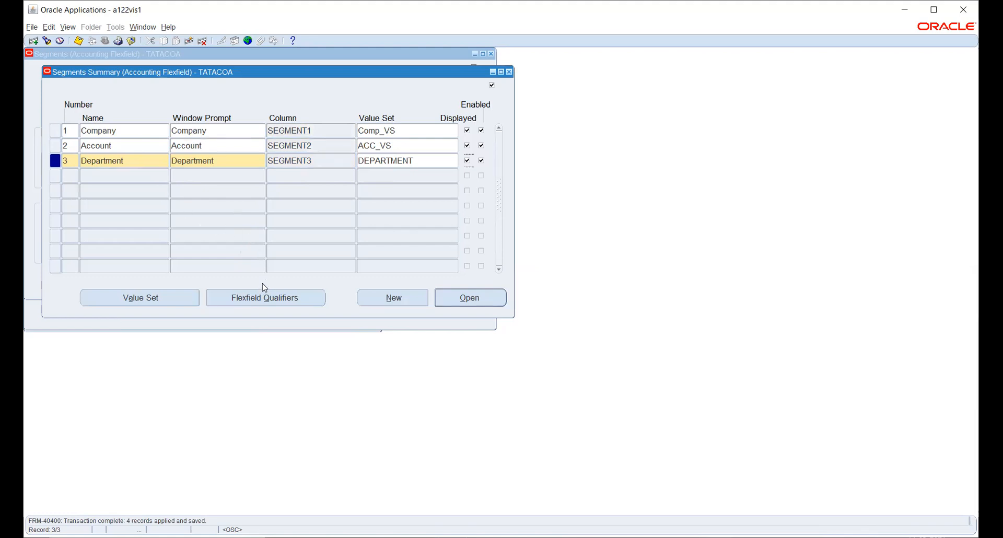
Open the Company segment's flexfield qualifiers and enable Balancing Segment.
click(264, 298)
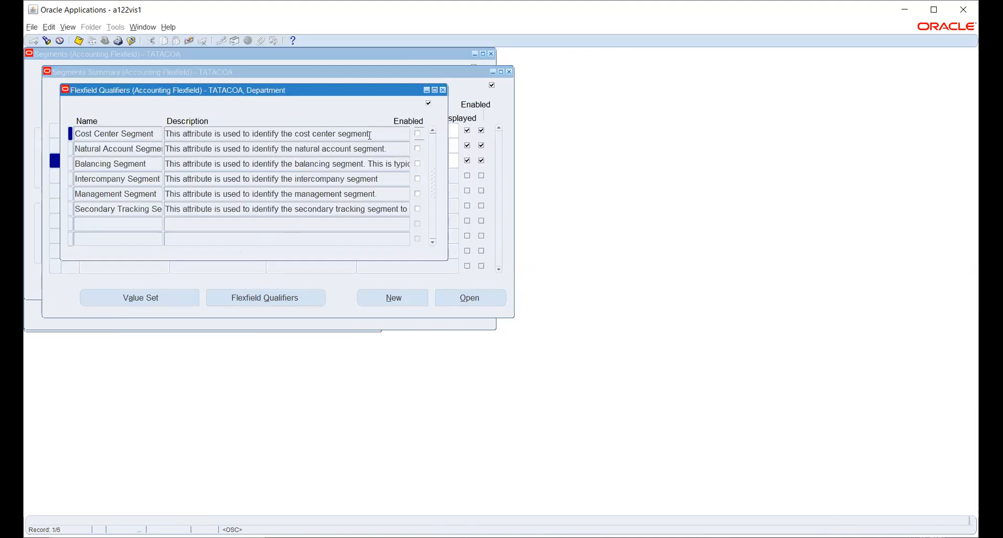
click(443, 91)
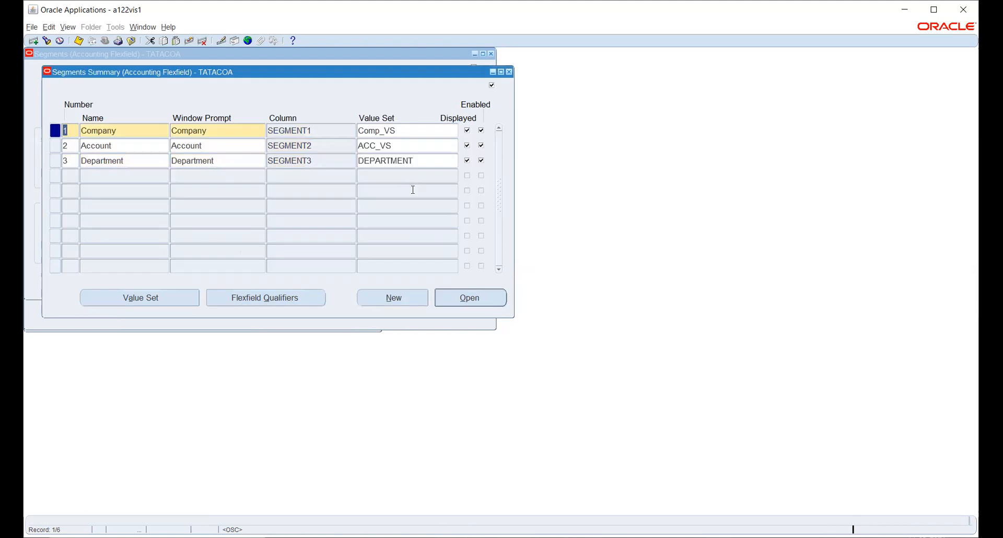
double_click(131, 131)
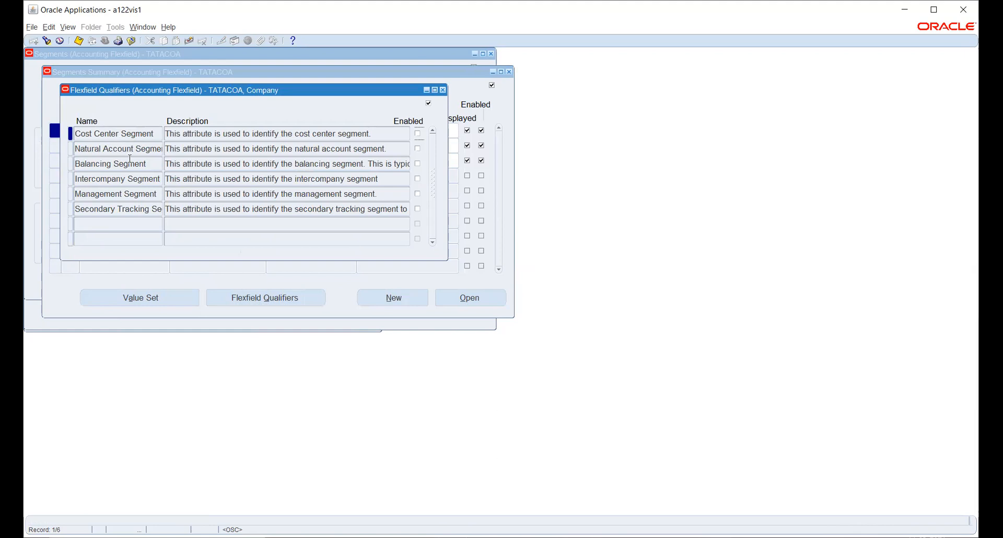
drag(128, 163, 76, 164)
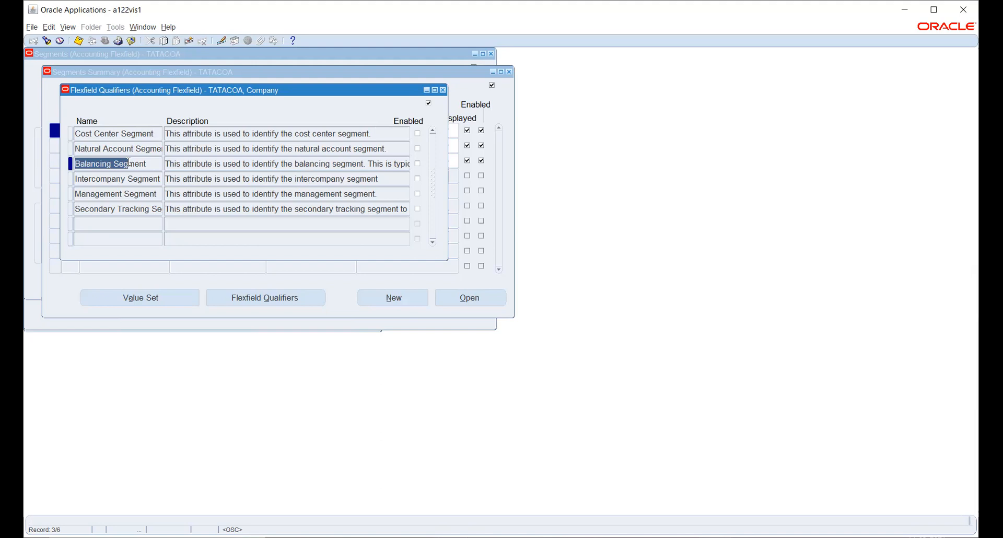
click(418, 163)
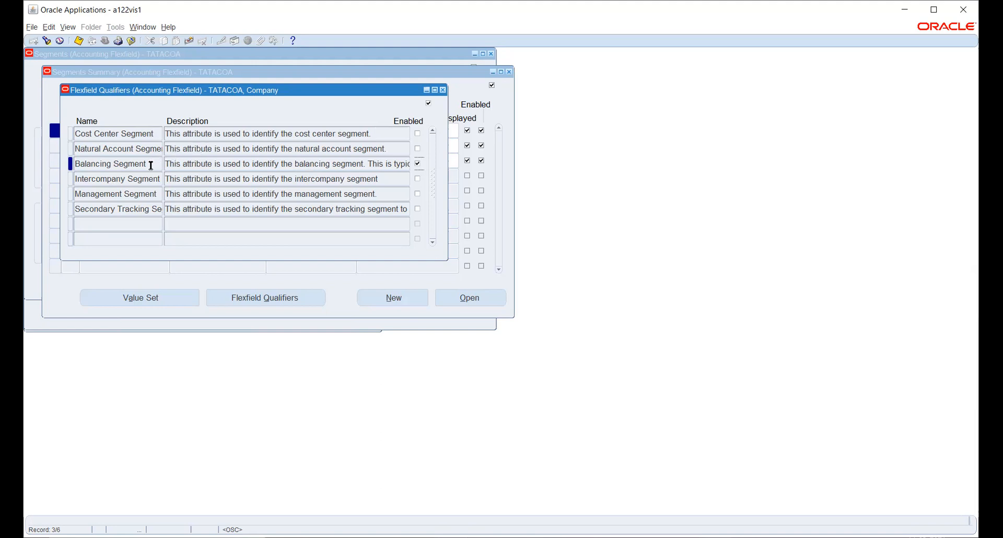
Save Company as the balancing segment and set Account as the natural account segment.
click(78, 40)
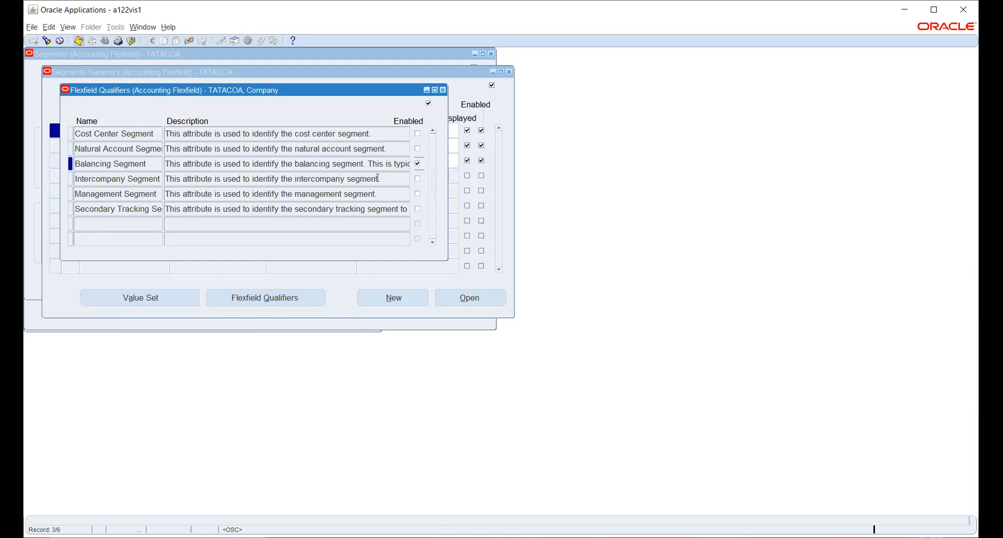
click(443, 92)
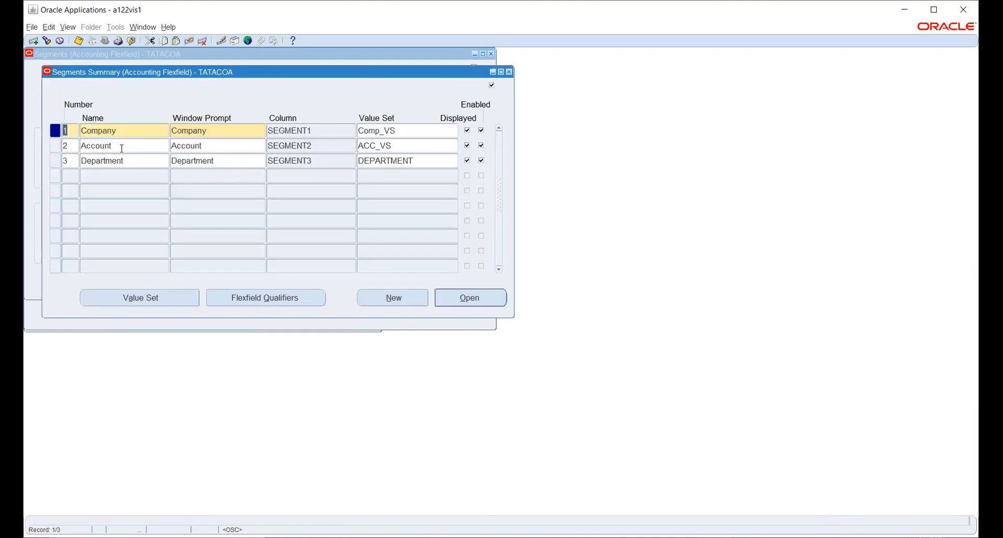
click(251, 297)
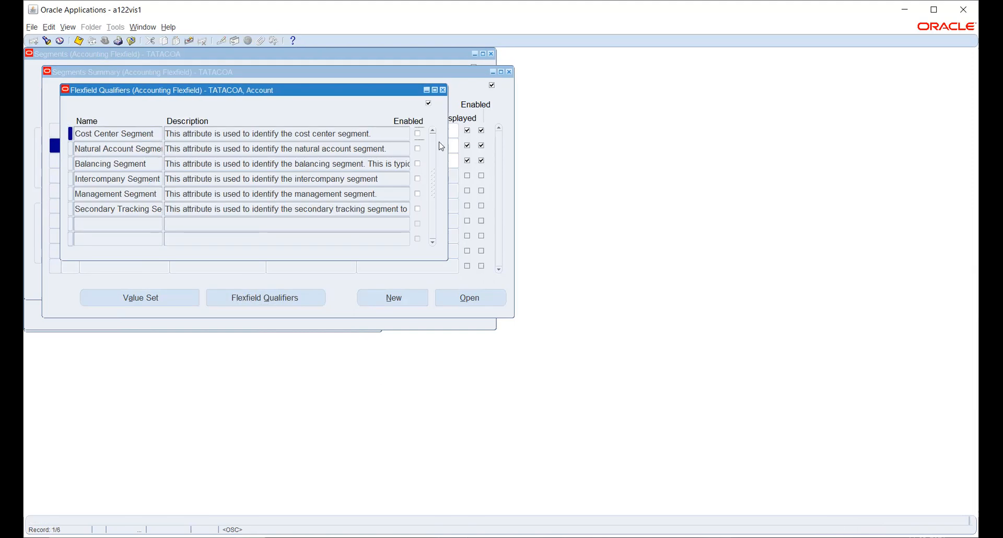
click(418, 149)
click(79, 41)
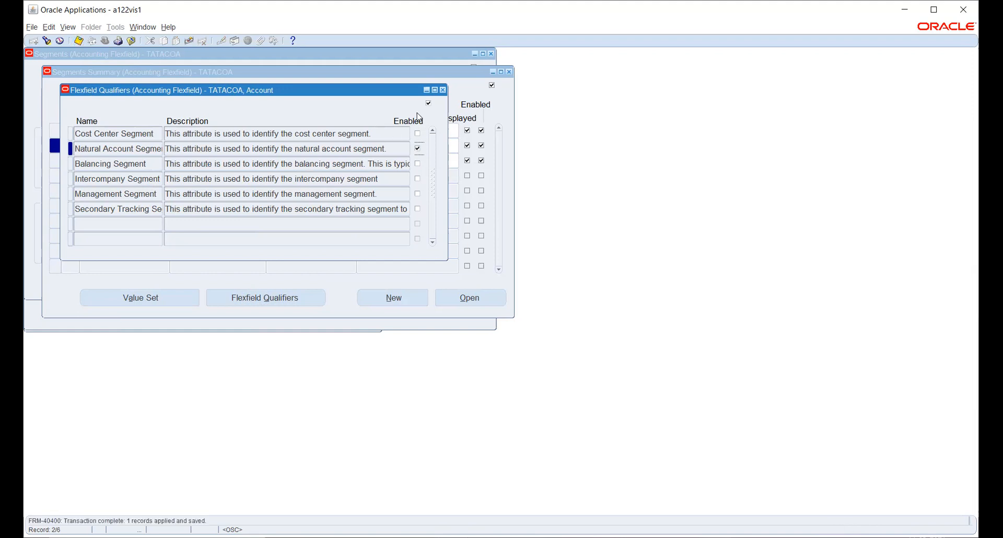
click(443, 90)
Set Department as the cost center segment and save the qualifier assignments.
click(135, 161)
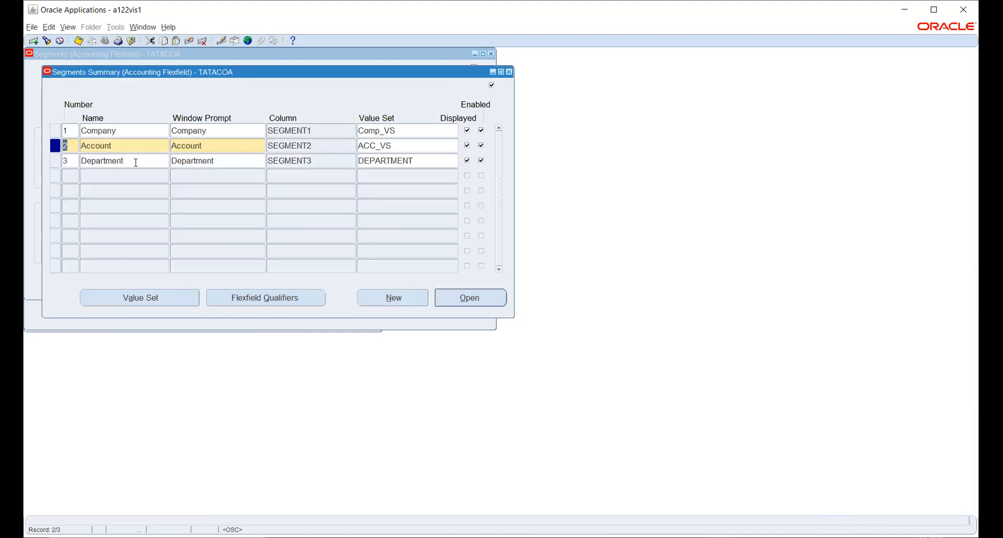
click(268, 299)
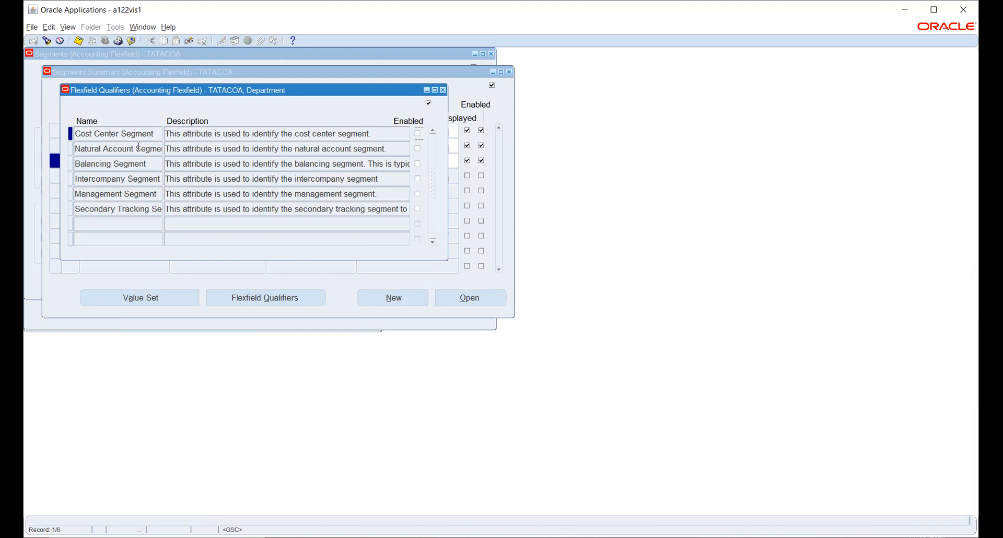
drag(135, 134, 75, 134)
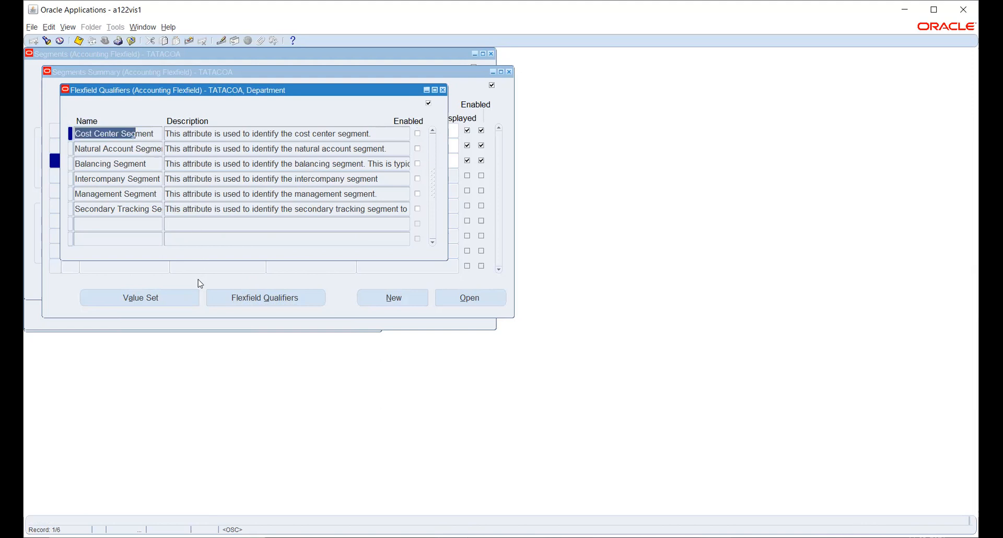
click(417, 135)
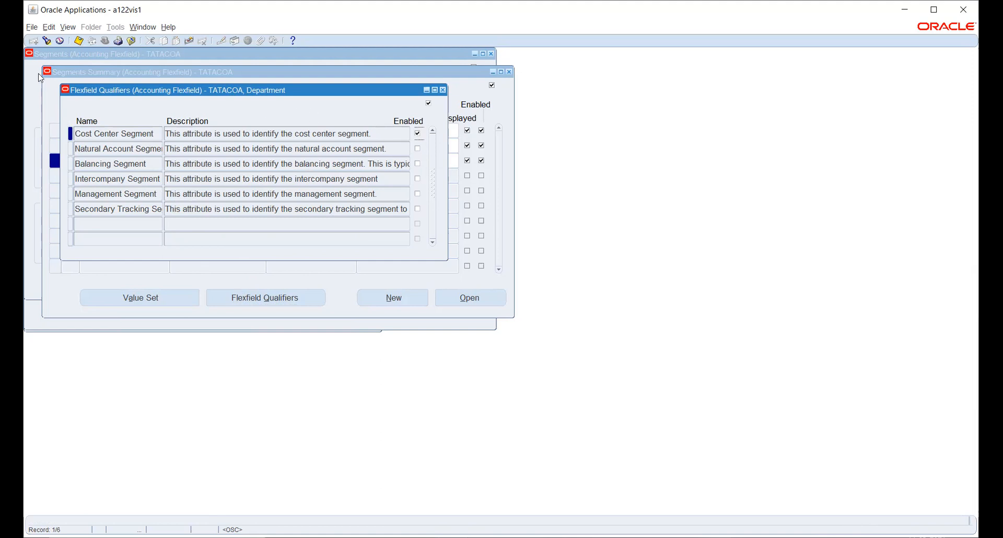
click(79, 41)
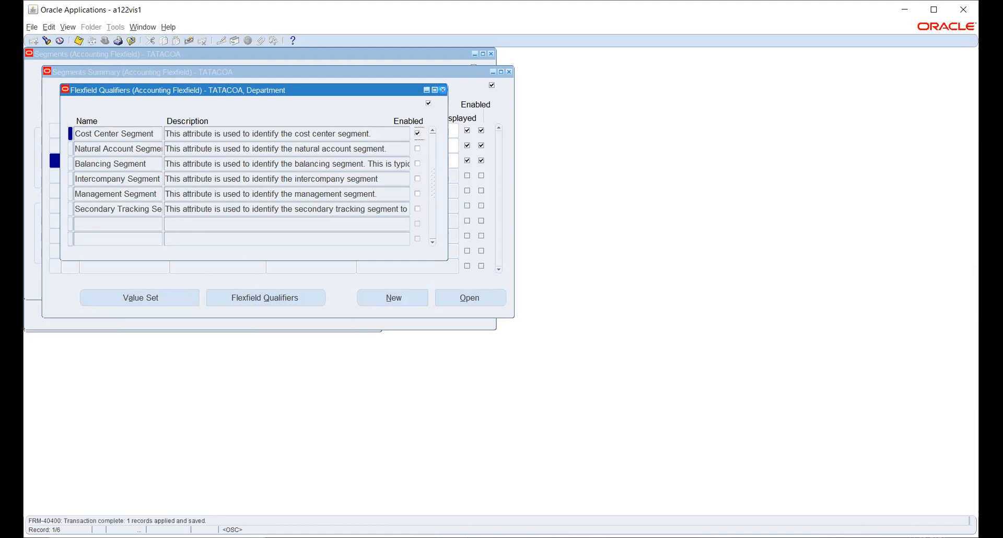
click(443, 90)
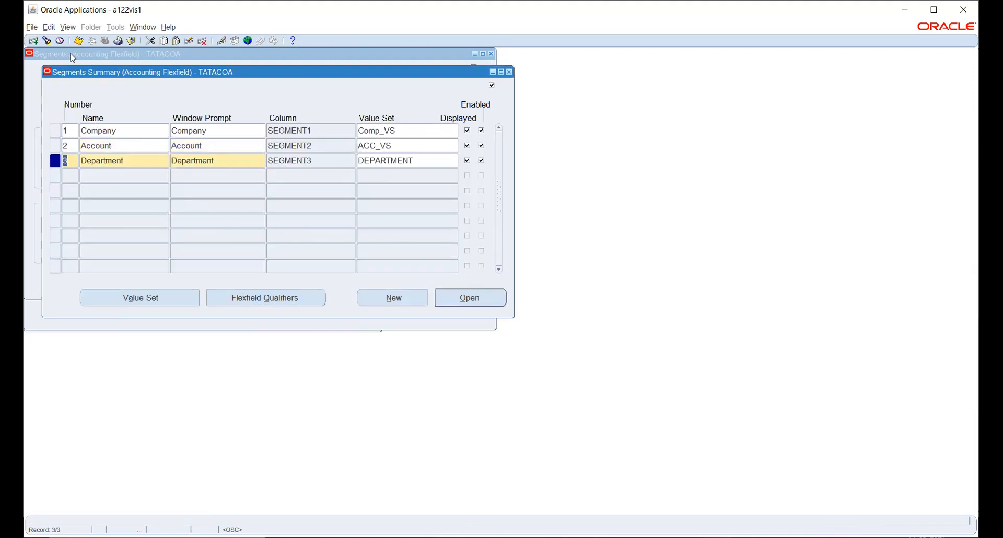
click(78, 41)
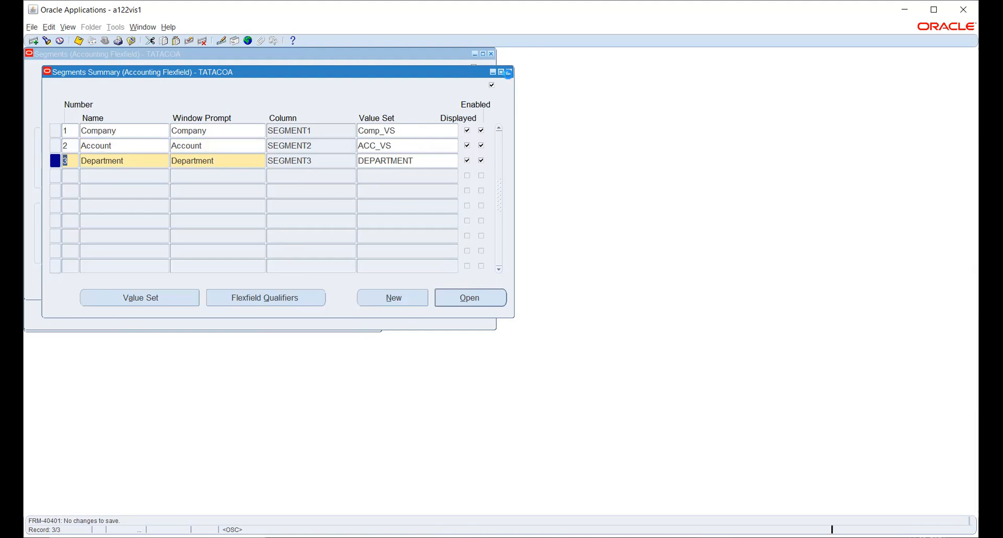
Close the Segments Summary and the TATACOA segment windows.
click(509, 73)
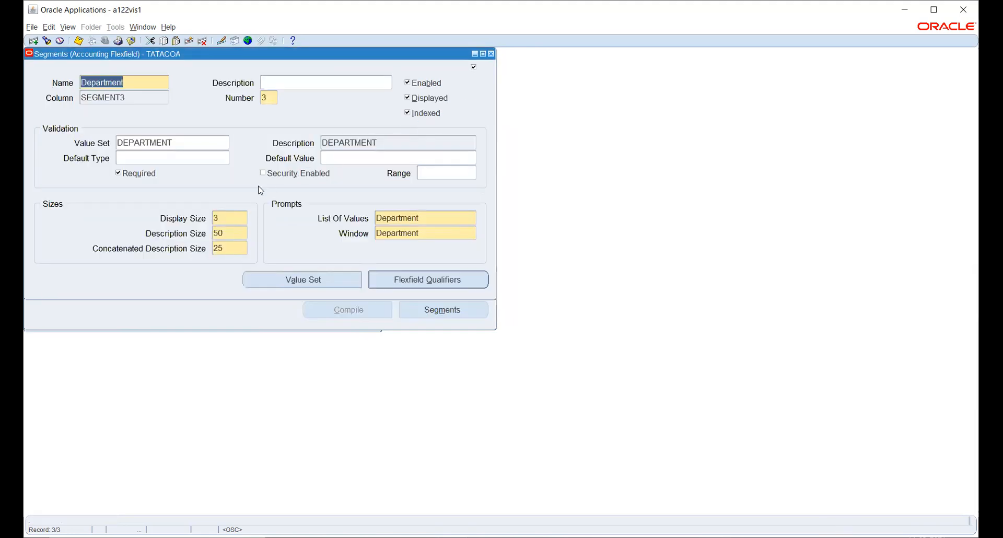
click(491, 54)
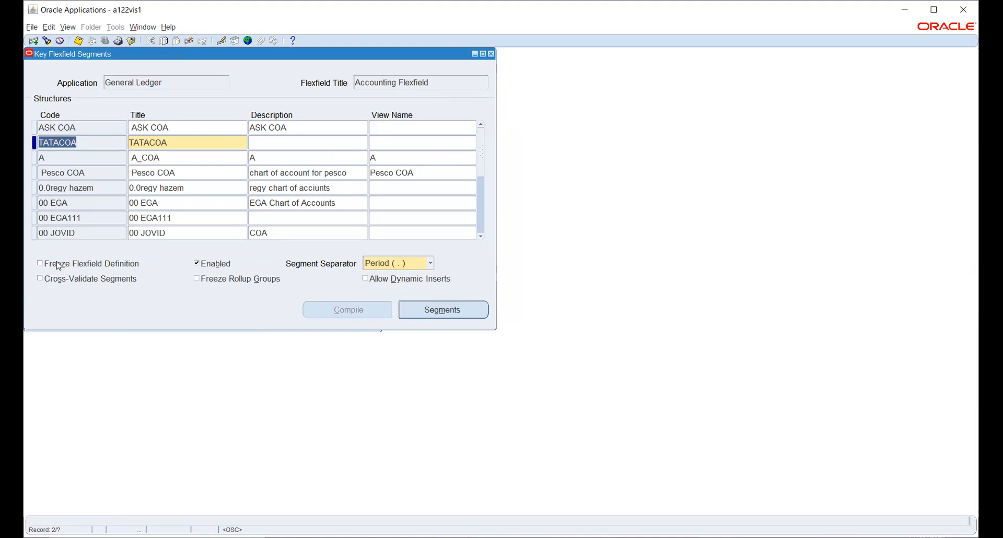
Freeze the TATACOA flexfield definition and compile it, acknowledging the caution and notes.
click(59, 266)
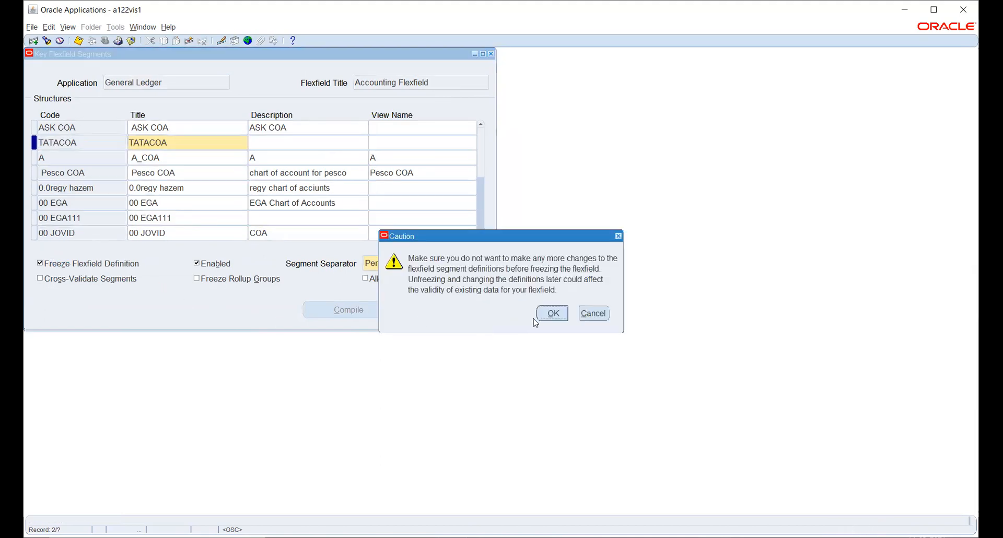
click(552, 314)
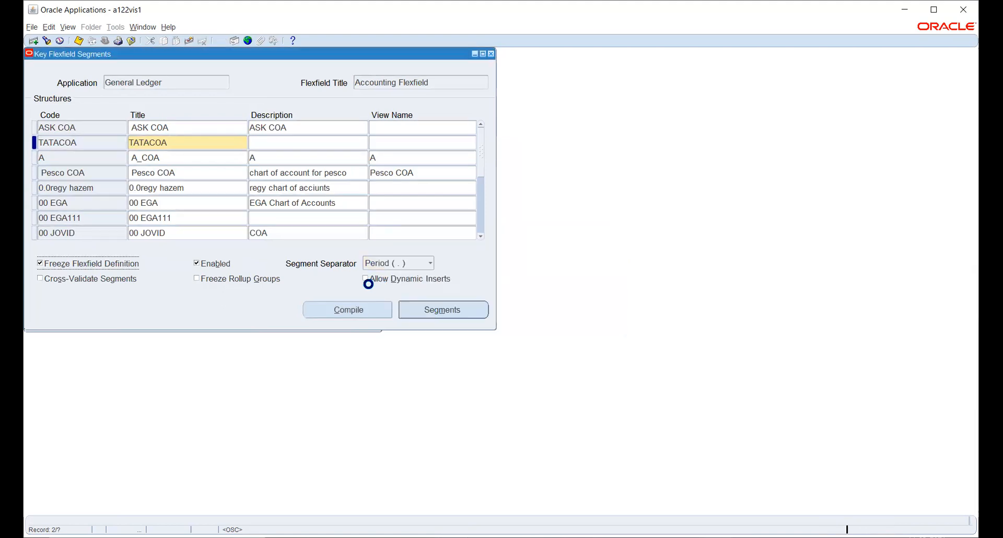
click(327, 311)
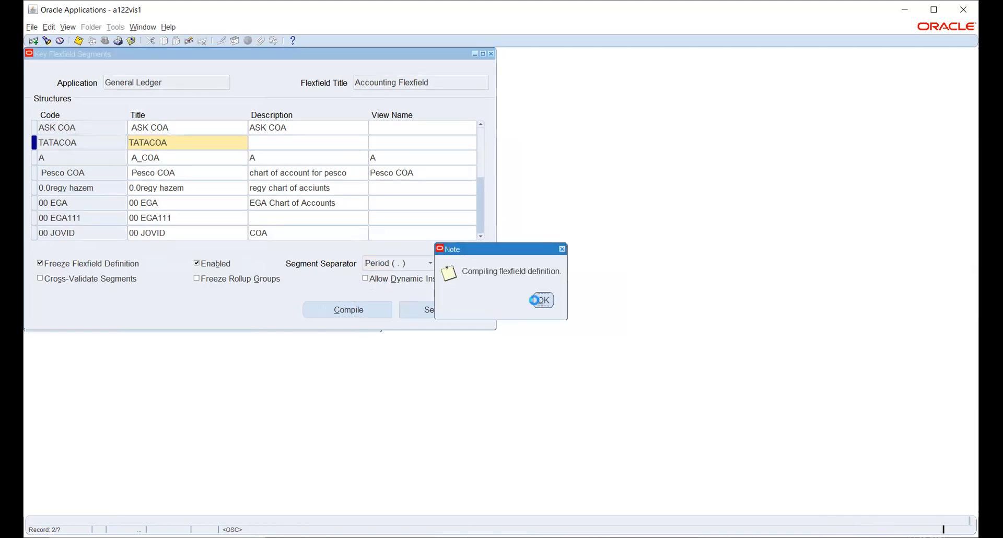
click(533, 300)
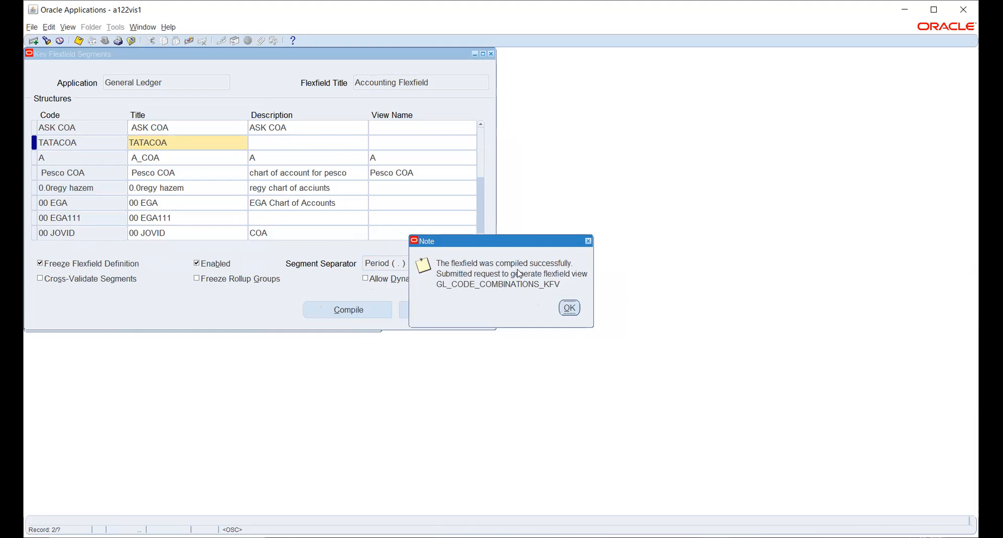
click(567, 305)
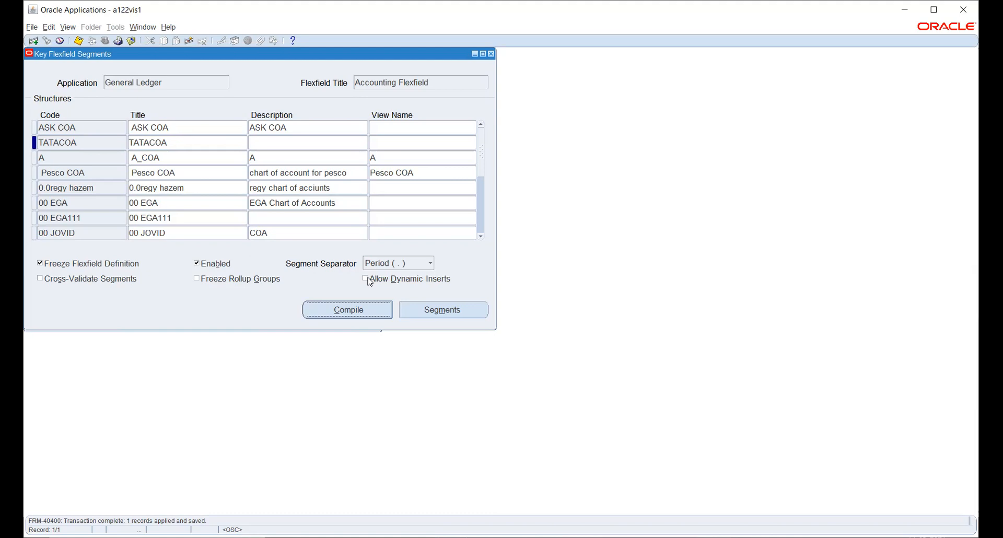
Enable Allow Dynamic Inserts on TATACOA and save to recompile the flexfield.
click(370, 282)
click(79, 41)
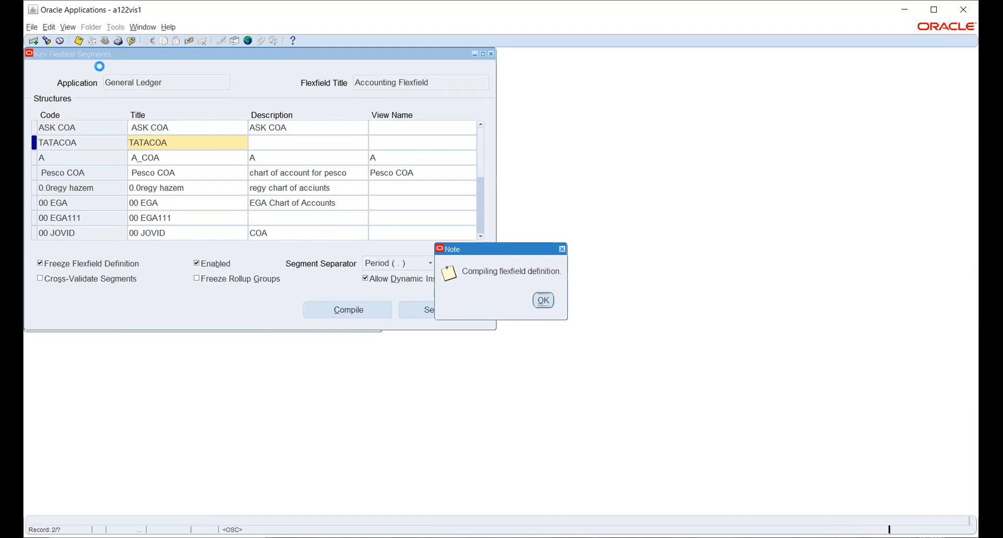
click(544, 300)
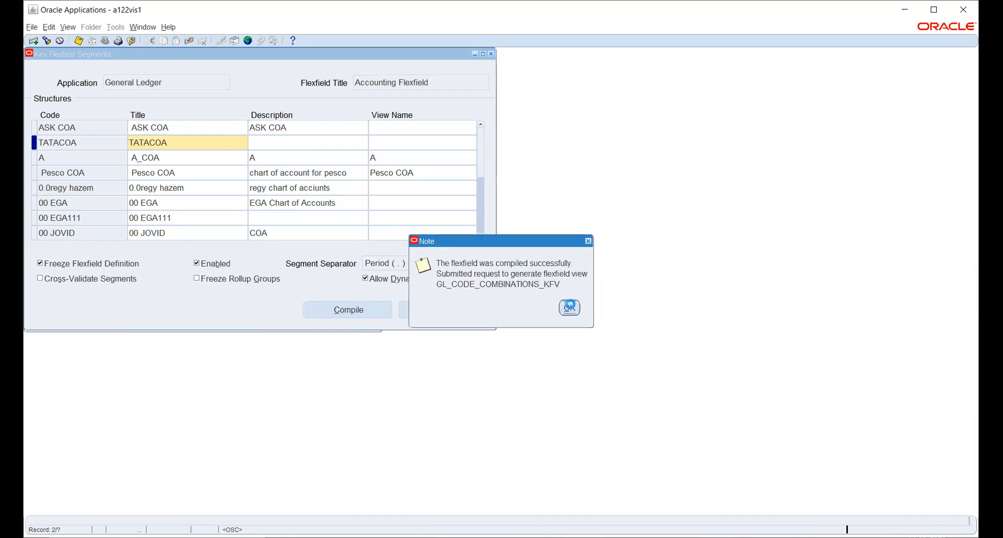
click(569, 306)
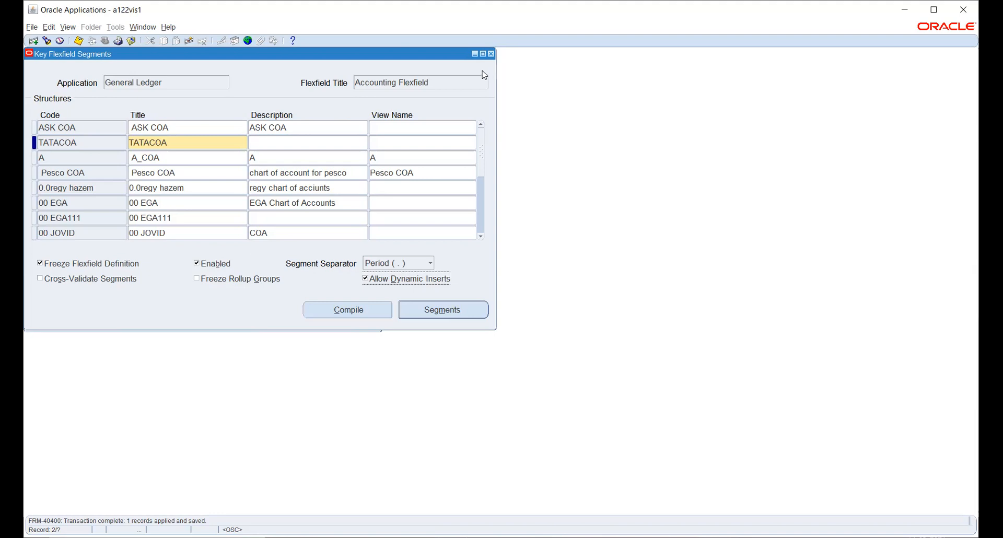
Open Key Flexfield Segment Values for the General Ledger Accounting Flexfield.
key(F4)
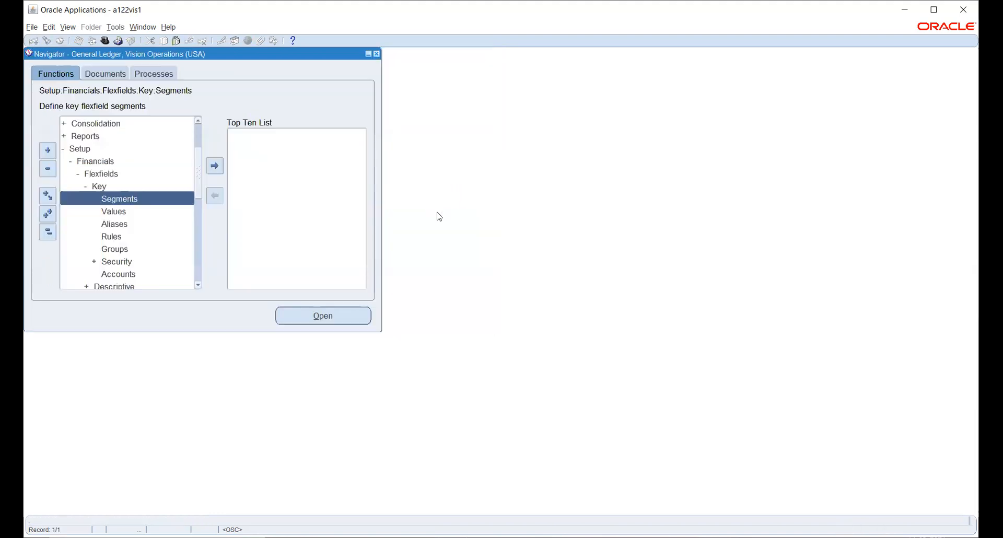
double_click(116, 214)
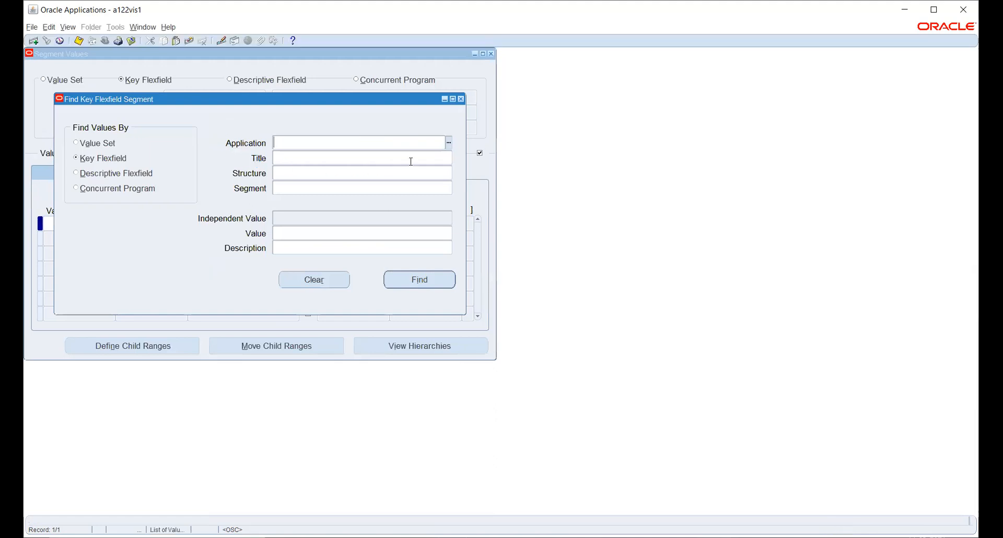
text(gener)
key(Tab)
text(acc)
key(Tab)
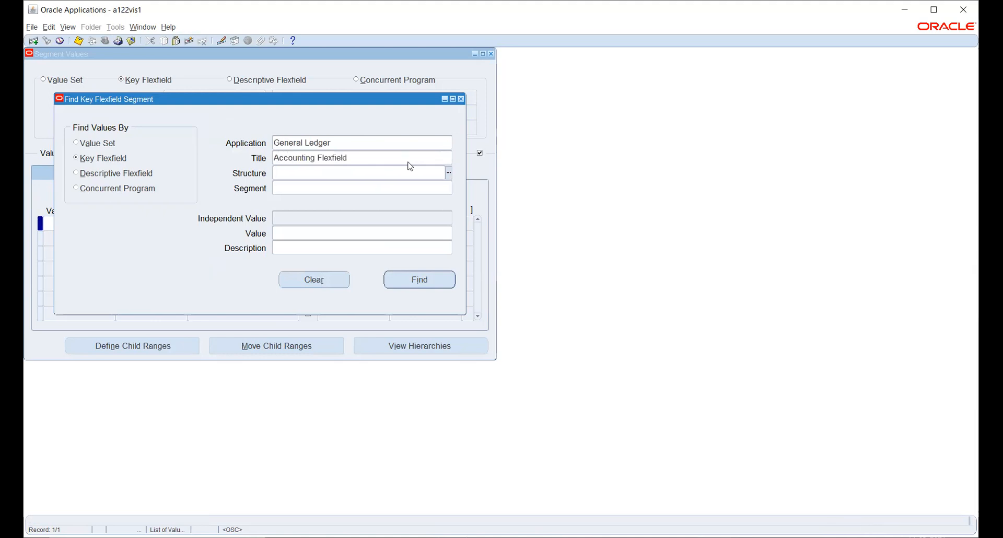
text(tata)
key(Tab)
Pick the TATACOA structure from the list and find its Company segment values.
click(444, 173)
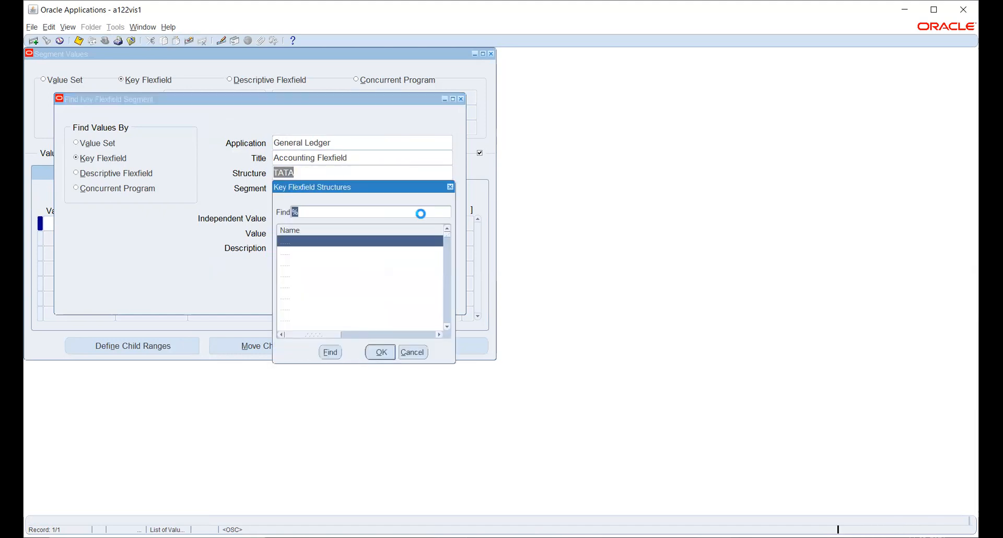
text(t)
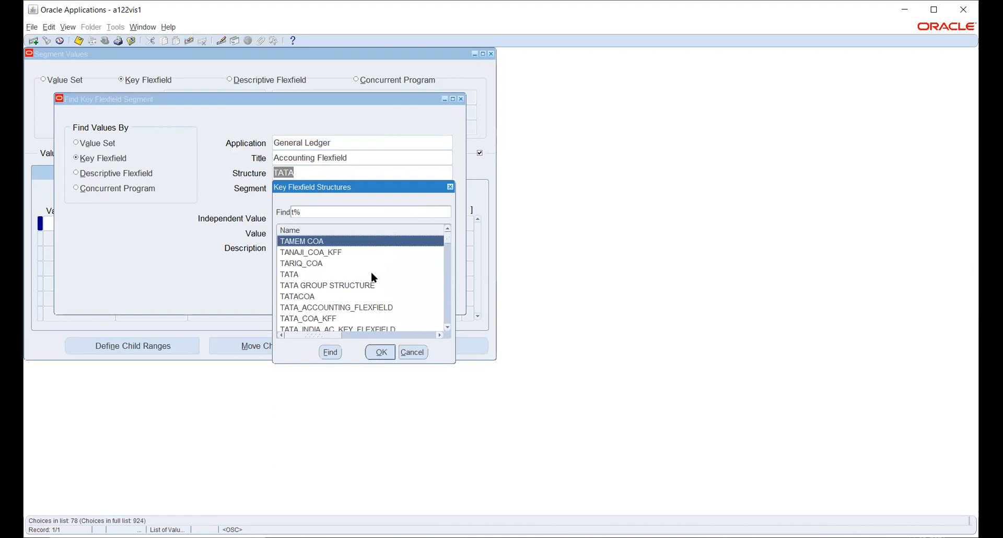
click(333, 296)
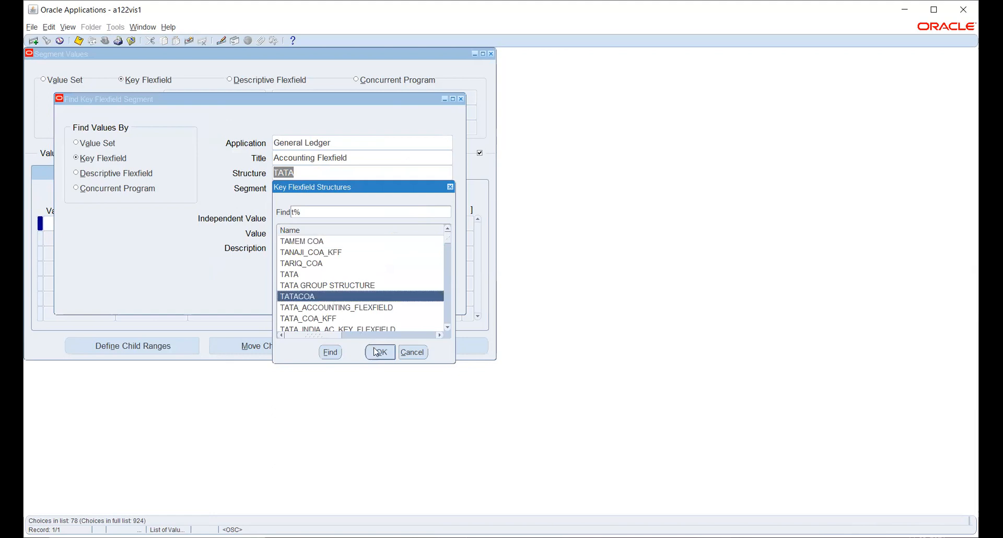
click(379, 352)
click(412, 285)
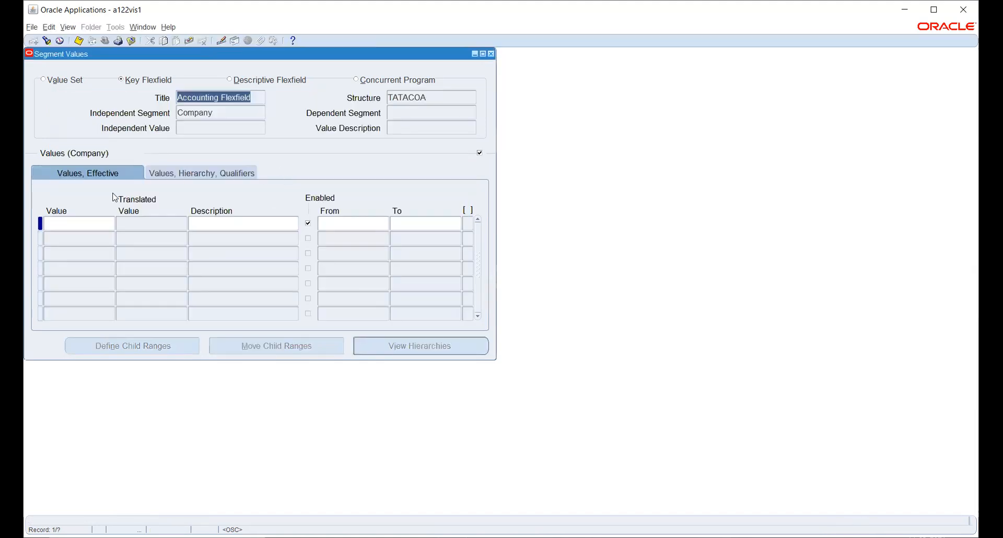
Enter Company values 001 'Company' and 001 'Company New'.
click(102, 221)
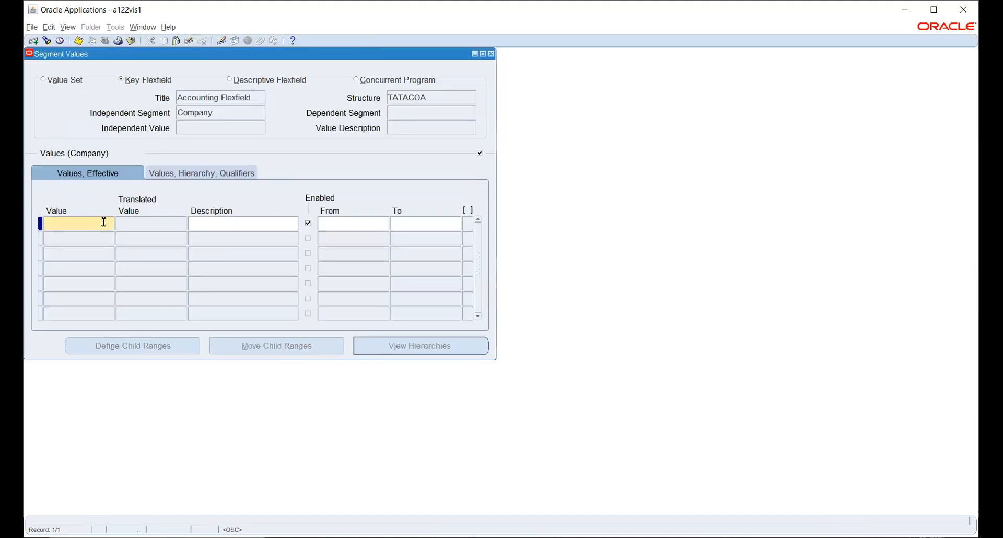
text(001)
key(Tab)
text(Co)
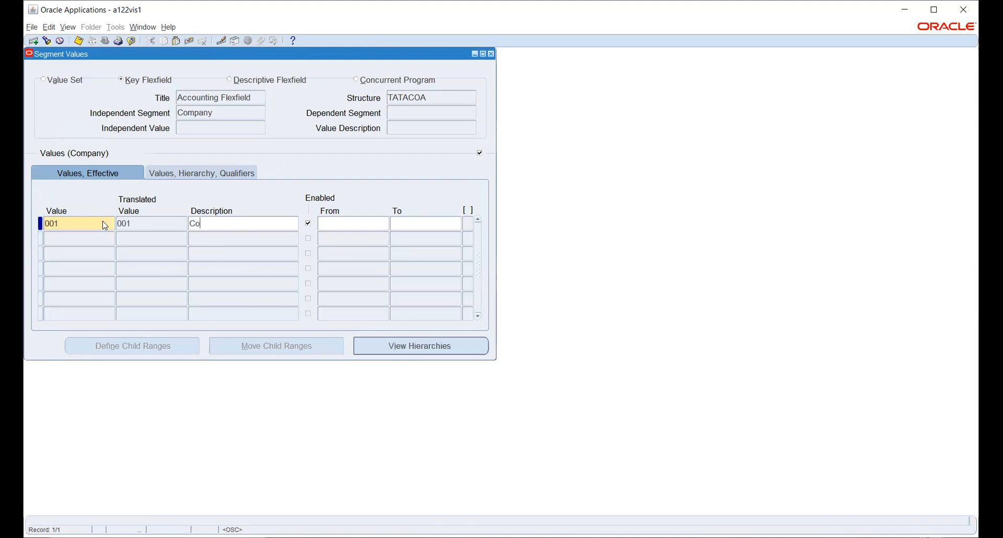
text(mpany)
key(Down)
text(001)
key(Tab)
key(Tab)
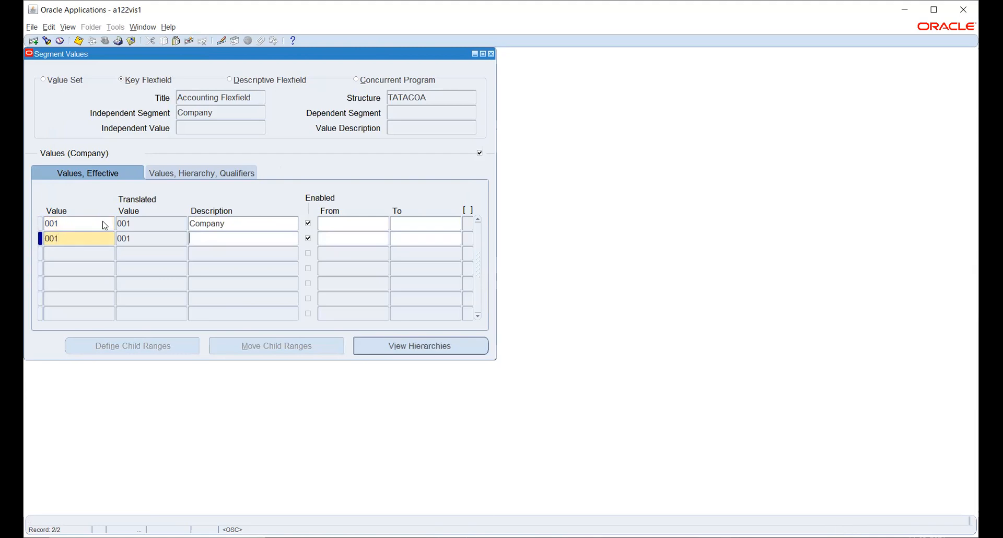
text(Company New)
Set both Company values' qualifiers to allow budgeting and posting (Yes.Yes.).
click(210, 174)
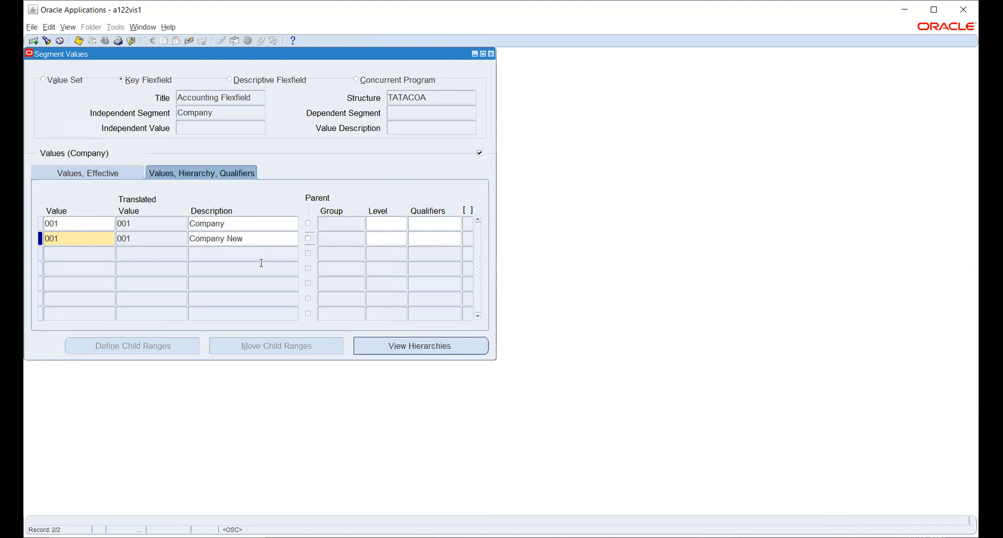
click(440, 223)
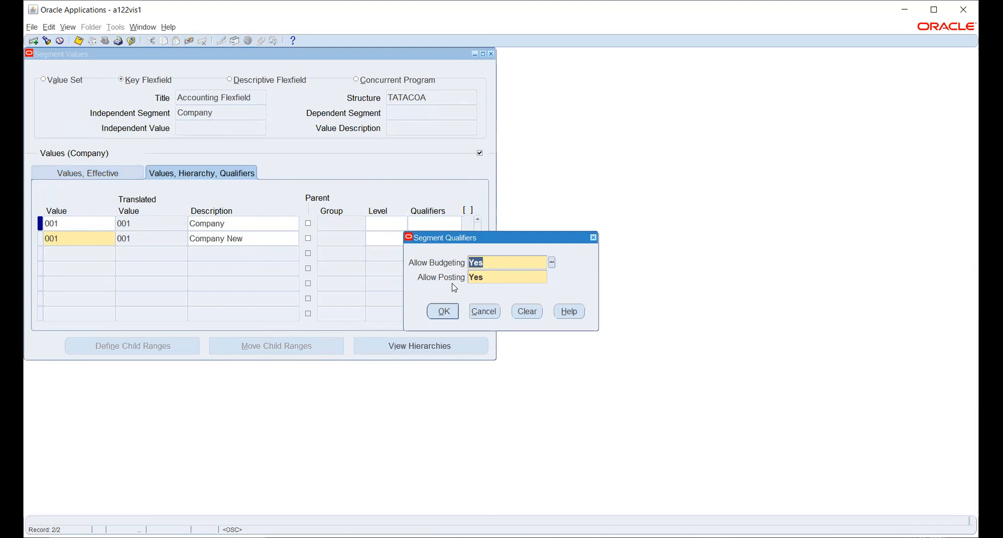
click(441, 309)
click(476, 309)
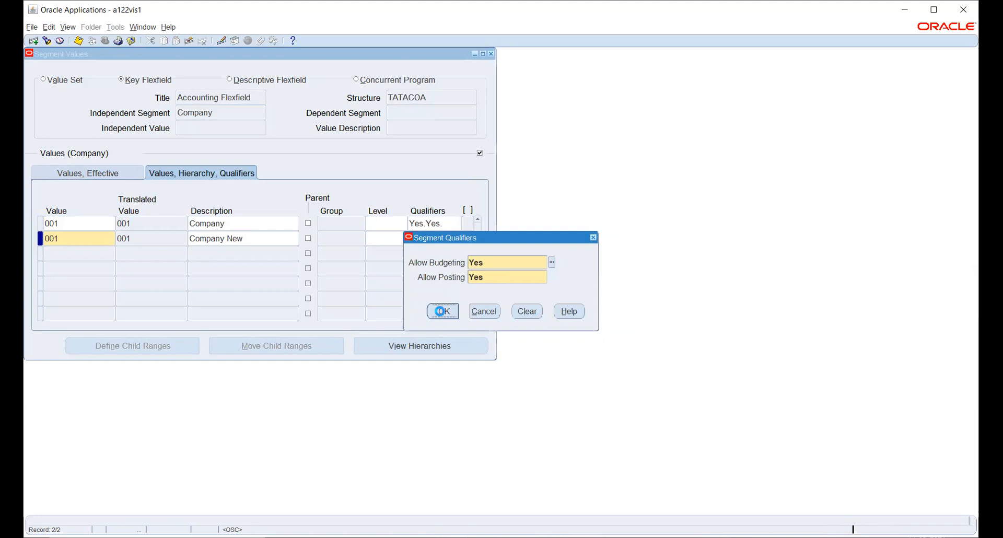
click(442, 312)
click(472, 307)
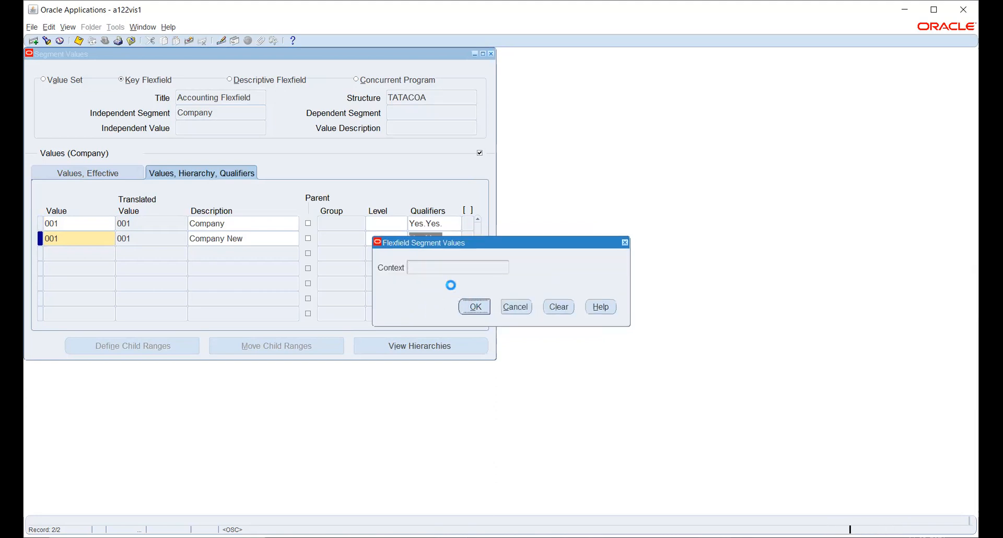
Resolve the duplicate by renumbering 'Company New' to 002 and save both values.
click(73, 239)
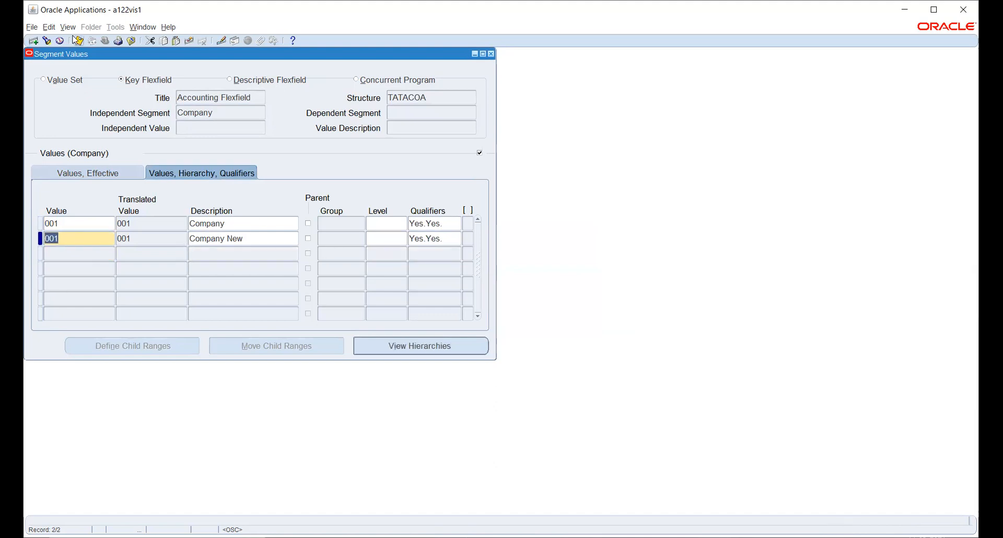
click(77, 42)
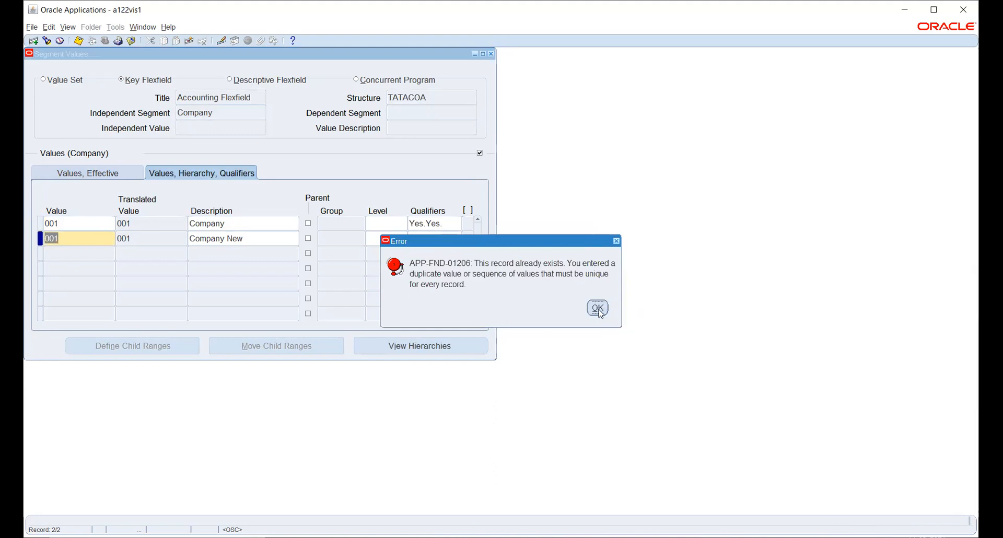
click(599, 308)
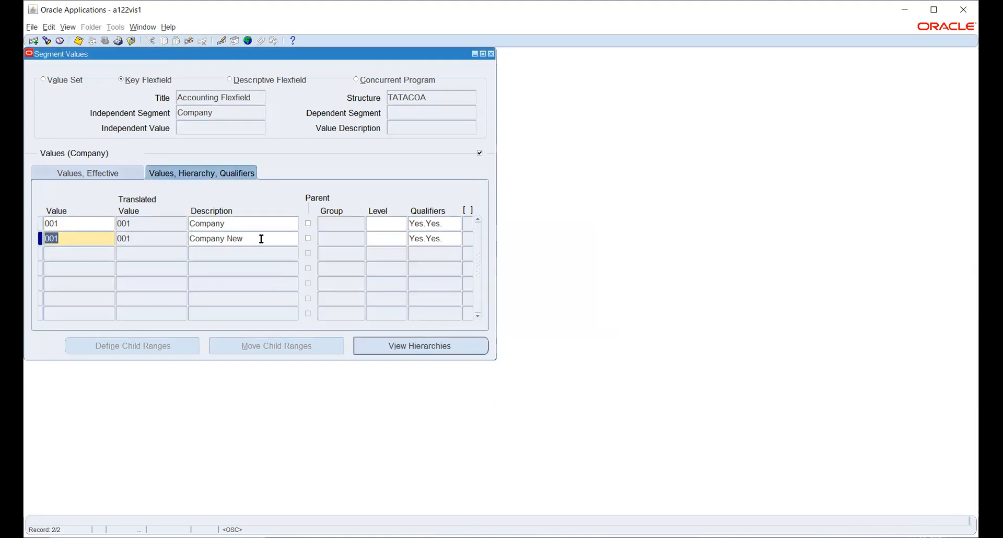
text(002)
key(Tab)
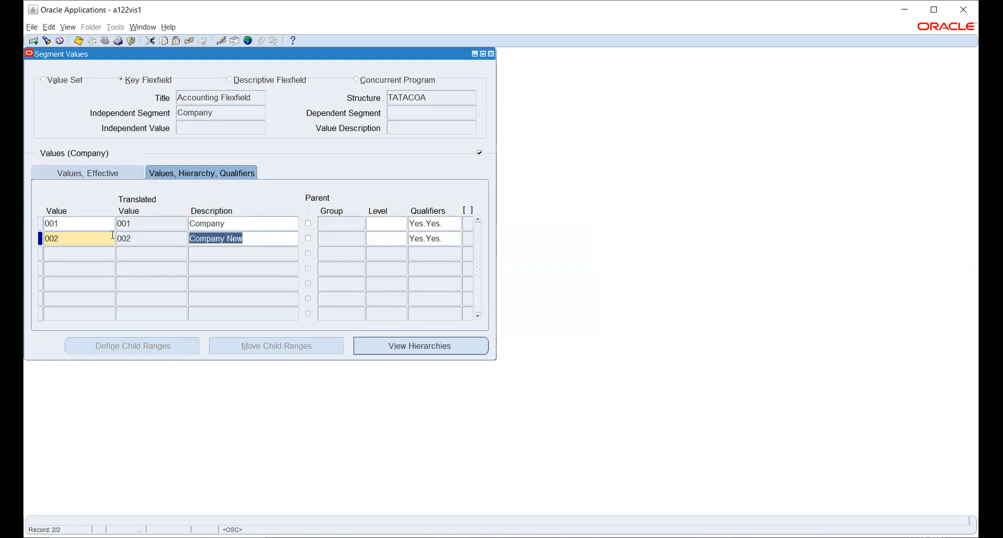
key(ctrl+s)
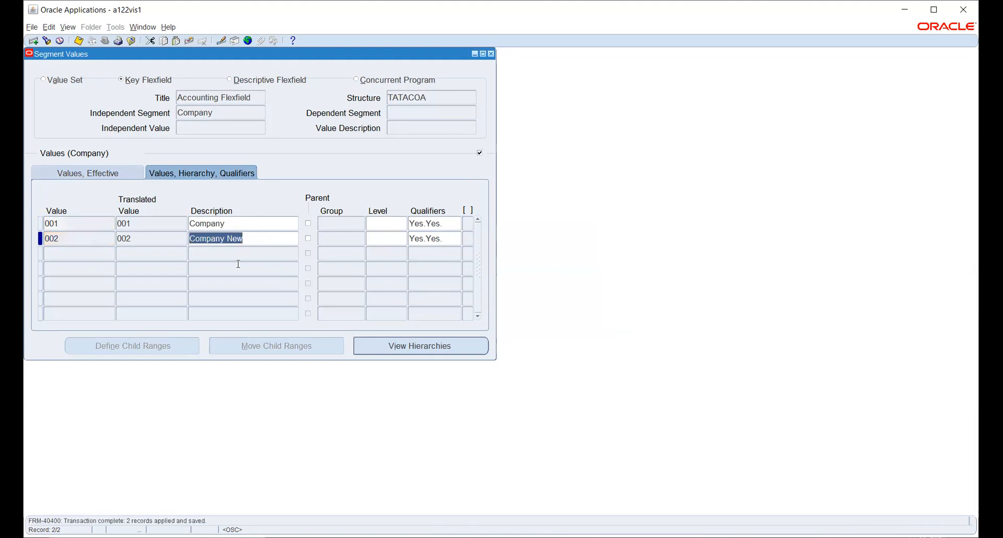
click(229, 112)
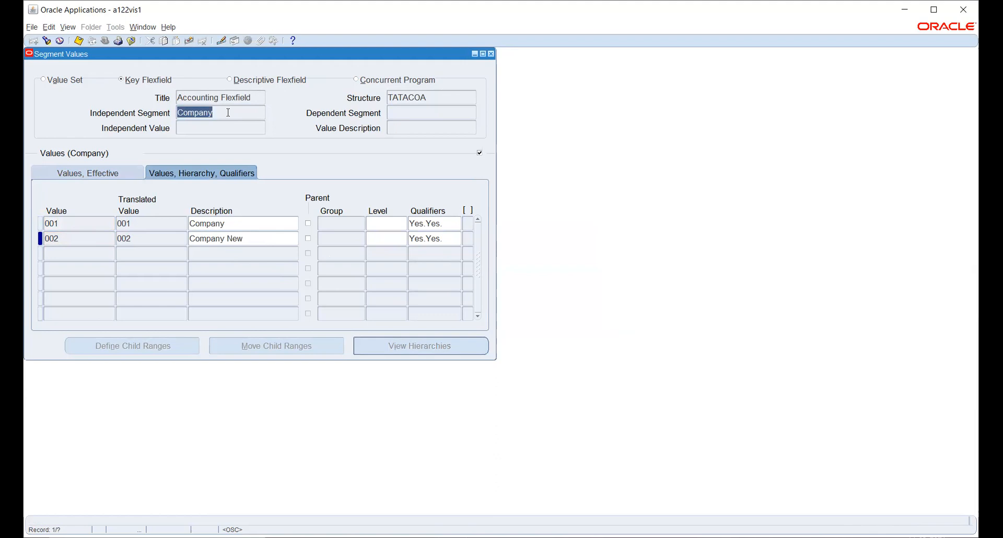
In the Account segment, add account value 1000 described 'Retained Earnings'.
key(Down)
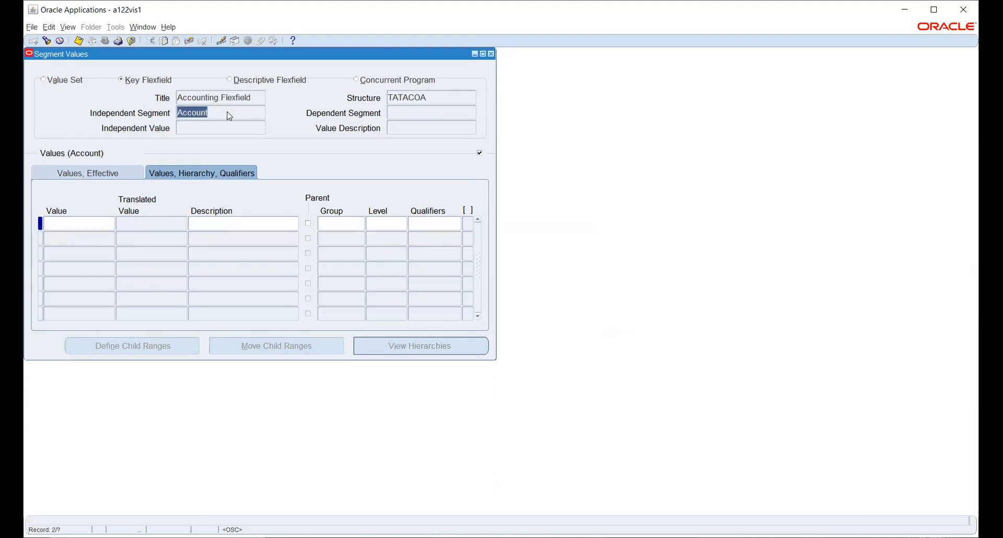
click(74, 224)
text(0000)
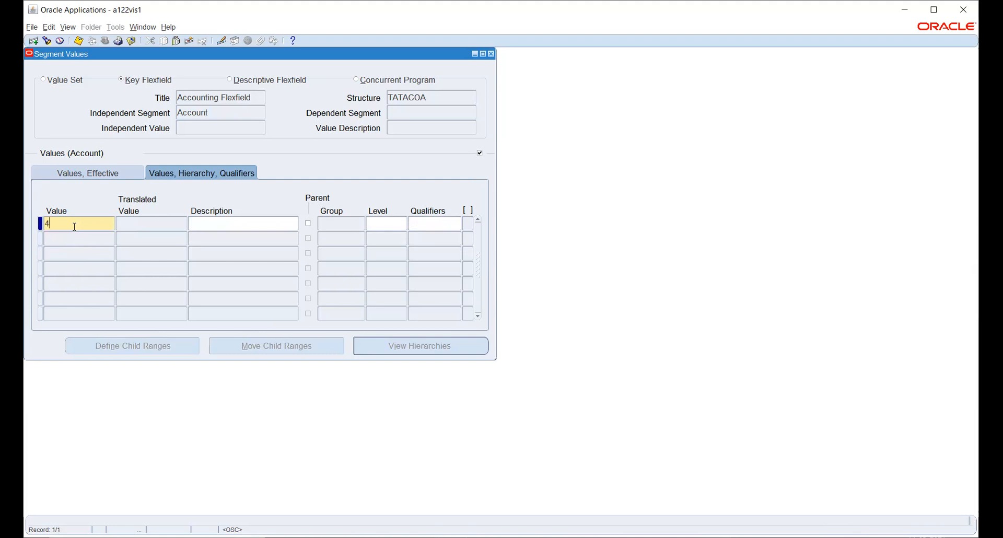
key(Tab)
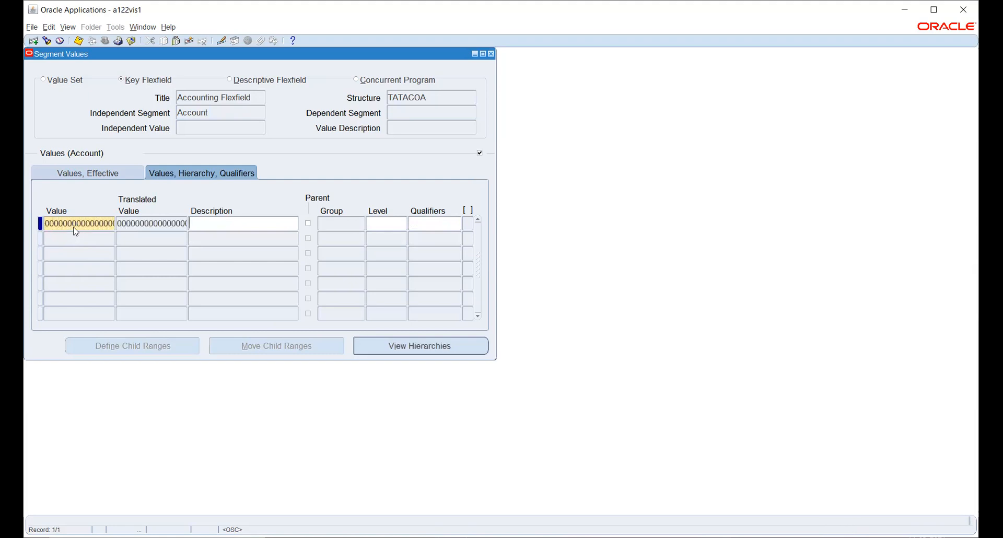
double_click(74, 228)
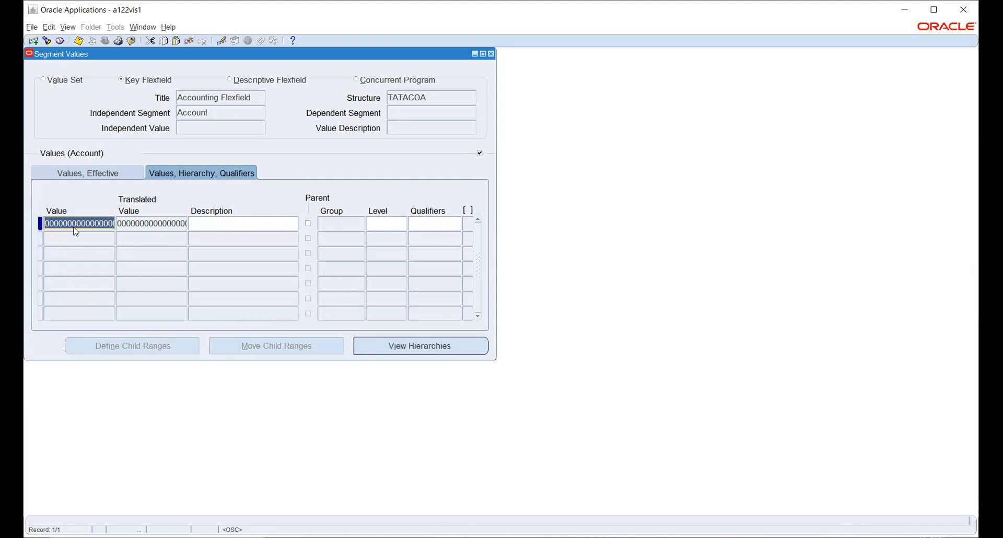
text(1000)
key(Tab)
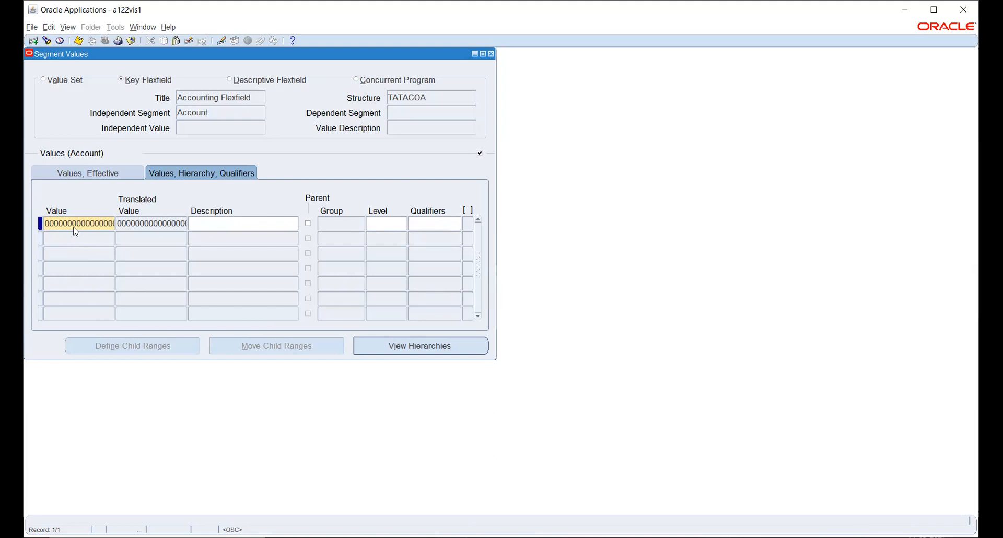
text(Retained Earnings)
click(428, 226)
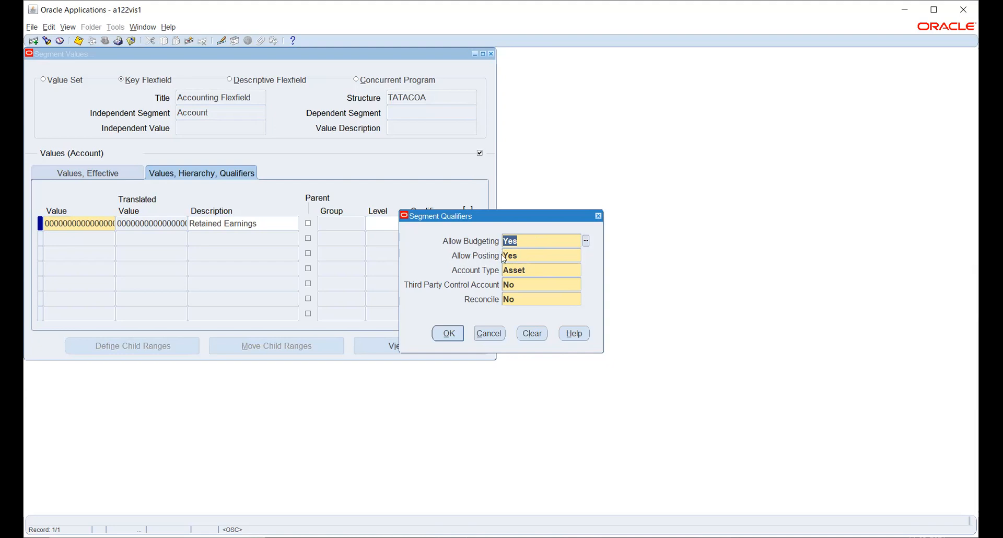
Change the Retained Earnings account type from Asset to Ownership/Stockholder's Equity.
click(539, 269)
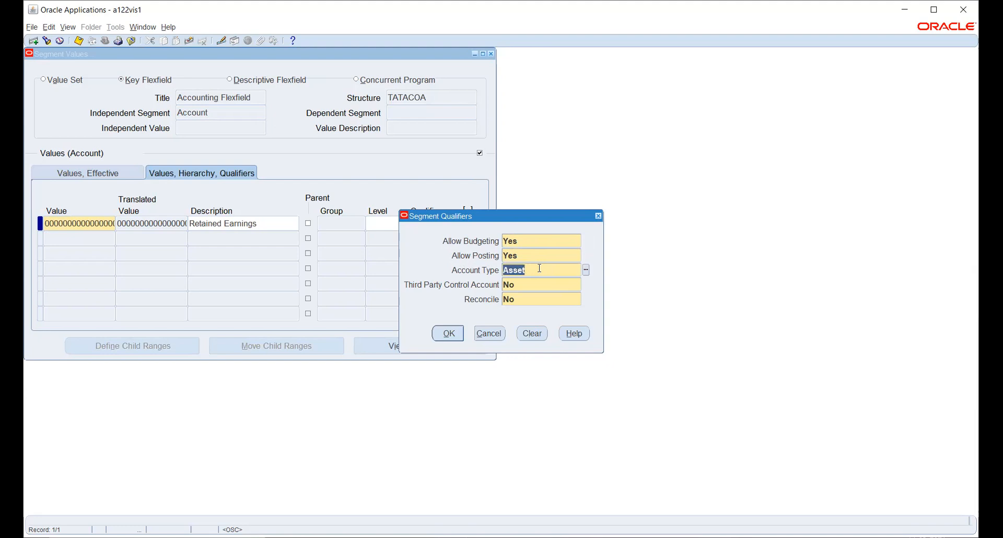
click(585, 270)
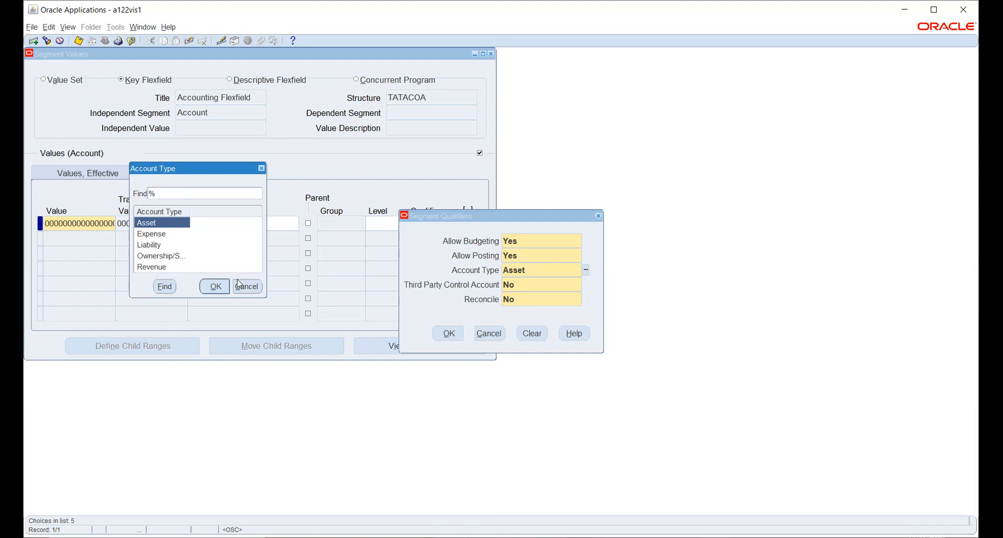
click(181, 257)
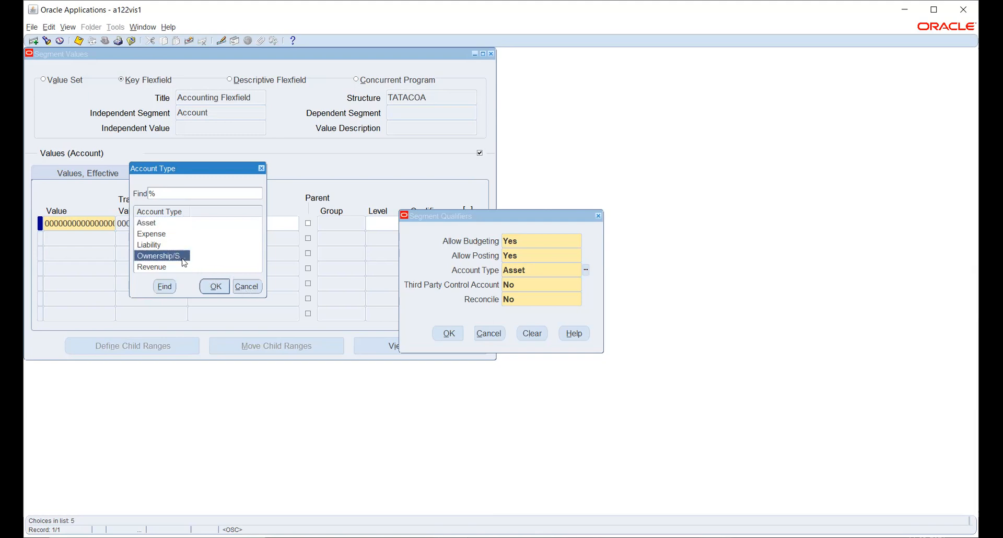
click(214, 287)
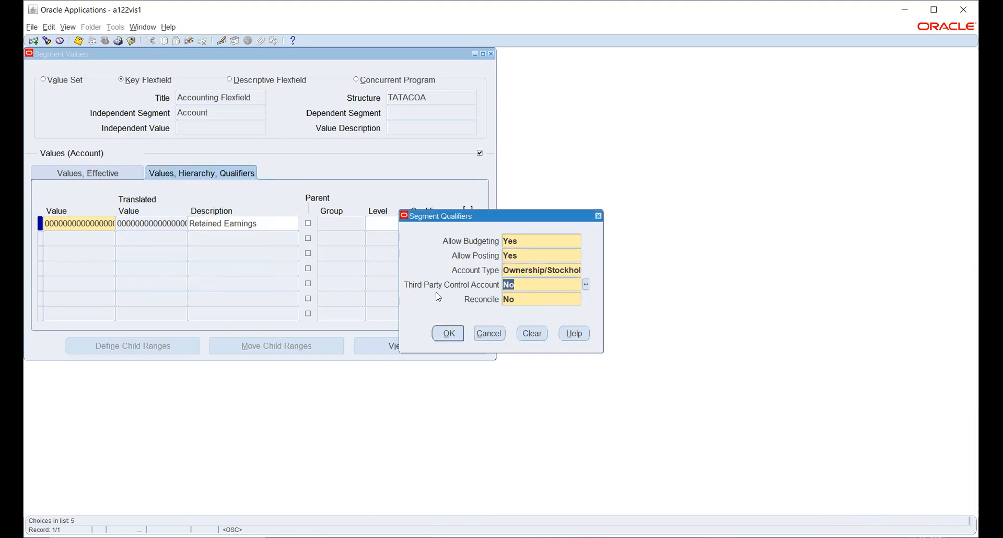
Set Third Party Control Account to No, keep Reconcile No, and apply the Retained Earnings qualifiers.
click(586, 285)
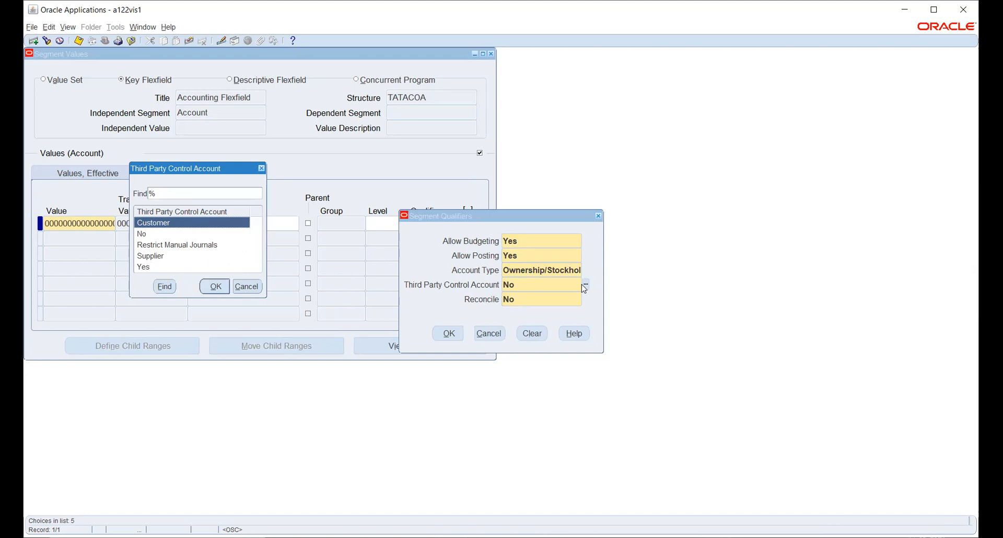
key(Down)
key(Down)
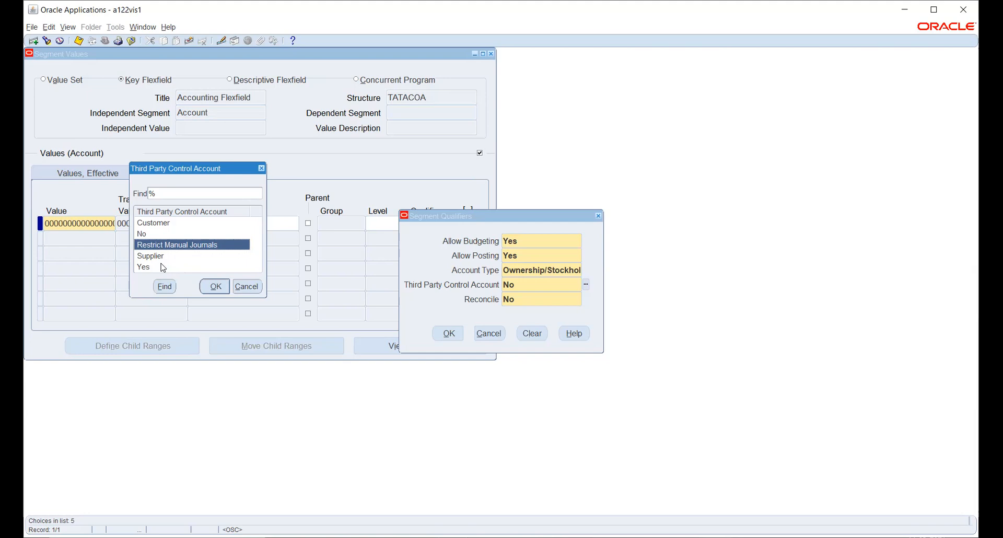
click(215, 287)
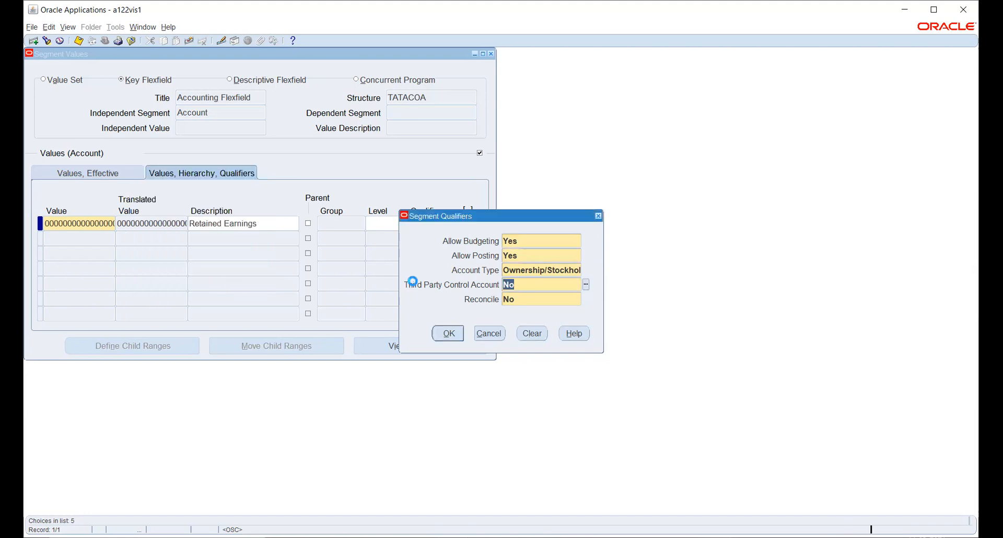
click(533, 287)
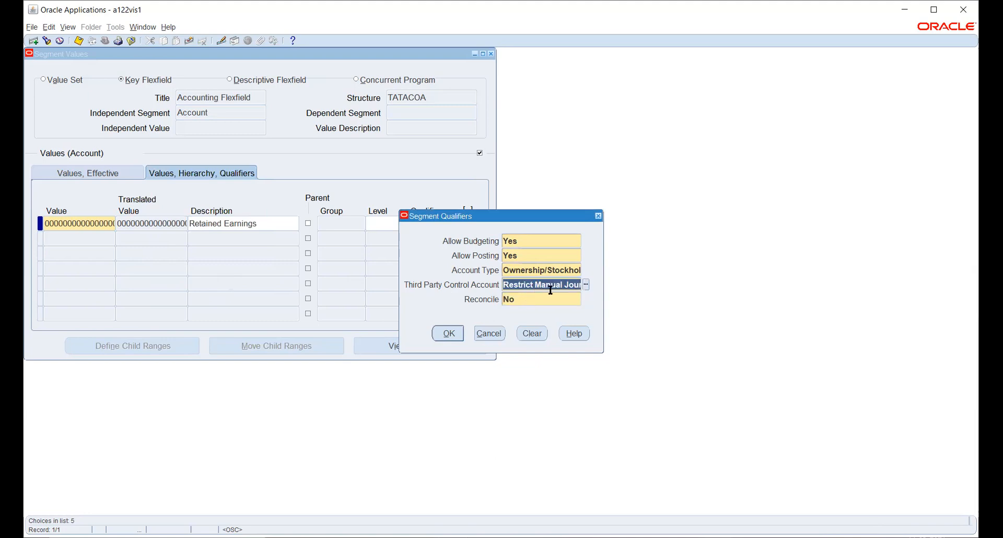
click(585, 284)
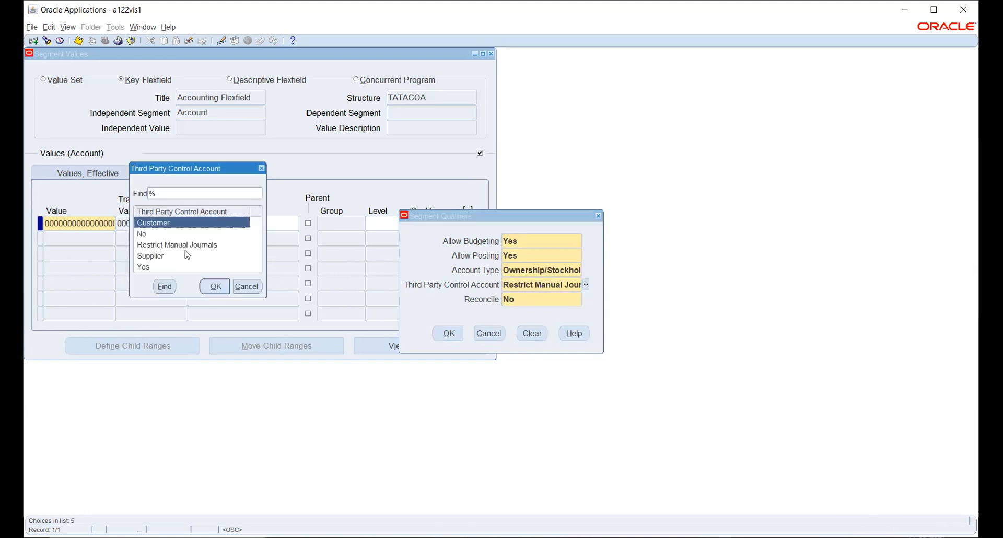
click(147, 235)
click(215, 287)
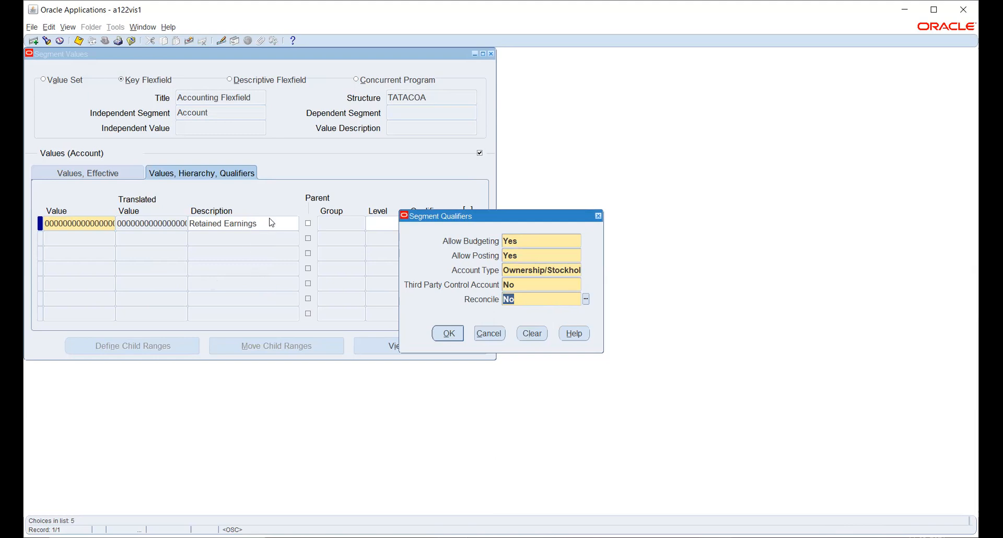
click(445, 333)
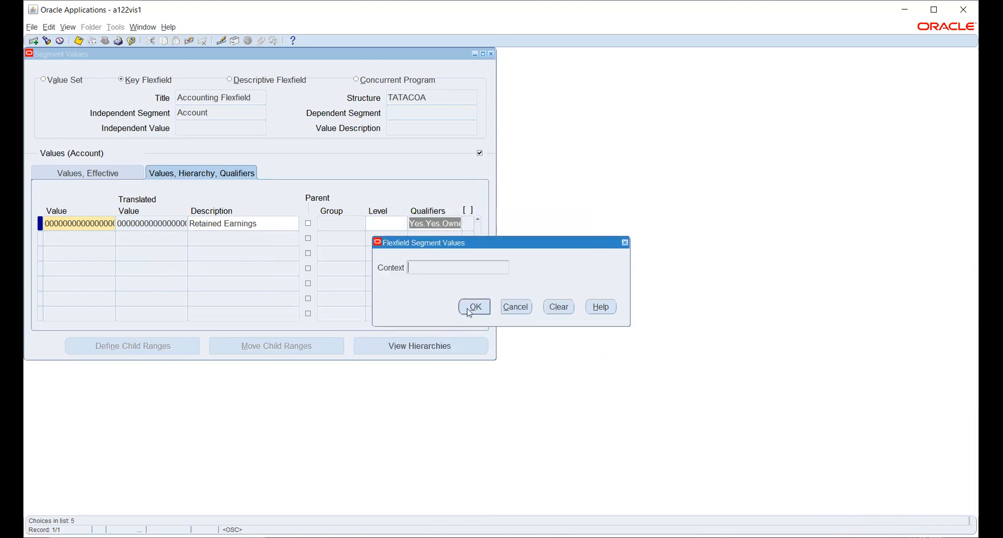
click(474, 303)
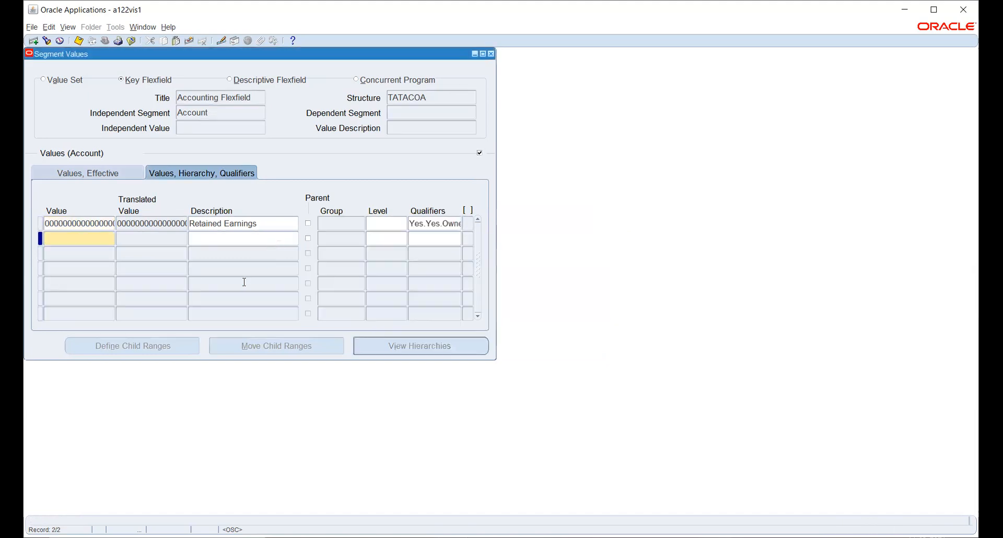
Discard the blank record, save Retained Earnings, and review its segment qualifiers without changes.
click(279, 225)
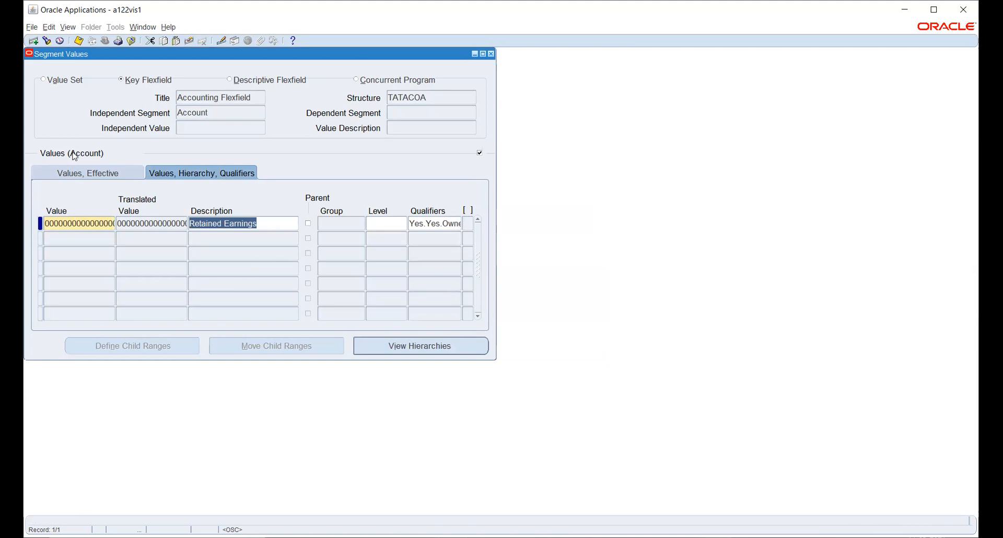
click(79, 42)
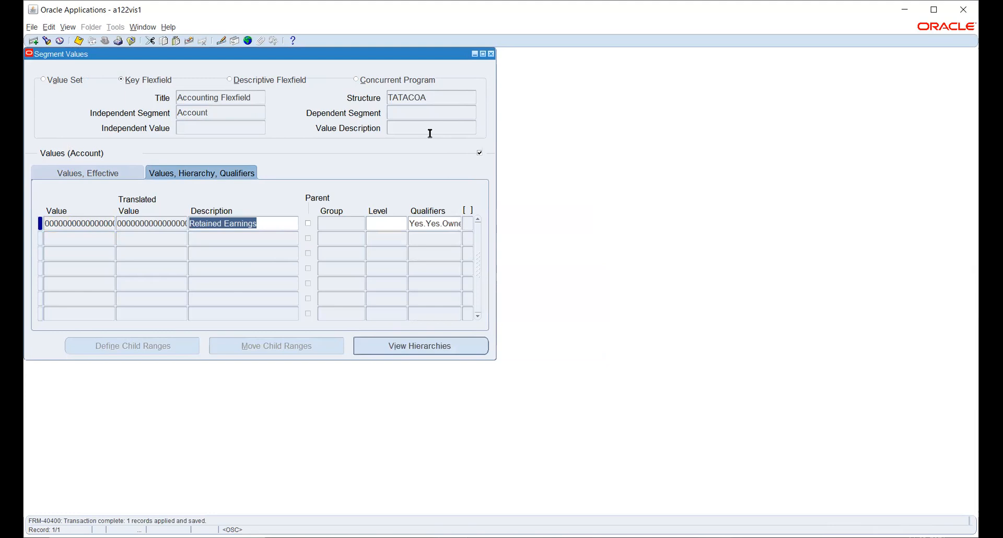
click(423, 223)
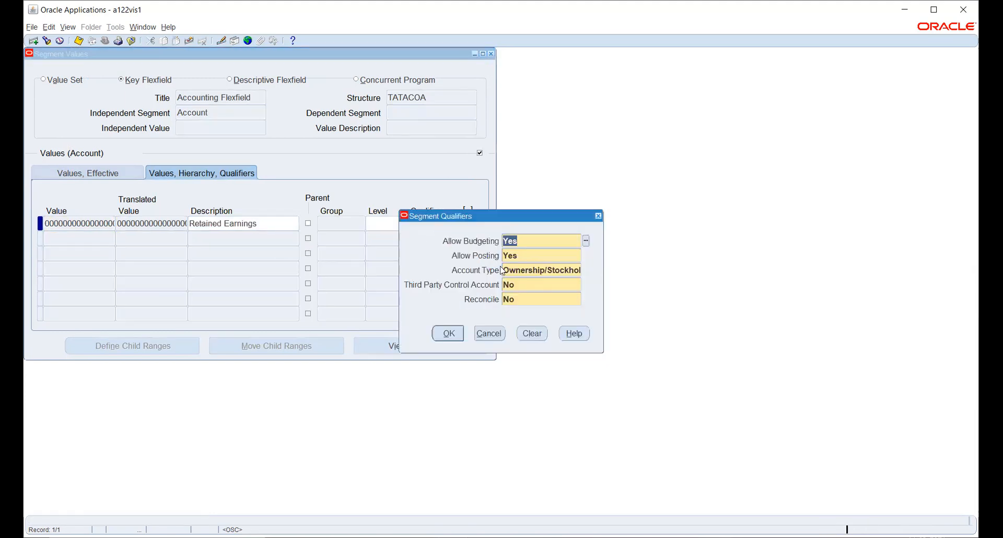
click(488, 334)
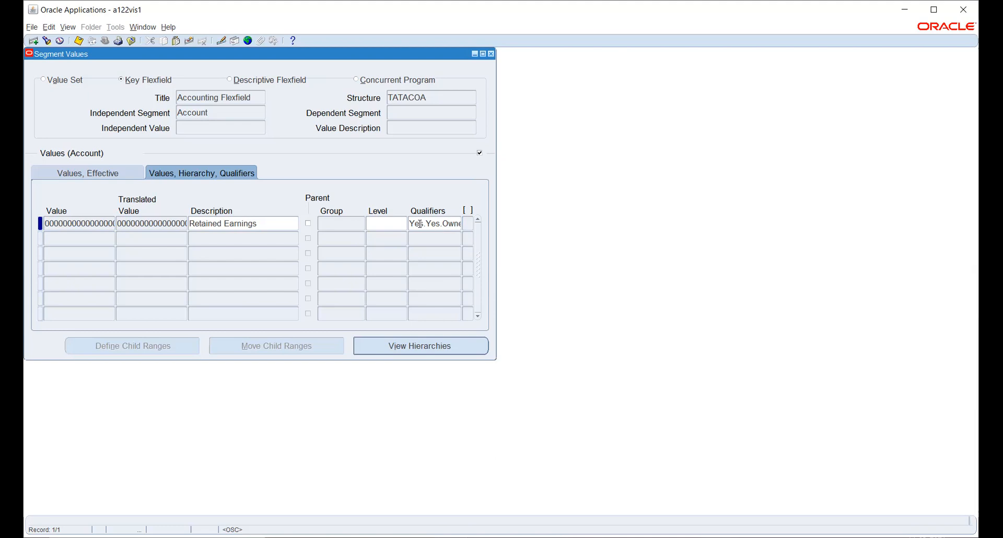
drag(137, 223, 117, 224)
key(Right)
key(Down)
text(3)
text(000000000000000)
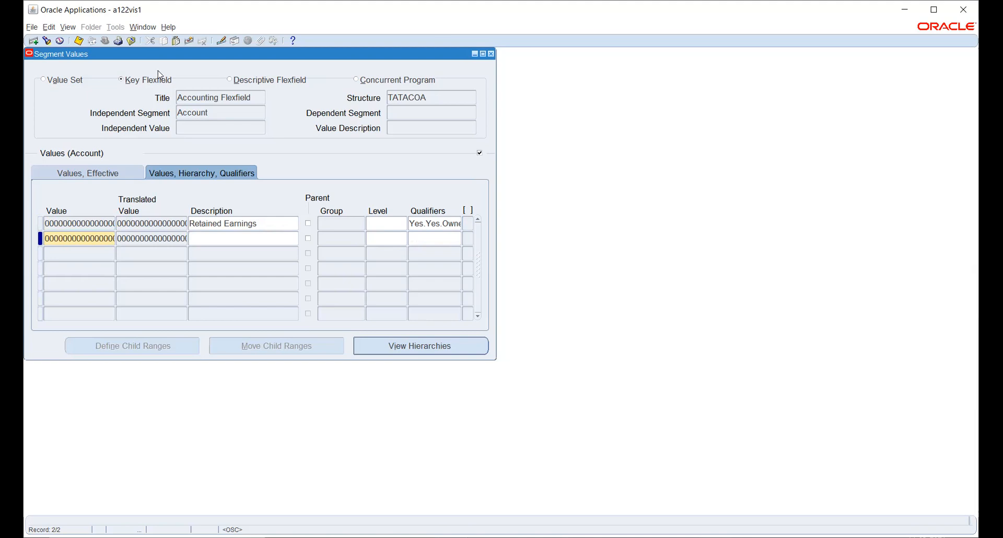
click(189, 41)
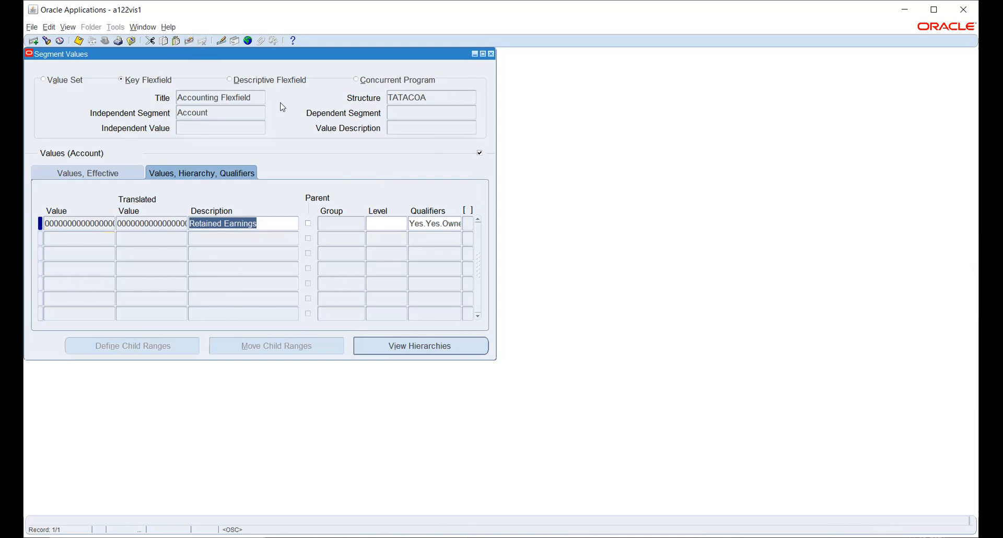
Save the values again and show Retained Earnings' enabled status and effective From/To dates.
click(79, 44)
click(97, 224)
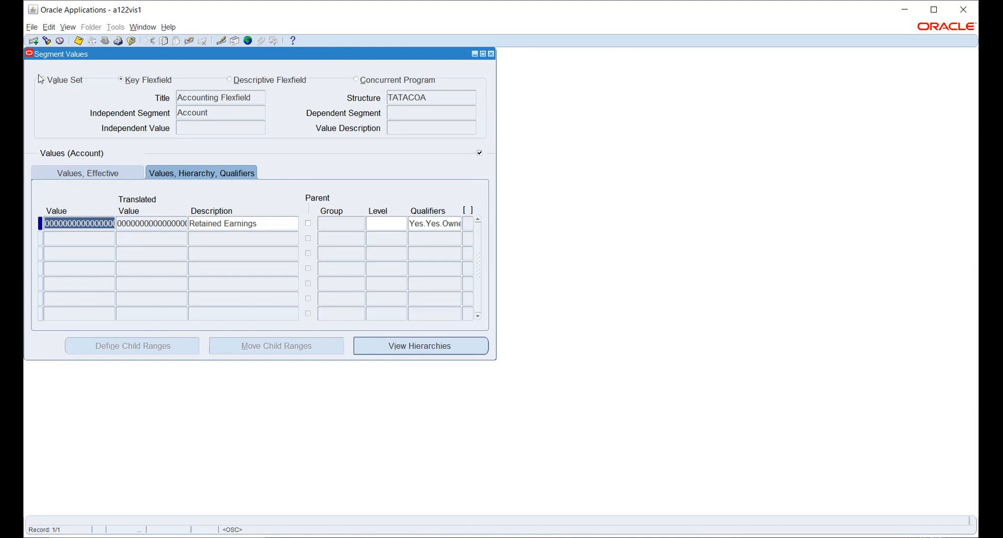
click(32, 27)
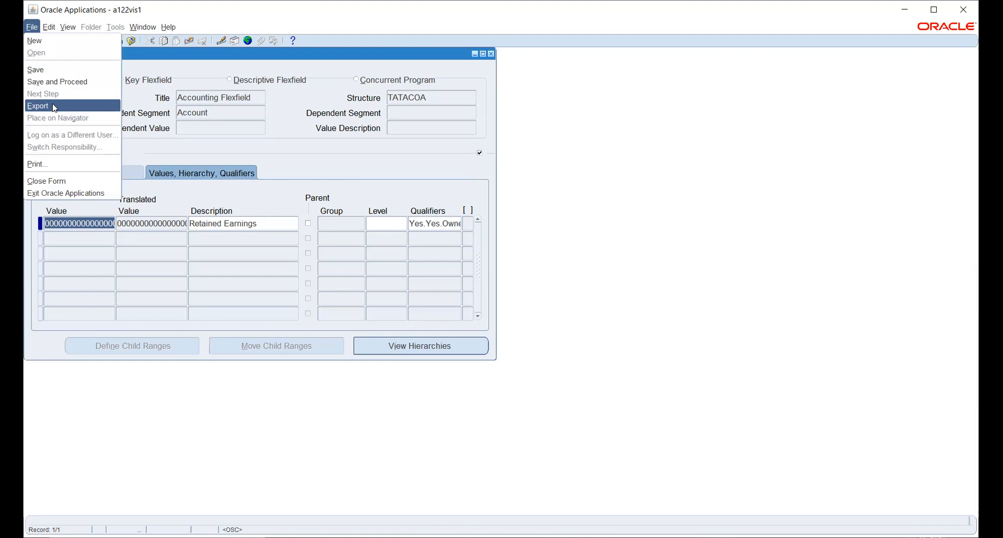
click(69, 224)
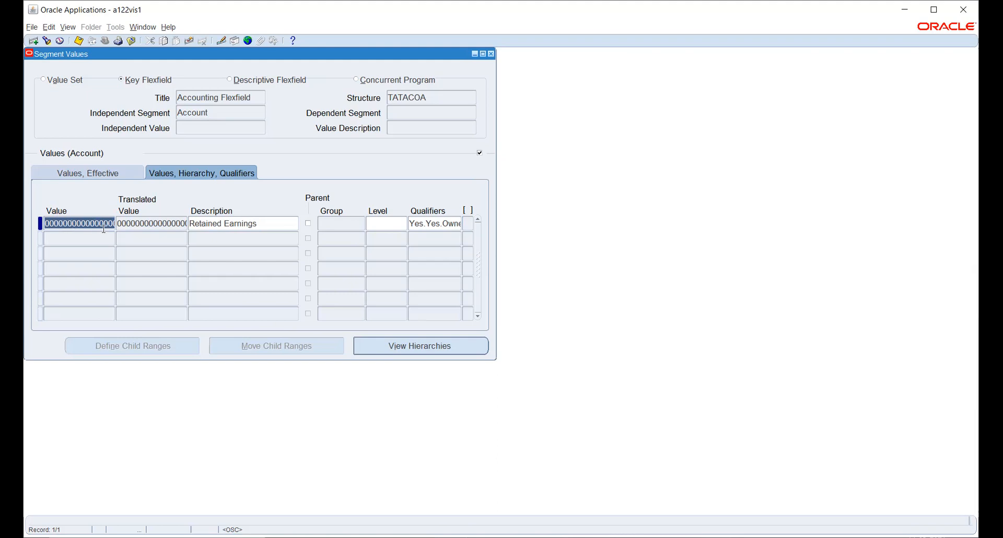
click(128, 225)
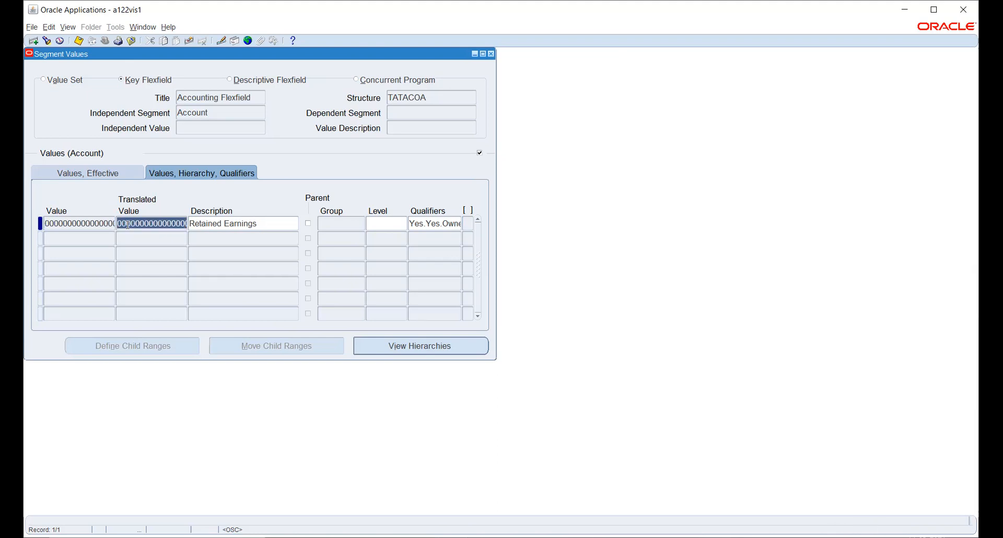
click(278, 222)
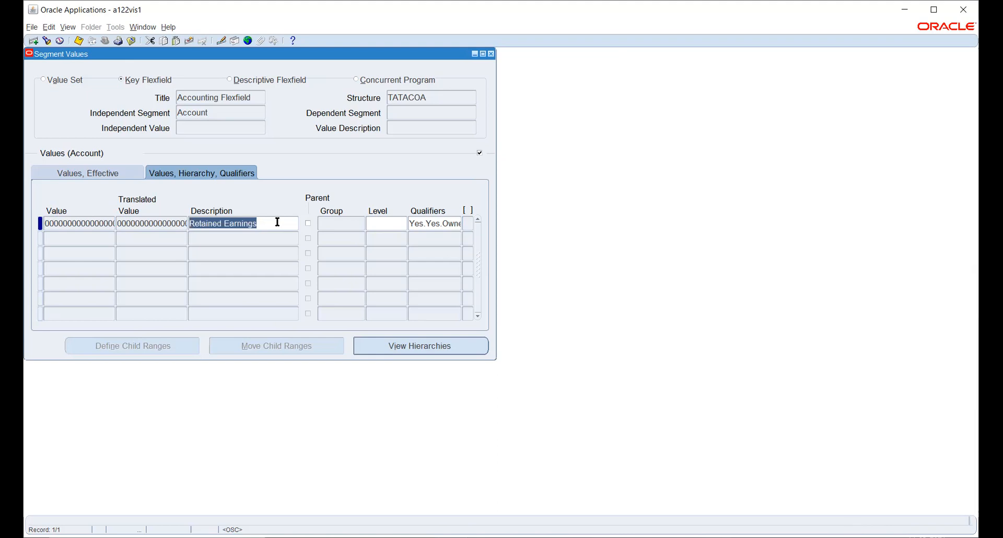
click(89, 176)
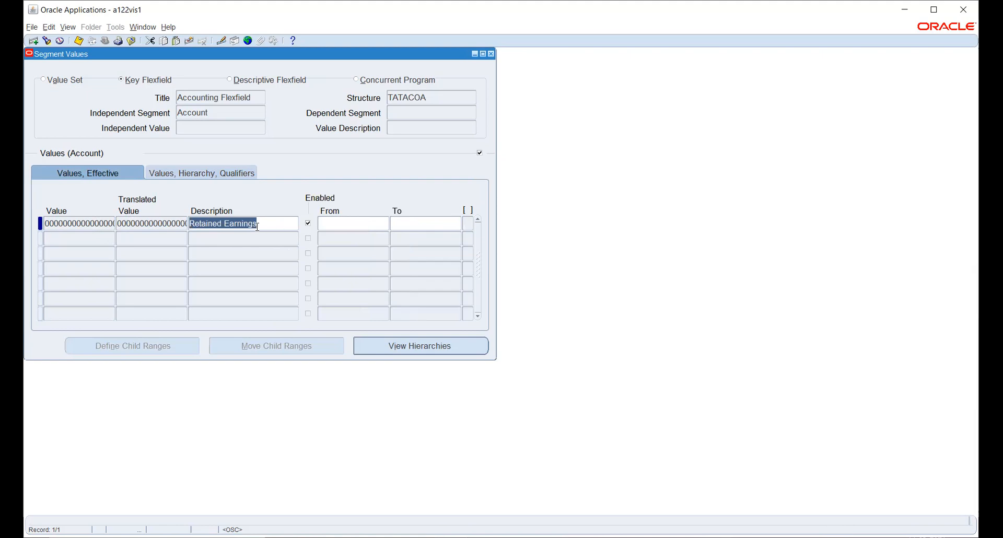
Save the segment values with Ctrl+S, submitting compile requests for both value set hierarchies.
double_click(72, 223)
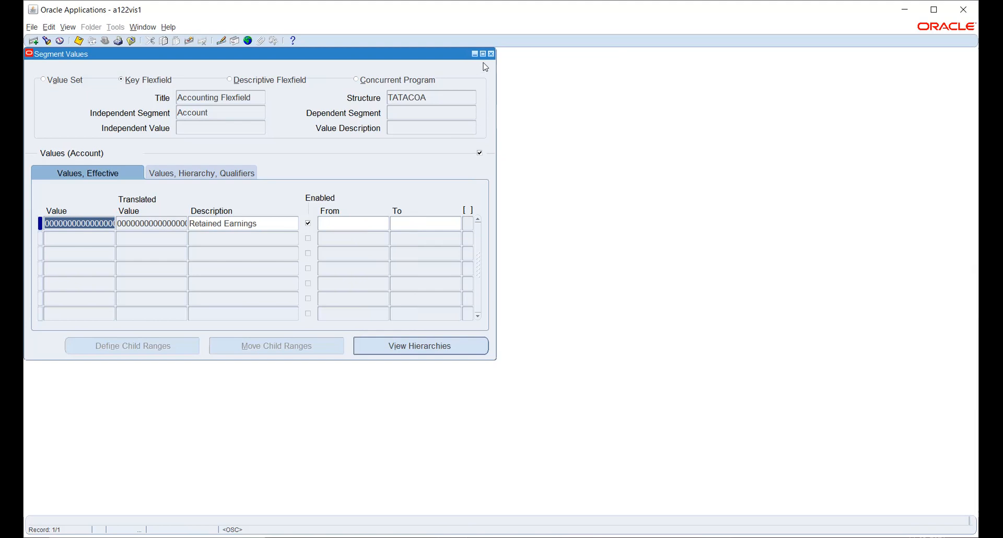
key(ctrl+s)
Check in the Requests window that all compile requests finished Completed/Normal, then close it.
click(587, 298)
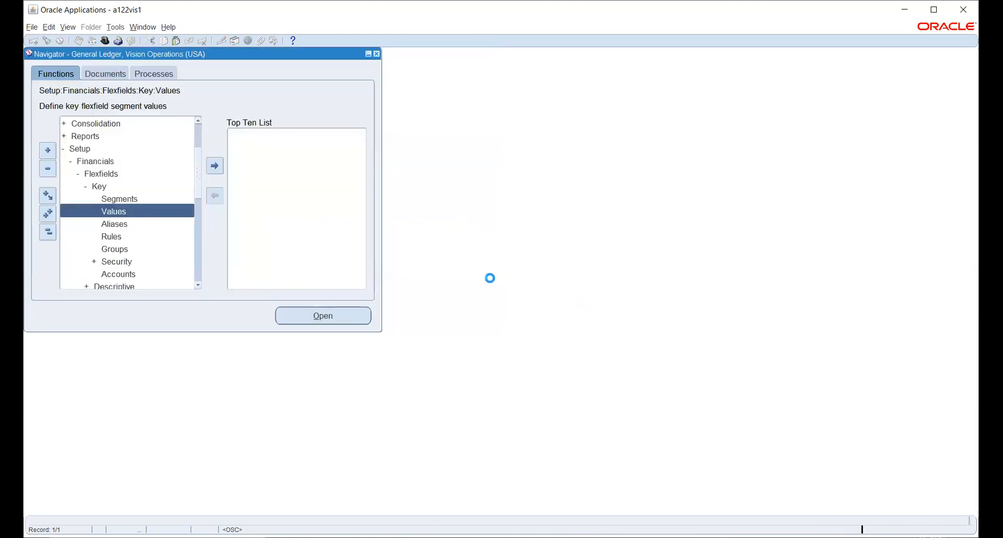
click(67, 29)
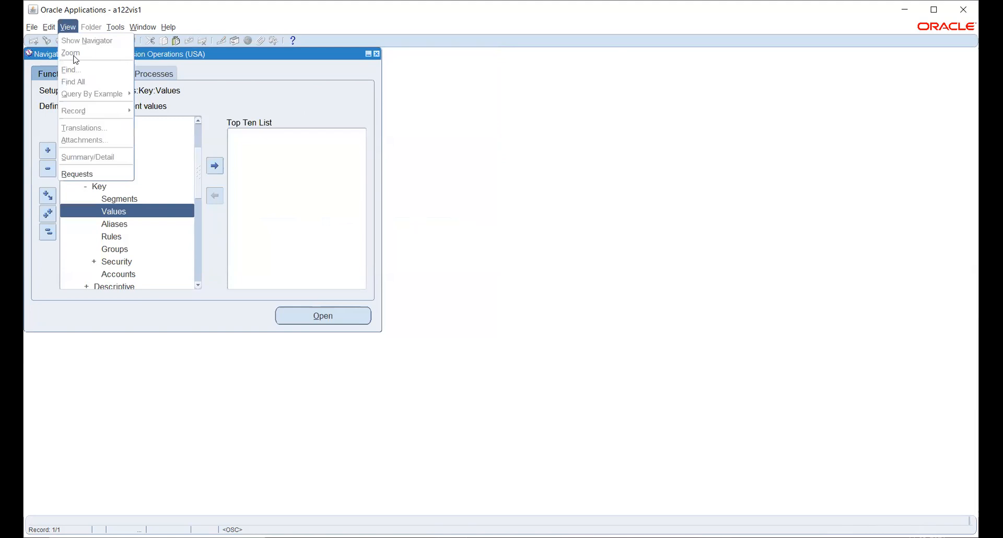
click(86, 174)
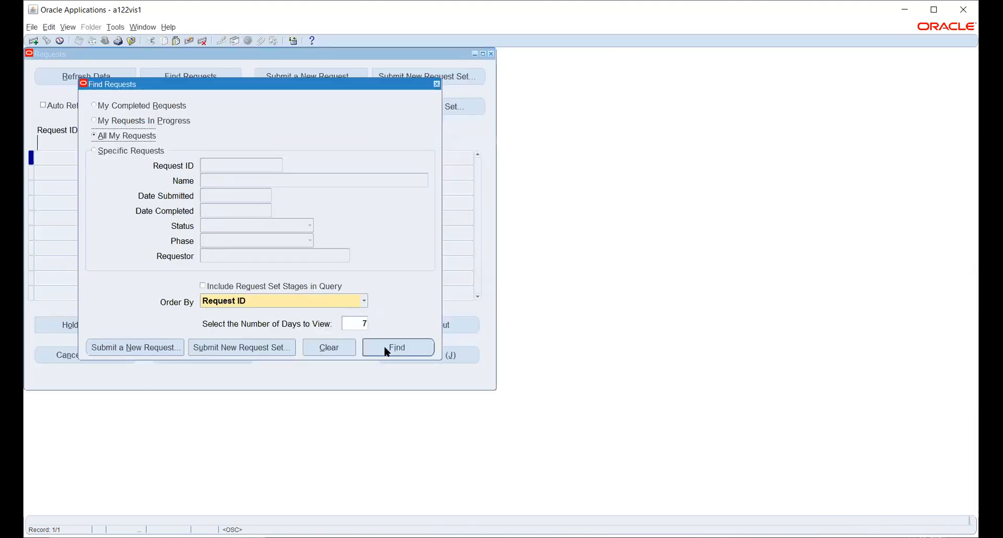
click(92, 73)
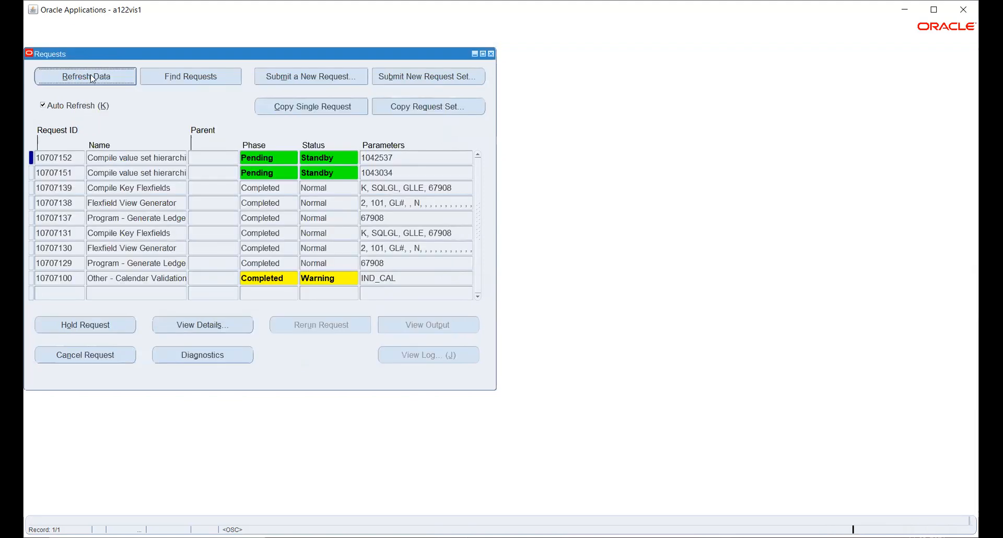
click(92, 75)
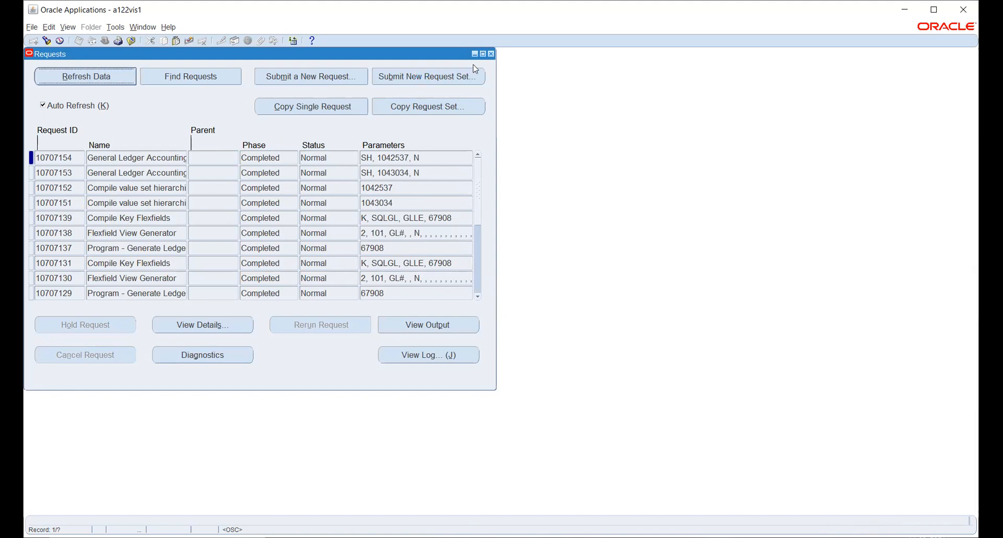
click(491, 53)
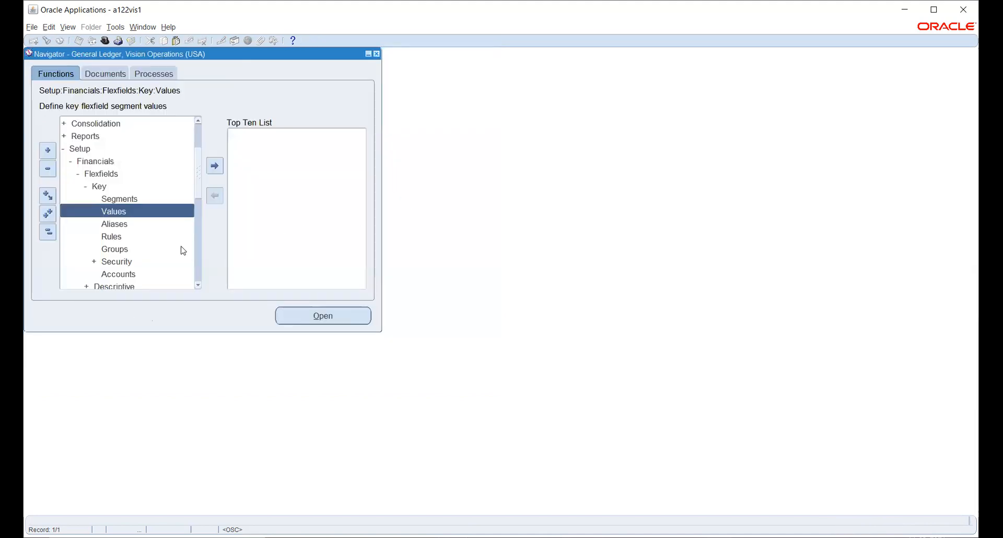
Open Accounting Setups from Setup > Financials > Accounting Setup Manager.
click(46, 232)
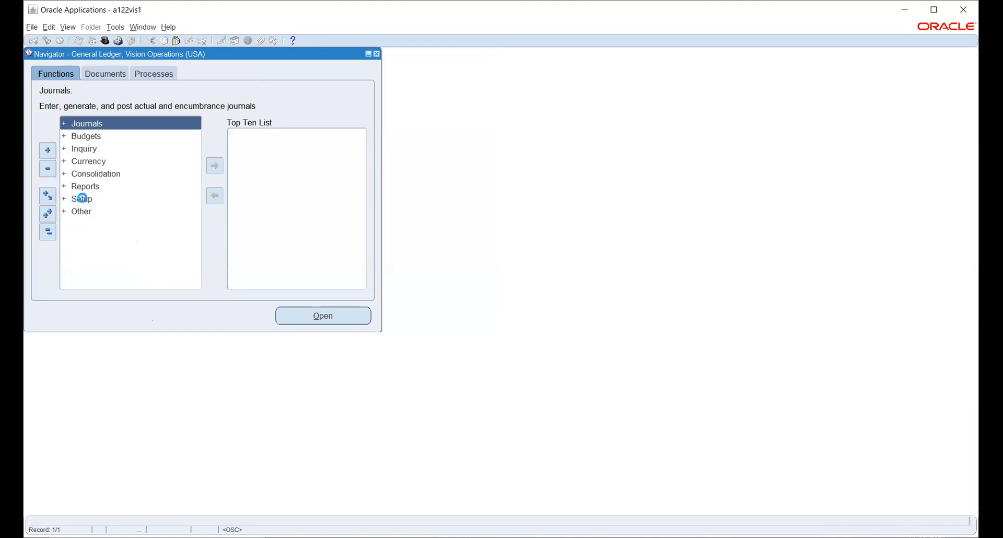
click(81, 199)
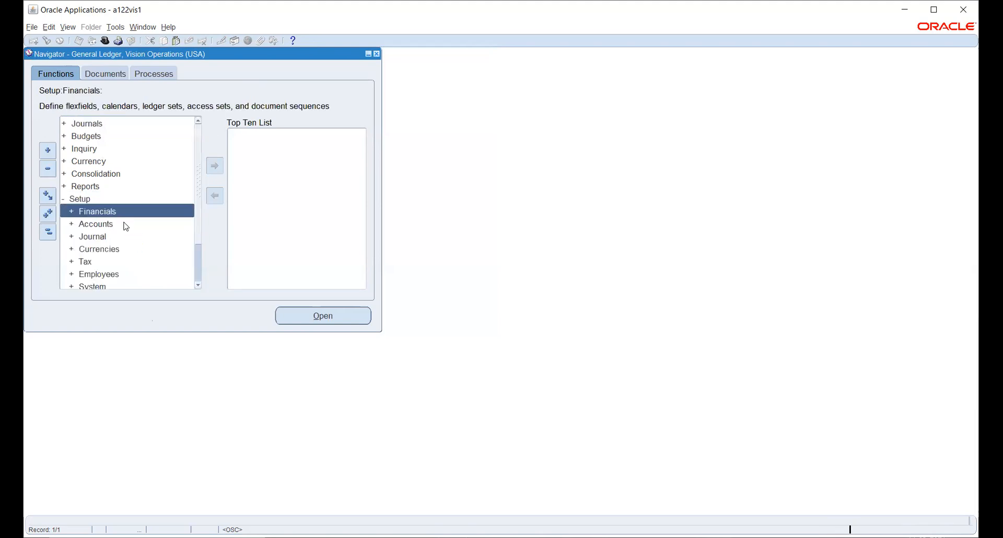
double_click(93, 213)
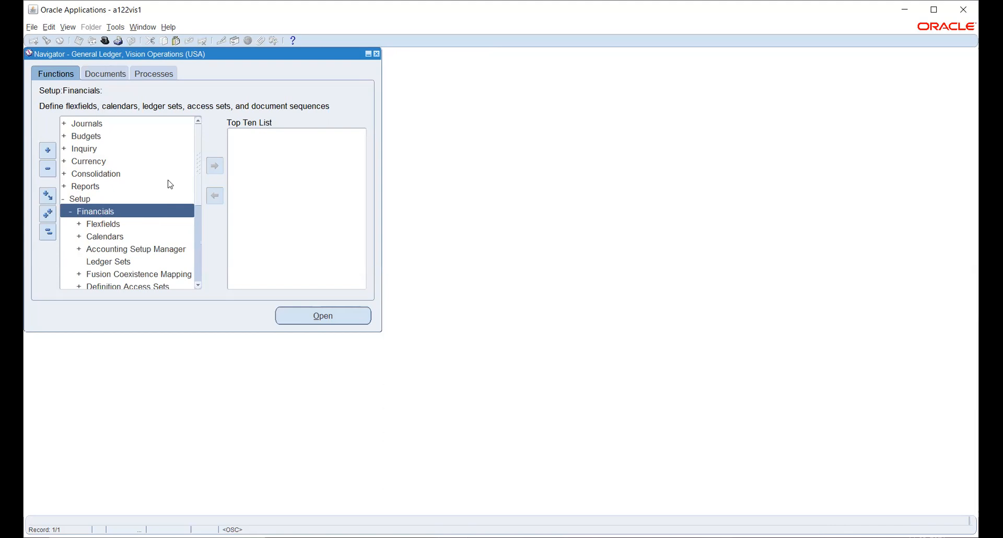
double_click(97, 249)
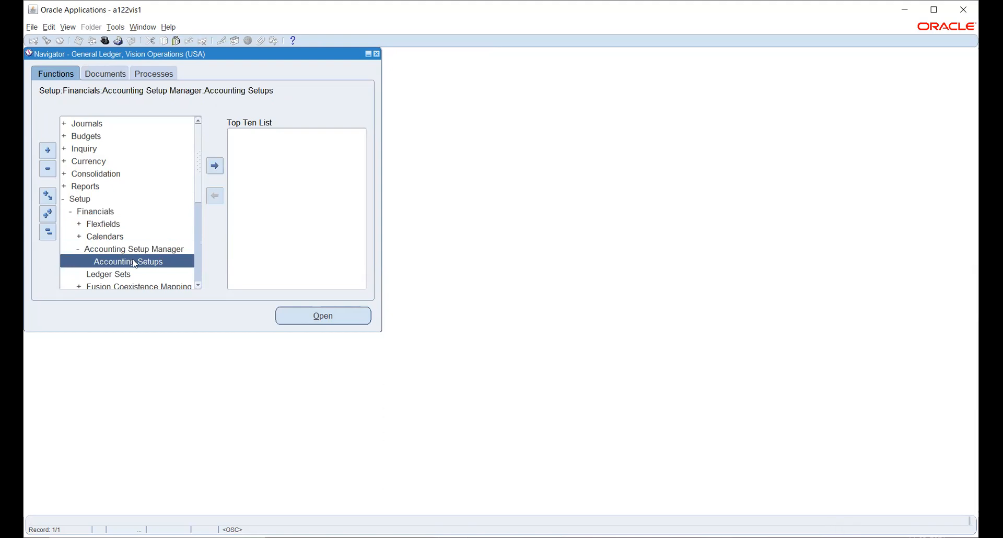
click(303, 316)
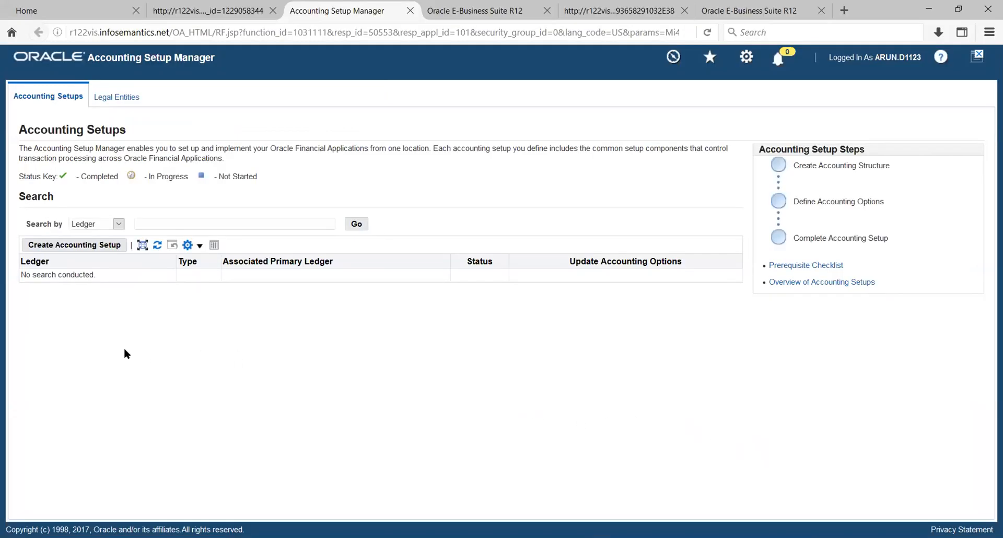
Begin a new accounting setup and start creating its legal entity.
click(71, 248)
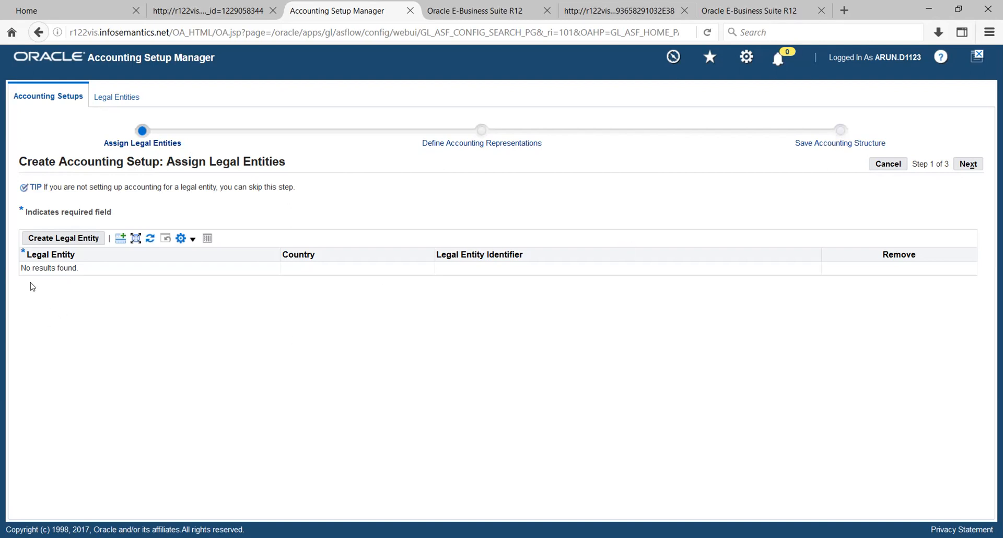
click(48, 242)
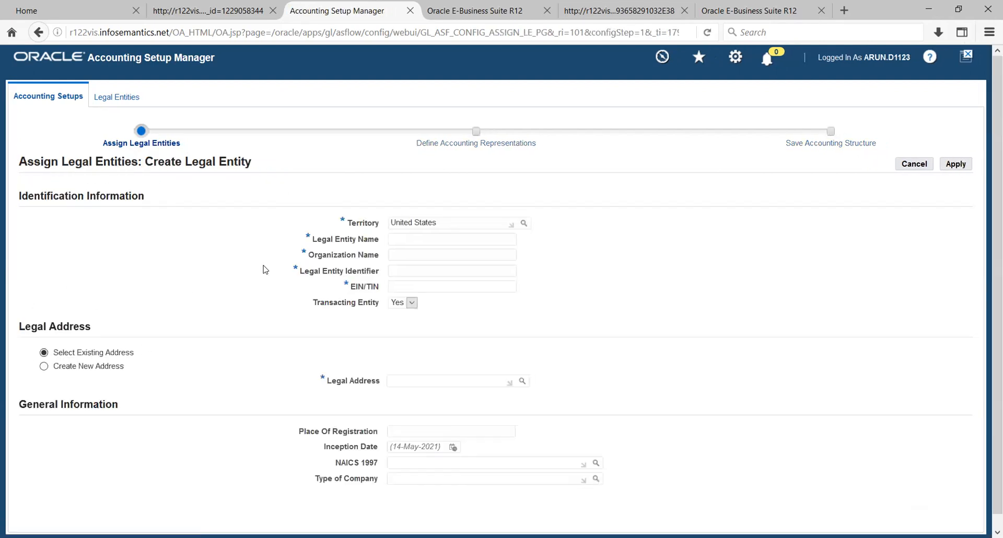
Enter territory India, name TATA_LE, organization TATA Legal Entity, identifier 129012, and the PAN.
triple_click(469, 226)
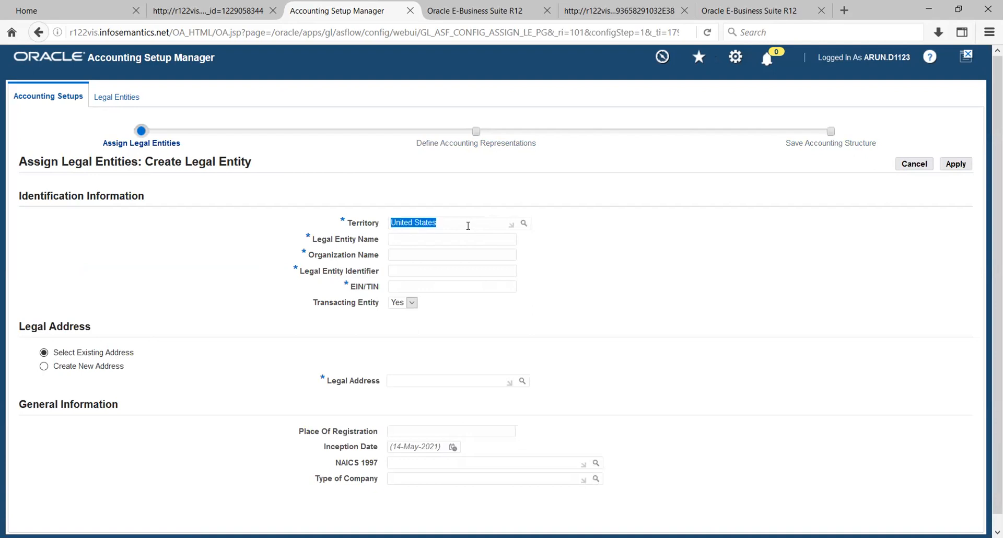
text(India)
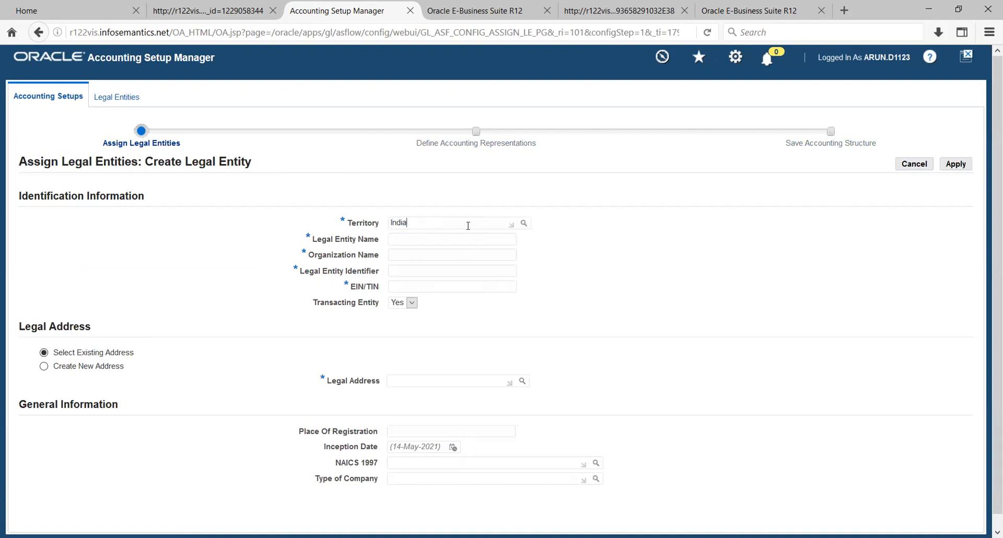
key(Tab)
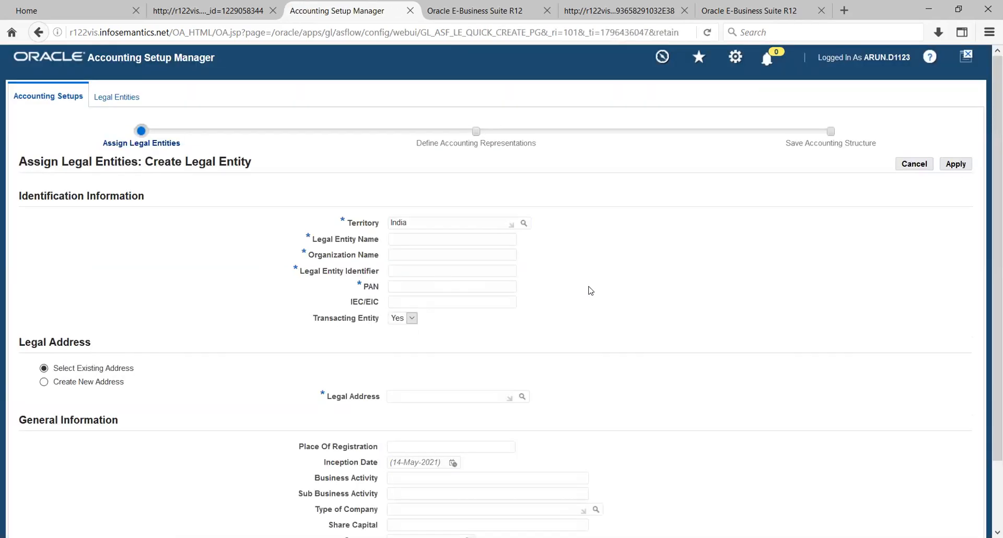
click(446, 242)
text(TATA)
text(LE)
key(BackSpace)
key(BackSpace)
text(_LE)
key(Tab)
text(TATA)
text( Legal)
text( Entit)
text(129012)
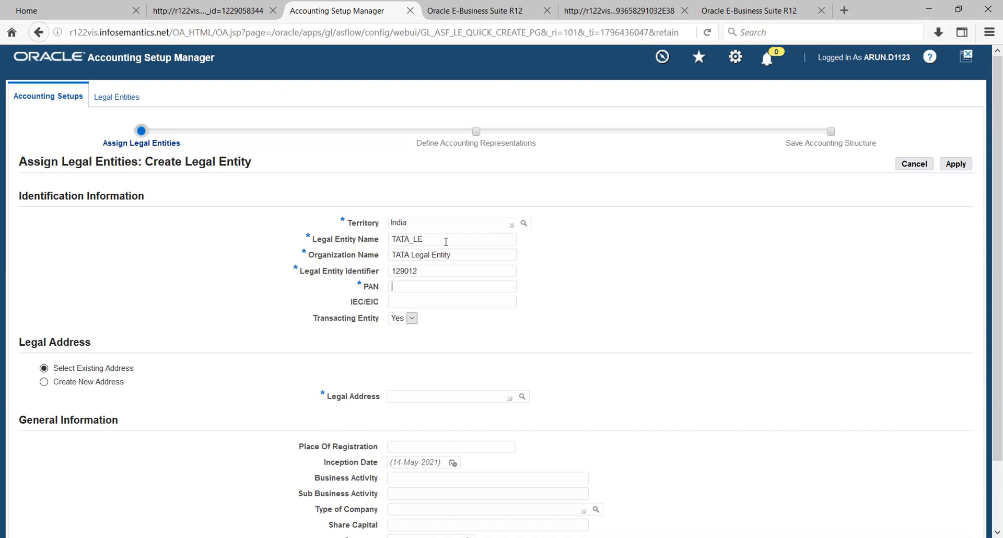
key(Tab)
Choose Create New Address for the TATA_LE legal address.
click(650, 274)
scroll(658, 241, down, 3)
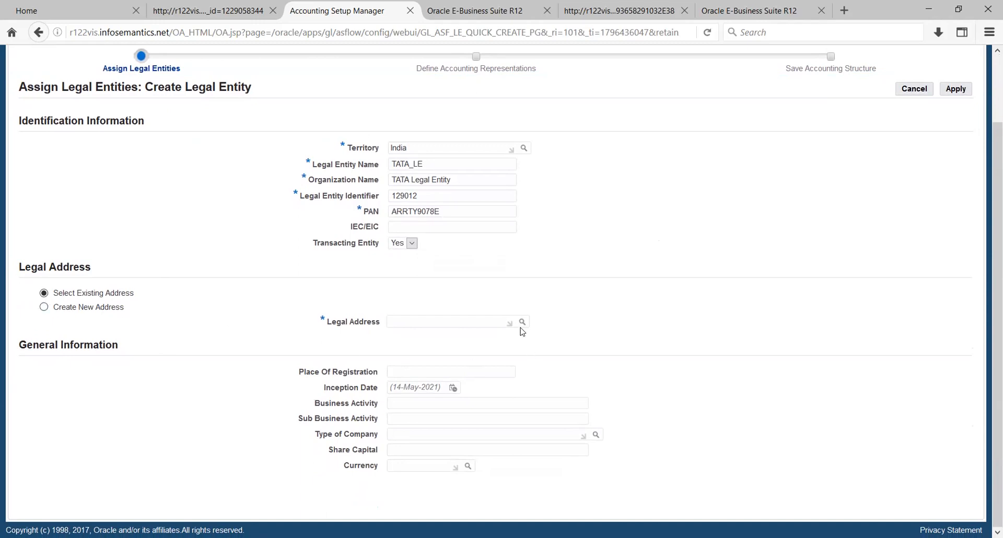
click(44, 308)
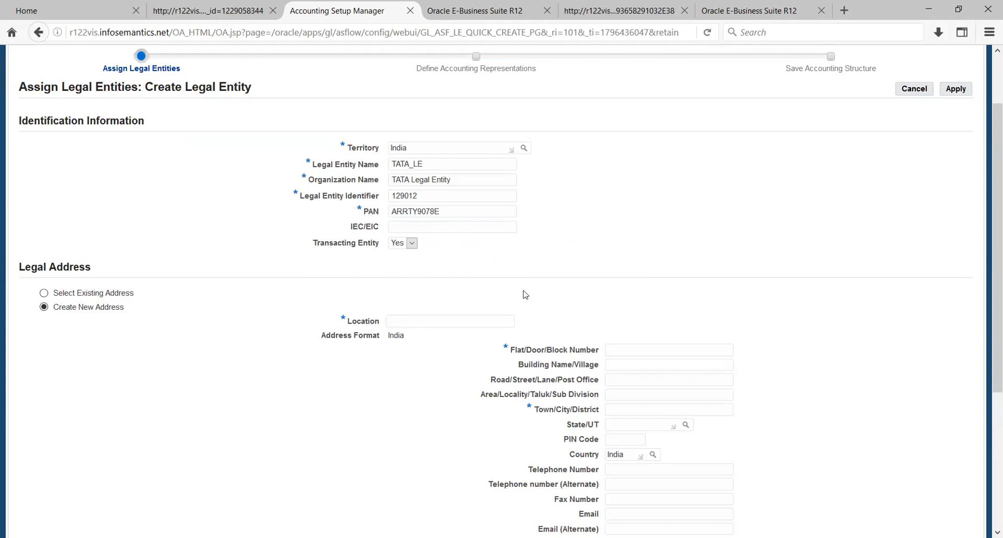
Enter location Chennai, door number 123, city Chennai, and look up state Tamil Nadu.
click(411, 322)
text(Chen)
text(nai)
text(123)
text(Chen)
text(Tami)
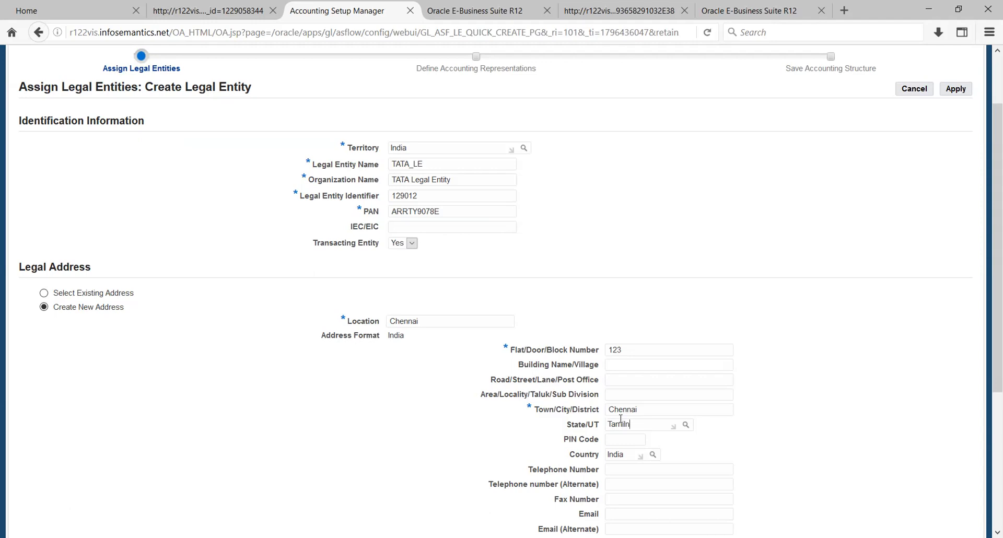
text(ln)
key(Tab)
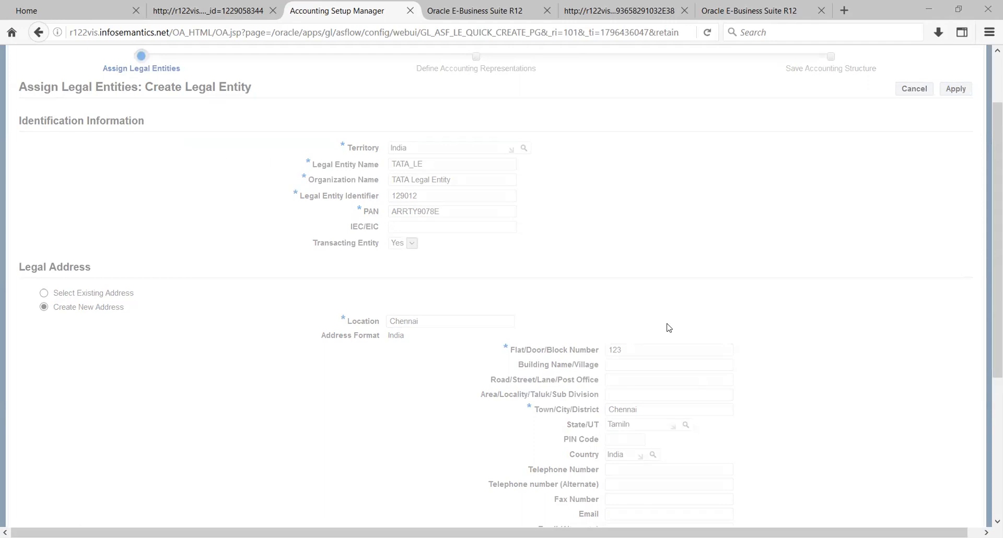
text(%)
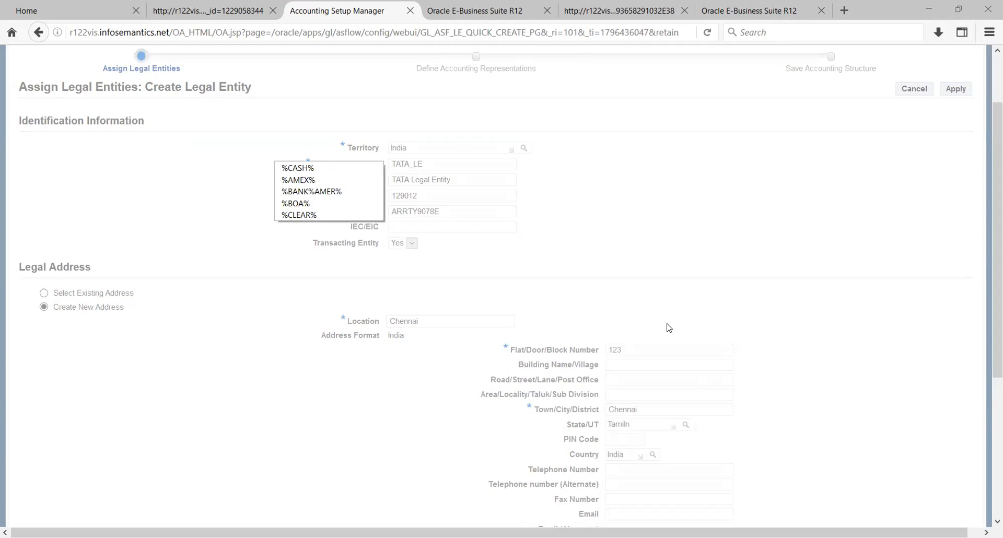
key(Return)
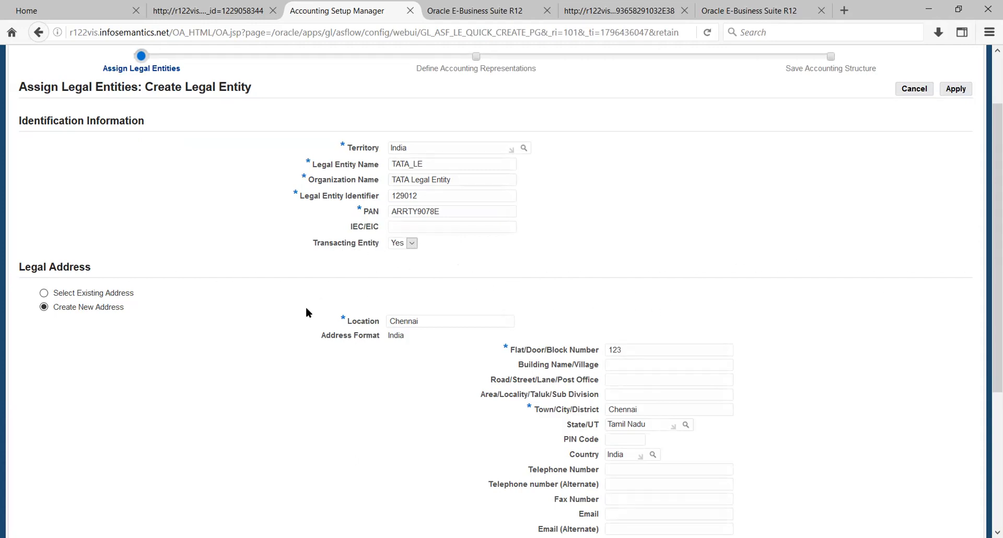
Fill in the PIN code of the Chennai legal address, completing the address entry.
scroll(307, 320, down, 2)
scroll(307, 320, down, 3)
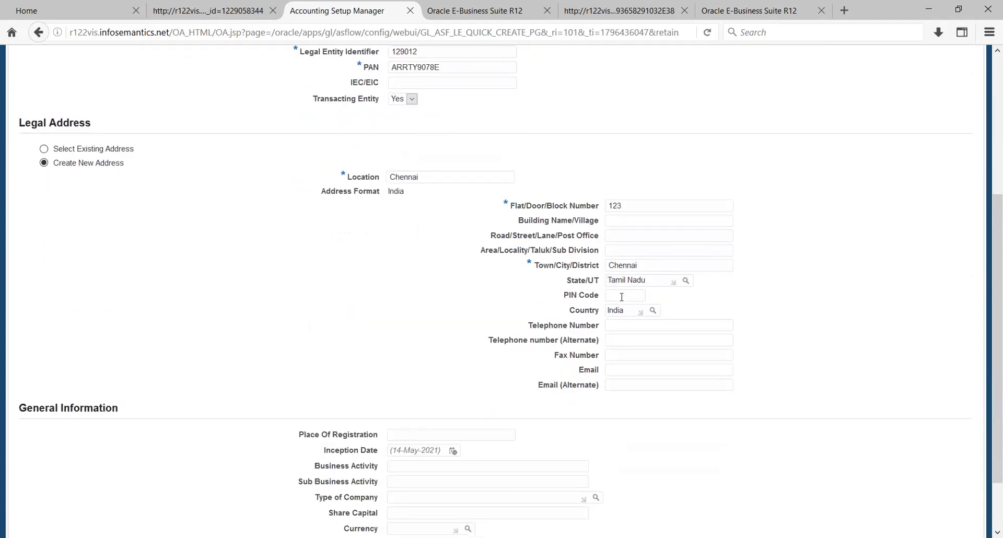
text(00040)
scroll(706, 360, down, 3)
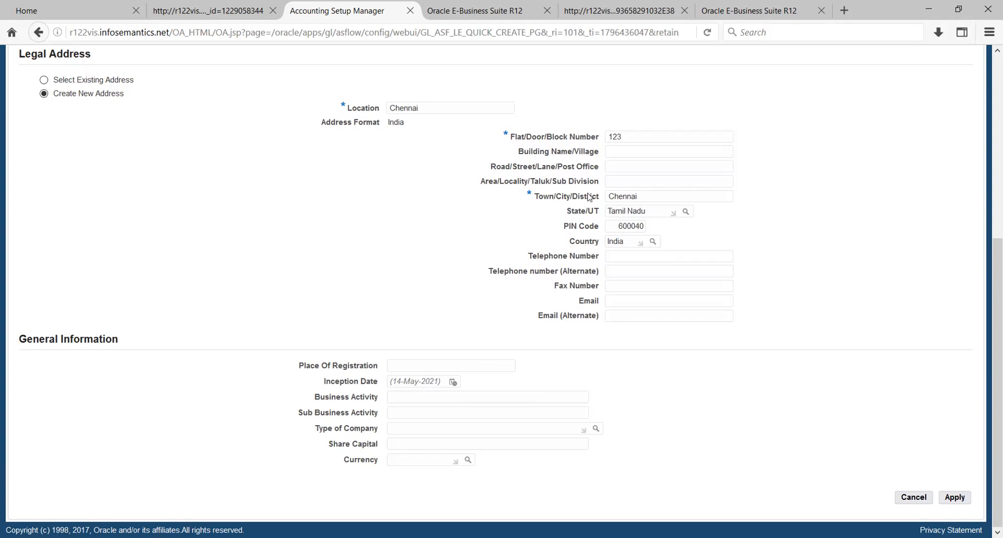
scroll(487, 219, up, 5)
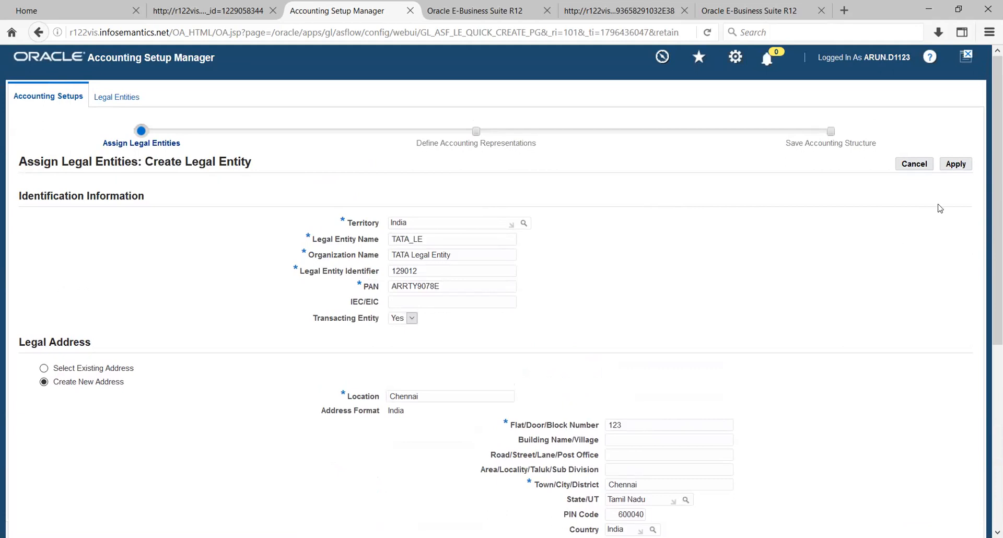
Rename the location to Chennai_TATA to clear the duplicate-address error, save TATA_LE, and continue.
click(957, 165)
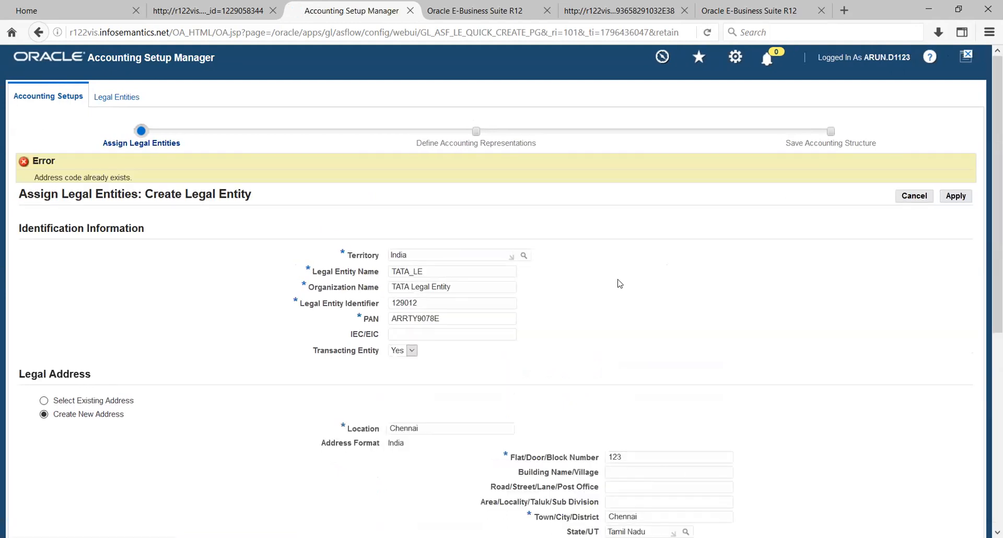
scroll(446, 331, down, 2)
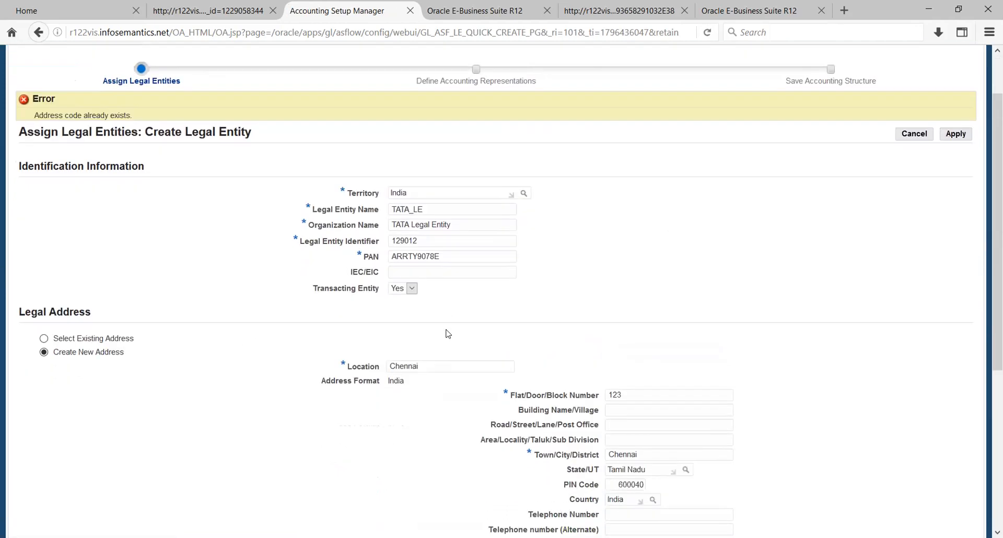
scroll(448, 334, down, 3)
click(446, 287)
text(_TATA)
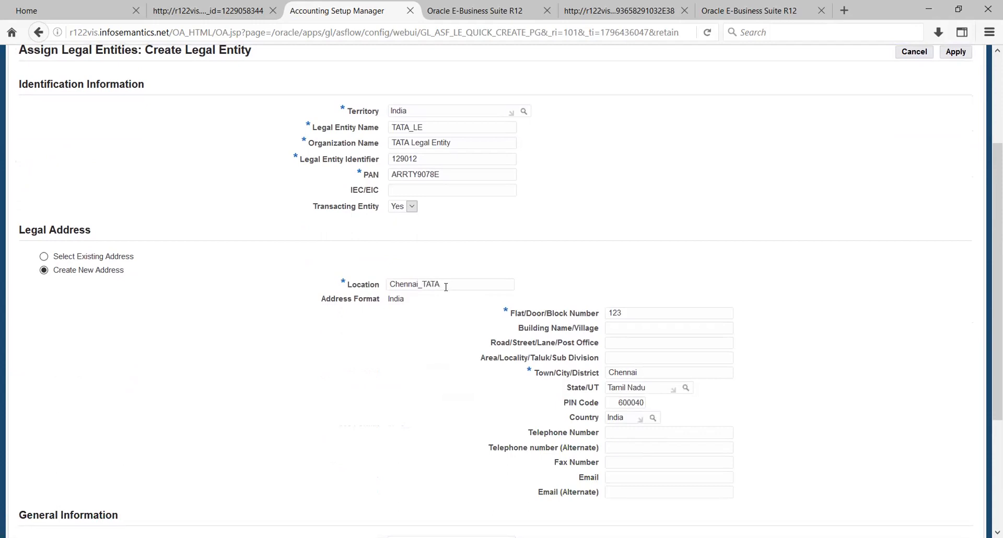
scroll(446, 287, up, 5)
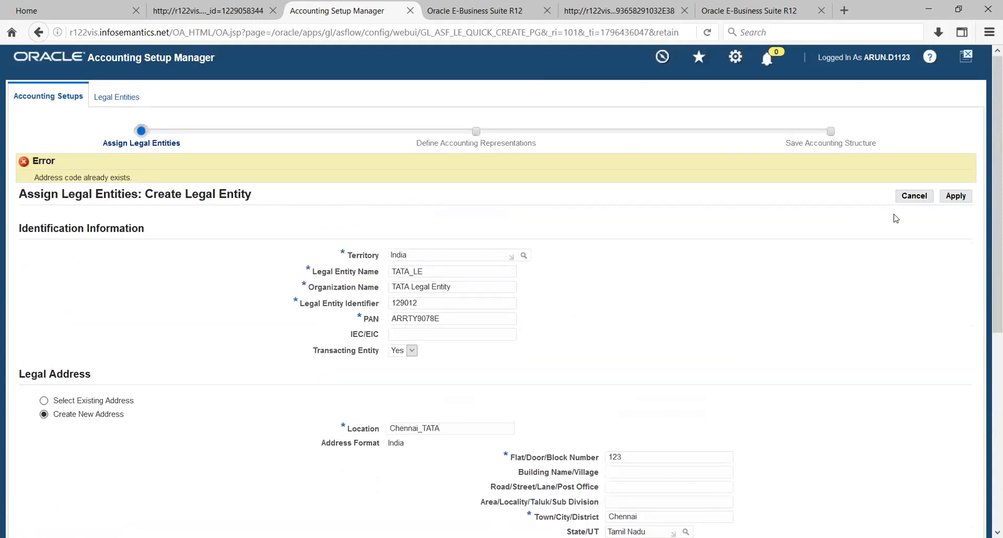
click(962, 198)
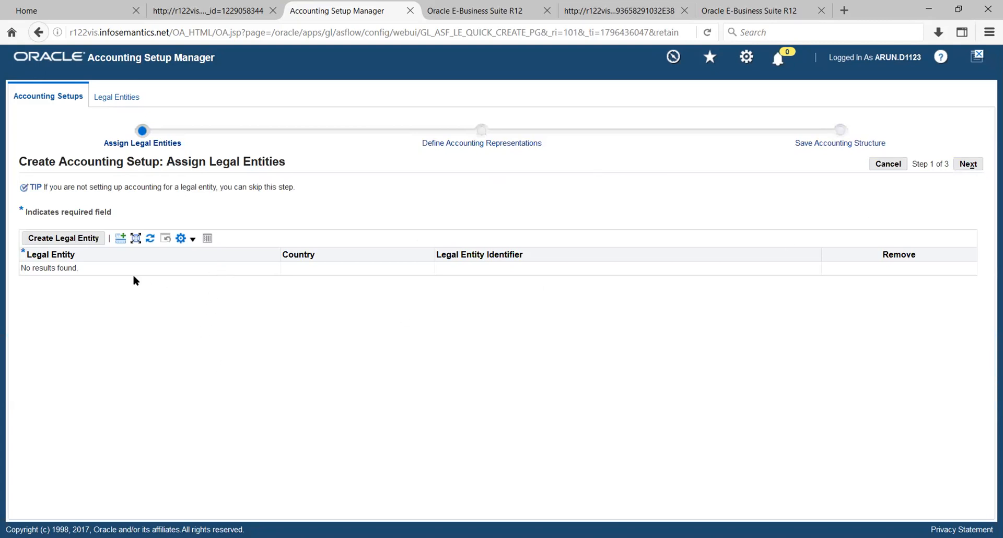
click(966, 166)
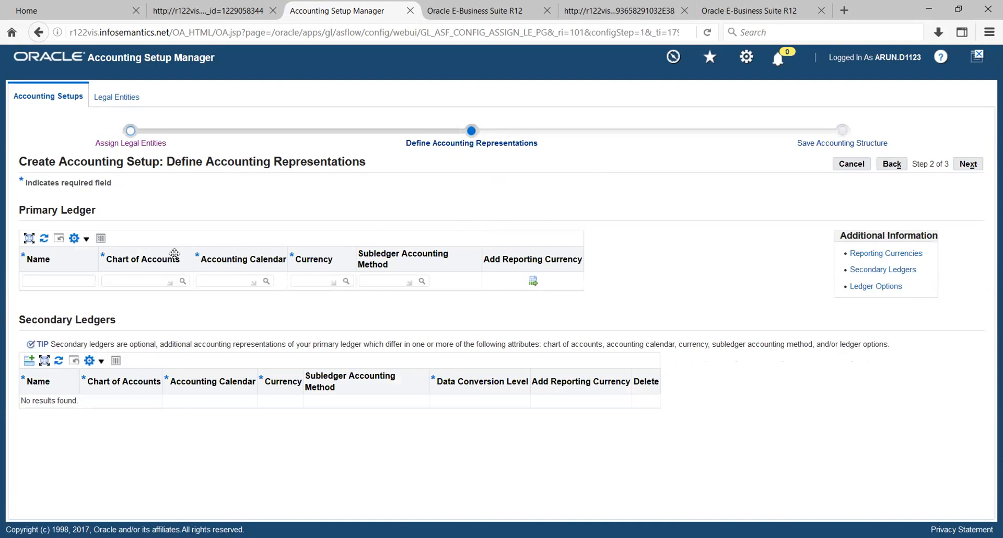
Name the primary ledger TATA_PL and assign chart of accounts TATACOA.
click(64, 281)
text(TATA_PL)
key(Tab)
text(TAT)
key(Tab)
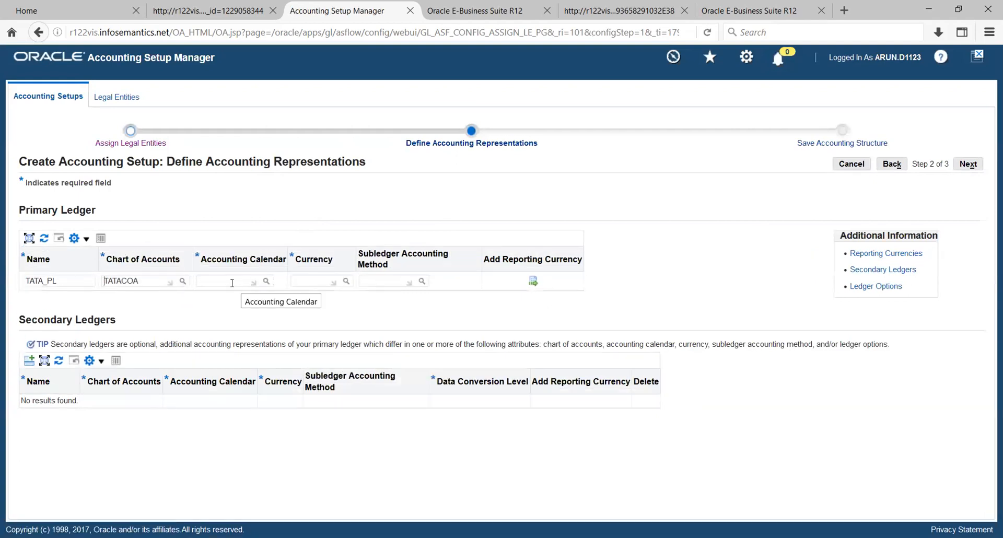
Set the ledger calendar to IND_CAL and currency to INR, then search subledger accounting methods.
click(232, 282)
text(IND)
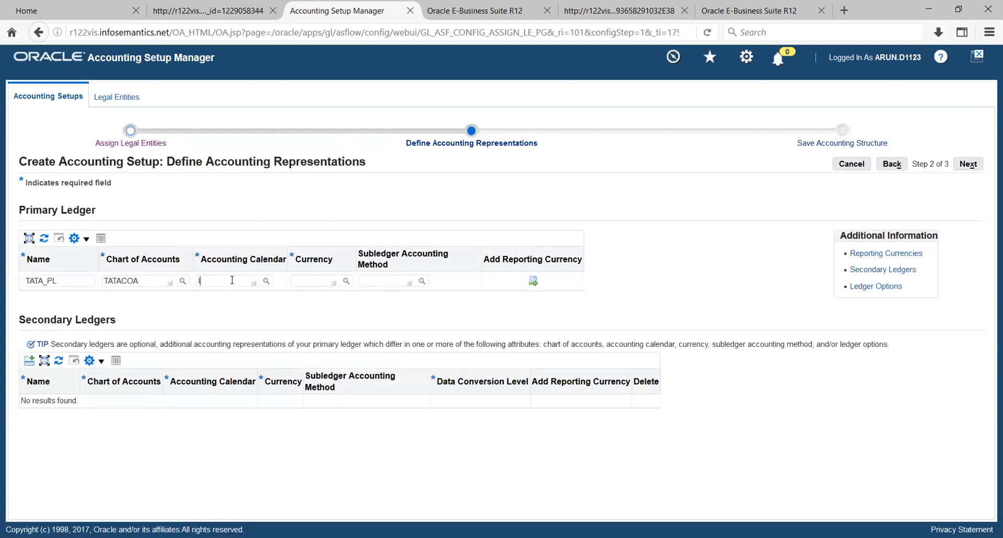
key(Tab)
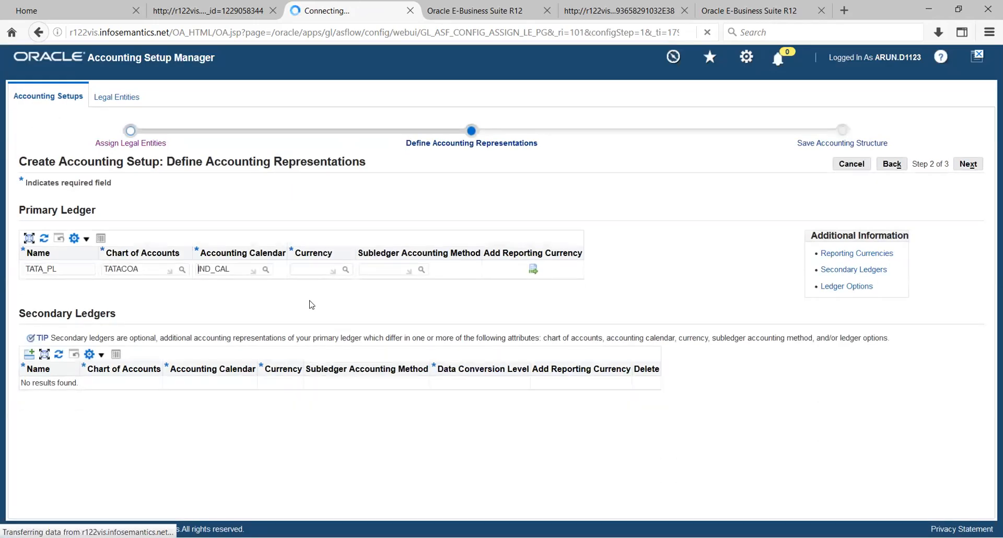
click(308, 280)
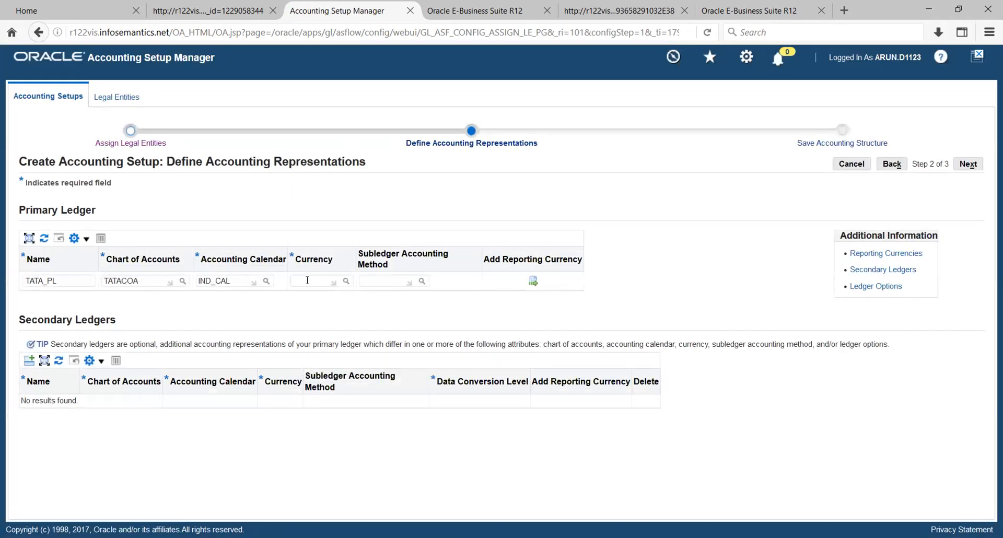
text(INR)
key(Tab)
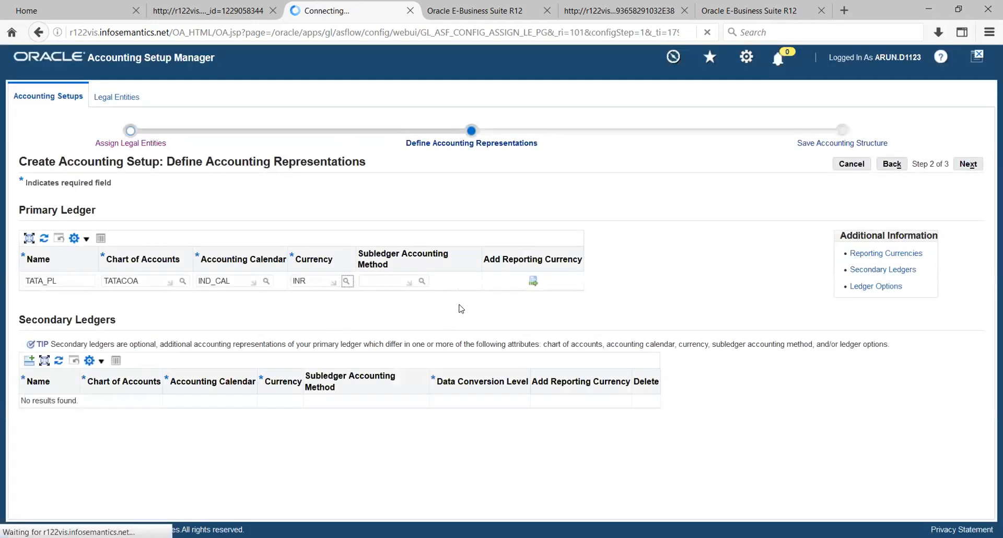
click(422, 282)
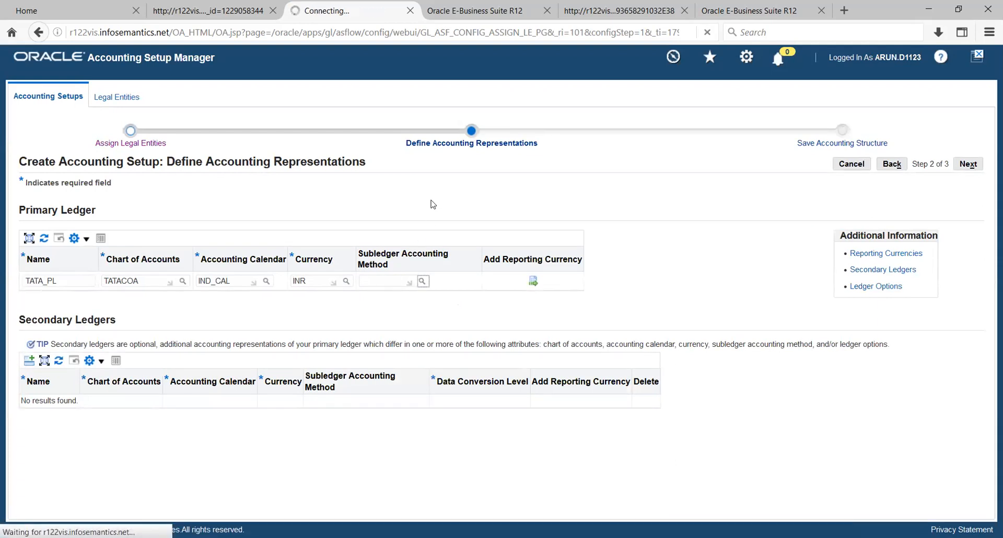
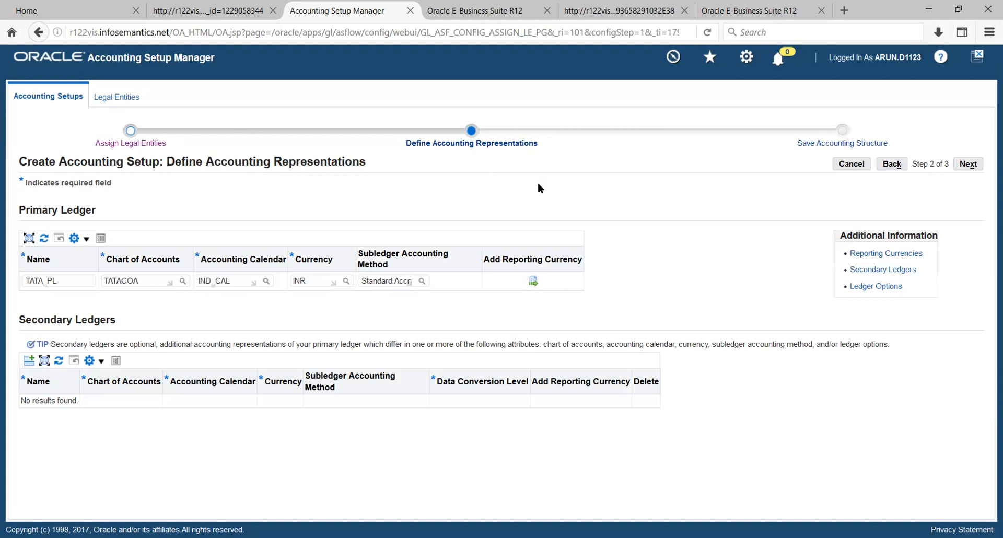
Open Add Reporting Currencies from the TATA_PL primary ledger row on Define Accounting Representations.
click(534, 282)
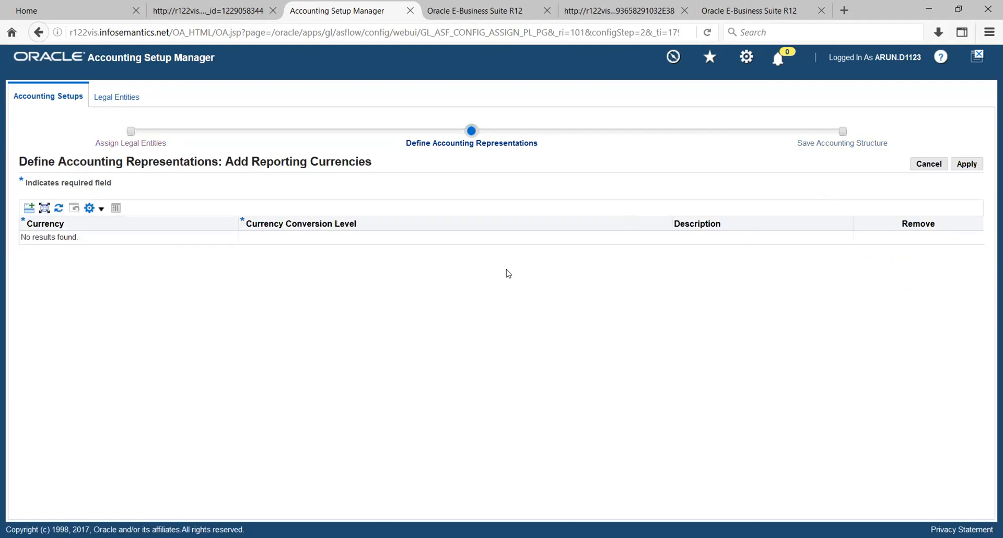
Add a row with currency SGD at Balance conversion level and apply it.
click(28, 209)
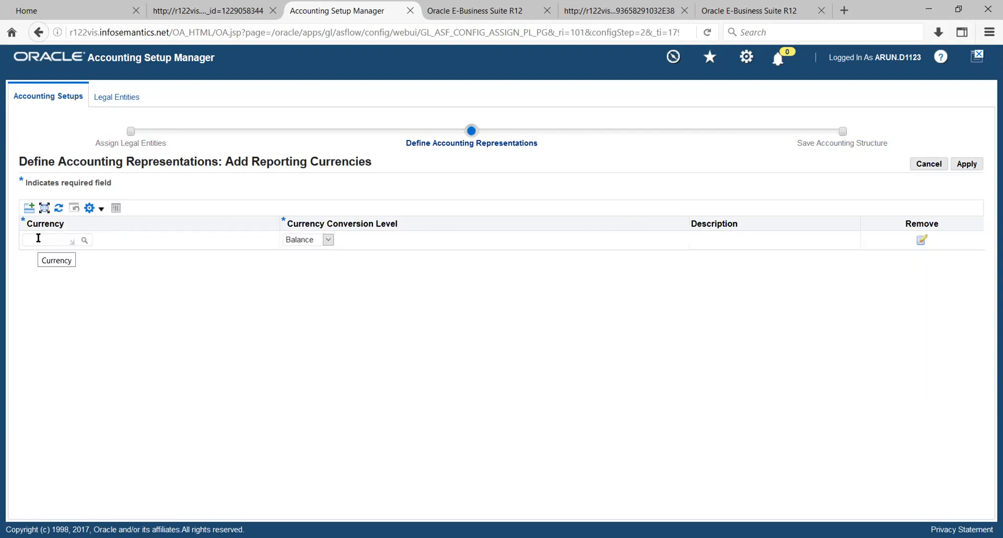
text(S)
key(Tab)
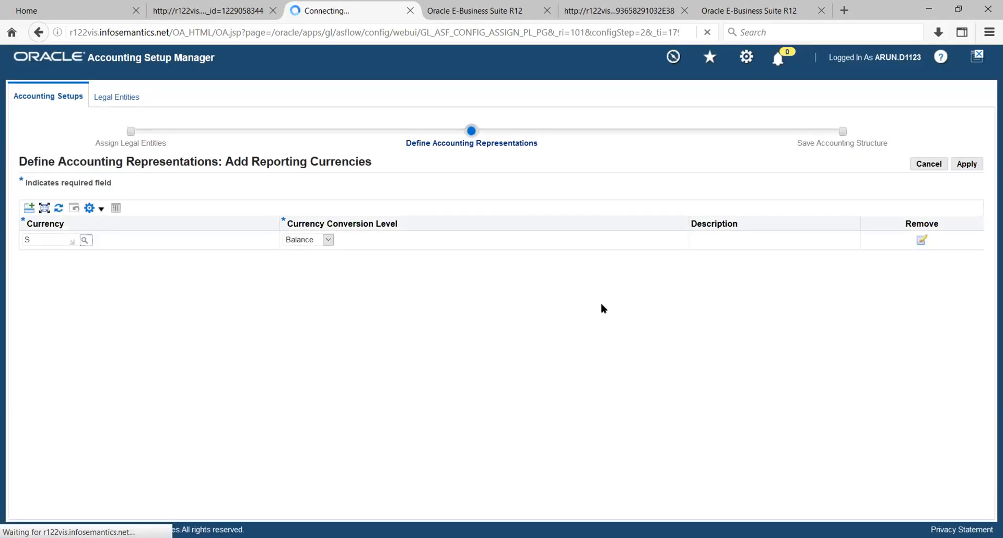
click(329, 241)
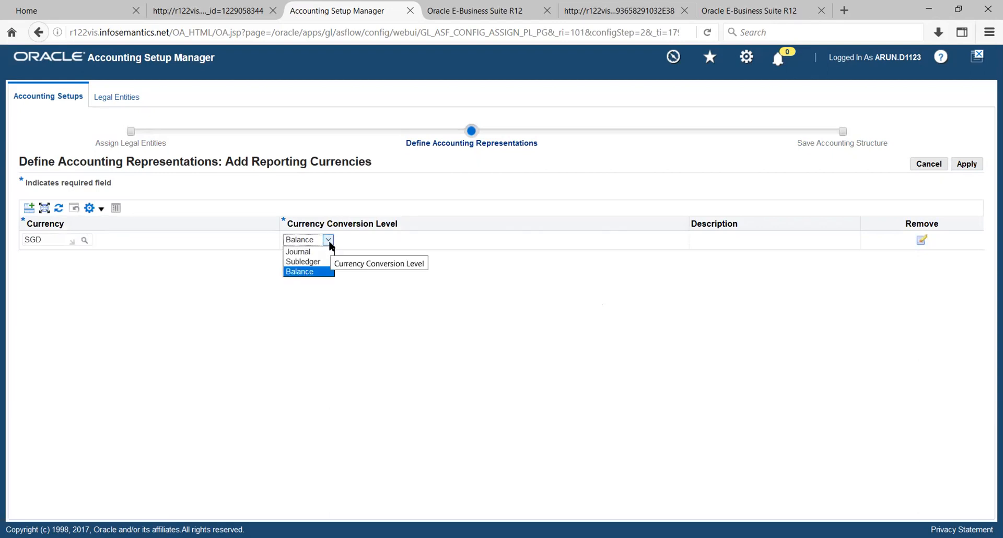
click(329, 242)
click(329, 242)
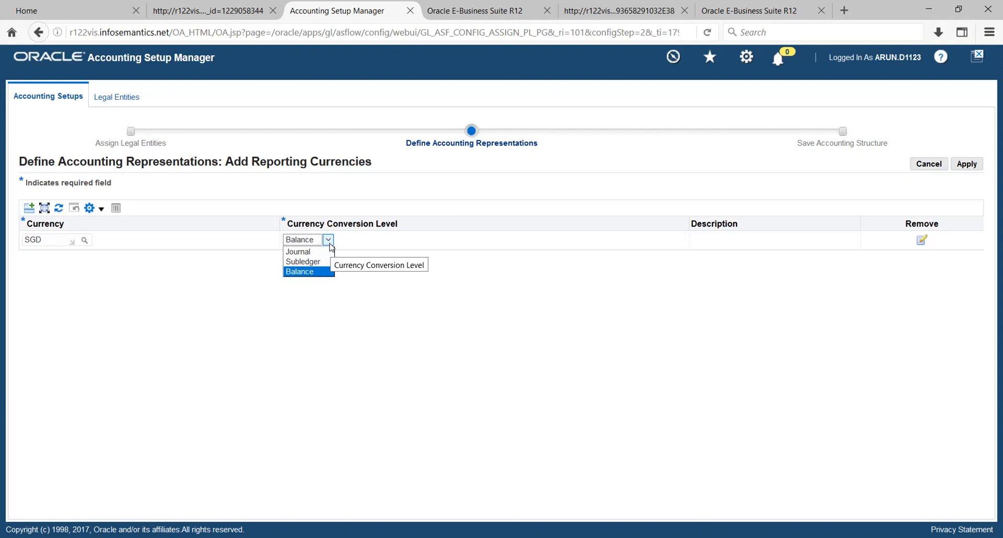
click(439, 183)
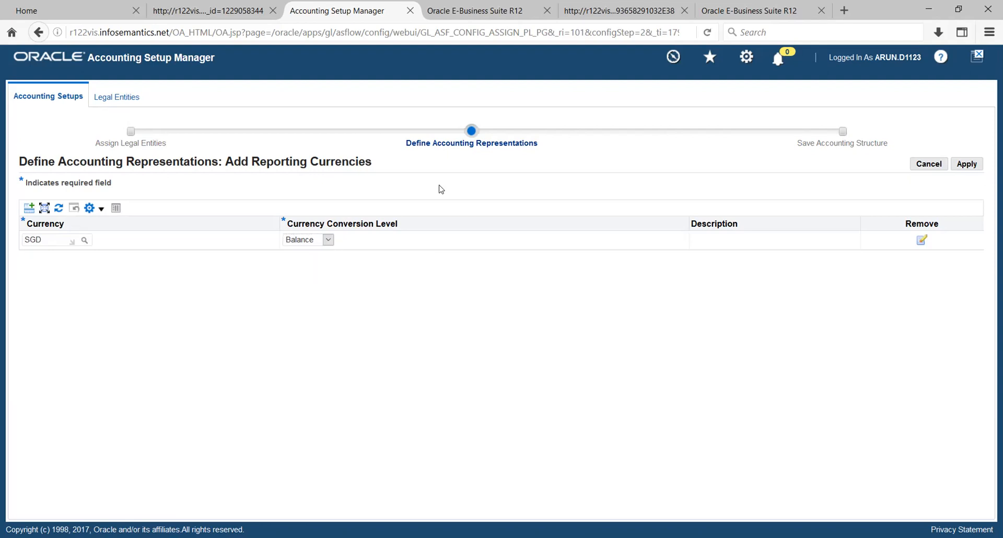
click(967, 164)
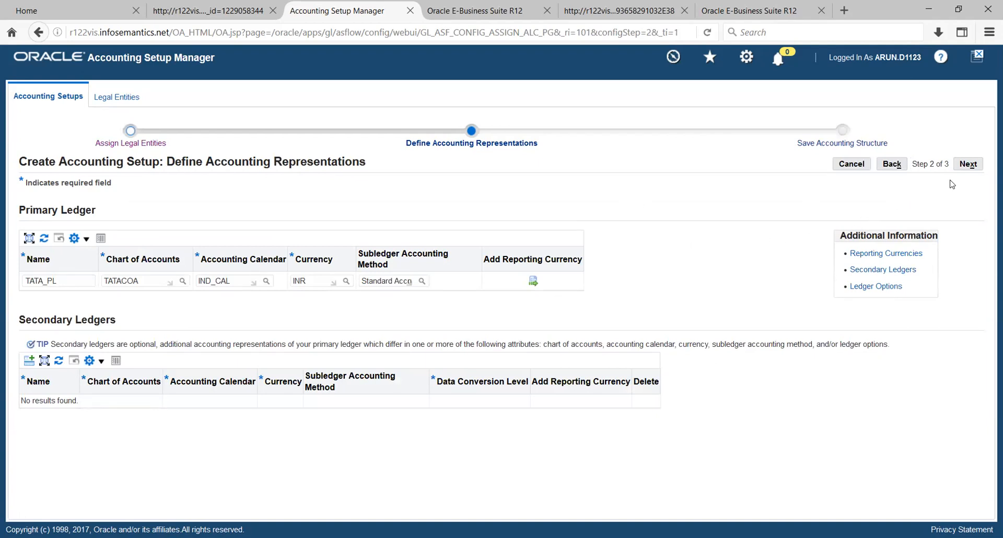
Finish saving the TATA_PL structure with the INR primary ledger and SGD reporting ledger.
click(966, 165)
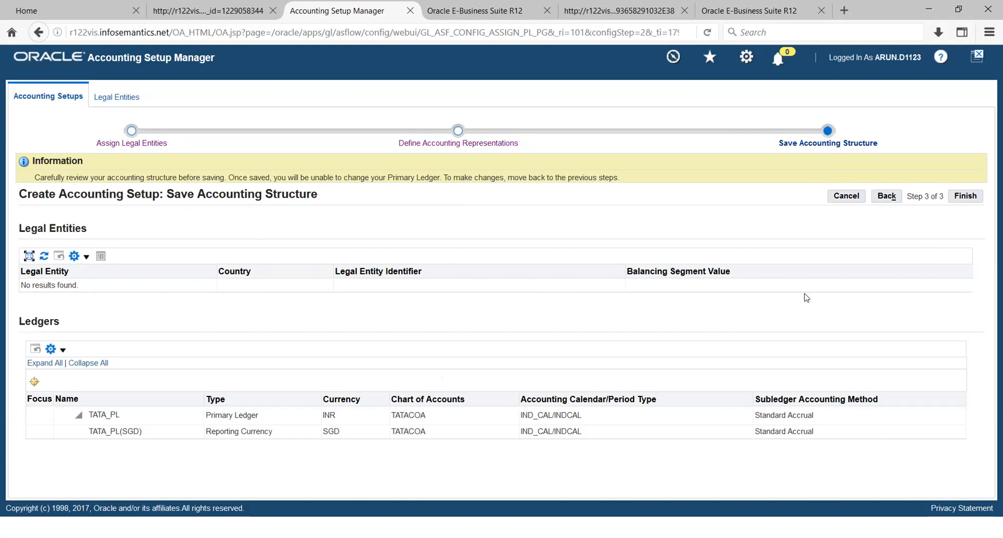
click(968, 198)
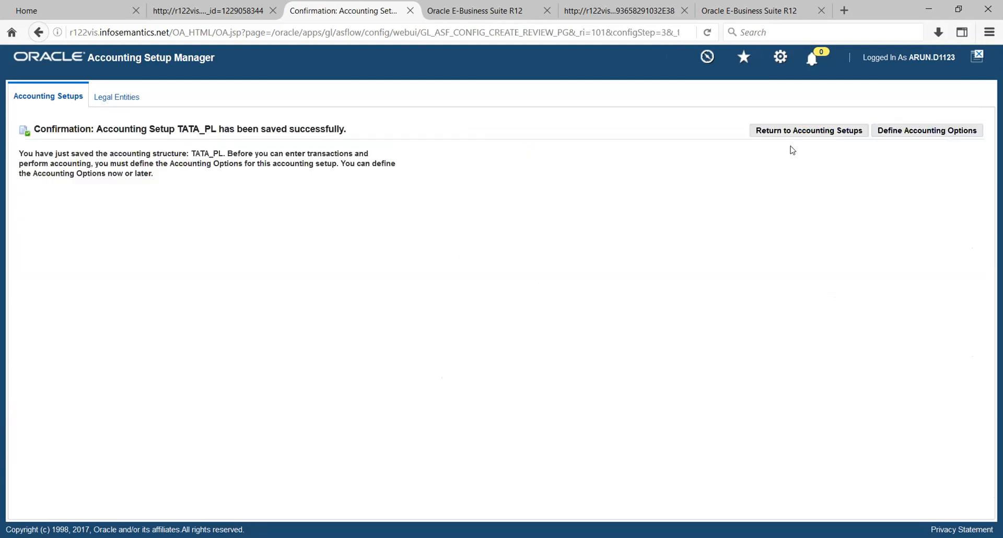
Under Define Accounting Options, add legal entity TATA_LE to the TATA_PL setup.
click(885, 134)
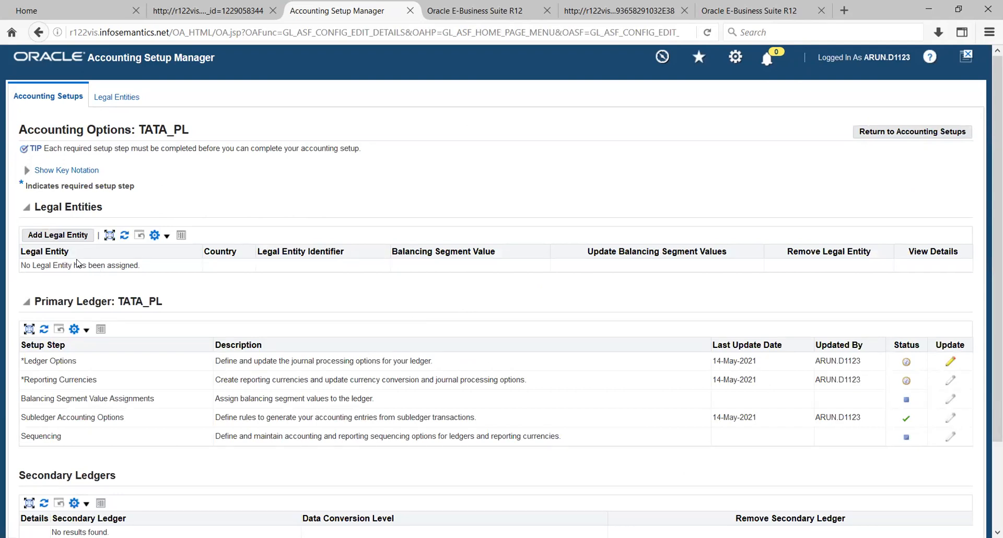
click(52, 236)
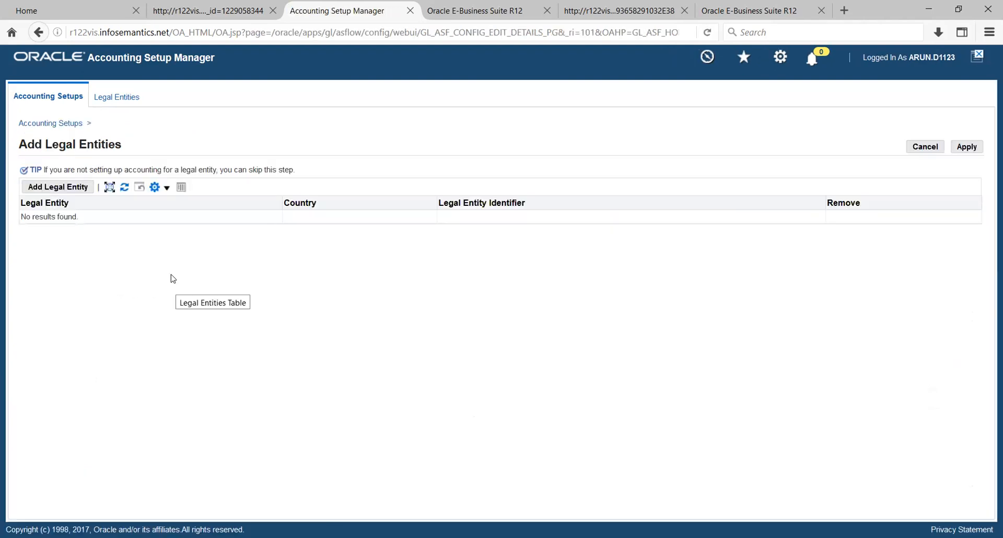
click(67, 193)
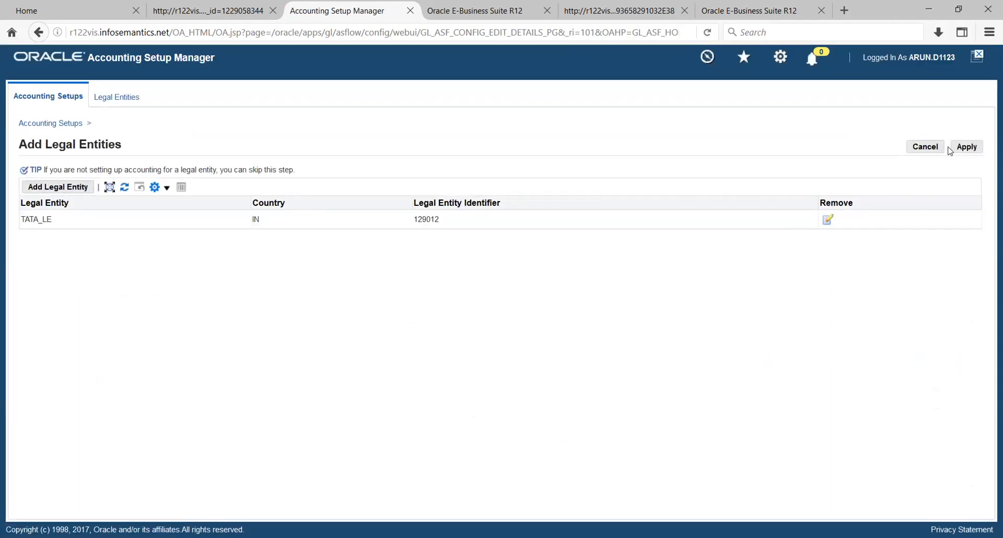
click(967, 147)
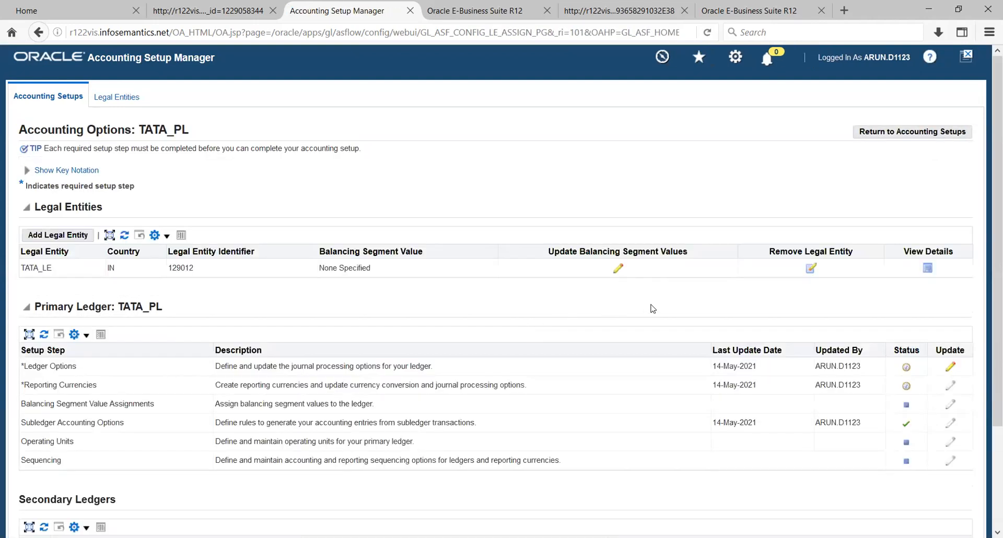
Open the TATA_PL primary ledger's Ledger Options for update.
scroll(653, 309, down, 1)
scroll(653, 309, down, 2)
scroll(649, 309, up, 2)
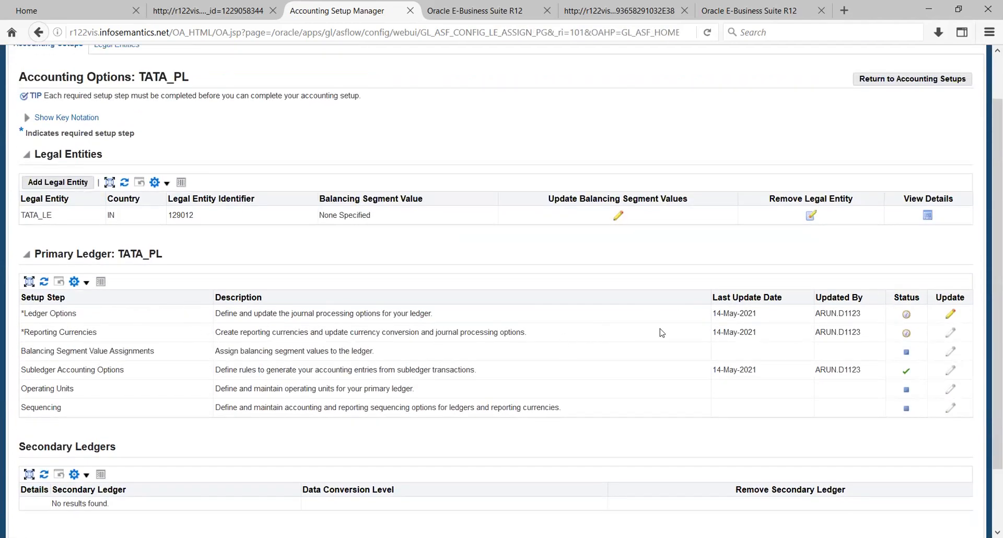
click(951, 315)
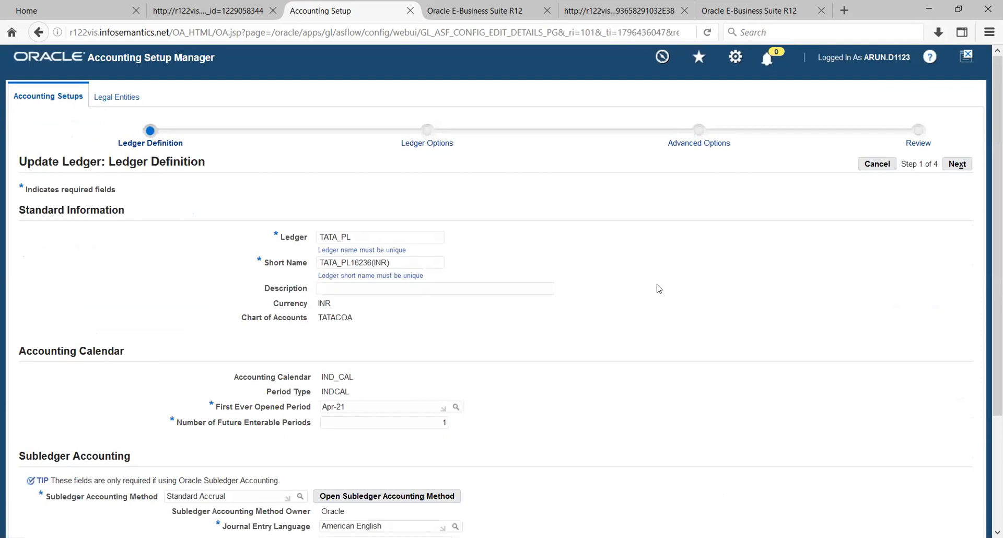
Review the ledger definition: first period Apr-21, 1 future enterable period, Standard Accrual.
scroll(655, 292, down, 1)
scroll(657, 293, down, 2)
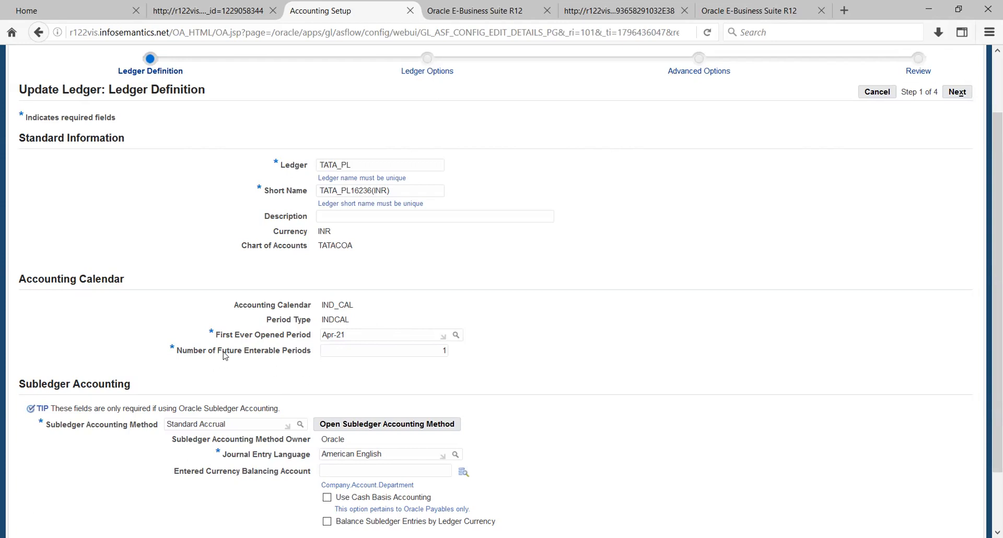
drag(189, 352, 217, 352)
click(275, 369)
scroll(572, 337, down, 1)
scroll(573, 337, down, 2)
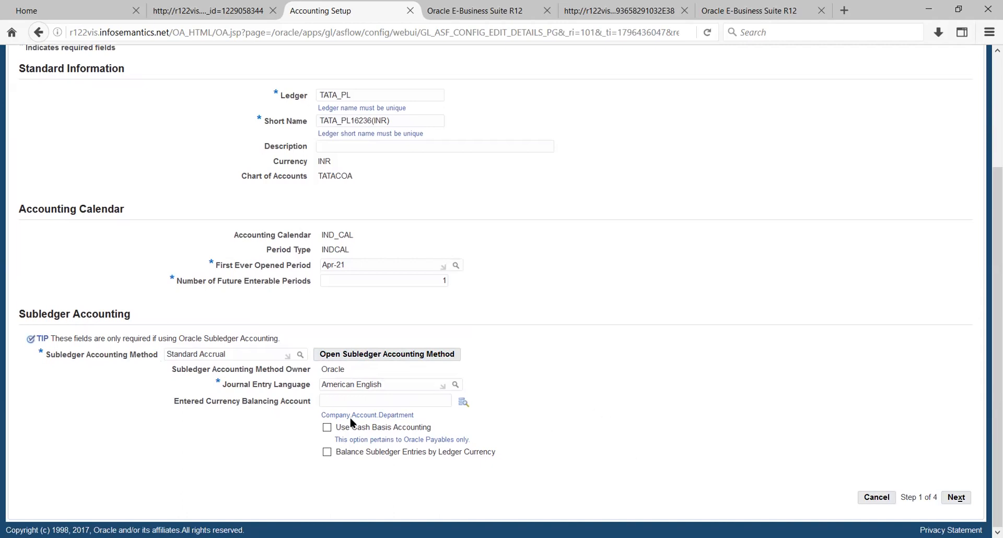
drag(187, 402, 231, 407)
click(261, 405)
double_click(261, 402)
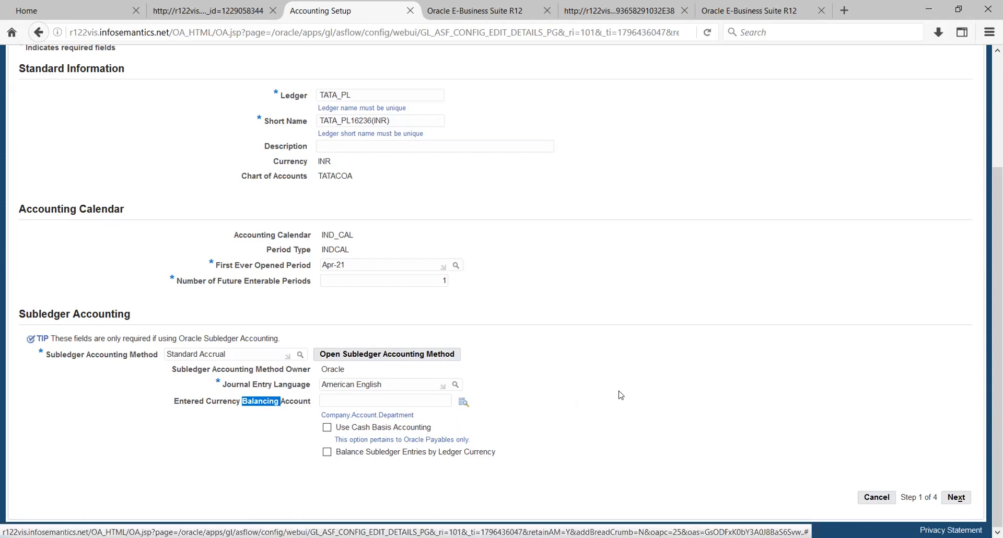
click(238, 423)
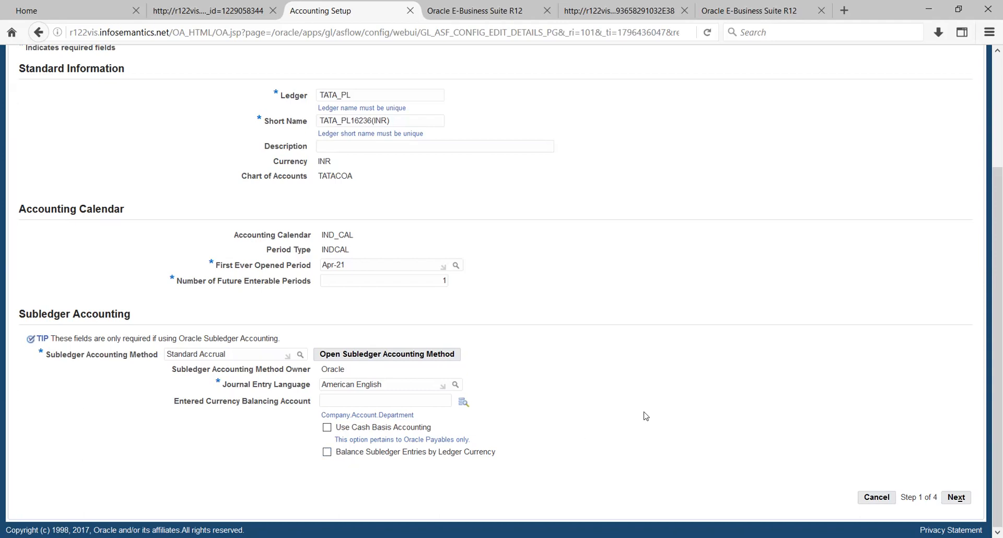
scroll(709, 375, up, 3)
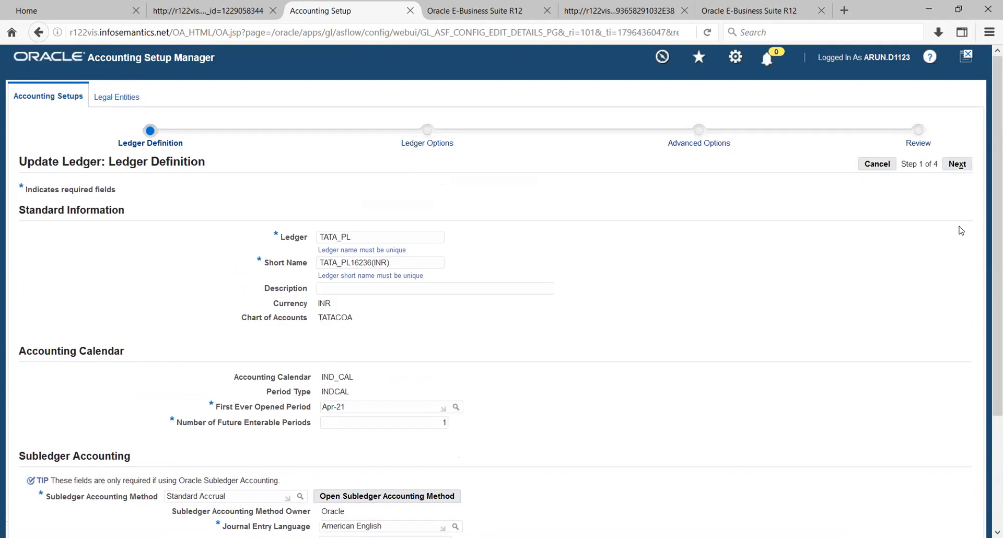
scroll(962, 230, down, 3)
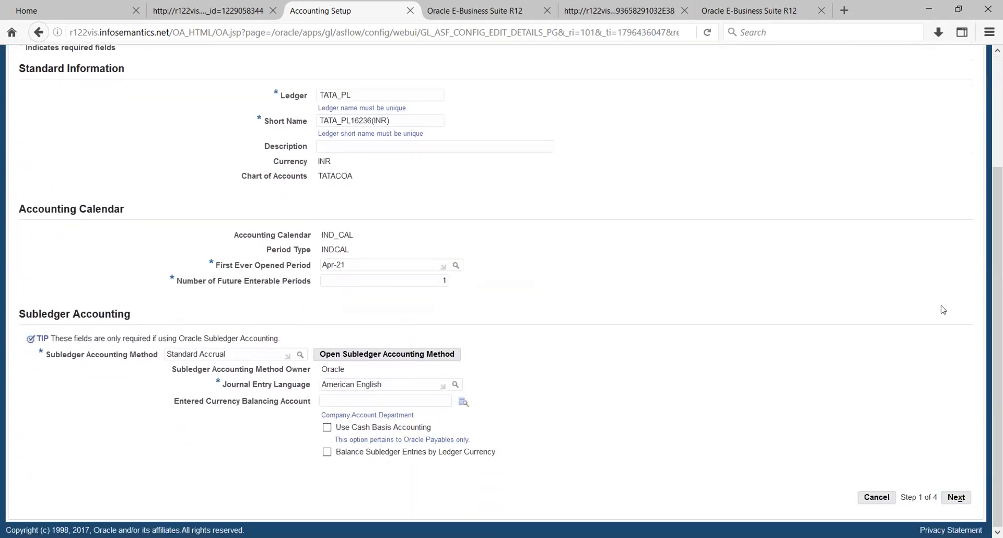
On Ledger Options, pick the 001 company account as the Retained Earnings Account.
click(955, 499)
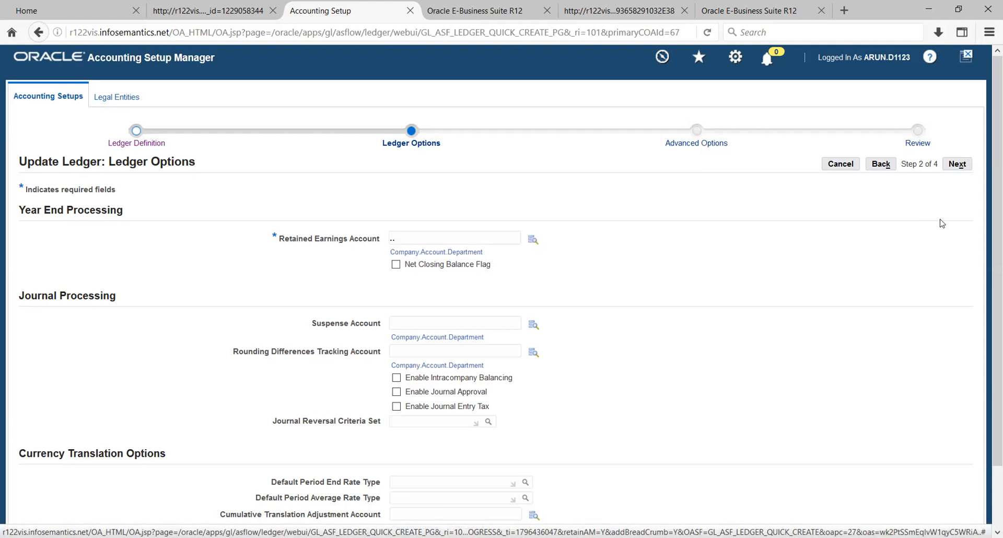
click(532, 243)
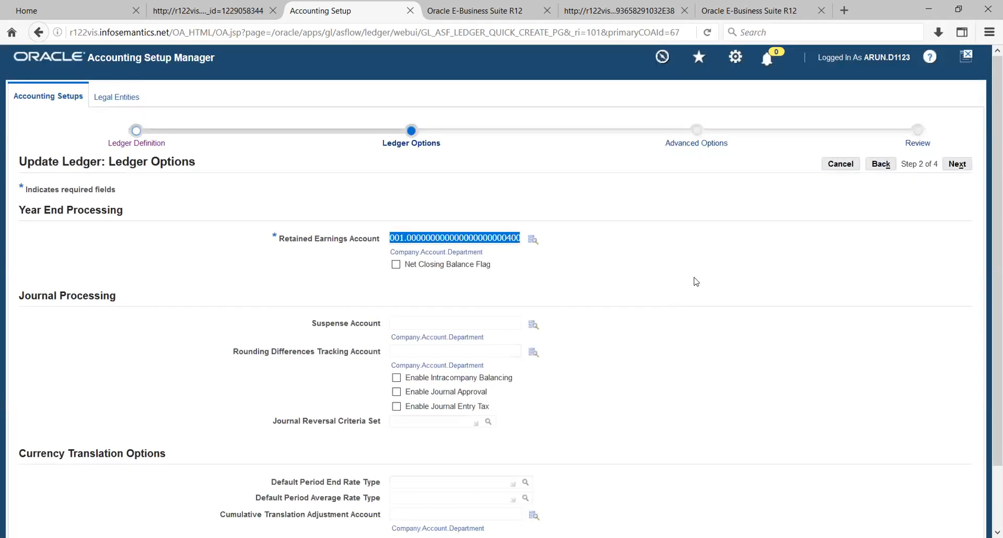
click(669, 271)
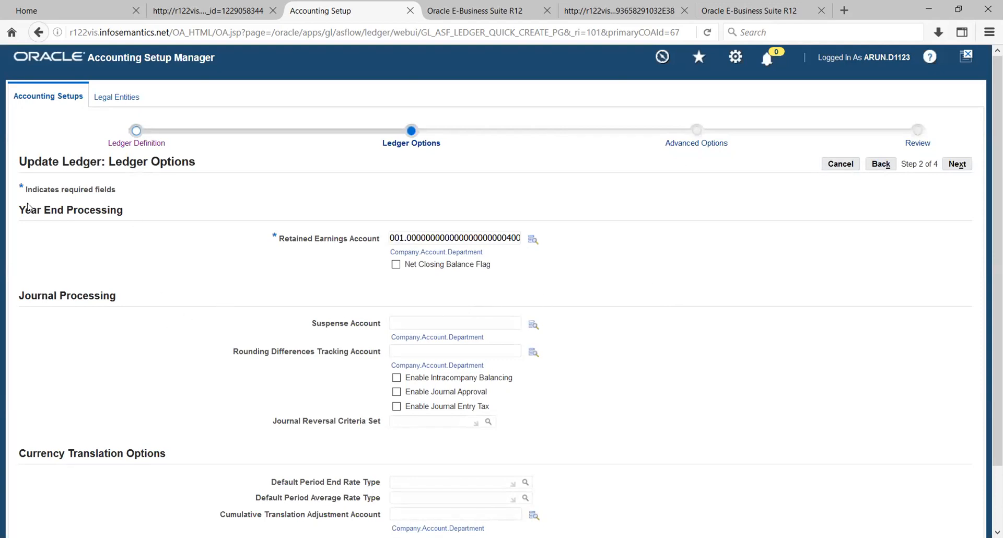
Review the Year End Processing and Rounding fields, then switch to the Excel workbook.
drag(26, 208, 113, 222)
click(145, 261)
scroll(173, 357, down, 2)
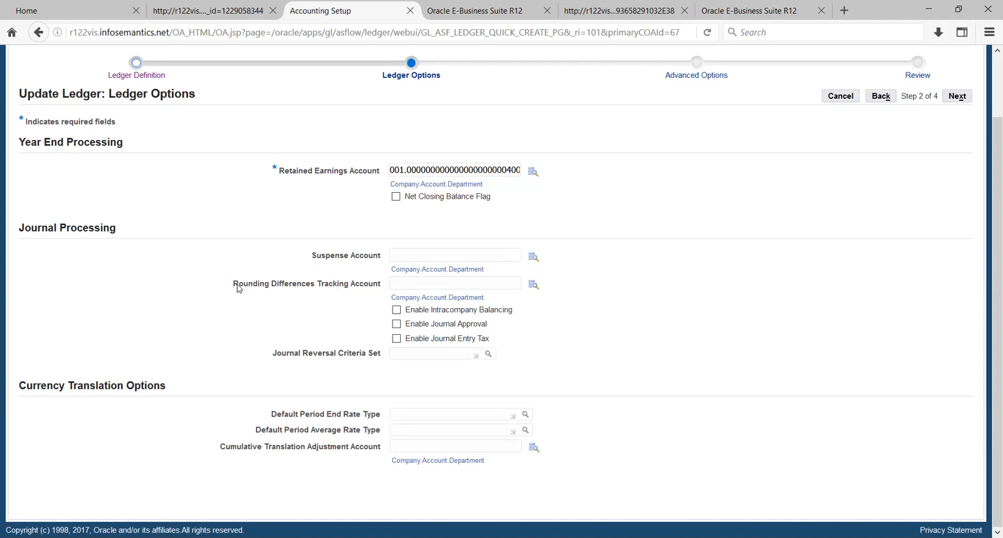
drag(234, 286, 270, 289)
click(308, 310)
key(alt+Tab)
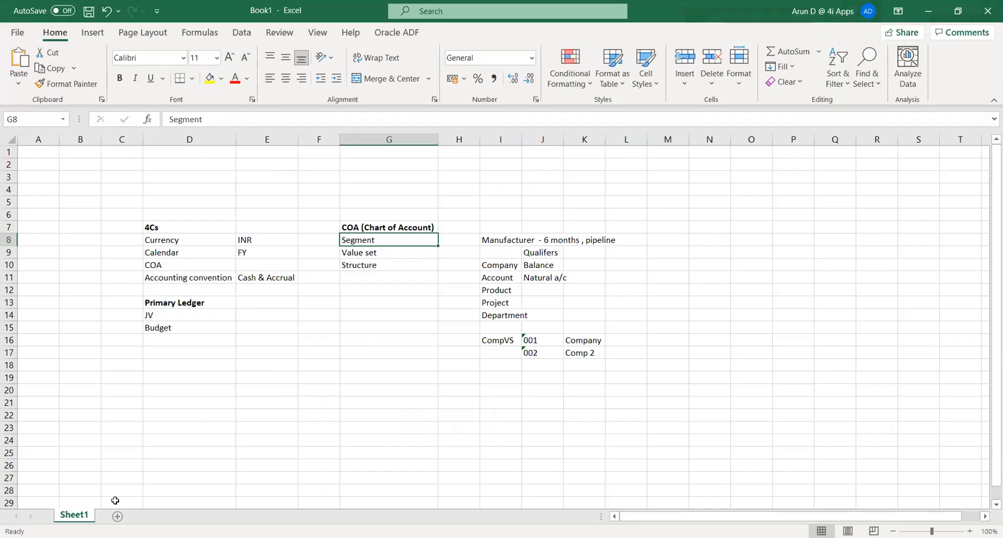
Add Sheet2 and enter LE 1 in D7 and LE2 in E7.
click(117, 516)
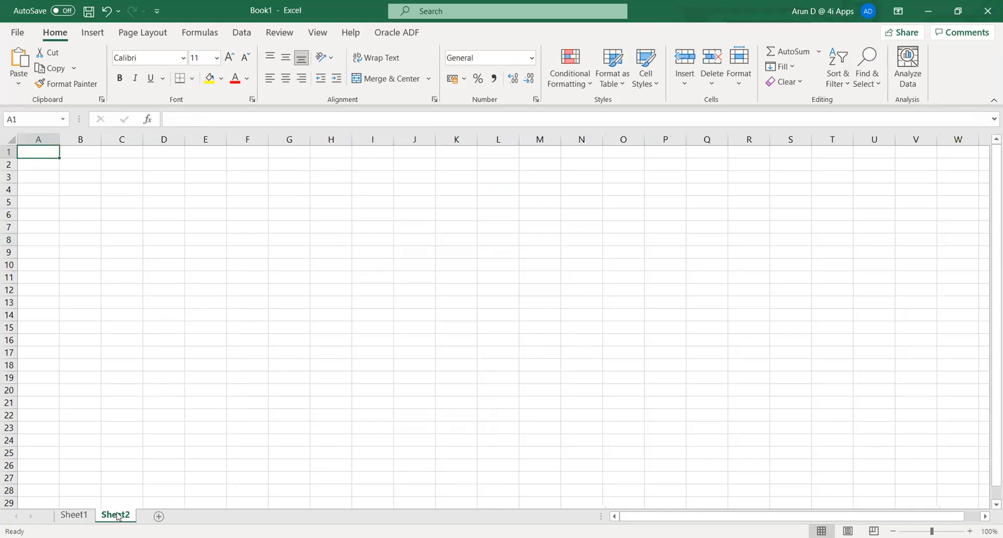
click(156, 225)
text(LE 1)
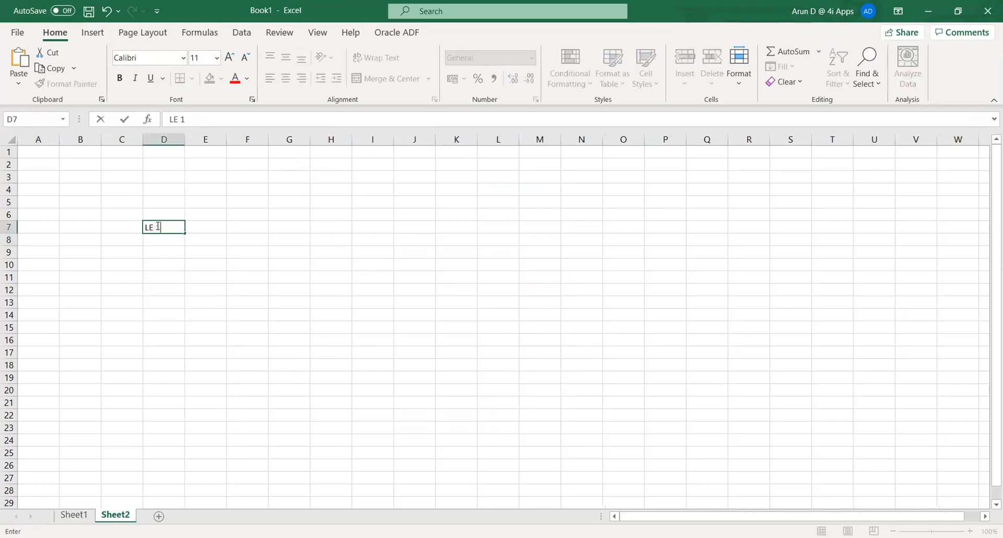
key(Tab)
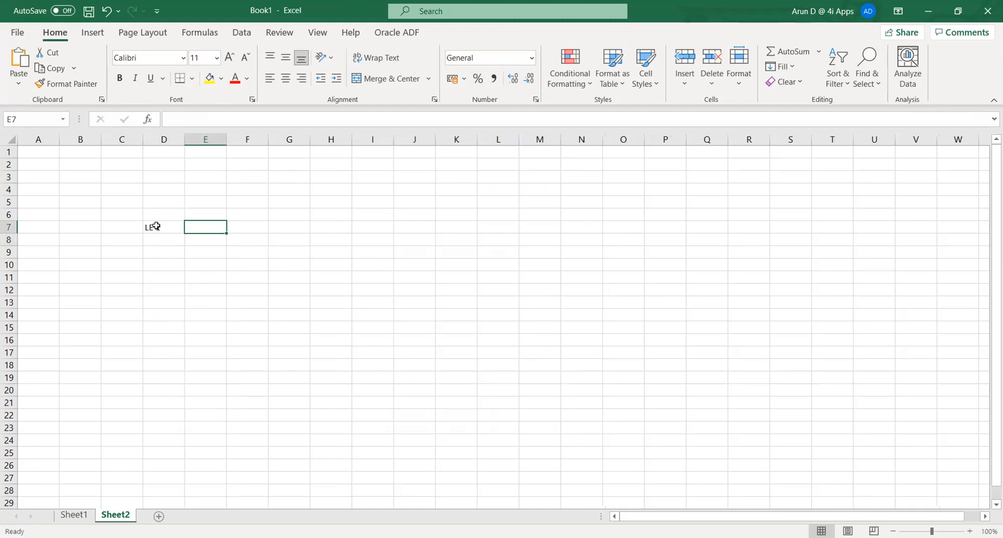
text(LE2)
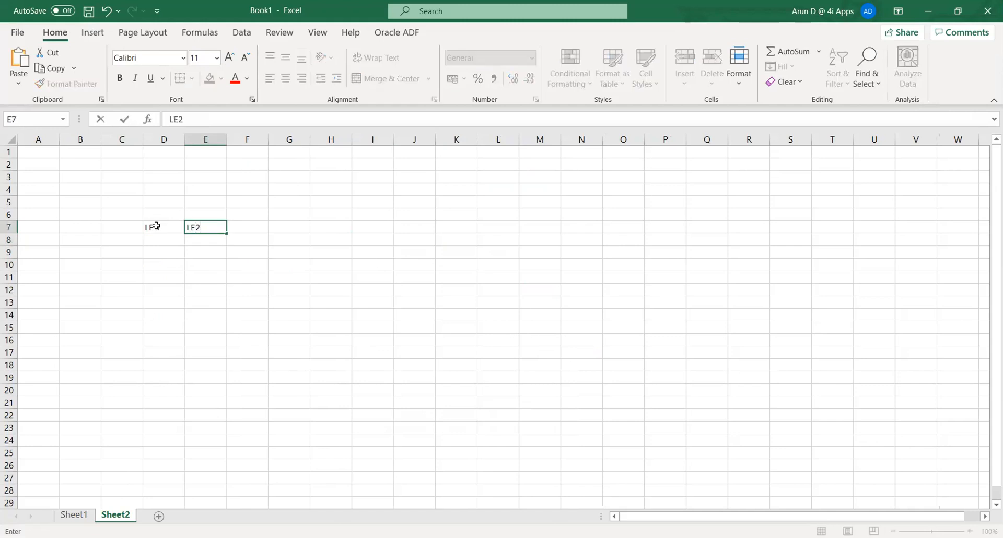
key(Return)
List OU1 and OU2 under LE 1, and OU1, OU2, OU3 under LE2.
key(Left)
text(O)
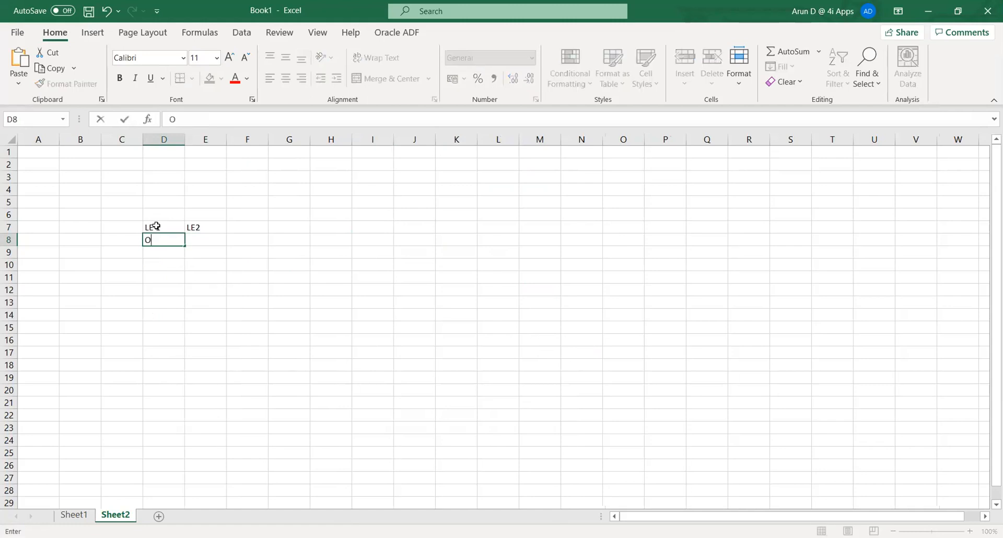
text(U1)
key(Return)
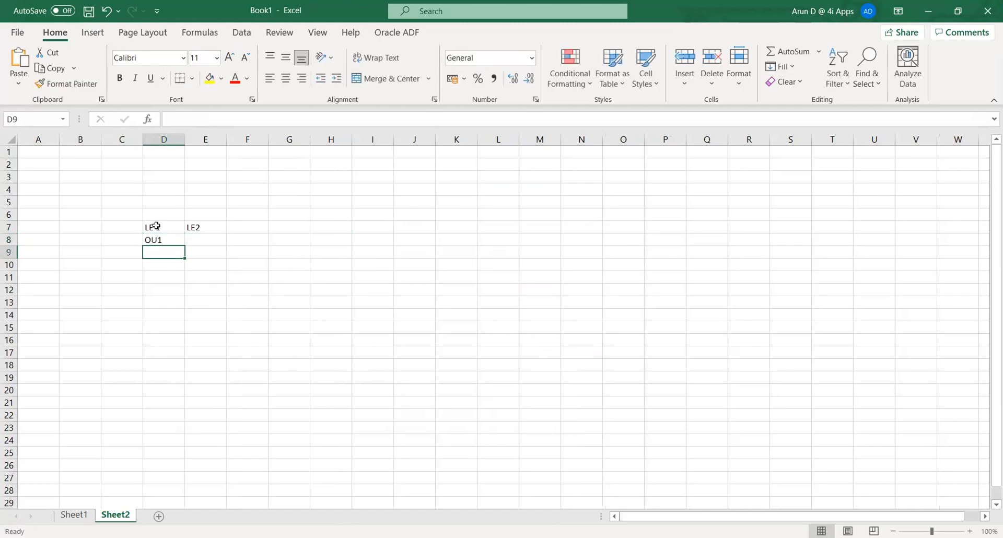
text(OU2)
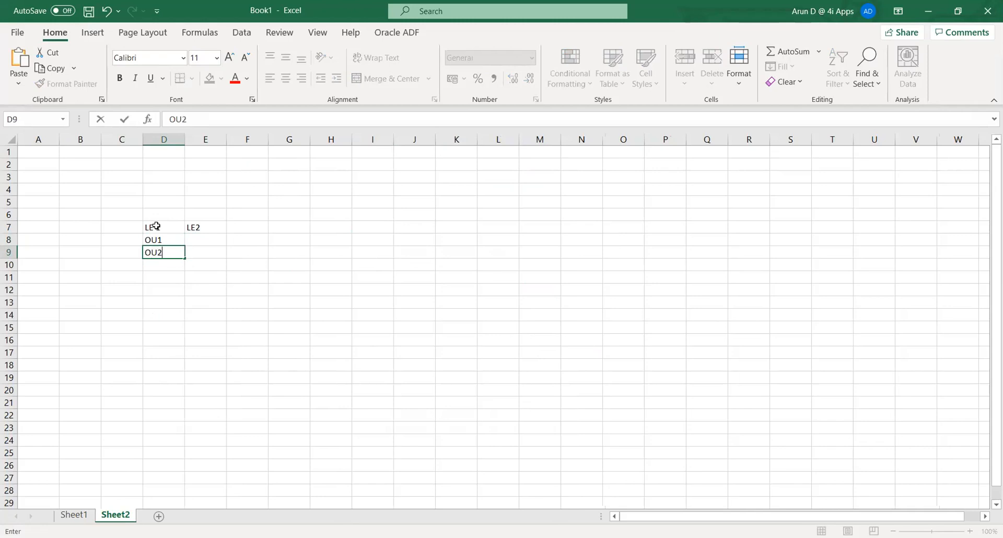
key(Tab)
key(Up)
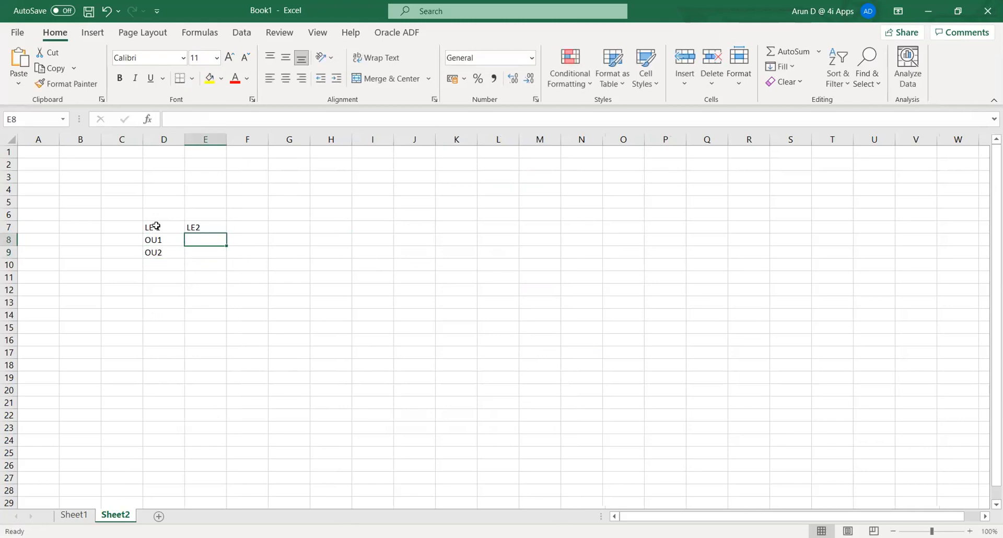
text(OU1)
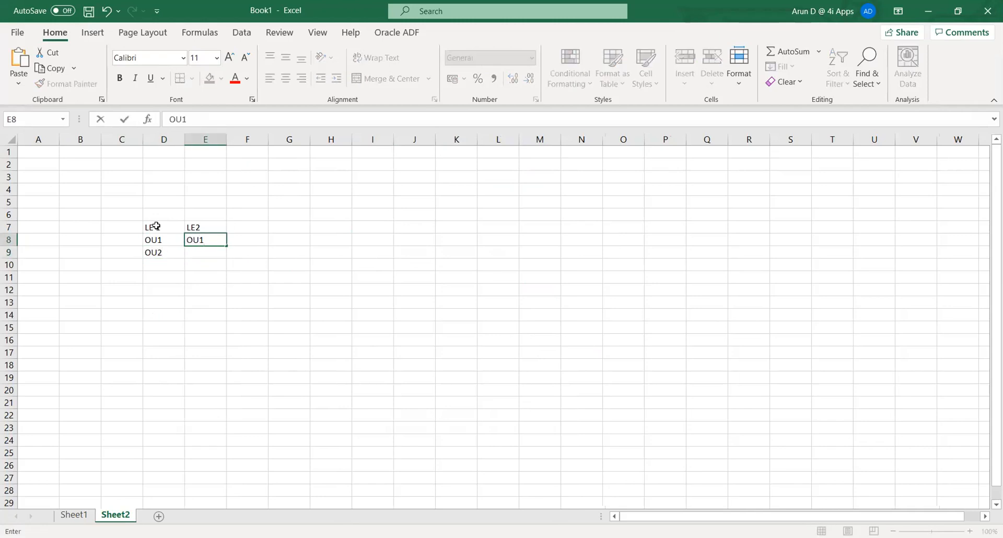
key(Return)
text(OU2)
key(Return)
text(OU3)
key(Return)
Enter PL 1 in D6 above the legal entities and select D6:E6.
key(Left)
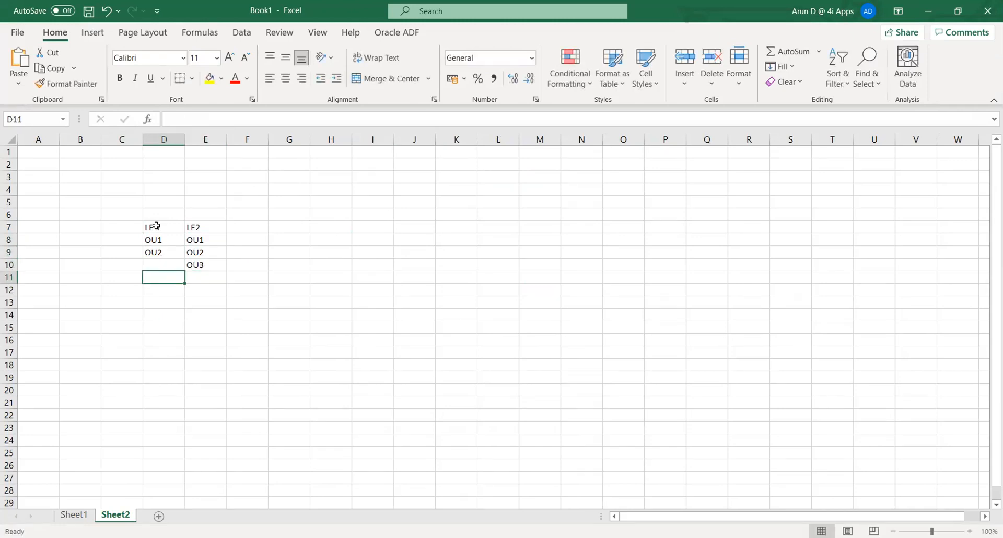
key(Up)
key(Up)
key(Up)
key(Up)
key(Up)
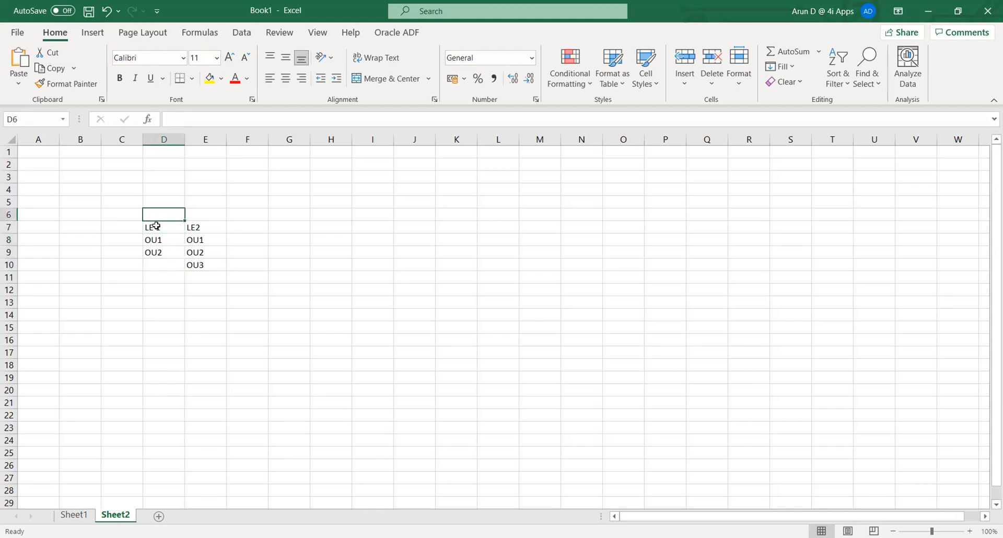
text(PL)
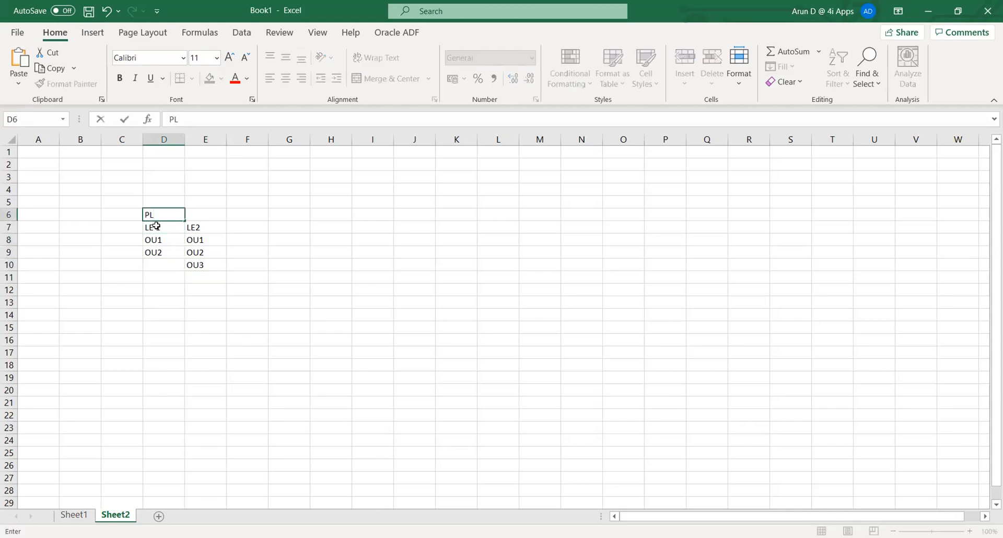
text( 1)
key(Tab)
key(Left)
key(shift+Right)
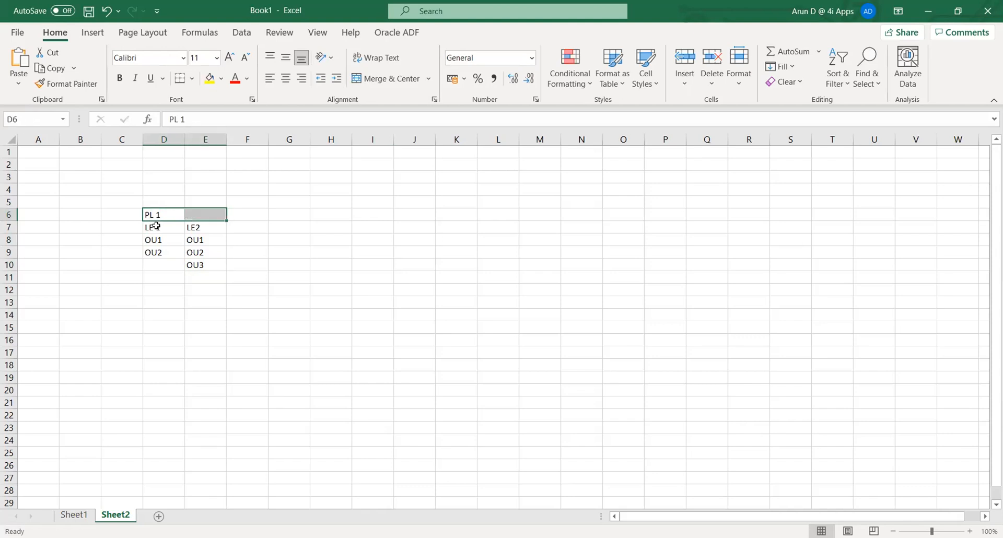
click(382, 78)
click(318, 340)
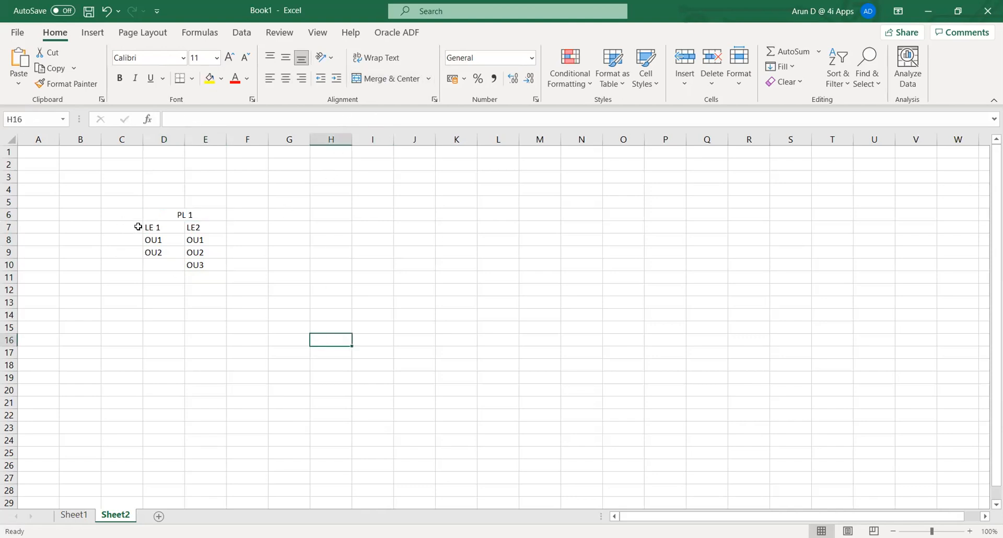
click(163, 215)
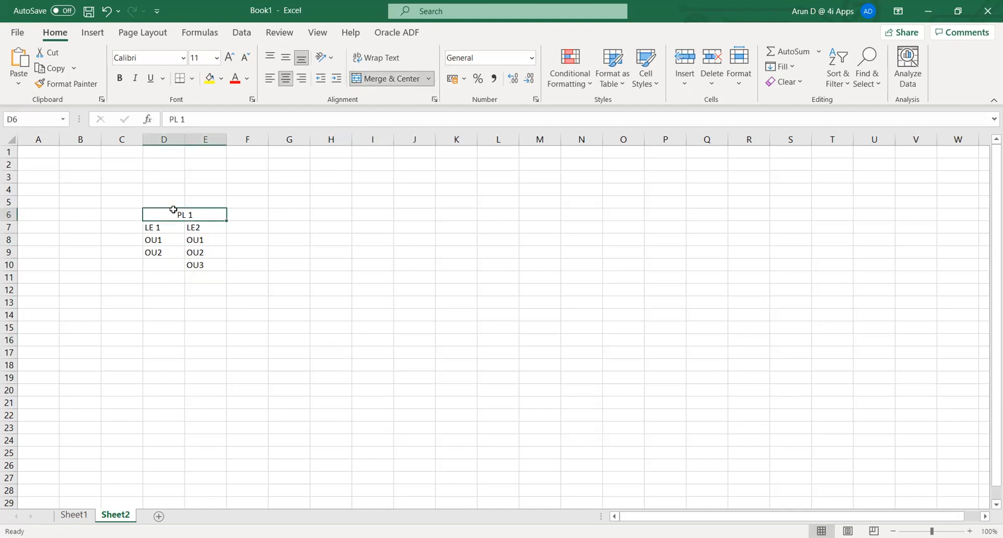
click(209, 78)
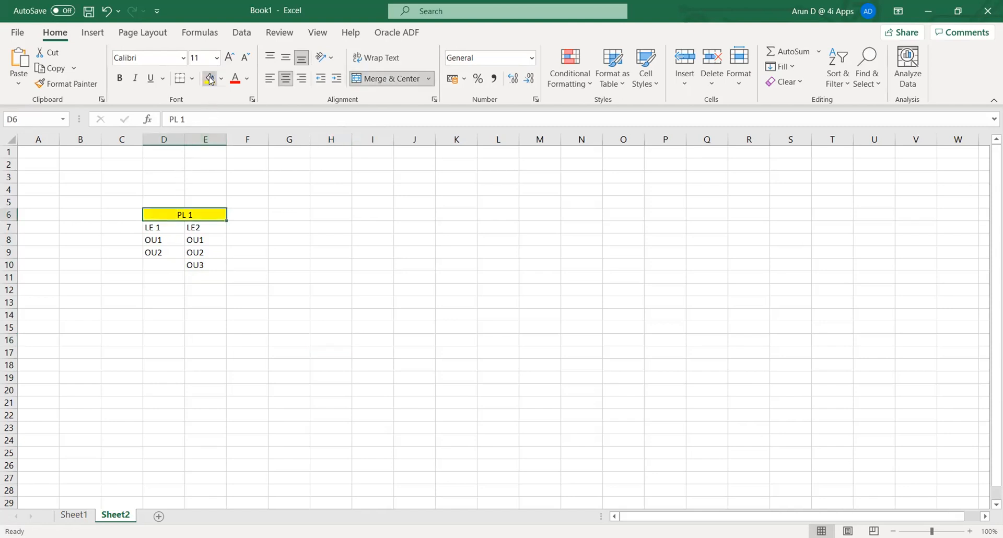
click(163, 263)
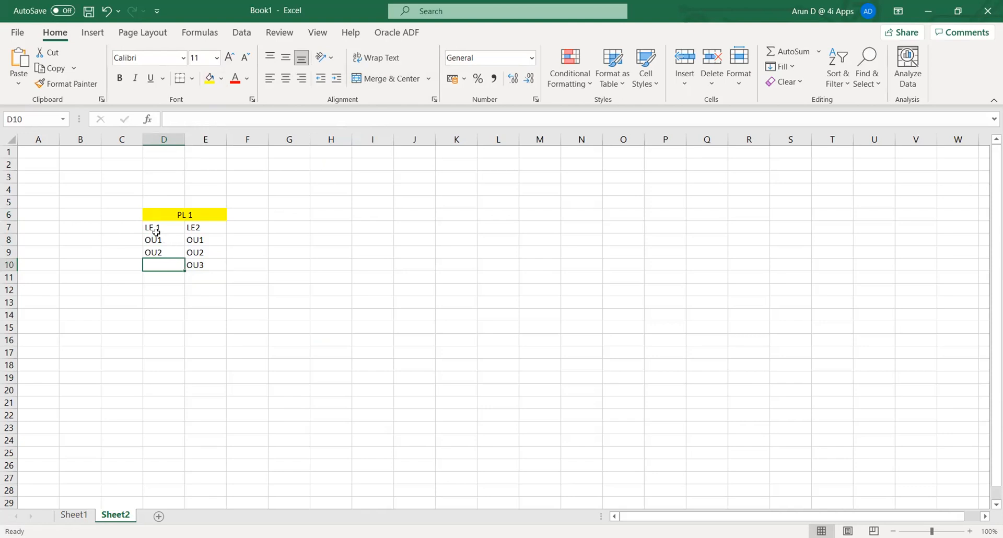
drag(152, 226, 195, 226)
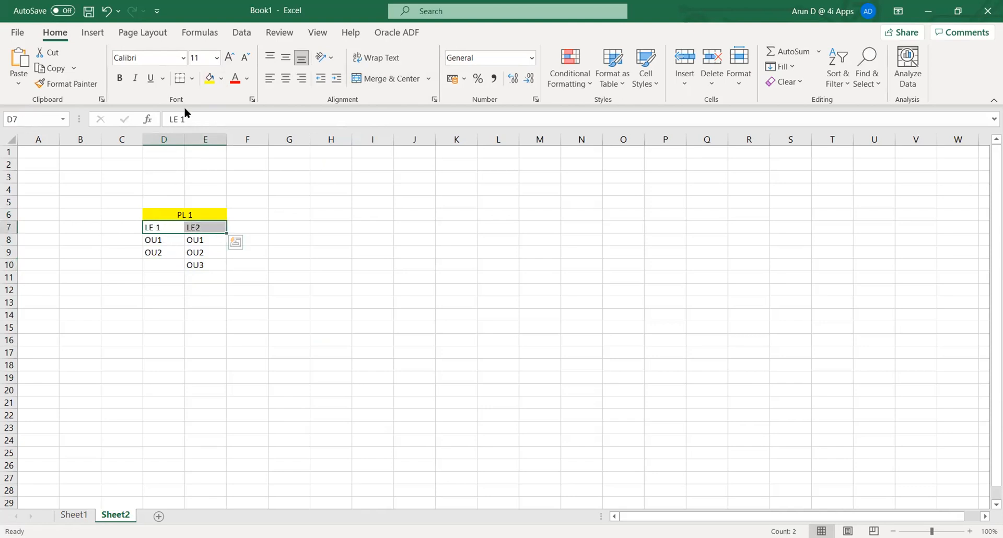
click(225, 80)
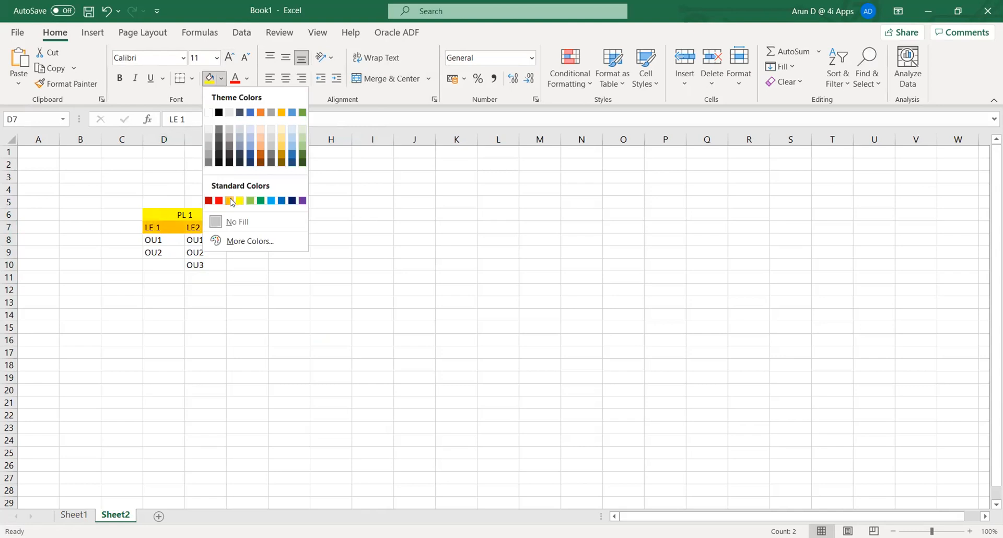
click(231, 201)
click(333, 274)
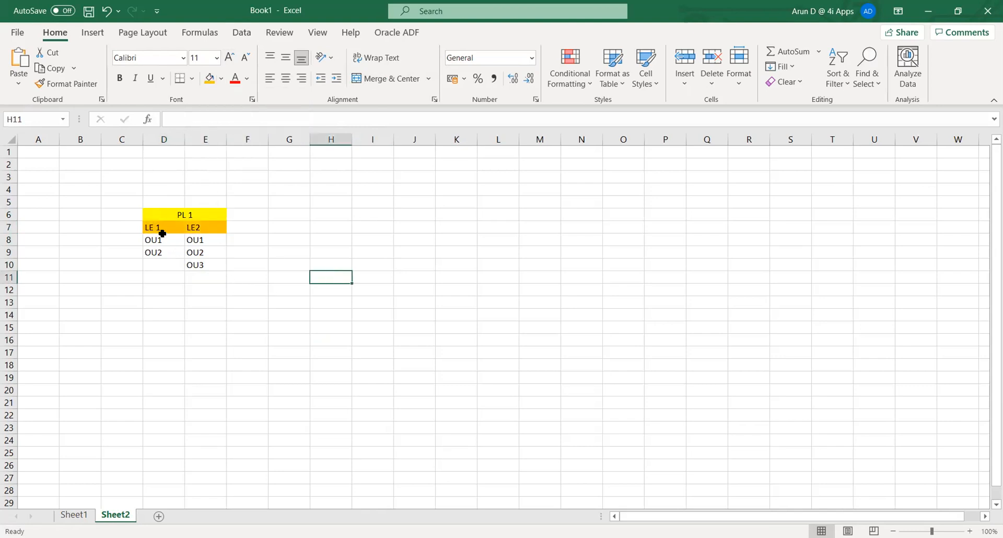
drag(158, 241, 163, 254)
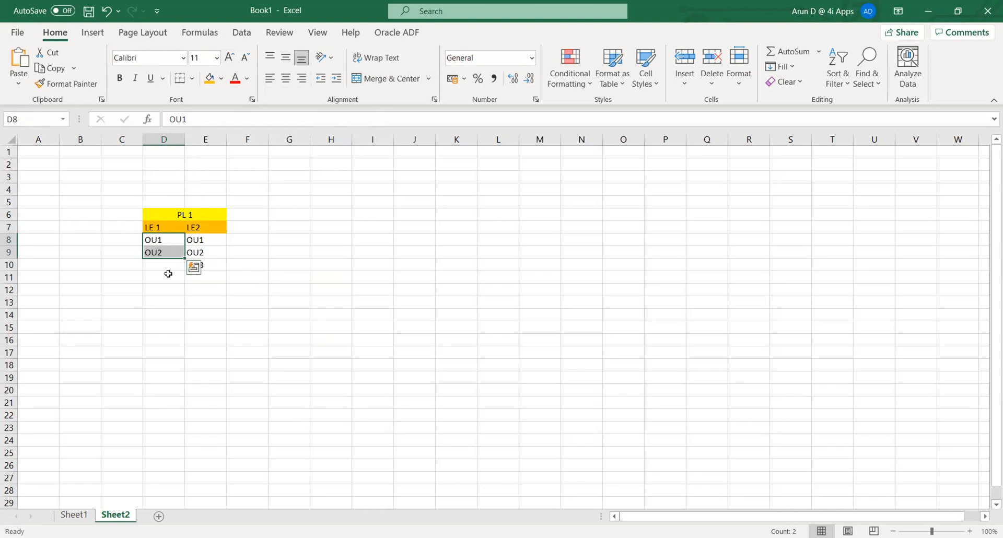
drag(188, 321, 191, 314)
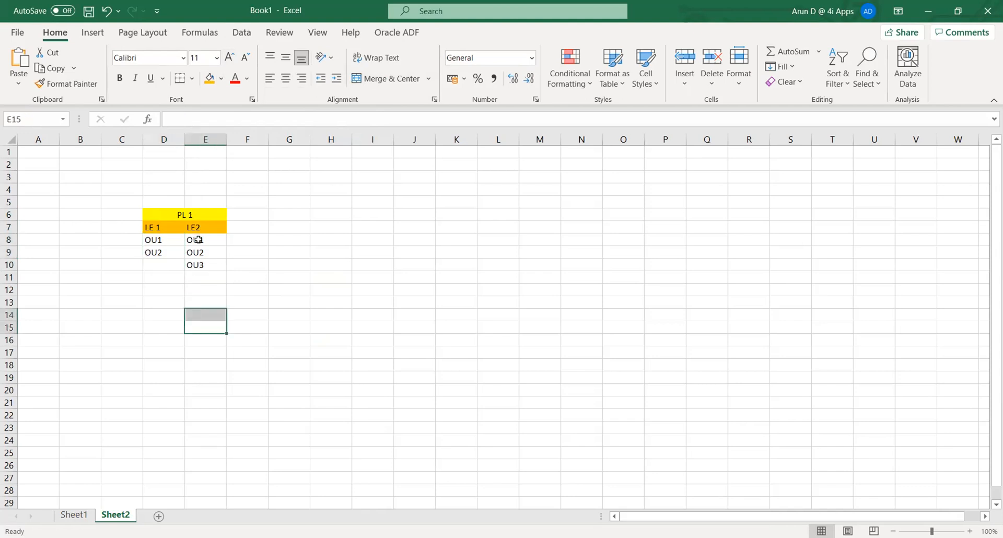
drag(198, 240, 200, 265)
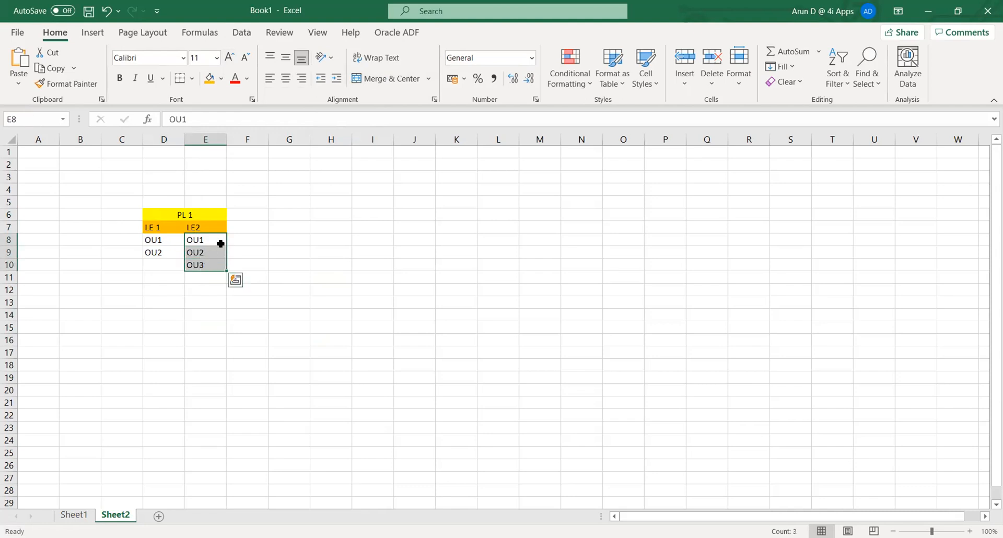
click(297, 248)
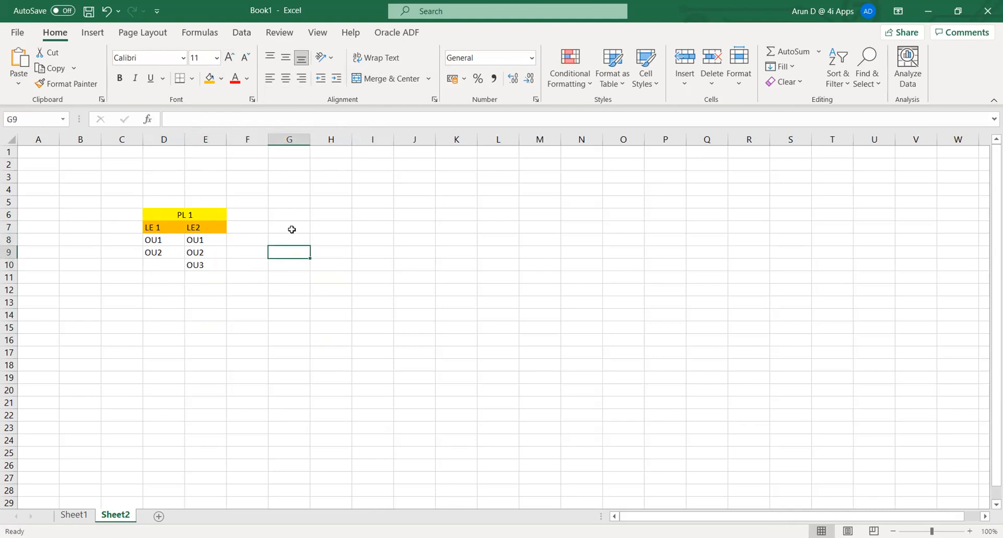
click(292, 215)
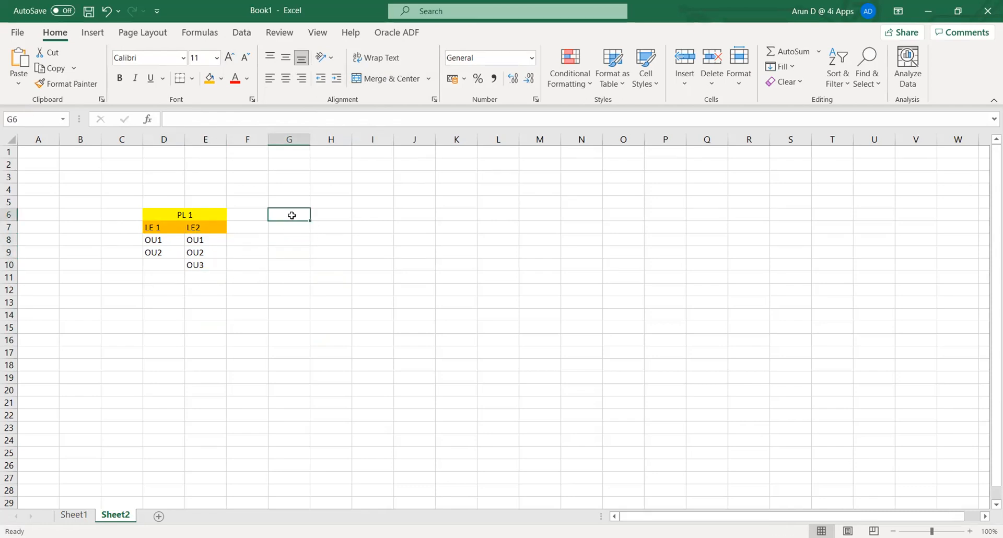
Enter the heading 'Inter company' in G6 and widen column G.
text(Inter)
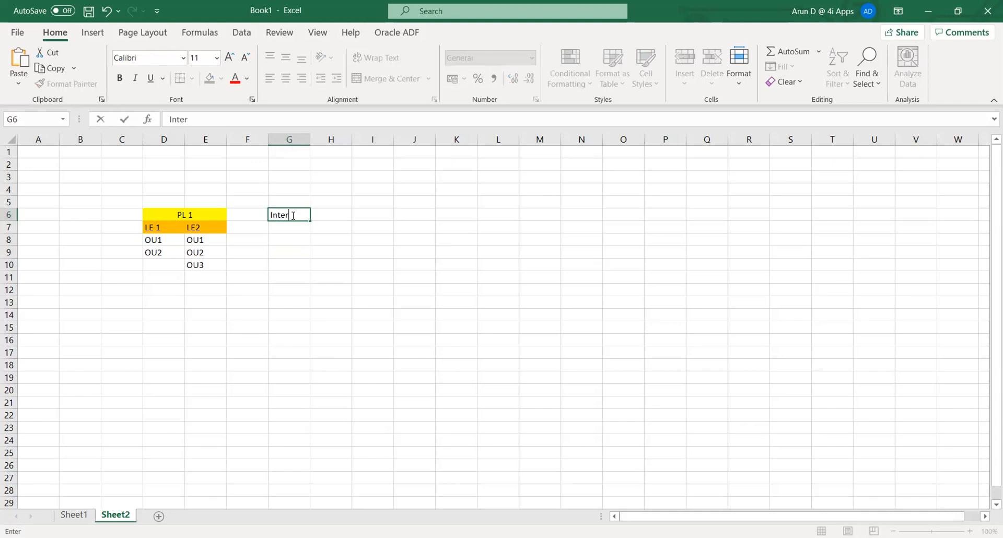
text( company)
key(Tab)
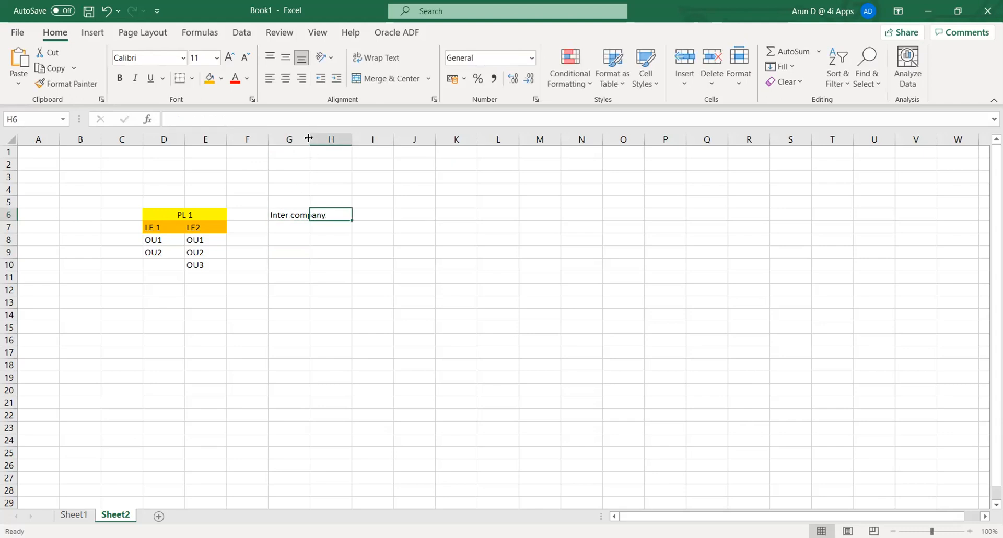
drag(309, 139, 329, 138)
Enter the heading 'Intra company' in H6 and widen column H.
click(366, 273)
click(357, 212)
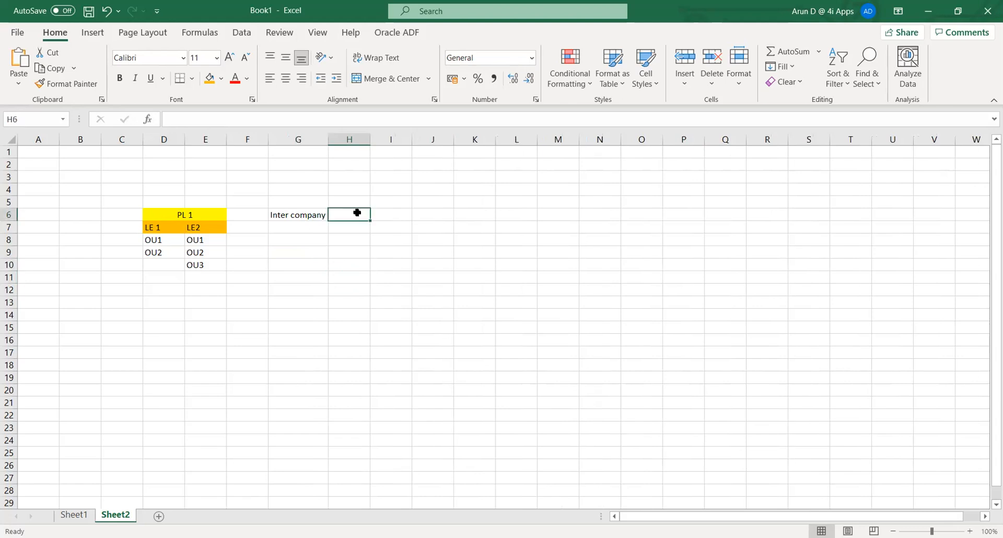
text(Intra company)
key(Tab)
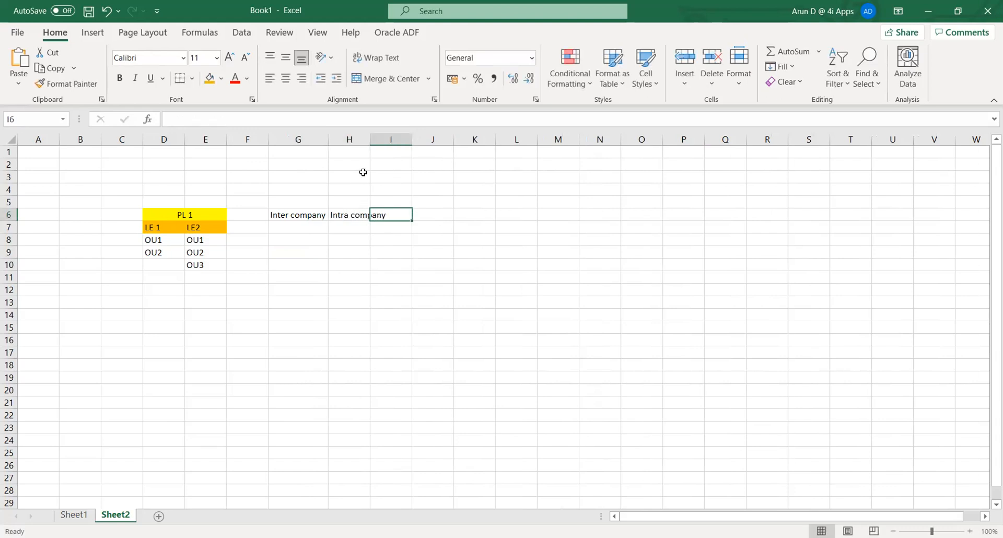
drag(369, 139, 388, 139)
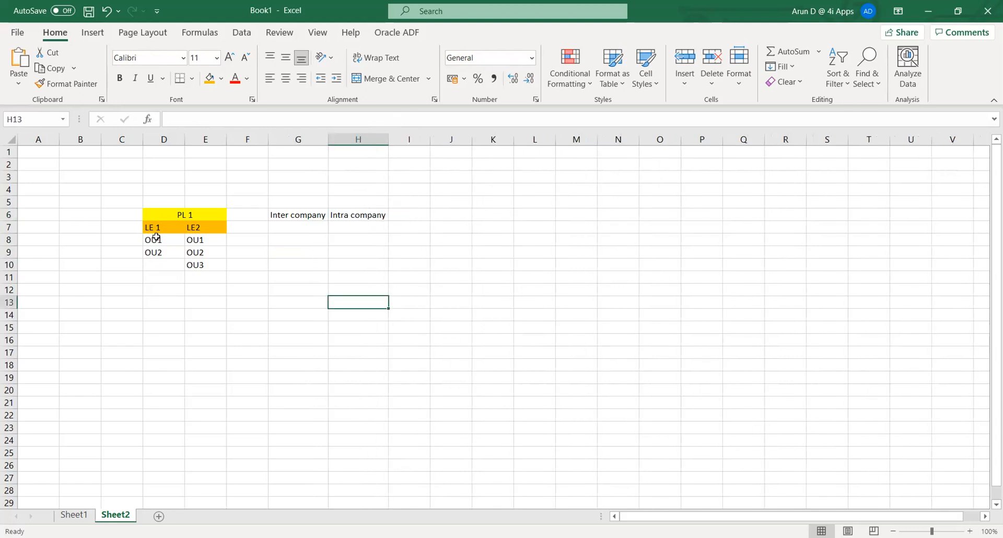
click(157, 241)
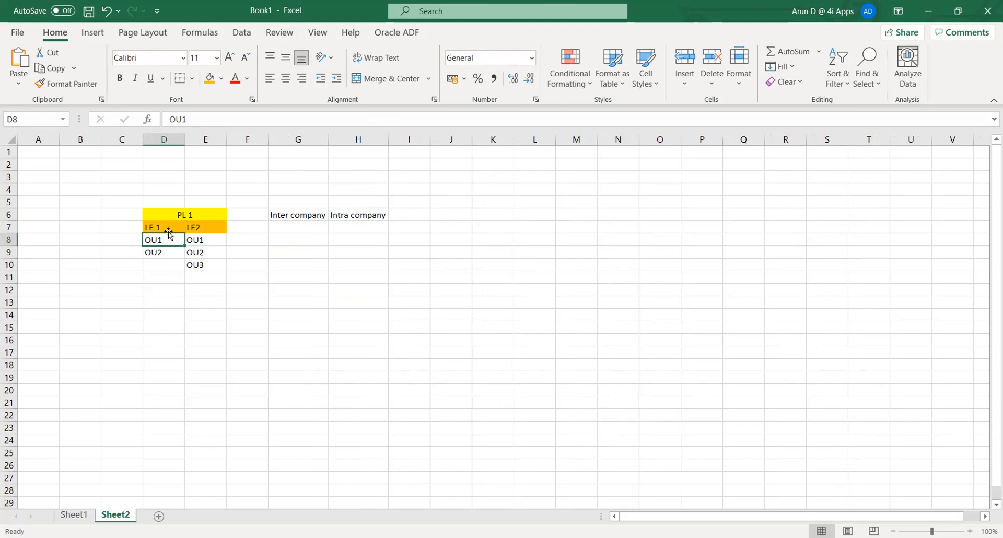
click(341, 230)
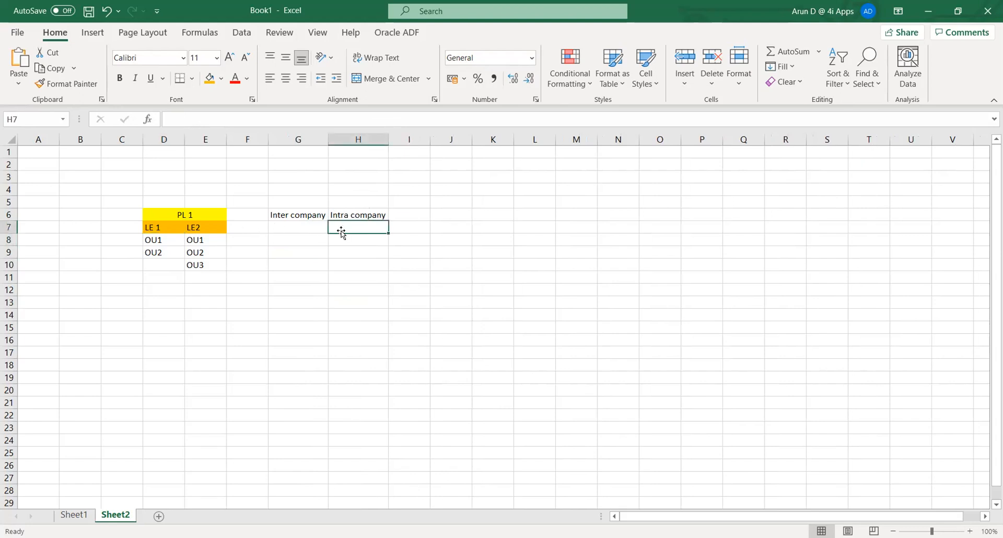
Enter the example 'LE-OU1/OU2' under Intra company in H7.
text(LE)
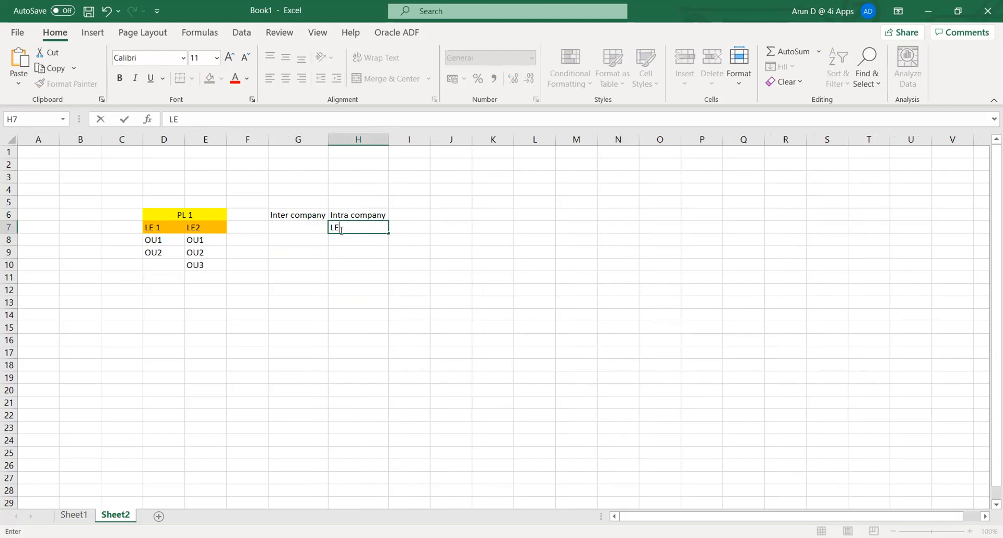
text(-O)
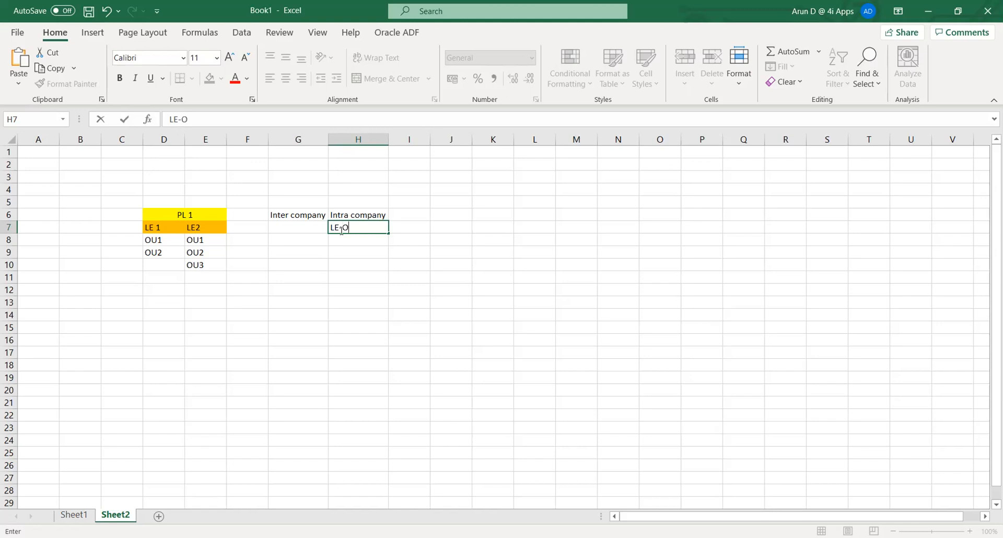
text(U1/OU2)
key(Tab)
click(342, 232)
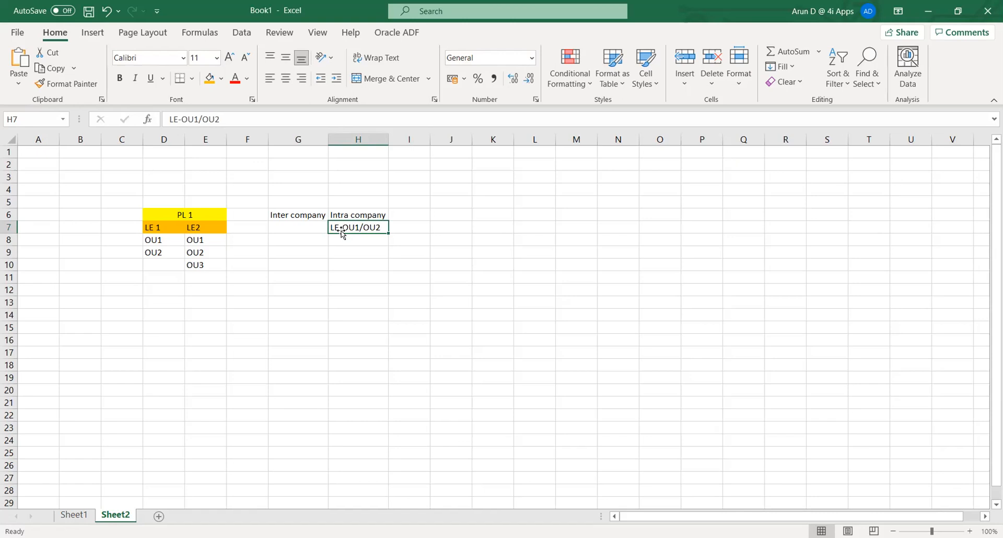
Enter the LE1/OU1 & LE2 pairing under Inter company in G7 and widen column G.
key(Left)
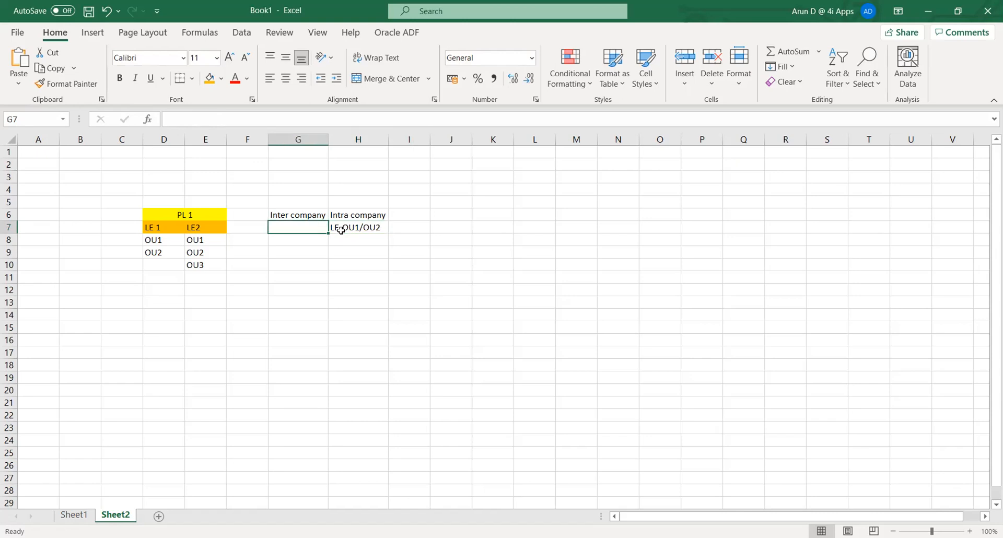
text(L)
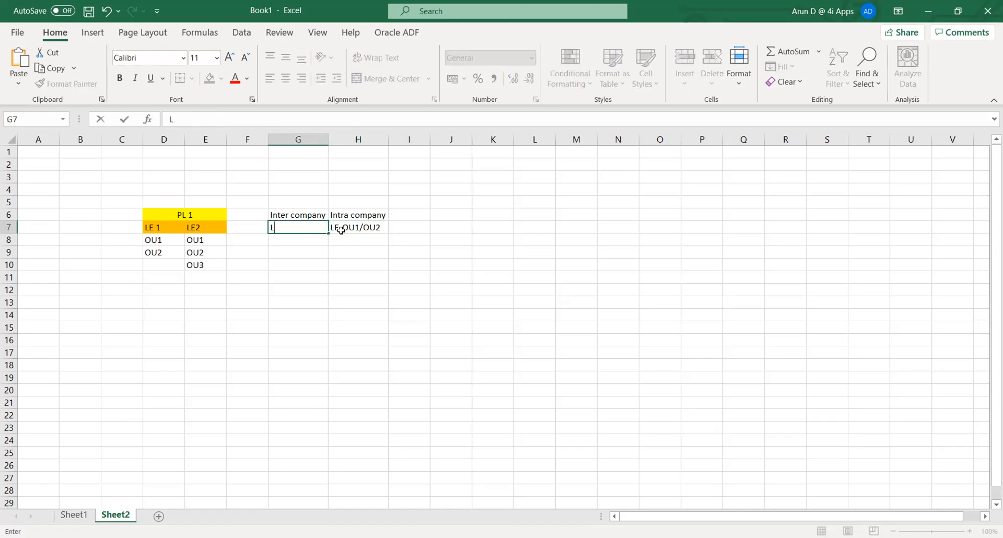
text(E1/OU1 & LE2/)
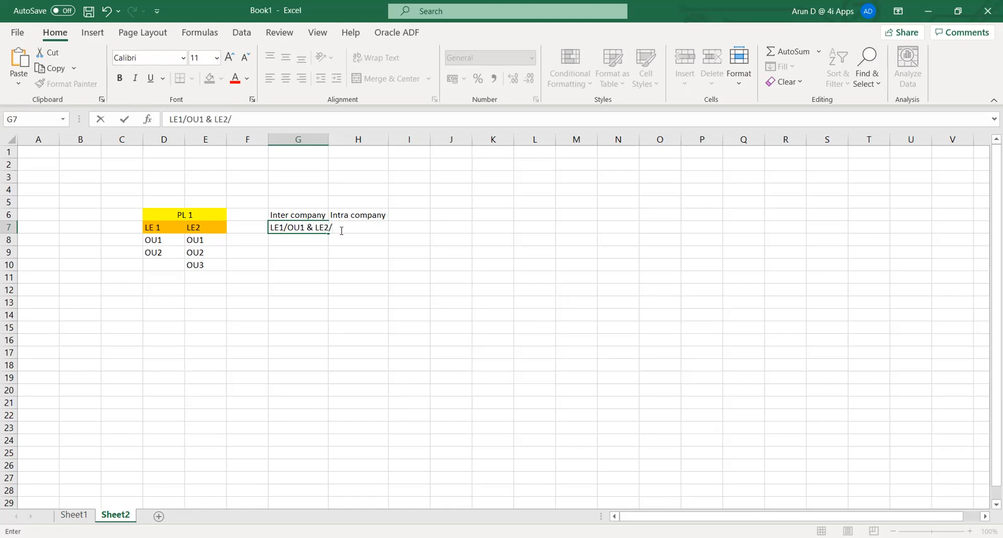
text(OU1)
click(343, 233)
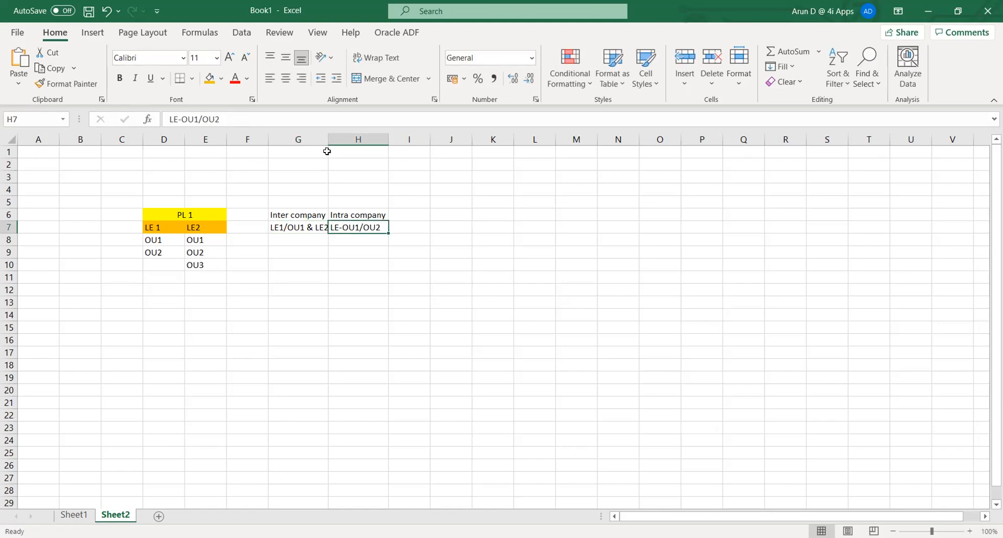
drag(329, 140, 330, 141)
click(388, 321)
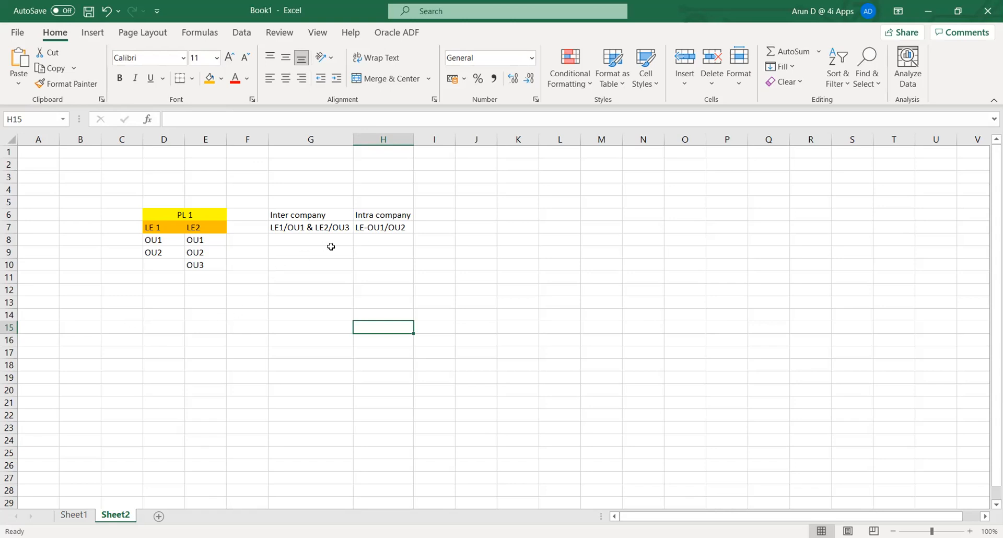
click(310, 263)
click(299, 242)
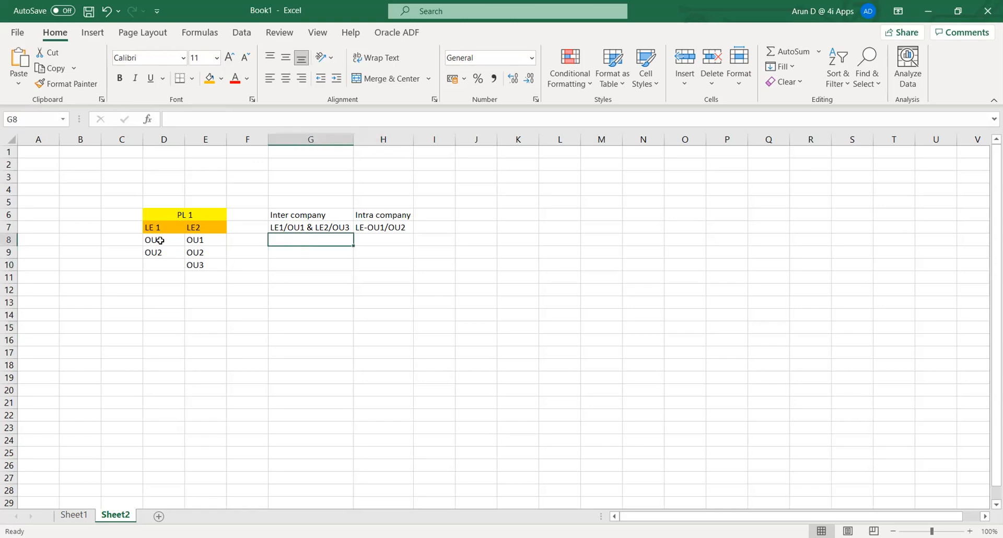
click(123, 235)
click(126, 225)
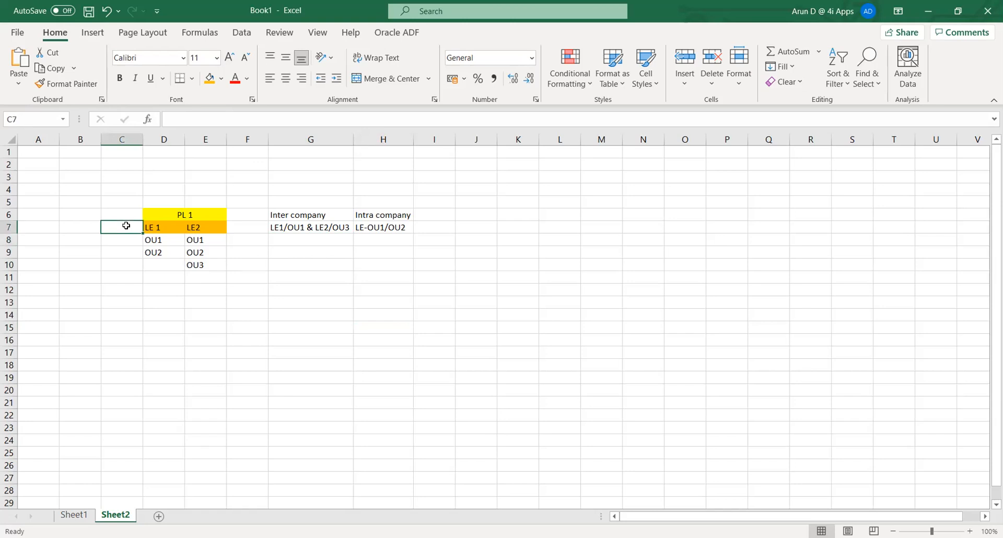
click(157, 217)
click(275, 256)
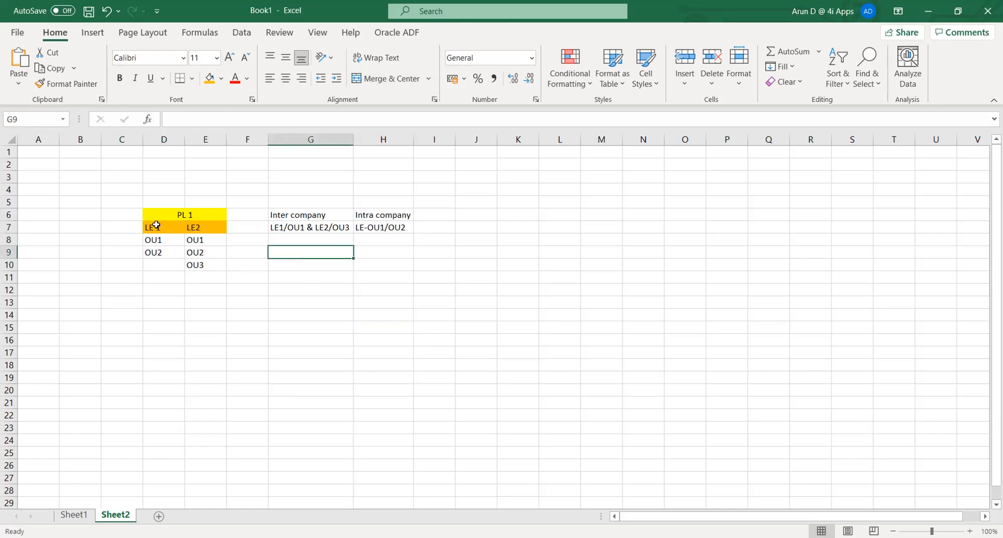
click(158, 227)
drag(156, 239, 160, 251)
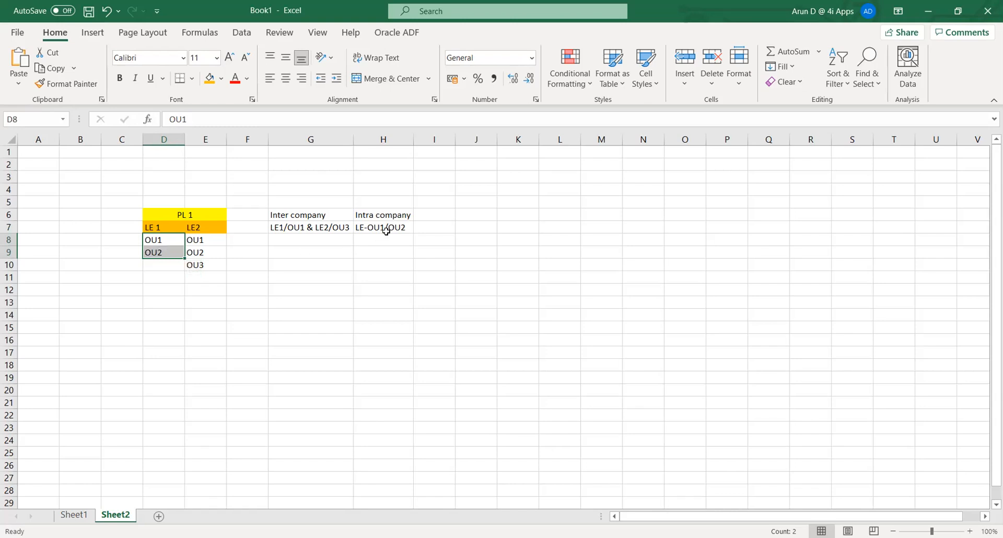
click(168, 361)
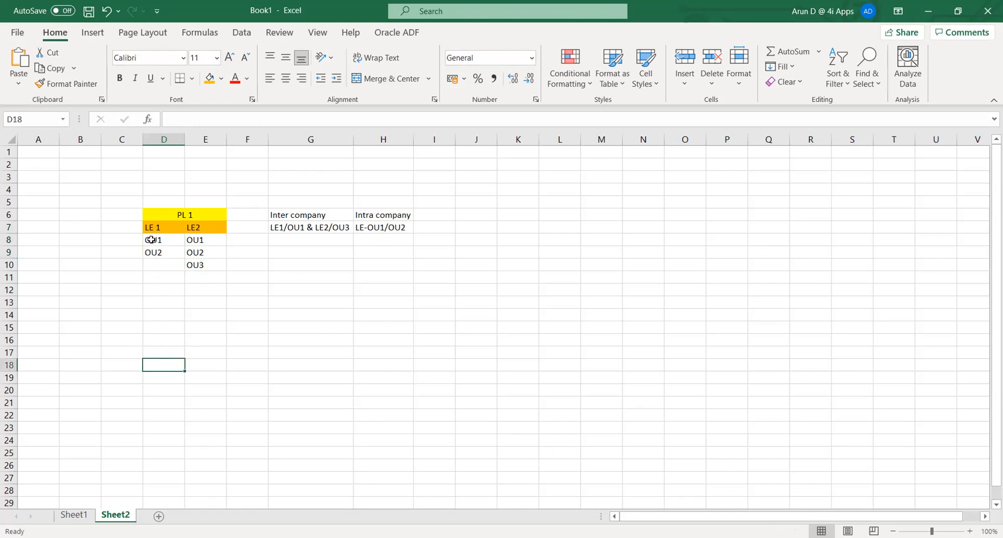
drag(151, 239, 191, 240)
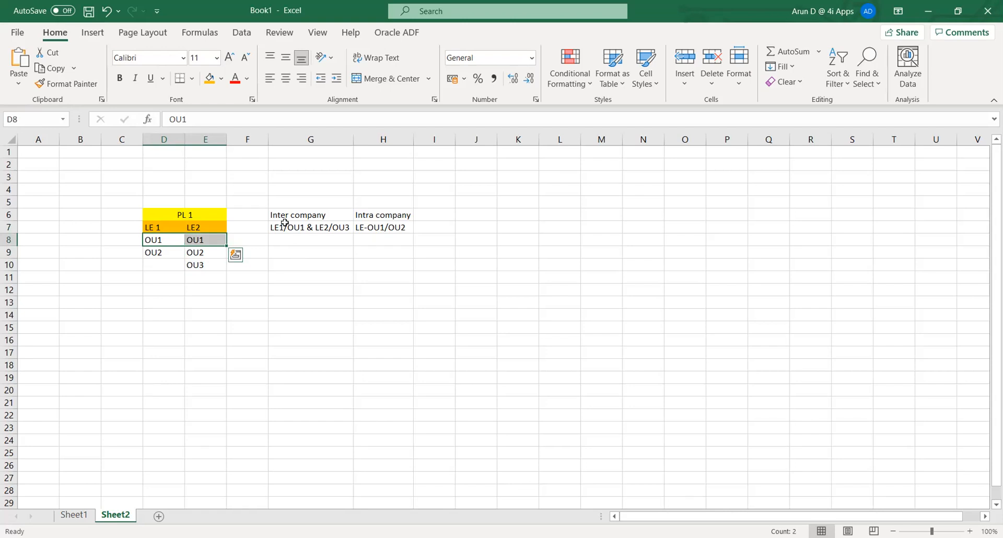
click(326, 322)
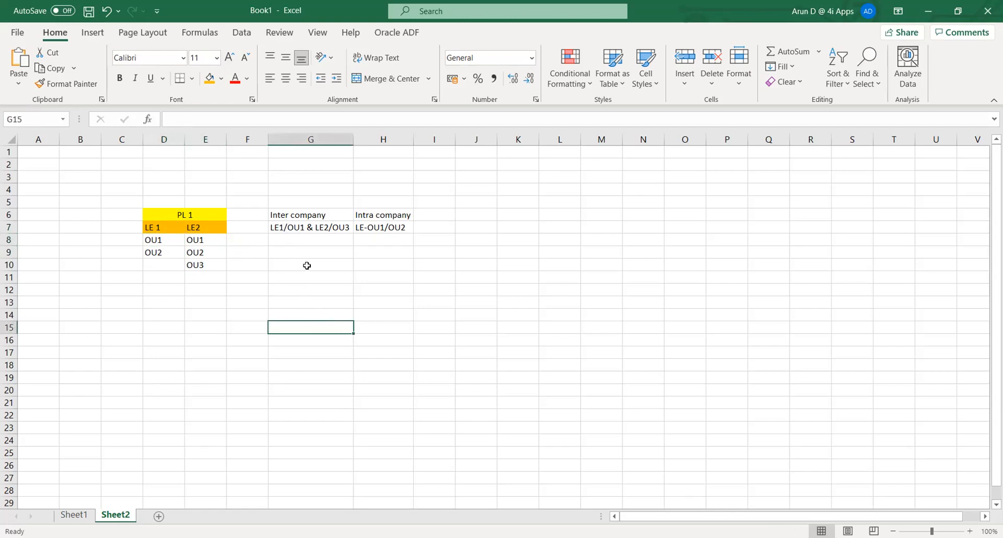
click(433, 215)
Enter 'AGIS' in I6 beside Intra company, then point through LE 1 and OU1.
text(AGI)
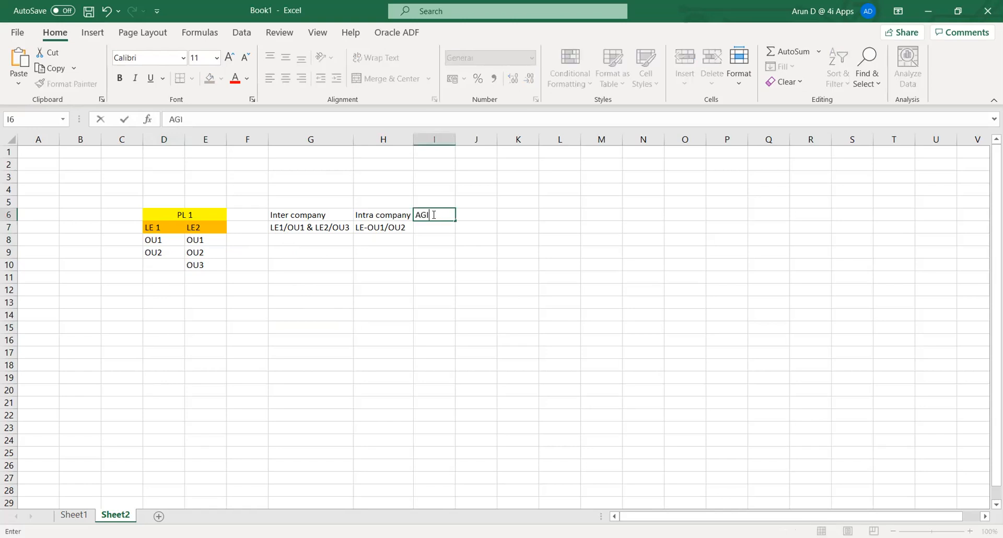
key(Tab)
click(433, 215)
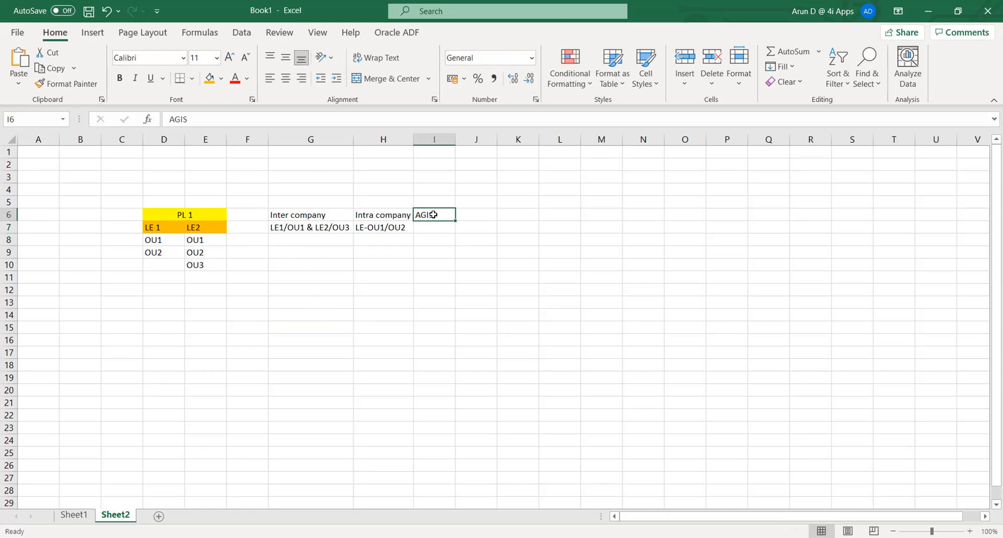
key(Return)
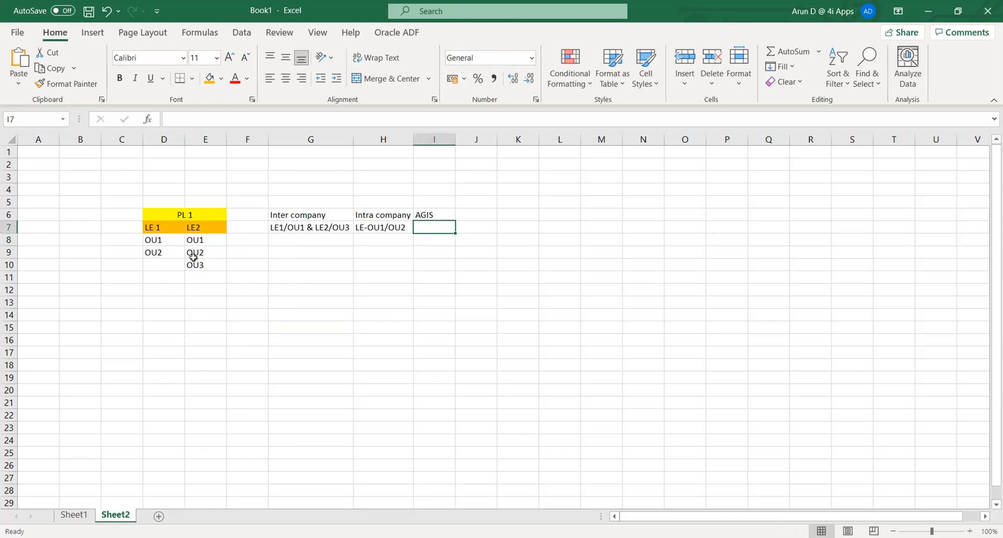
click(160, 227)
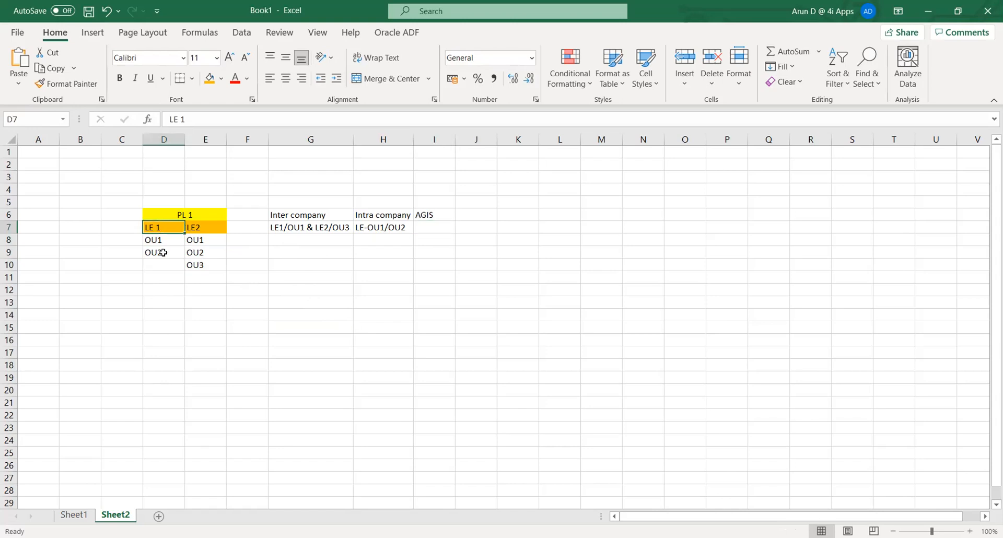
click(159, 240)
click(157, 226)
Highlight the inter- and intra-company example block in G5:I11, then return to the Oracle ledger page.
click(305, 324)
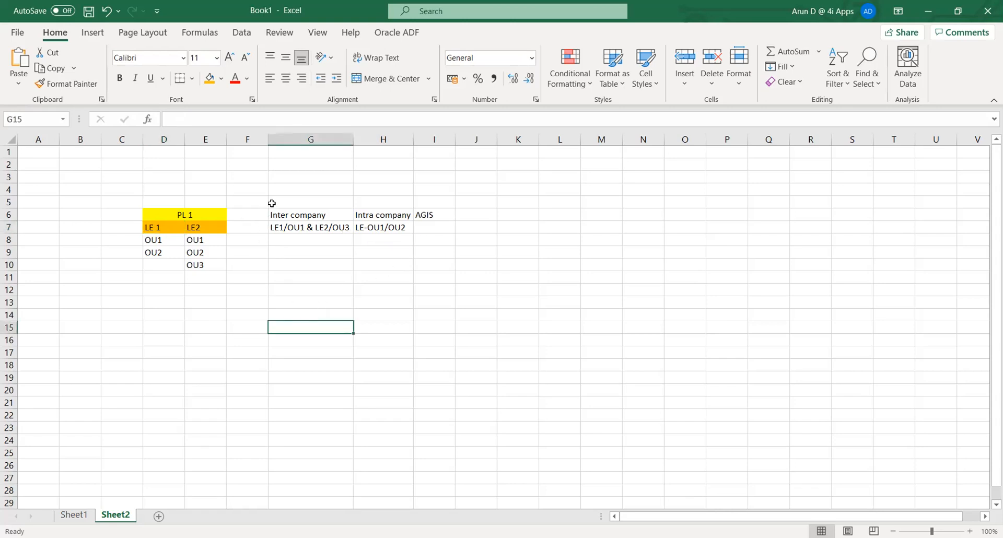
drag(272, 201, 450, 272)
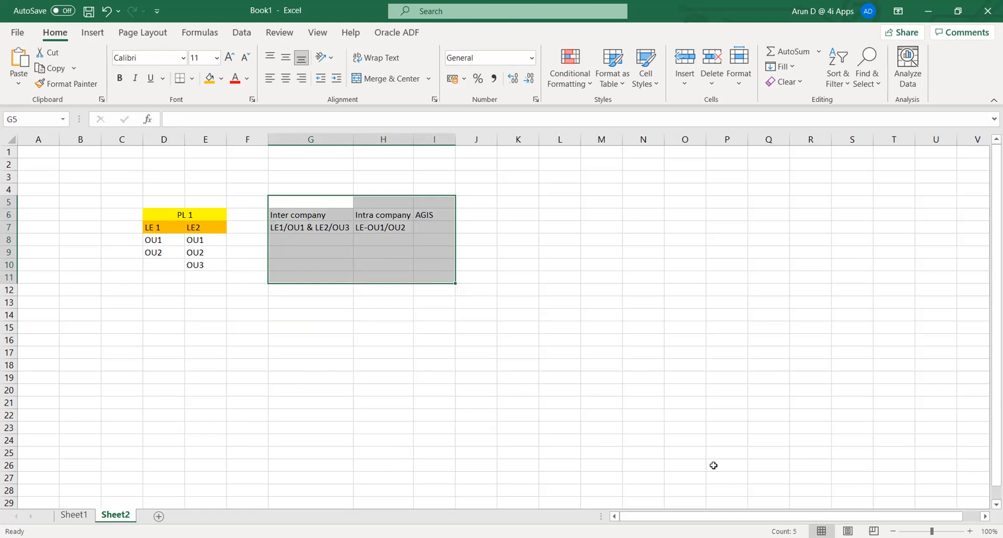
click(610, 68)
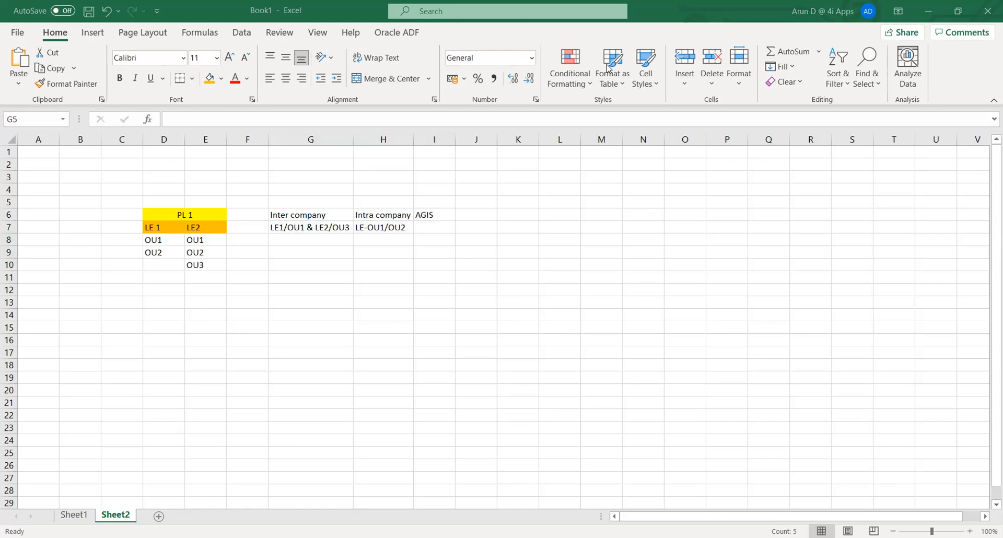
key(alt+Tab)
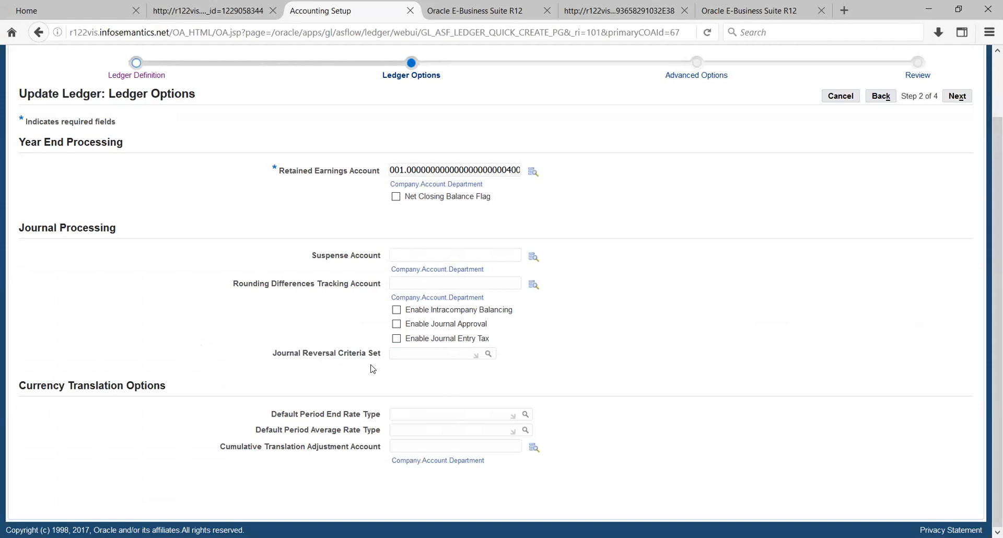
click(447, 352)
drag(22, 389, 164, 401)
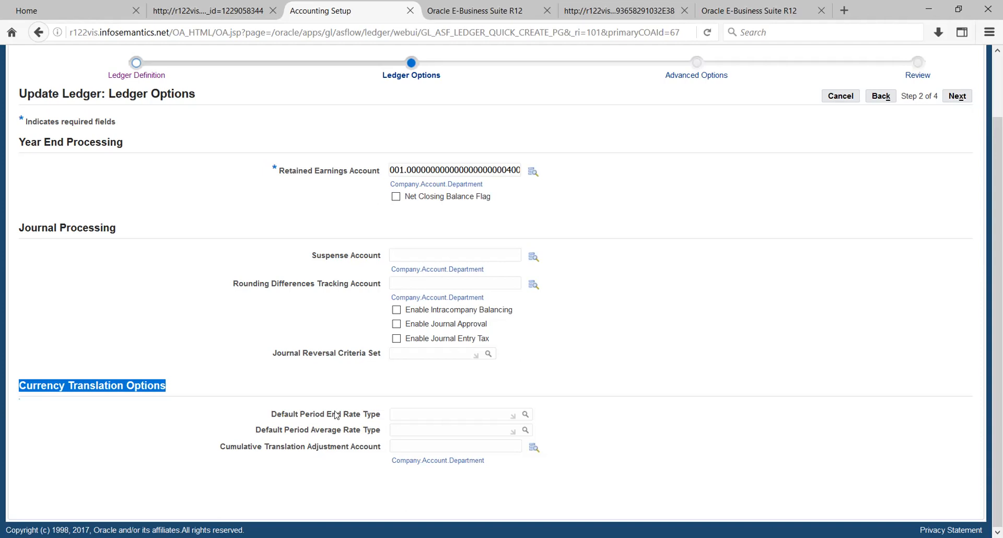
Review the Default Period End Rate Type and Cumulative Translation Adjustment Account fields, then advance to Advanced Options.
click(424, 416)
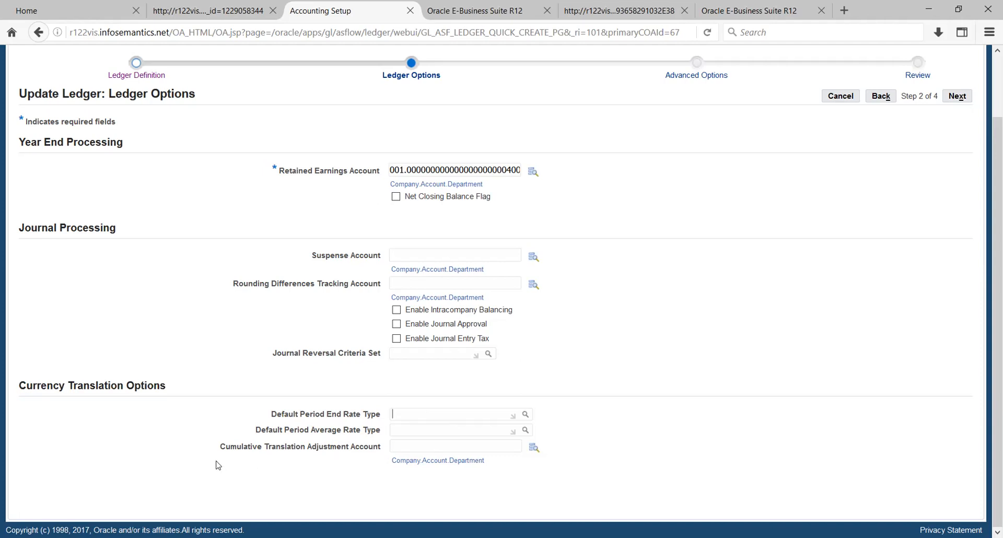
drag(220, 446, 378, 448)
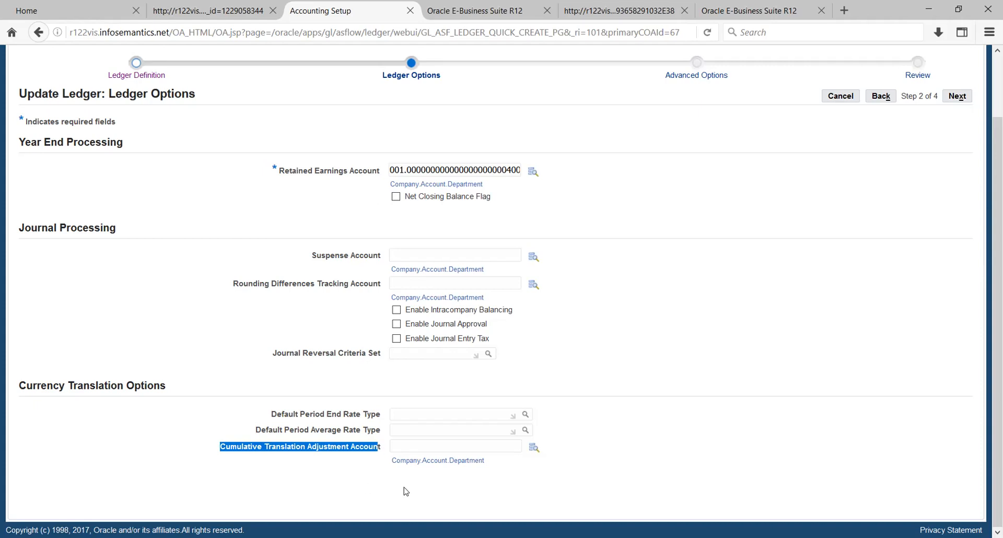
click(687, 437)
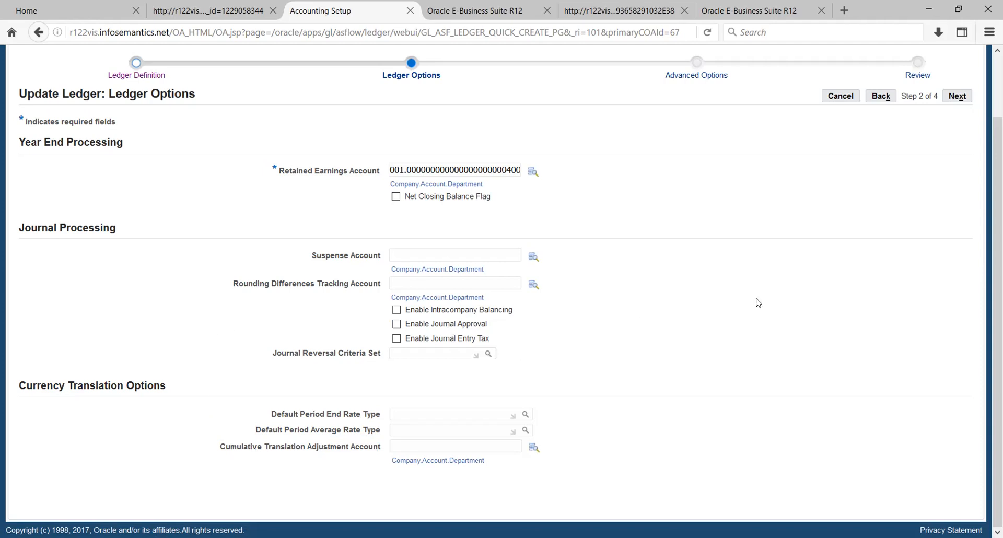
click(953, 100)
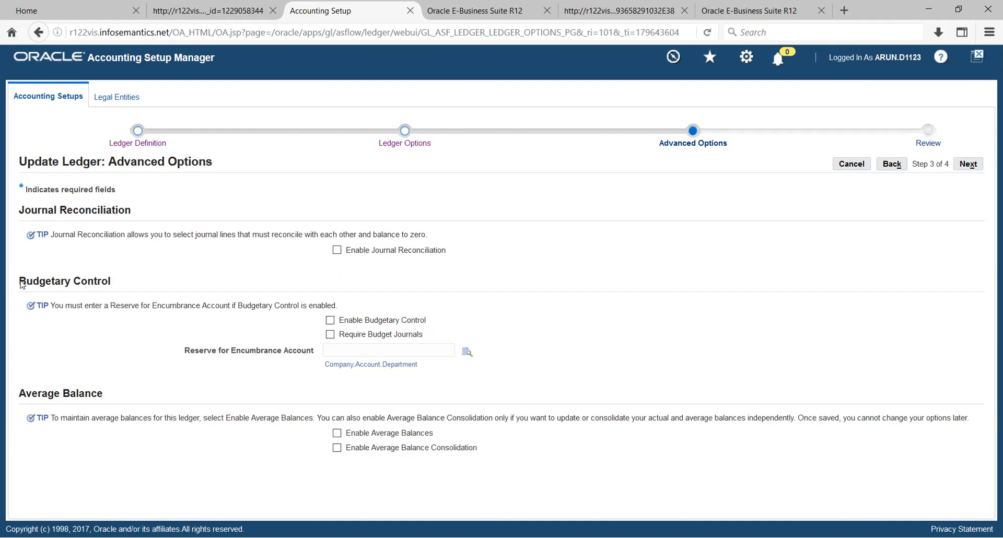
Highlight the Budgetary Control heading, leaving reconciliation, budgetary control and average balances unchecked.
drag(26, 282, 156, 284)
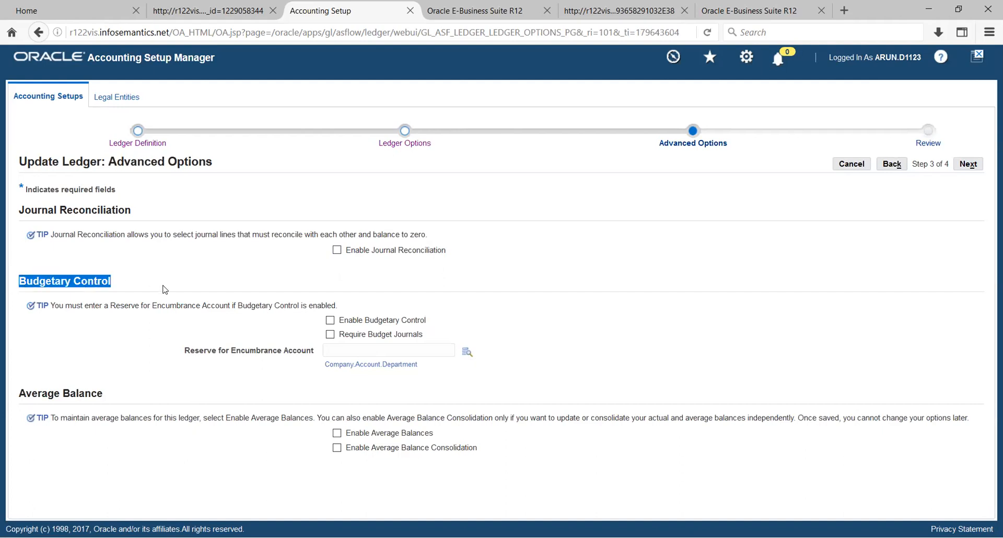
click(160, 285)
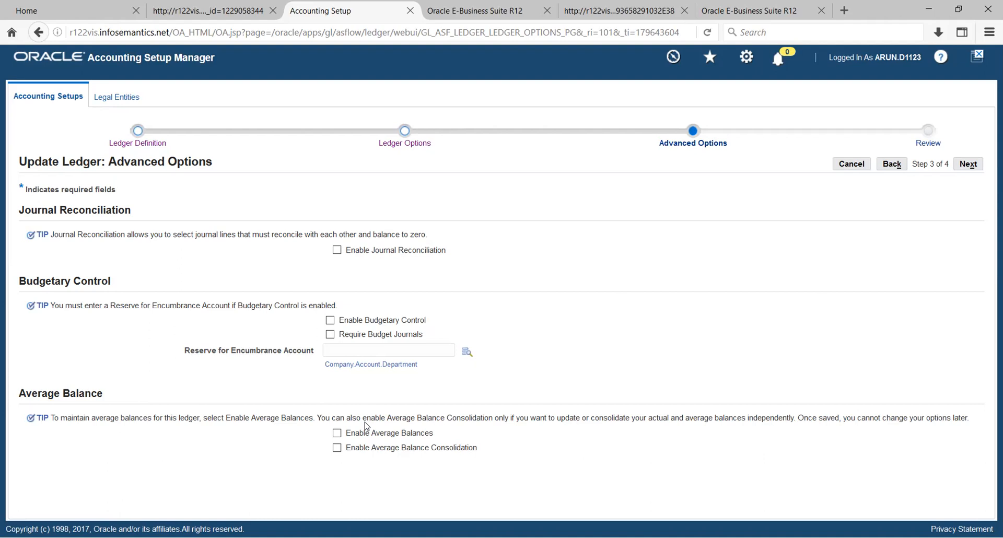
Advance to step 4 of 4, Review Ledger, and scroll through TATA_PL's summary.
click(968, 164)
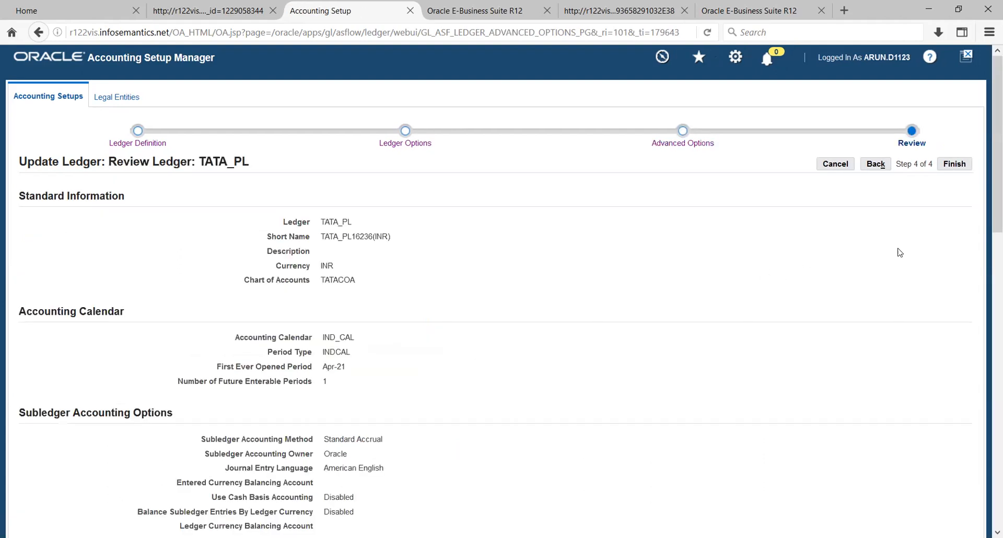
scroll(901, 251, down, 3)
scroll(901, 251, down, 10)
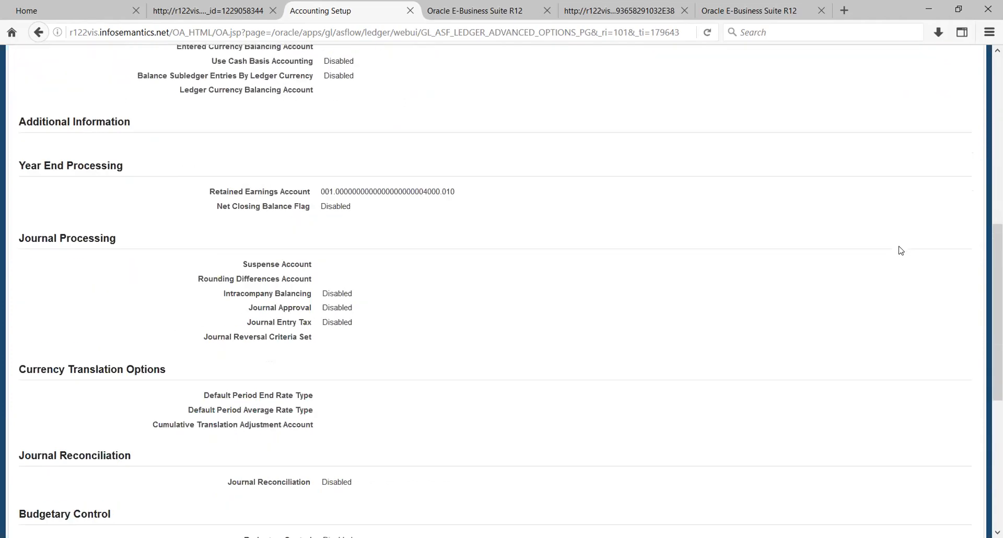
scroll(900, 251, up, 5)
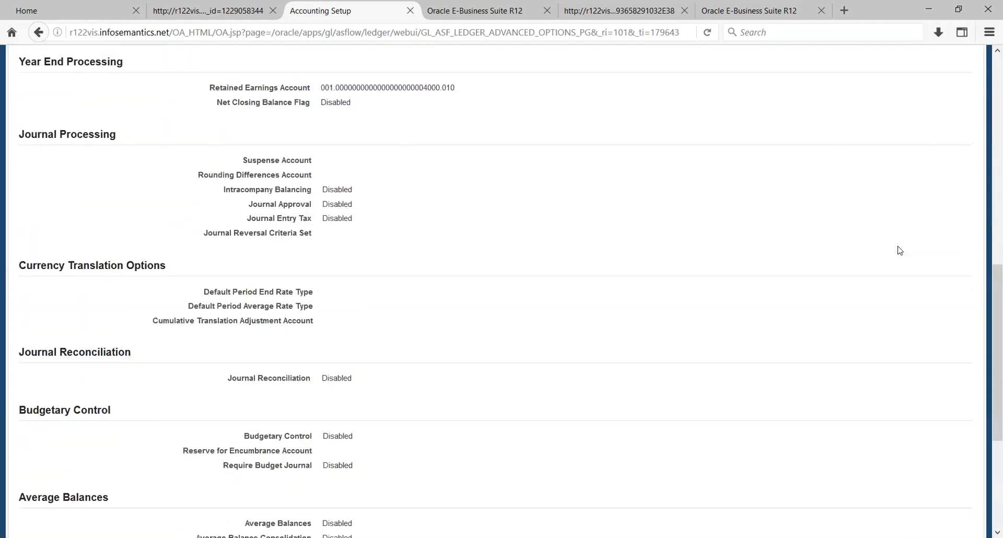